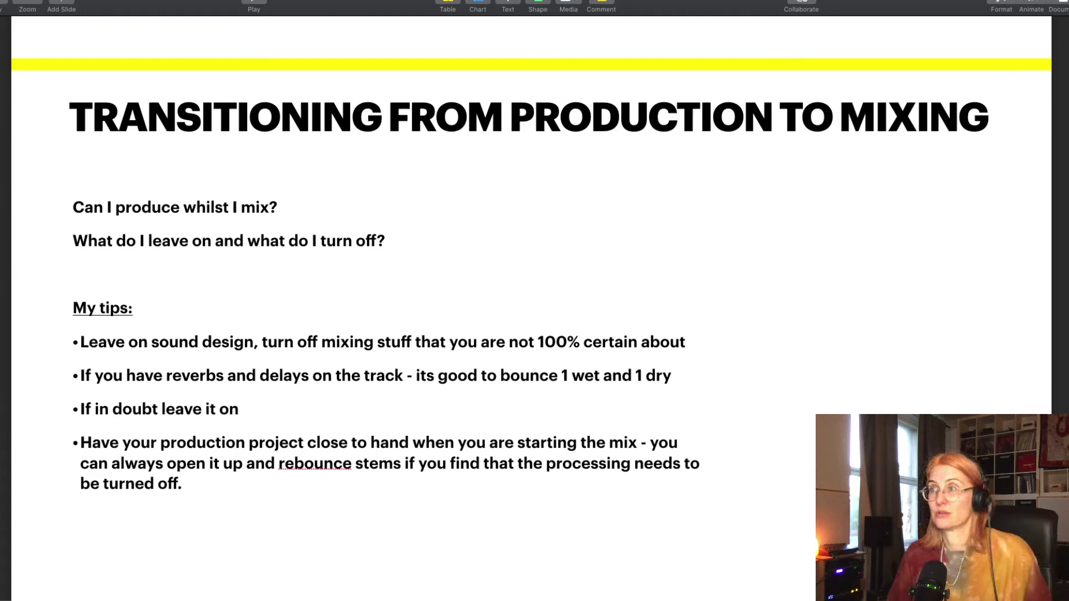
Step: Switch to Finder and browse through EDUCATION, Santuri, Mixing Set up, Mix Set rup Project and Samples to the Imported folder
key(Down)
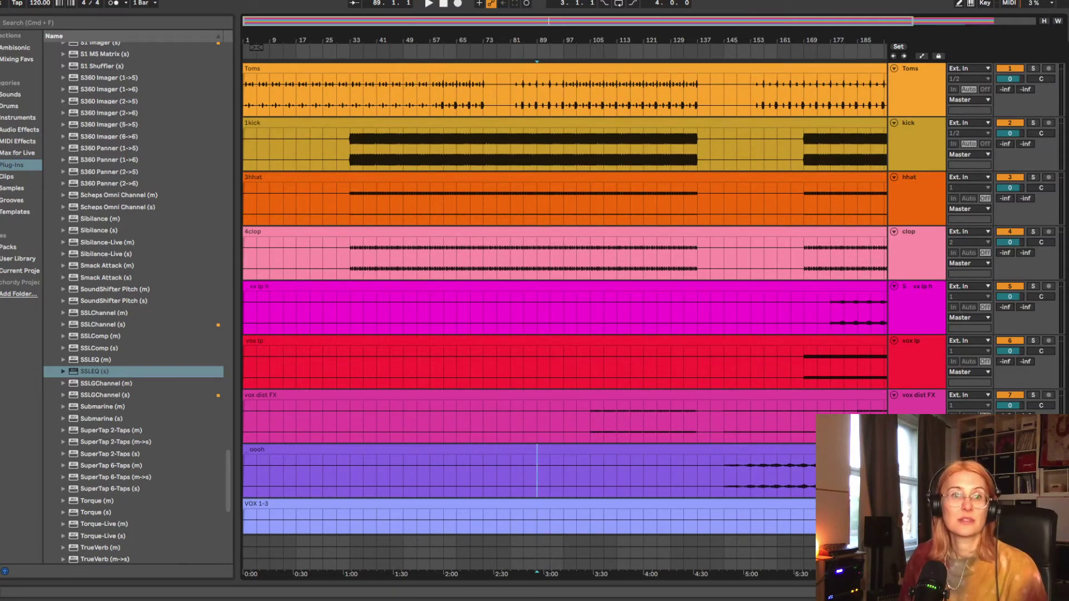
drag(473, 269, 398, 273)
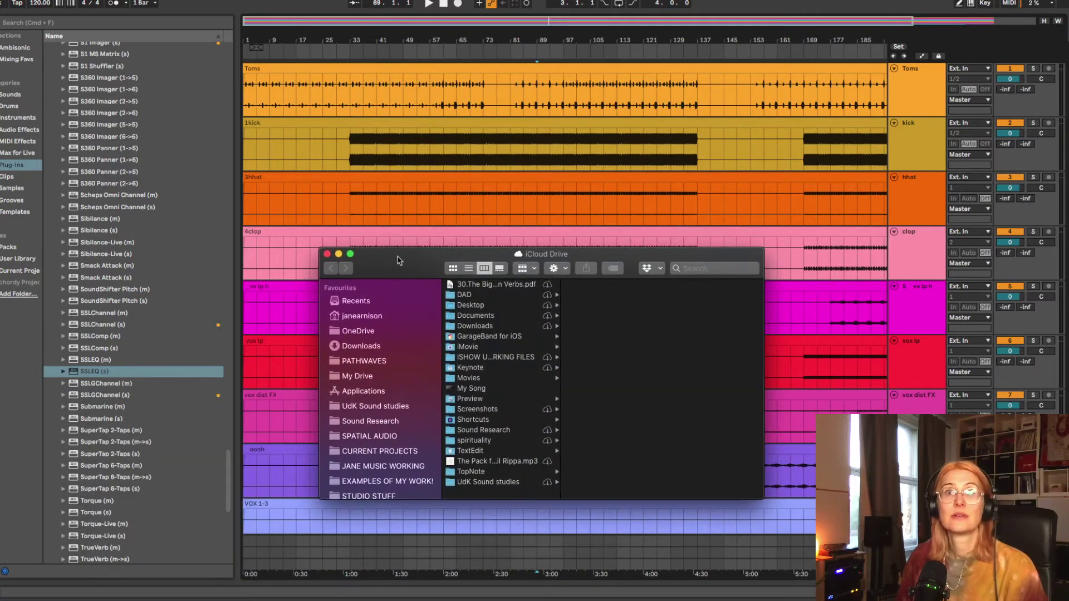
scroll(373, 434, down, 5)
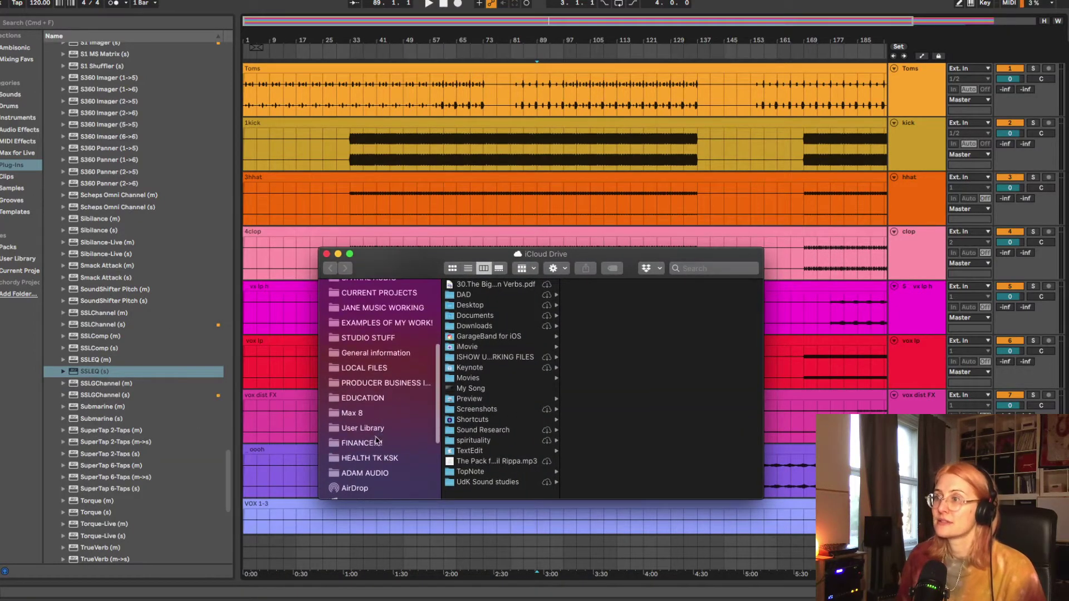
click(365, 404)
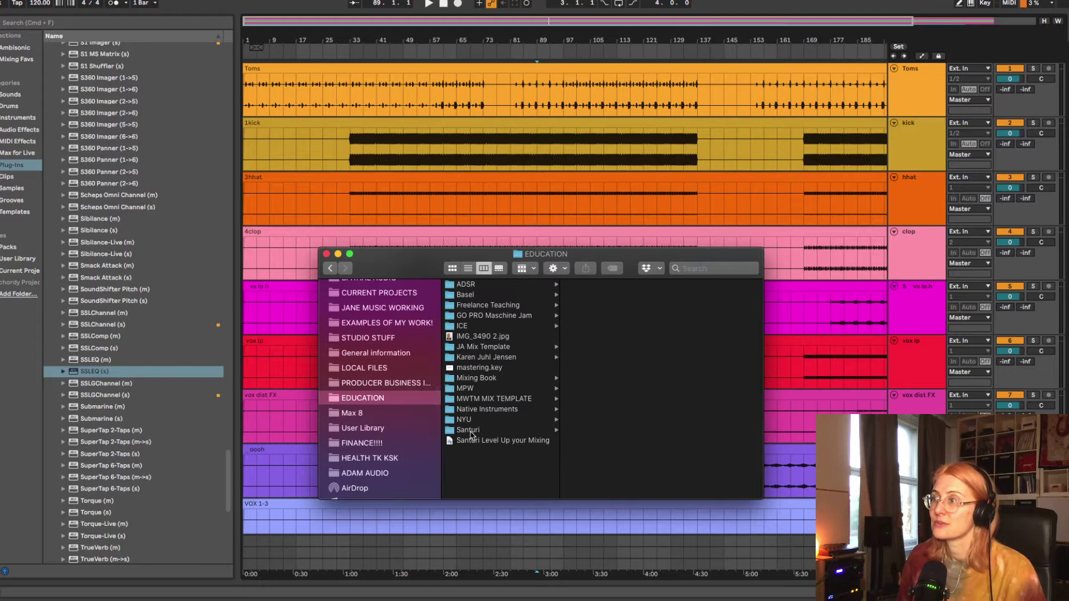
click(471, 430)
click(590, 295)
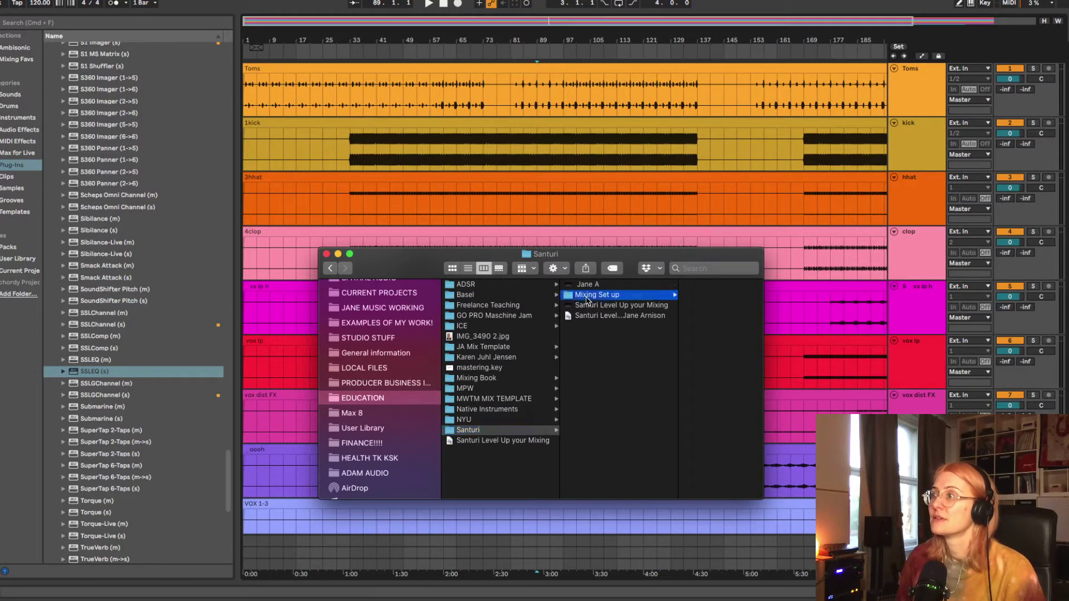
click(675, 326)
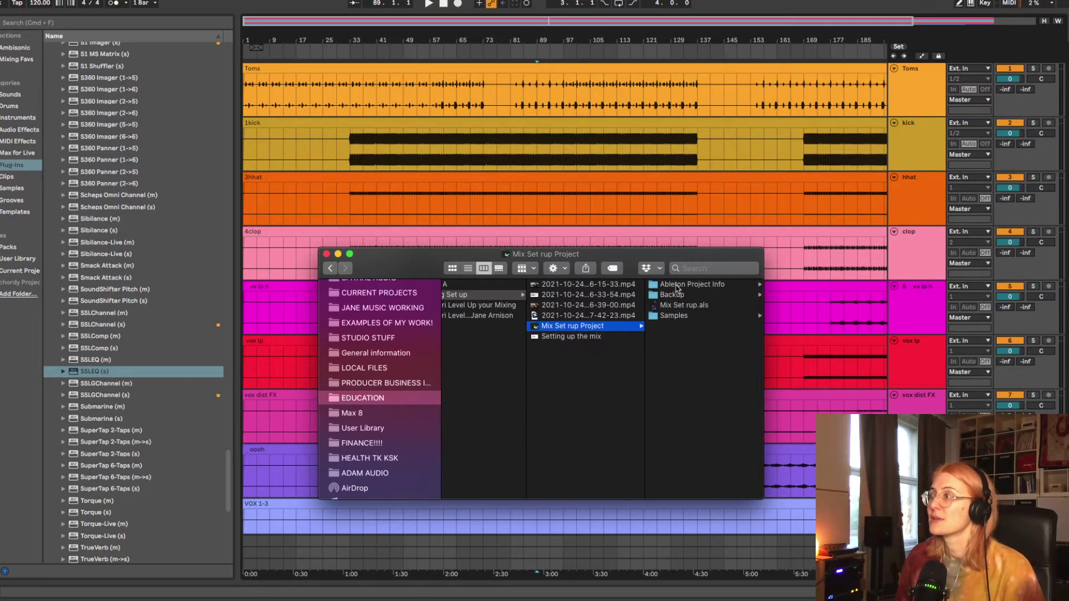
click(673, 316)
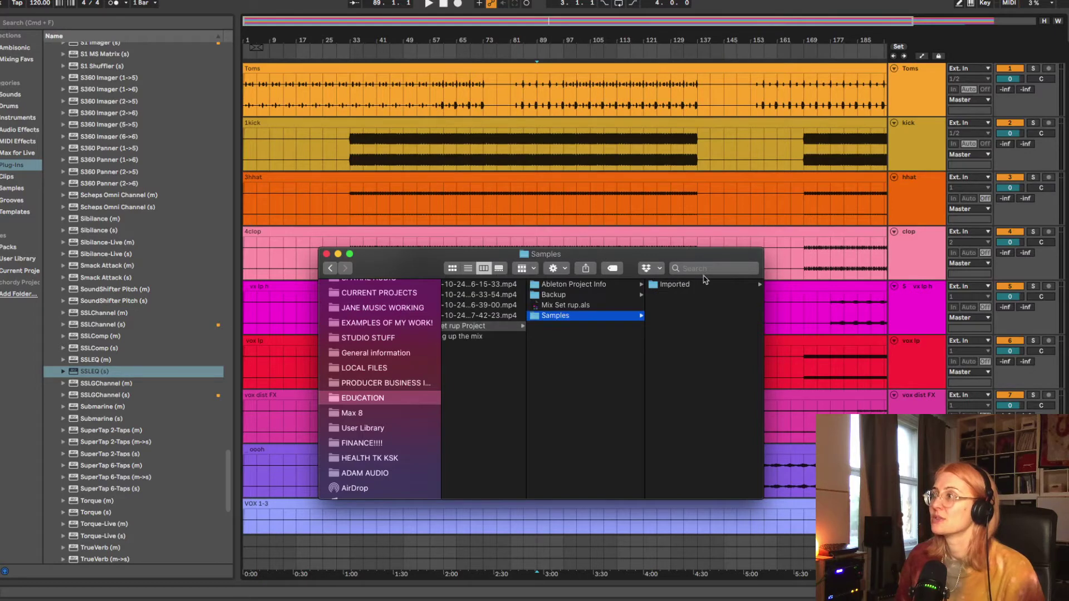
click(673, 287)
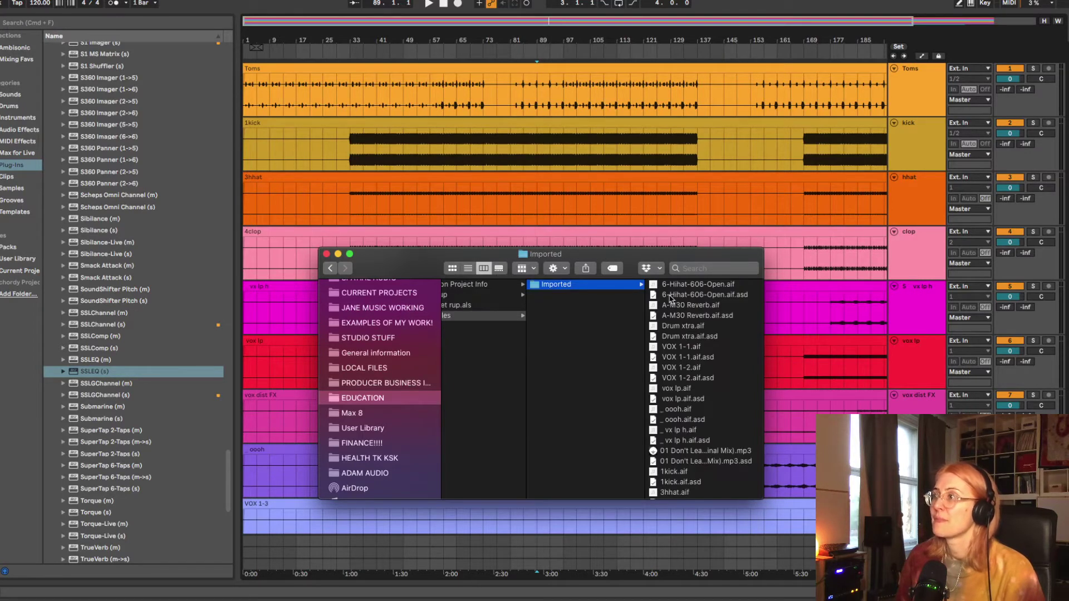
Step: Examine the sample rate and bits per sample in the file info of 6-Hihat-606-Open.aif, and close the Finder windows
click(671, 285)
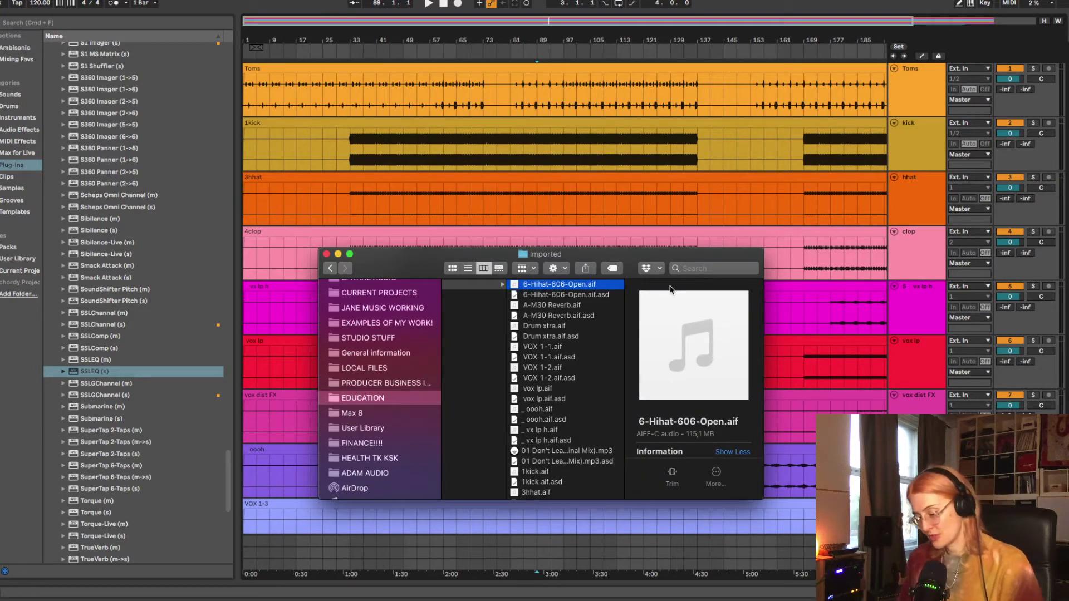
key(super+i)
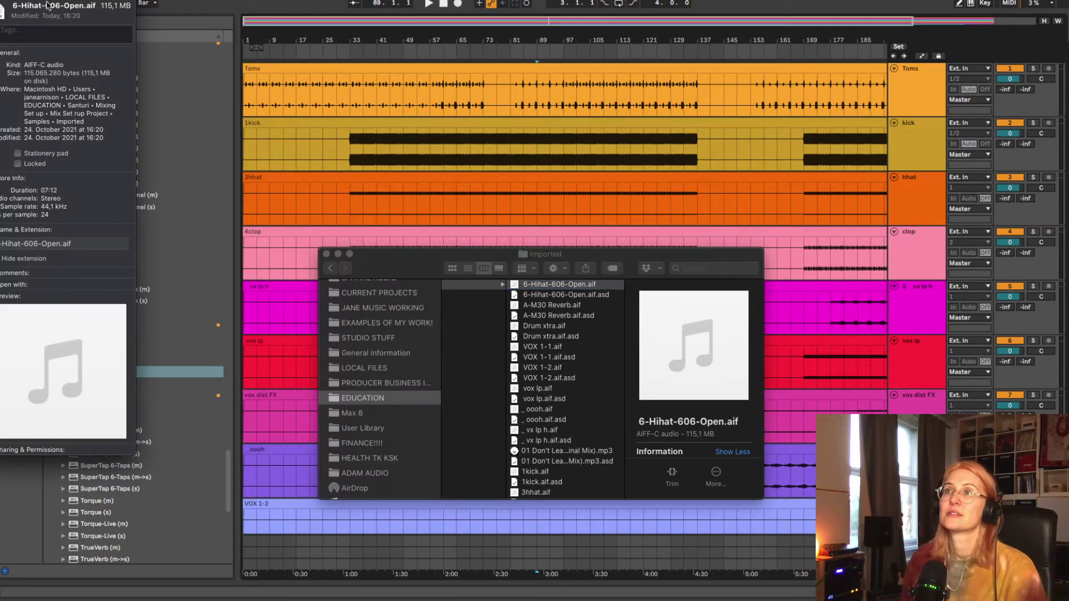
drag(57, 0, 198, 19)
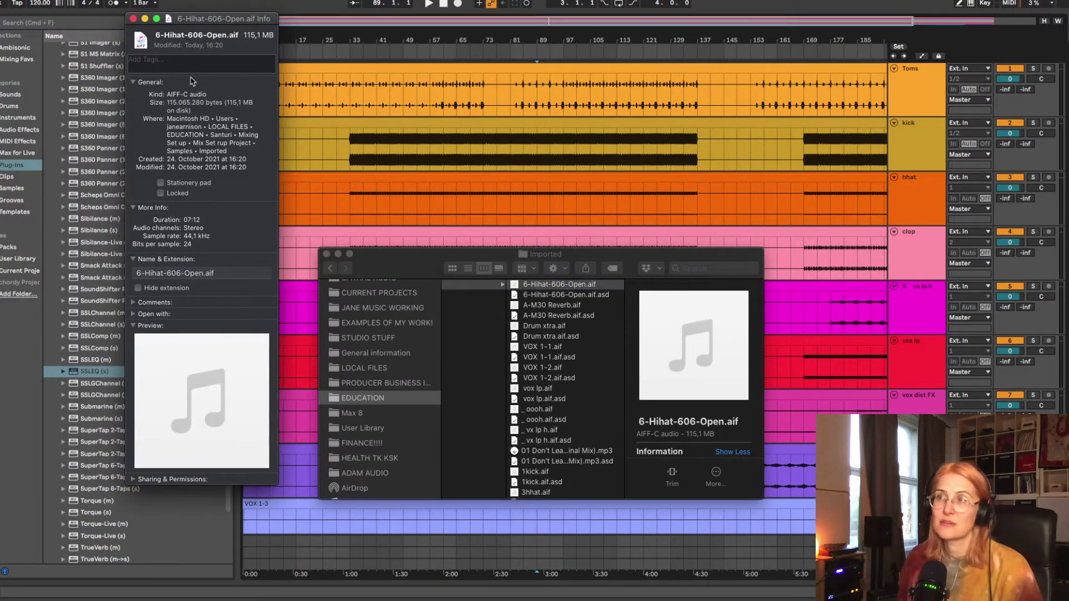
double_click(146, 236)
double_click(138, 244)
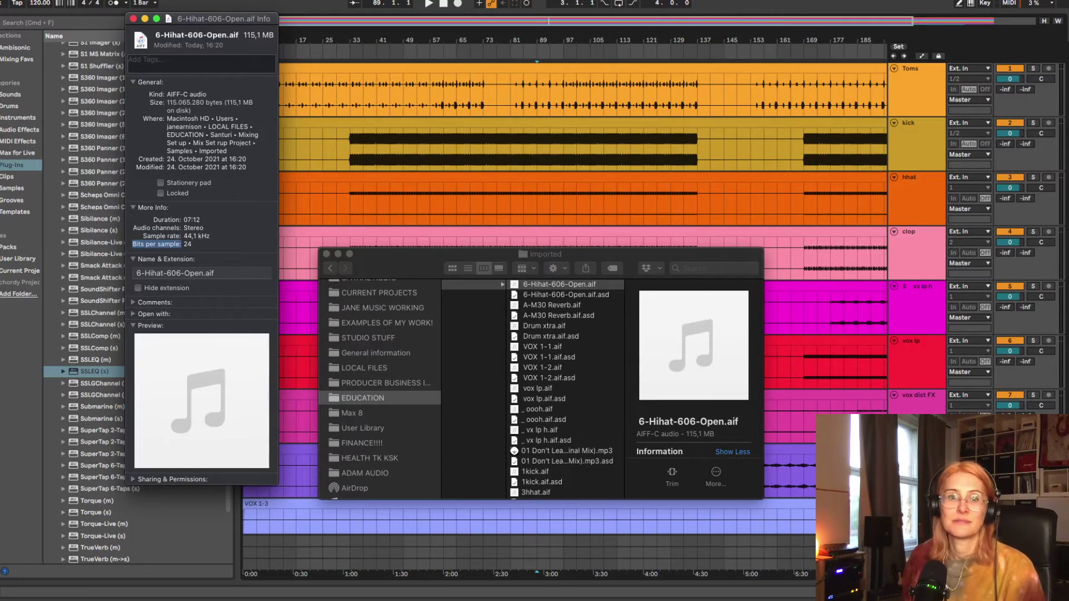
key(super+Tab)
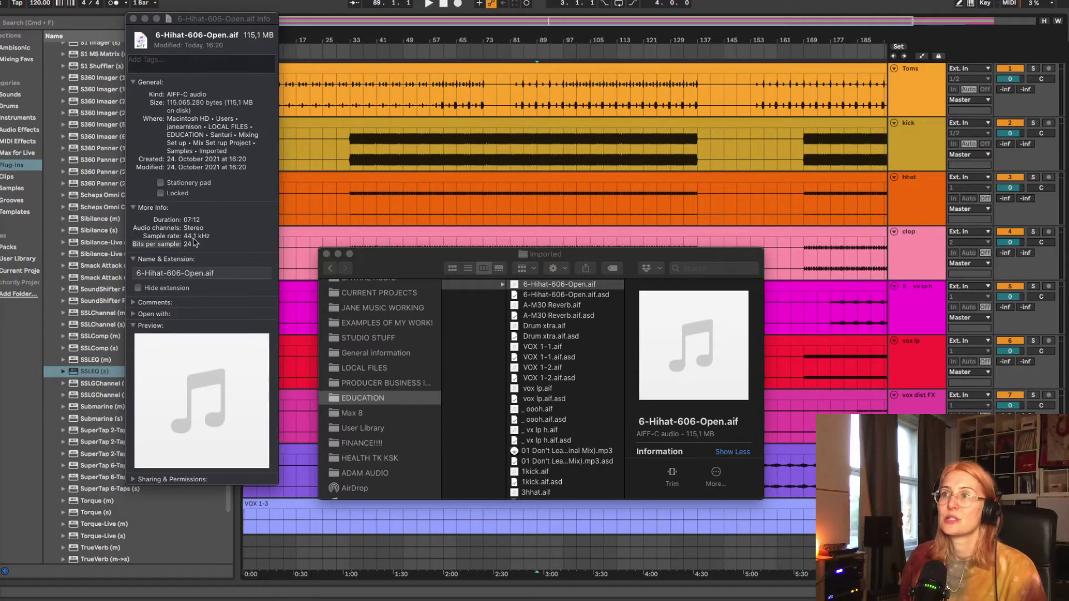
click(133, 20)
key(super+w)
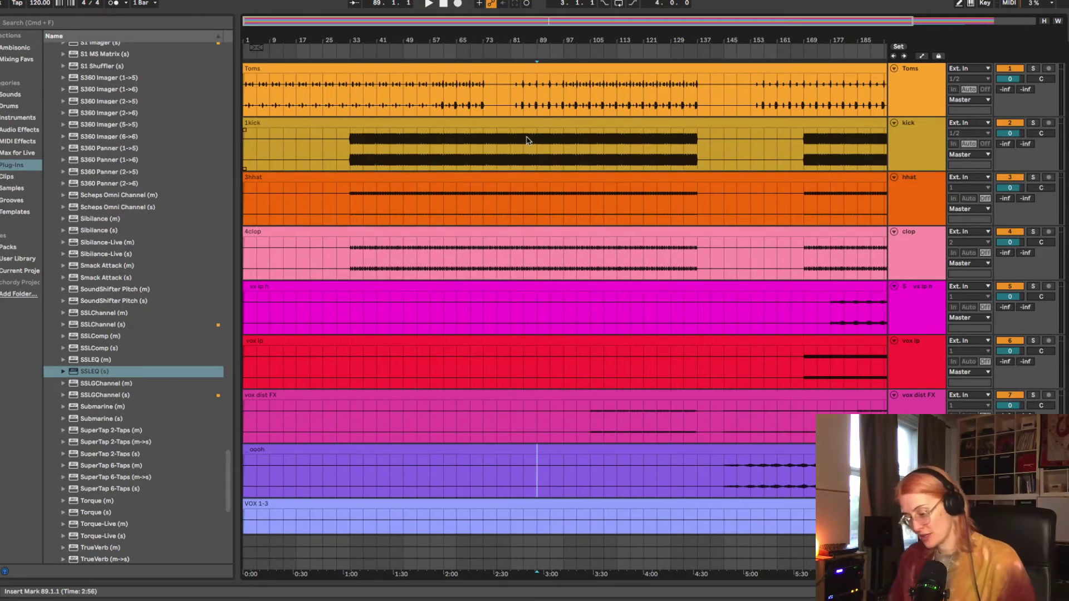
Step: Check the In/Out Sample Rate in Ableton Live's audio preferences
key(super+comma)
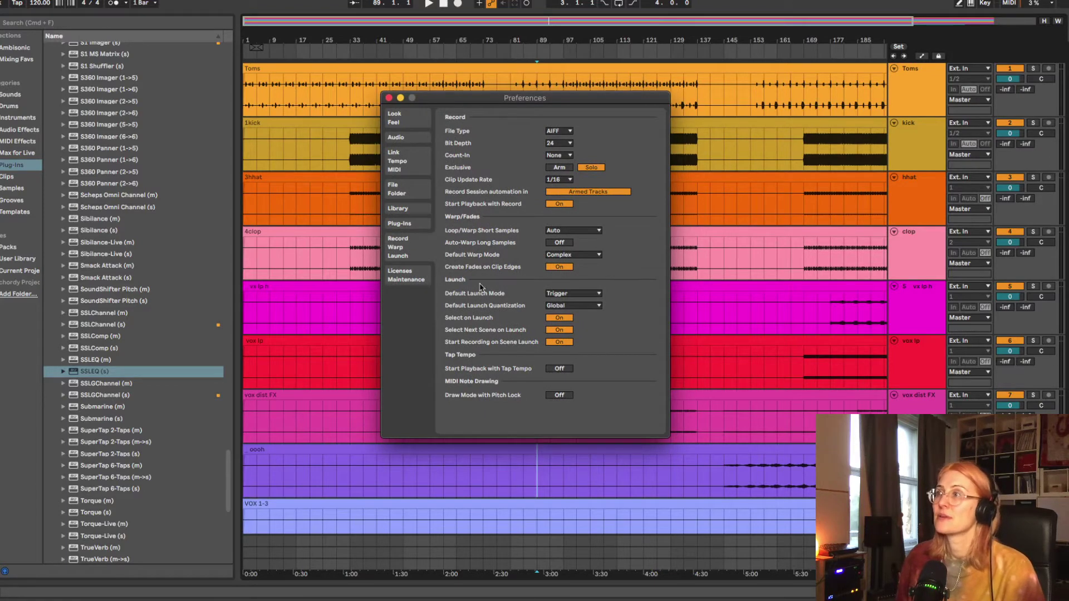
click(401, 139)
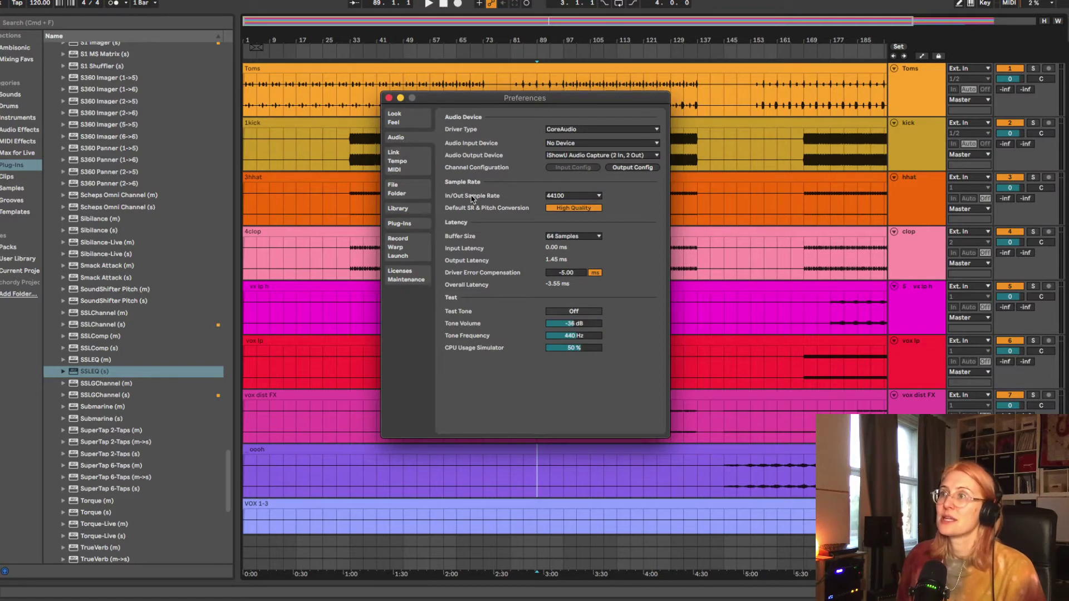
click(571, 198)
click(571, 209)
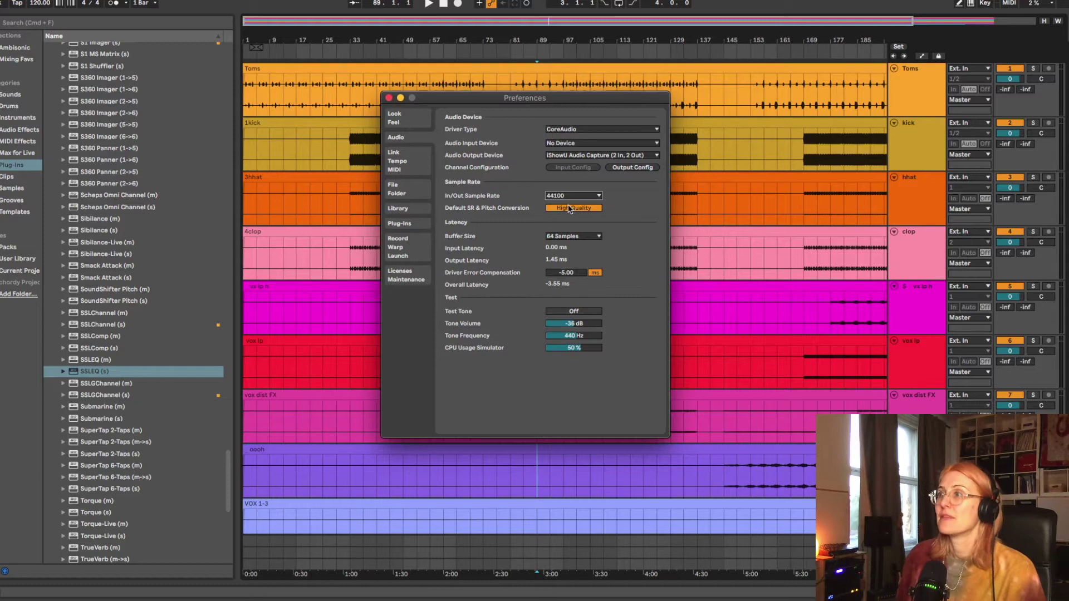
Step: Check the recording Bit Depth in the Record, Warp and Launch preferences
click(397, 247)
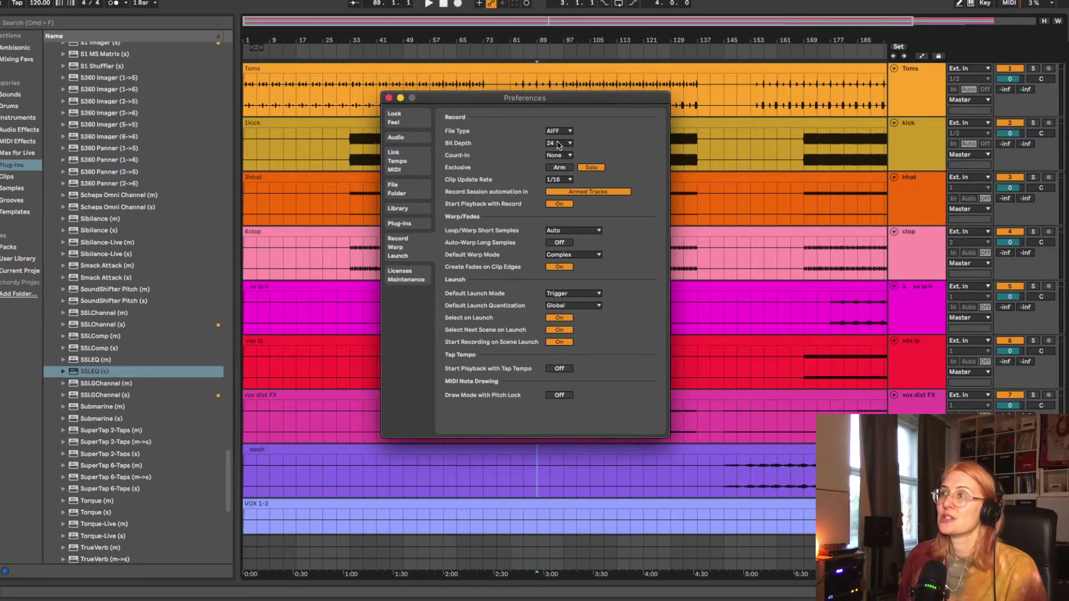
click(559, 146)
click(559, 162)
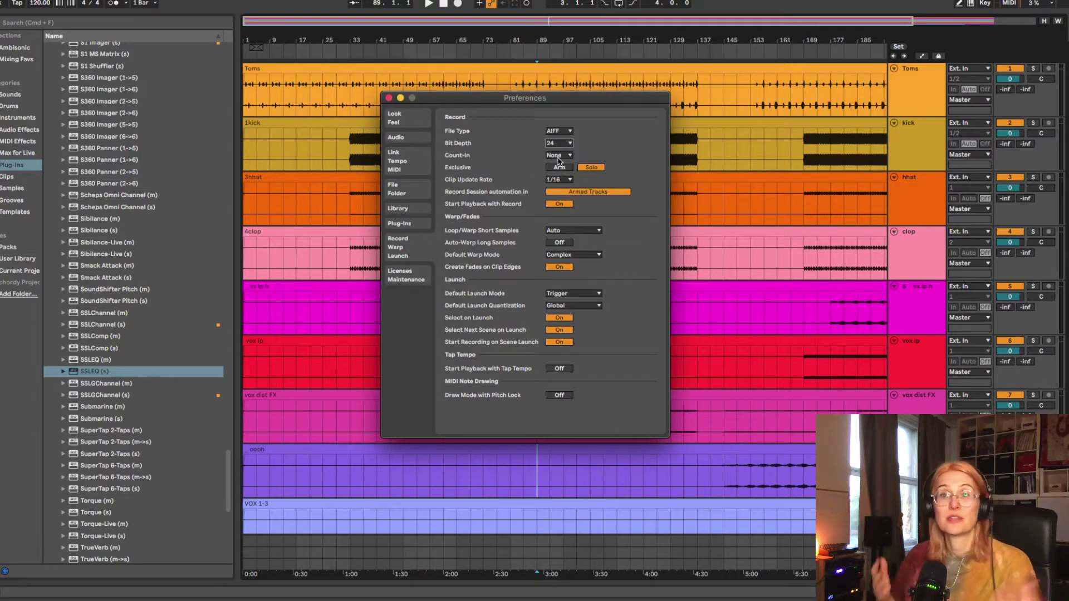
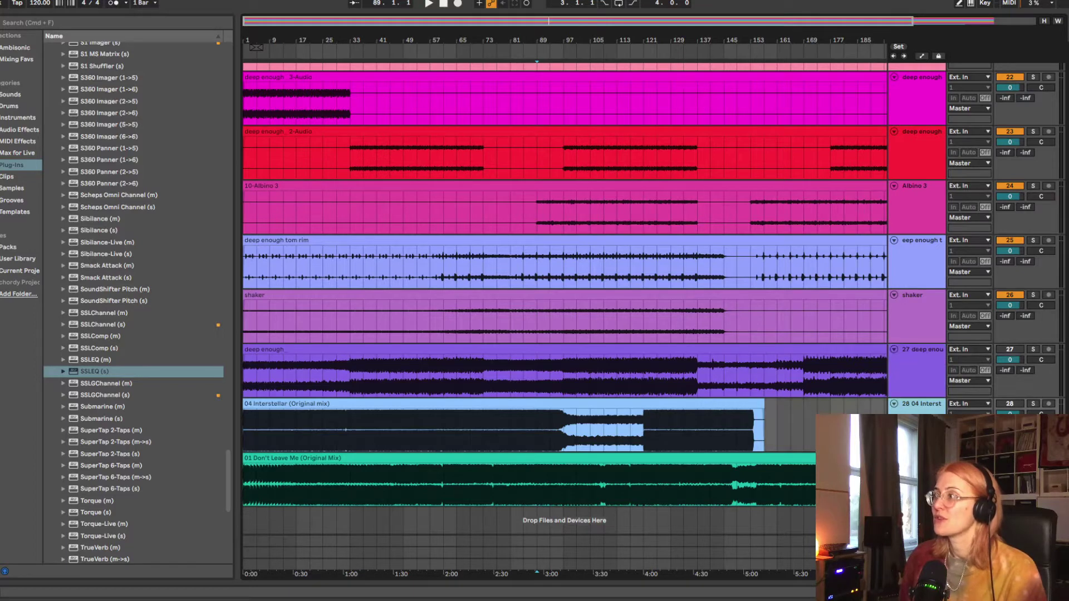
click(912, 379)
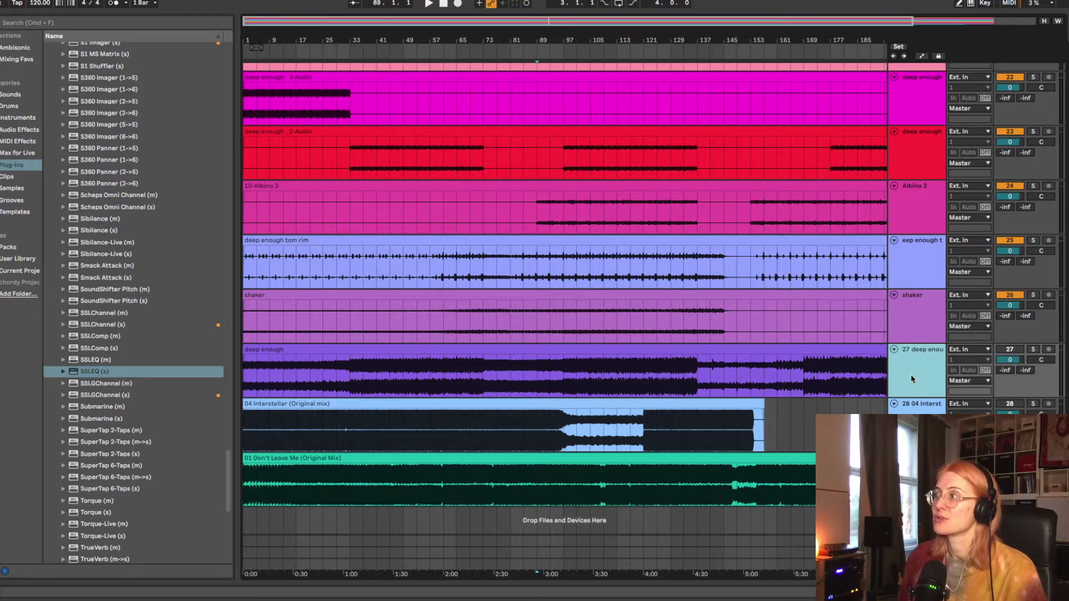
click(907, 314)
click(909, 256)
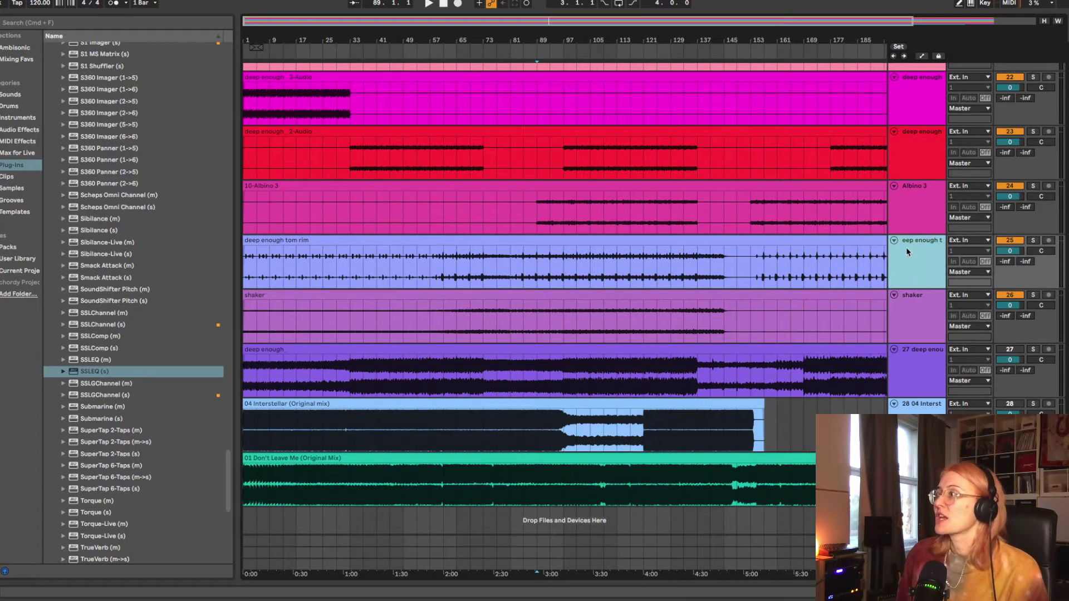
click(897, 200)
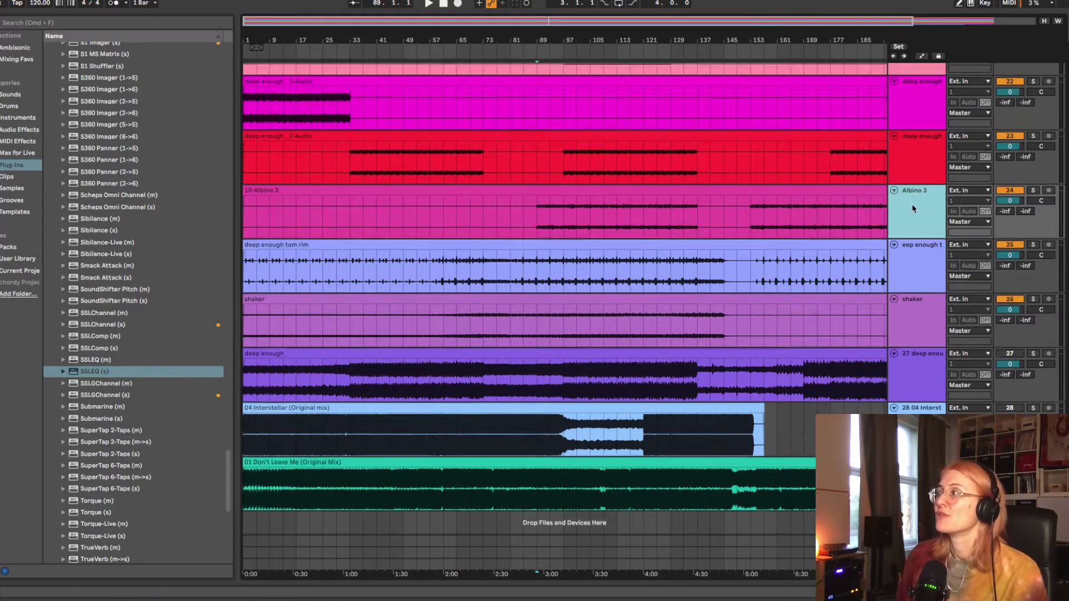
scroll(916, 194, up, 20)
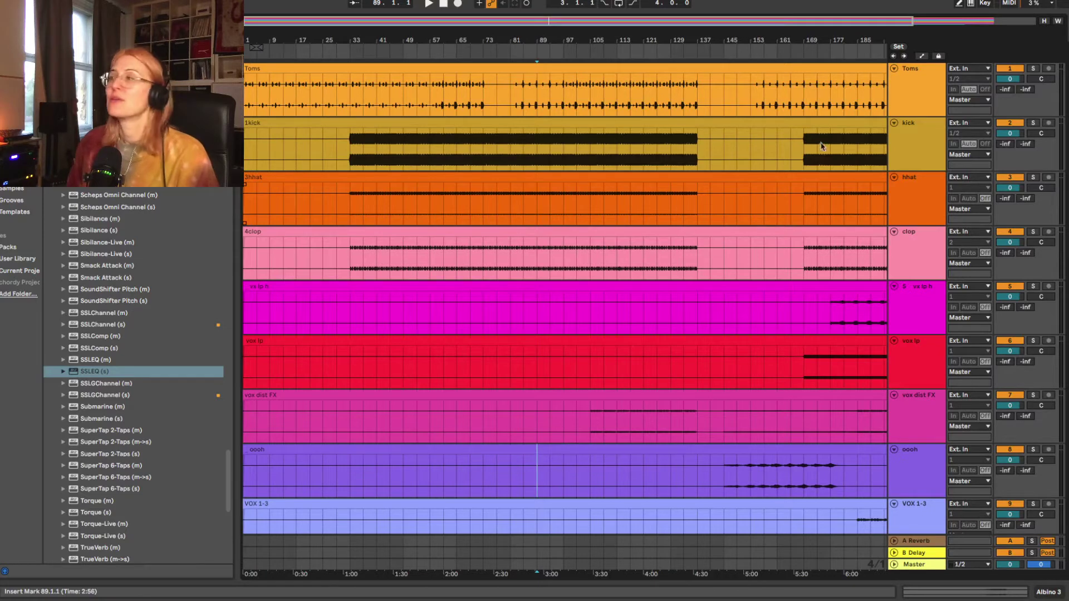
Step: Move the kick track above the Toms track
click(913, 105)
click(913, 142)
drag(910, 144, 905, 75)
click(911, 149)
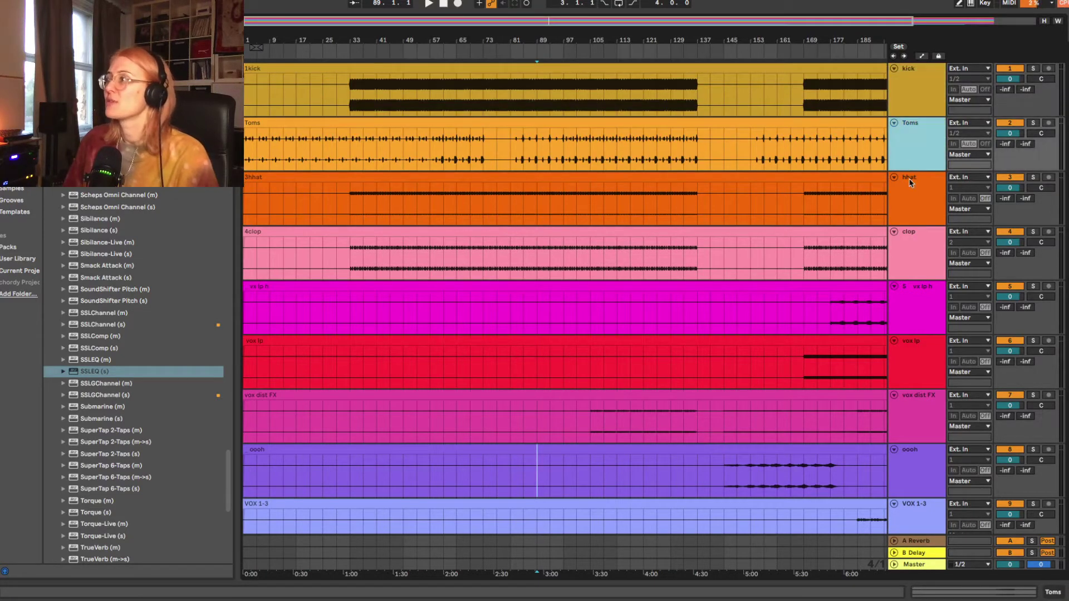
Step: Collapse all tracks in the arrangement
click(917, 199)
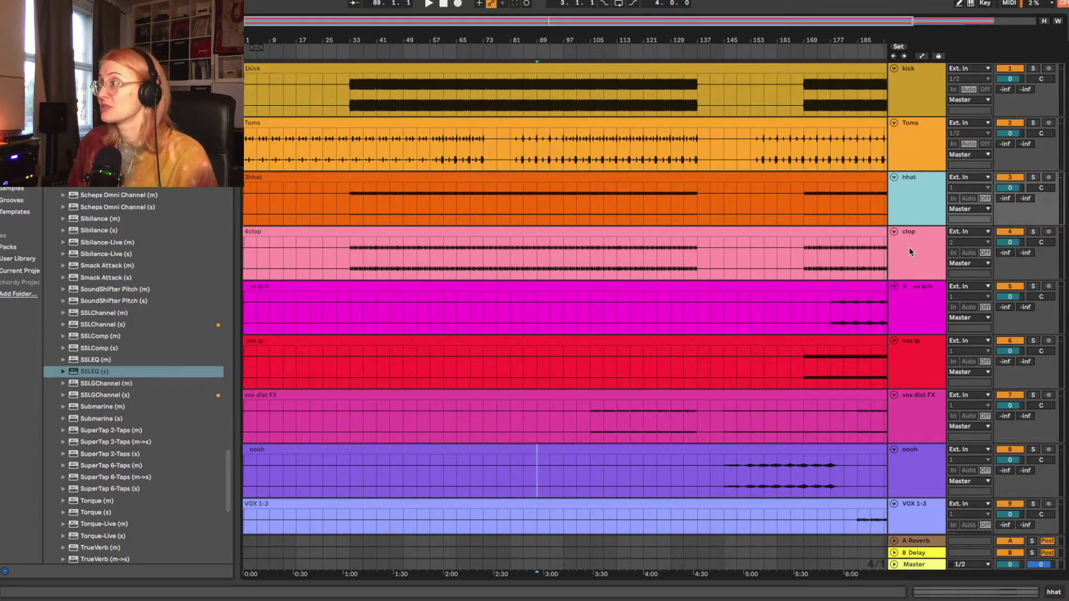
click(912, 316)
scroll(909, 355, down, 4)
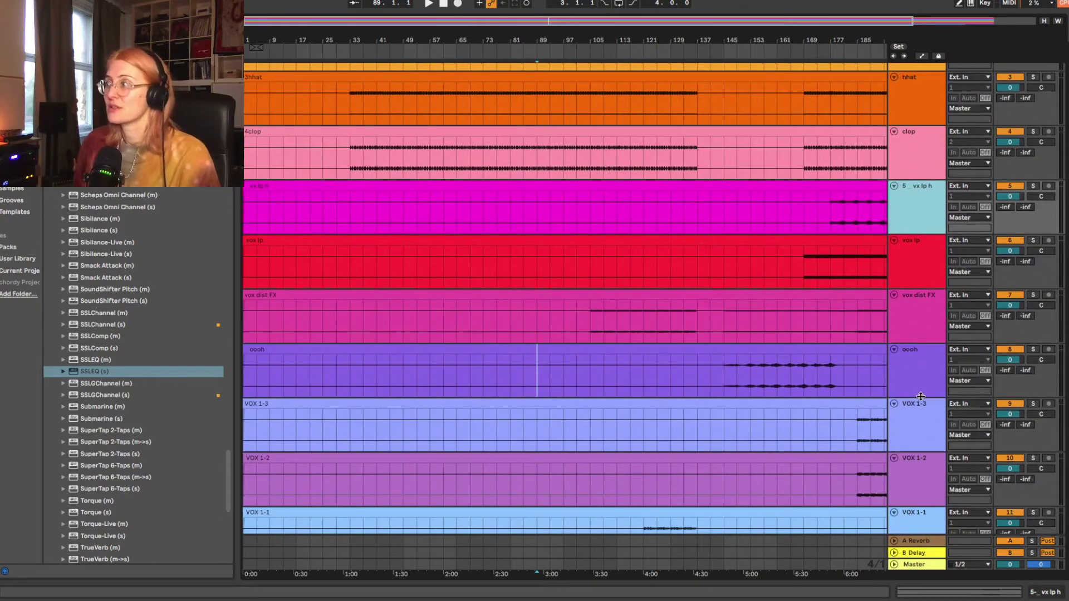
scroll(921, 401, down, 3)
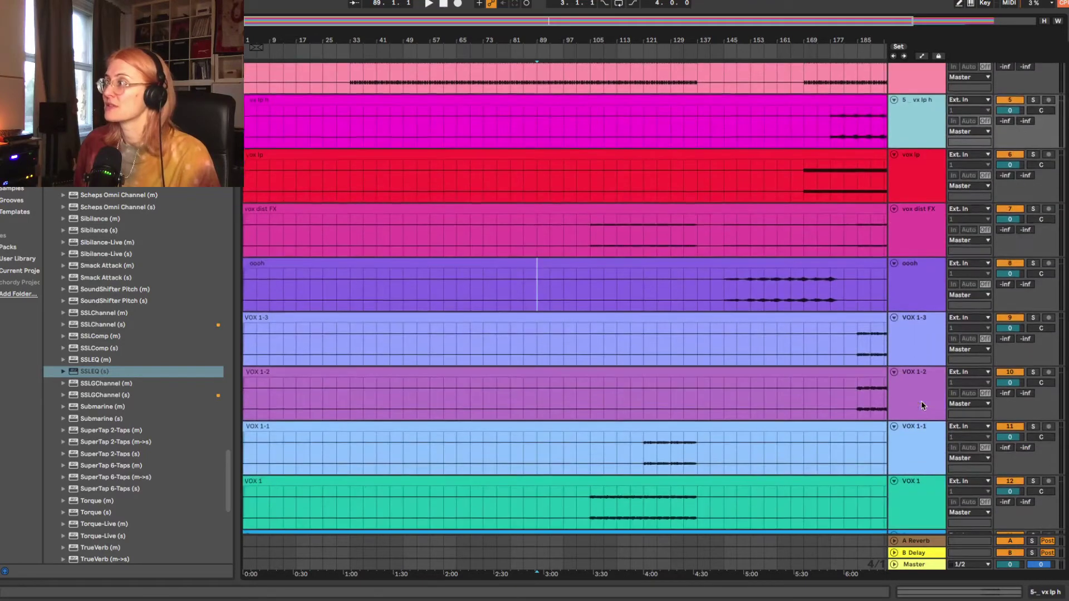
alt+click(894, 428)
Step: Move the vocal tracks from vox lp through VOX 1 together to just below the shaker track
click(919, 163)
click(914, 129)
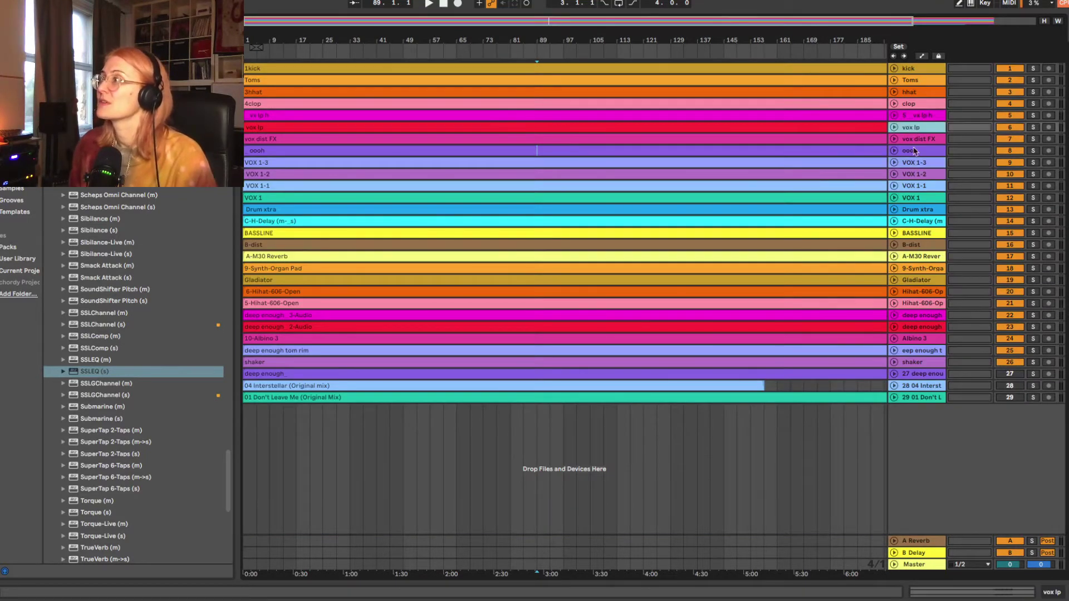
shift+click(916, 198)
drag(920, 359, 921, 368)
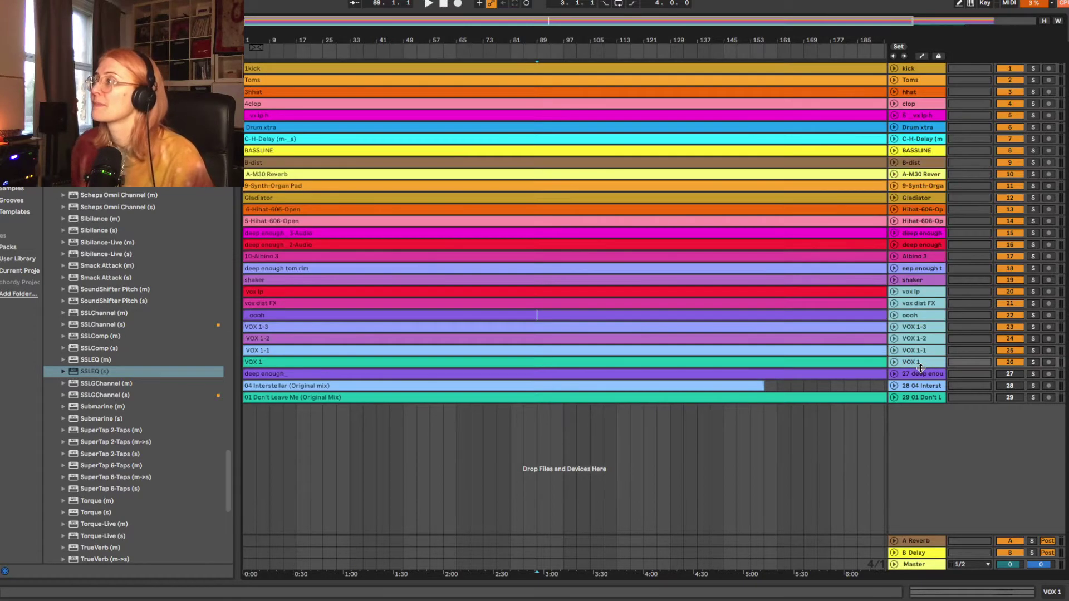
Step: Move the A-M30 Reverb, B-dist and C-H-Delay effect tracks below VOX 1, in that order
click(907, 175)
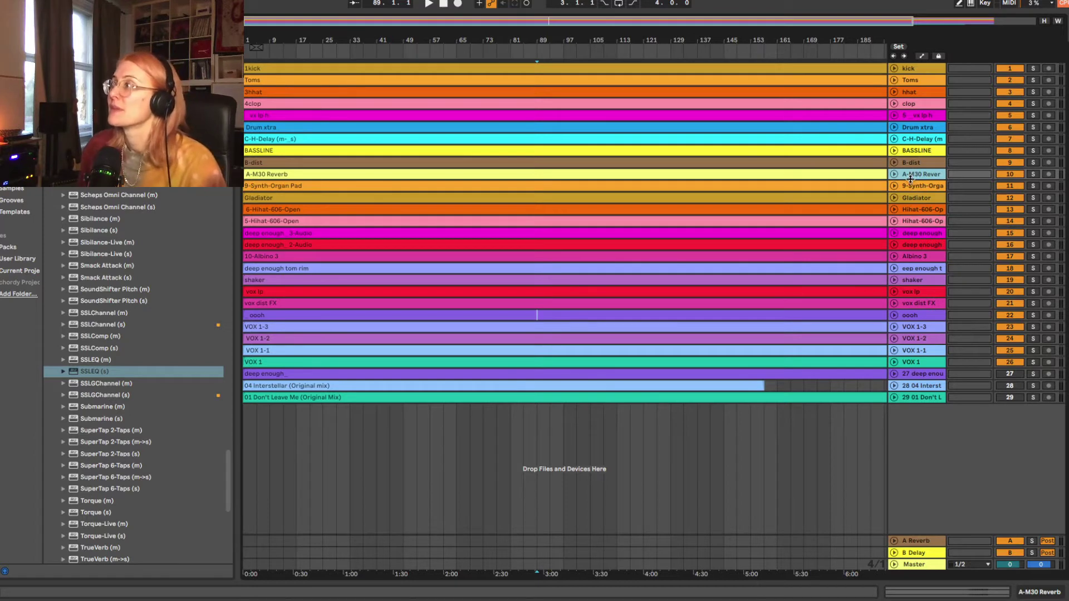
drag(911, 175, 924, 365)
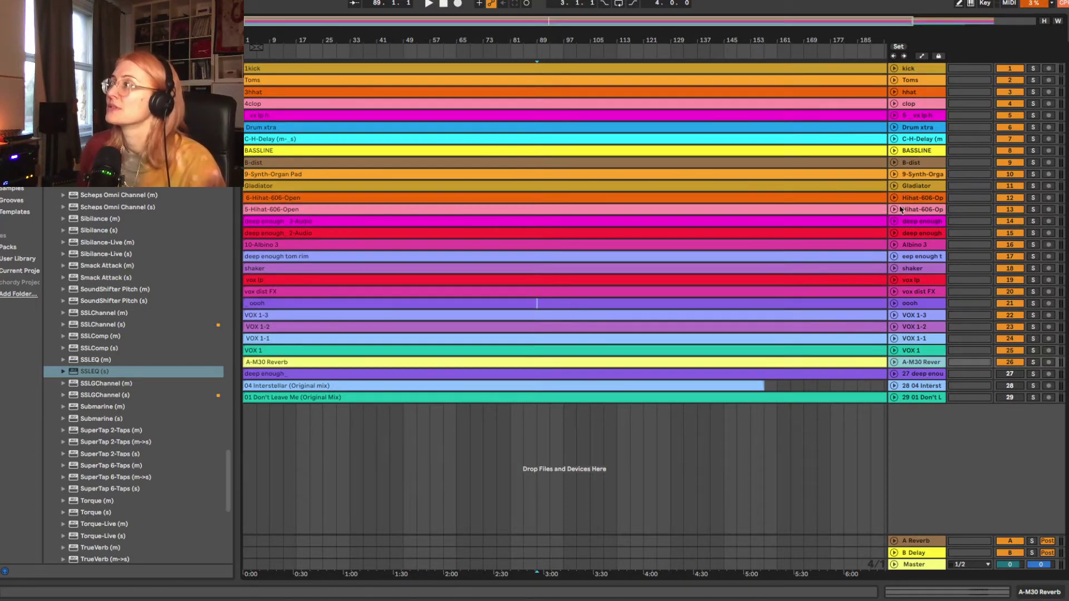
click(915, 165)
drag(915, 165, 923, 367)
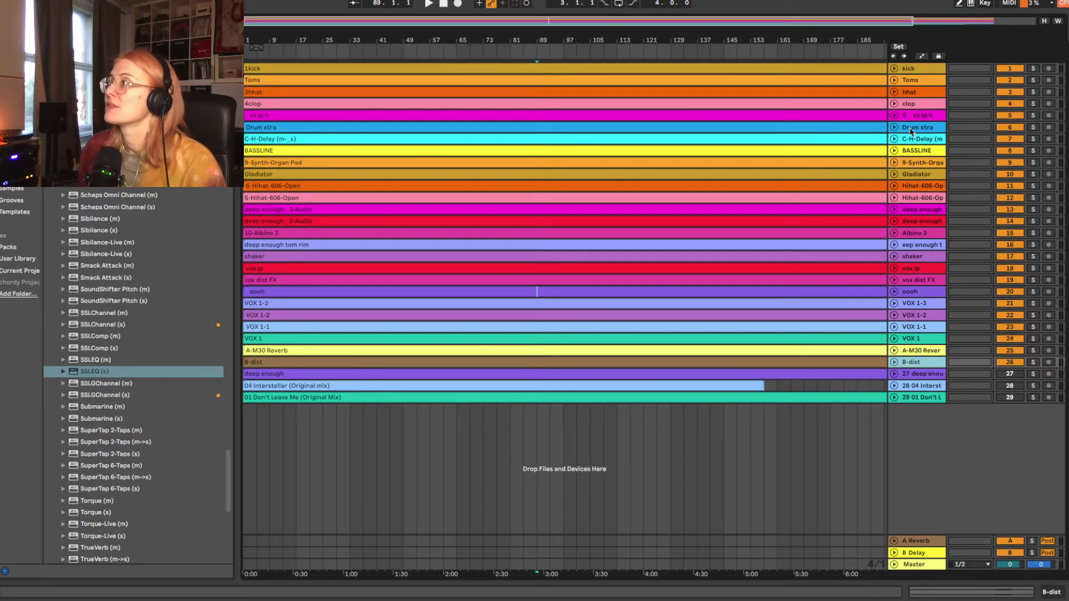
drag(911, 142, 921, 374)
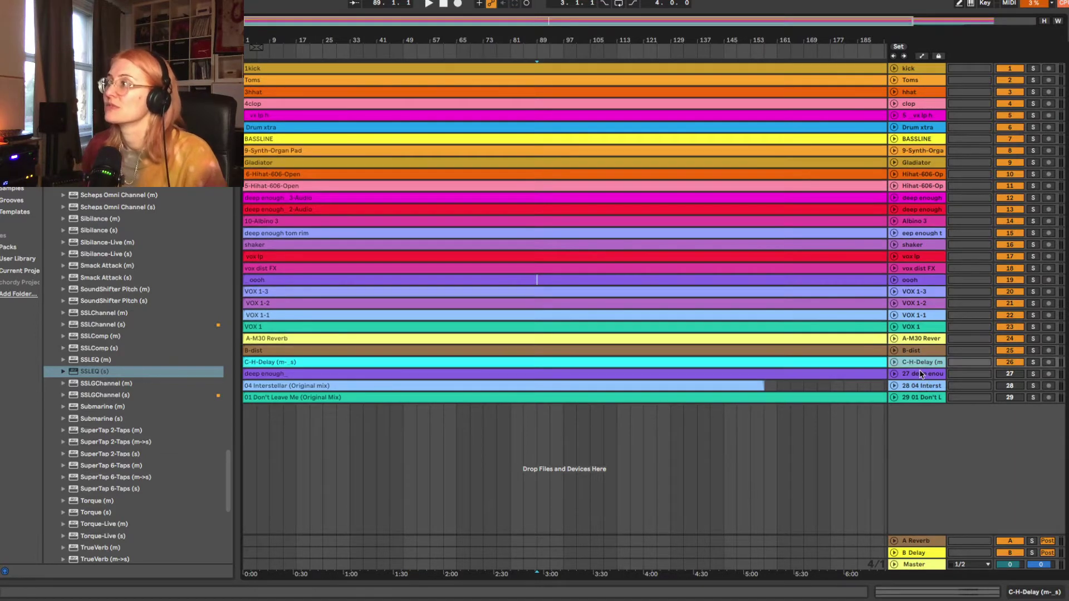
Step: Move the vx lp h track to just above vox lp and the shaker track to just below Drum xtra
click(917, 129)
mouse_move(913, 117)
mouse_down()
mouse_move(925, 259)
mouse_move(910, 123)
mouse_up()
Step: Unfold the deep enough tom rim track to show its waveform
click(913, 234)
click(902, 234)
click(895, 234)
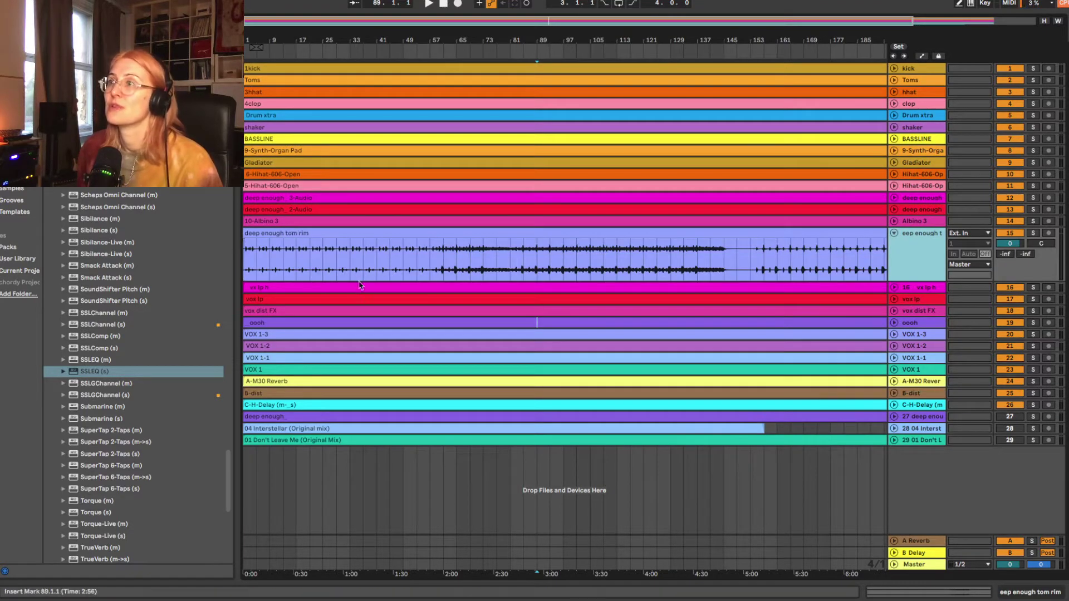
Step: Play the arrangement from bar 57 and solo the deep enough tom rim track briefly to hear it alone
click(429, 273)
key(space)
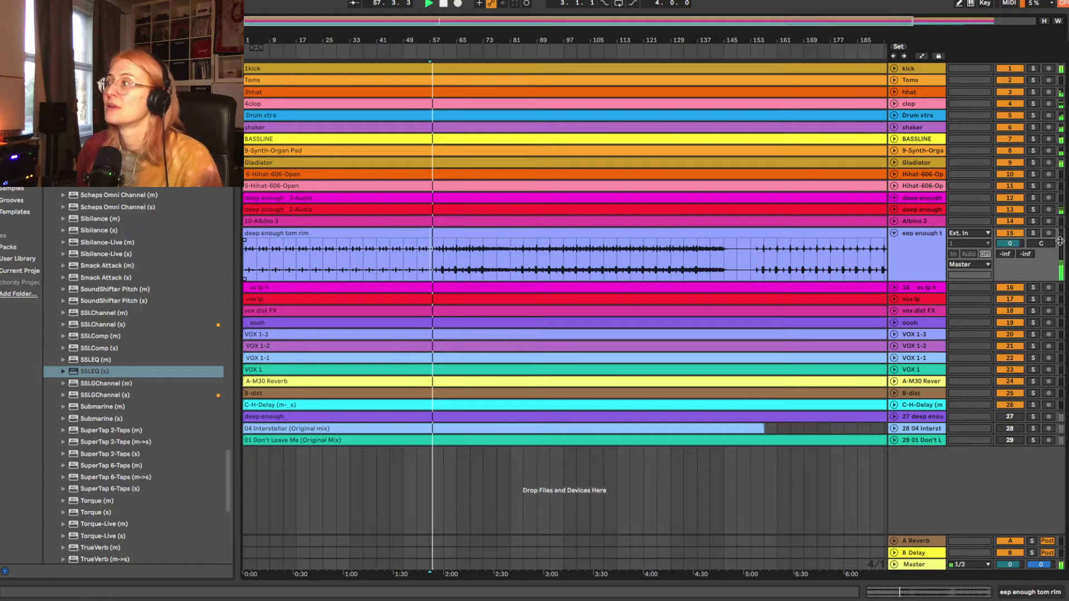
click(1033, 233)
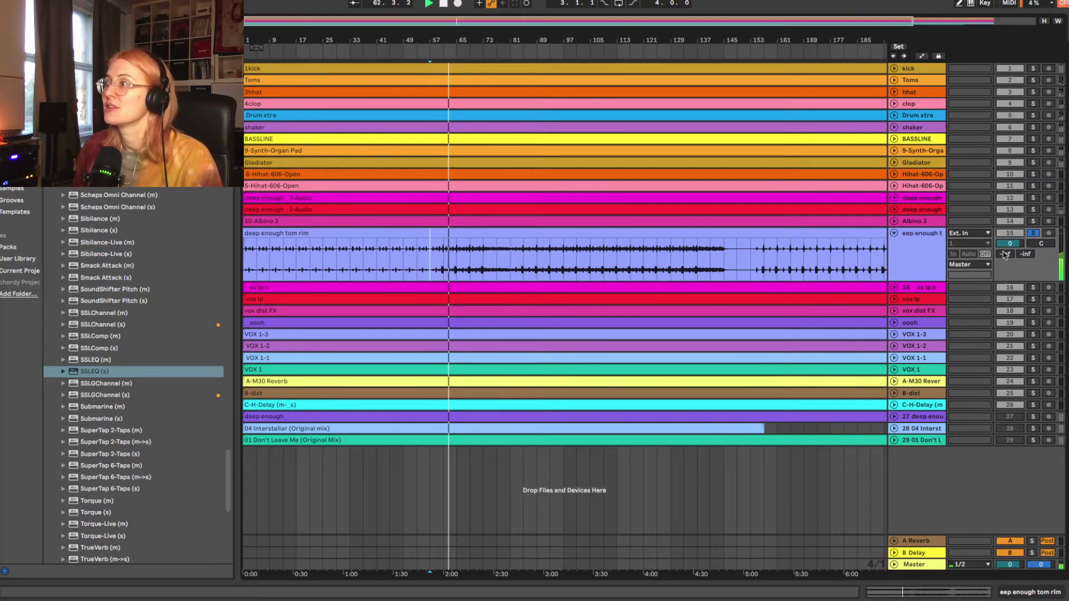
click(1032, 232)
click(914, 245)
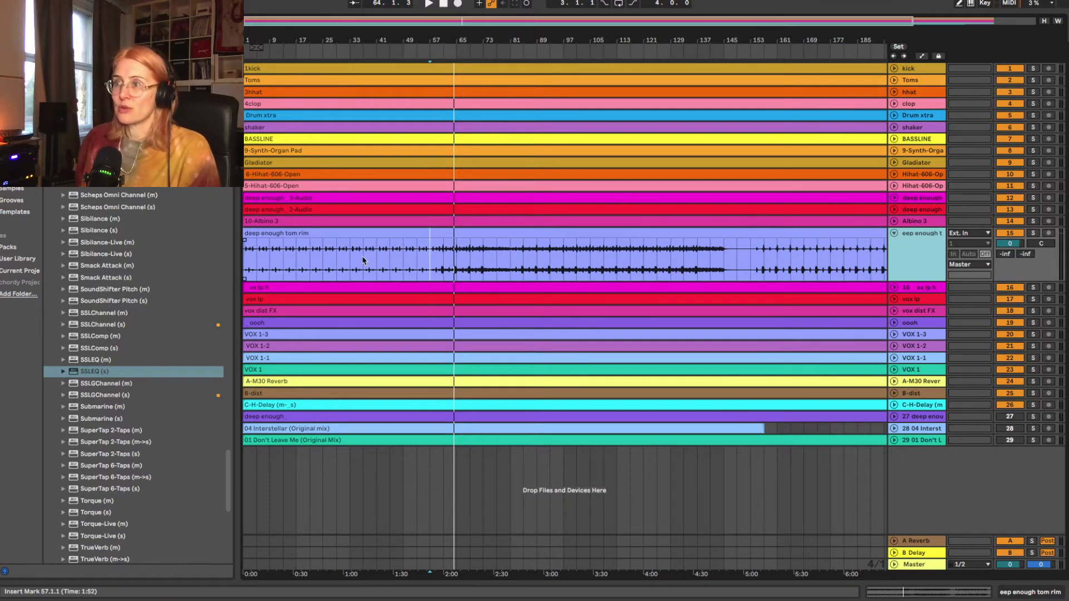
Step: Audition the deep enough tom rim track in solo from bar 21, and check the part around bar 73
click(337, 248)
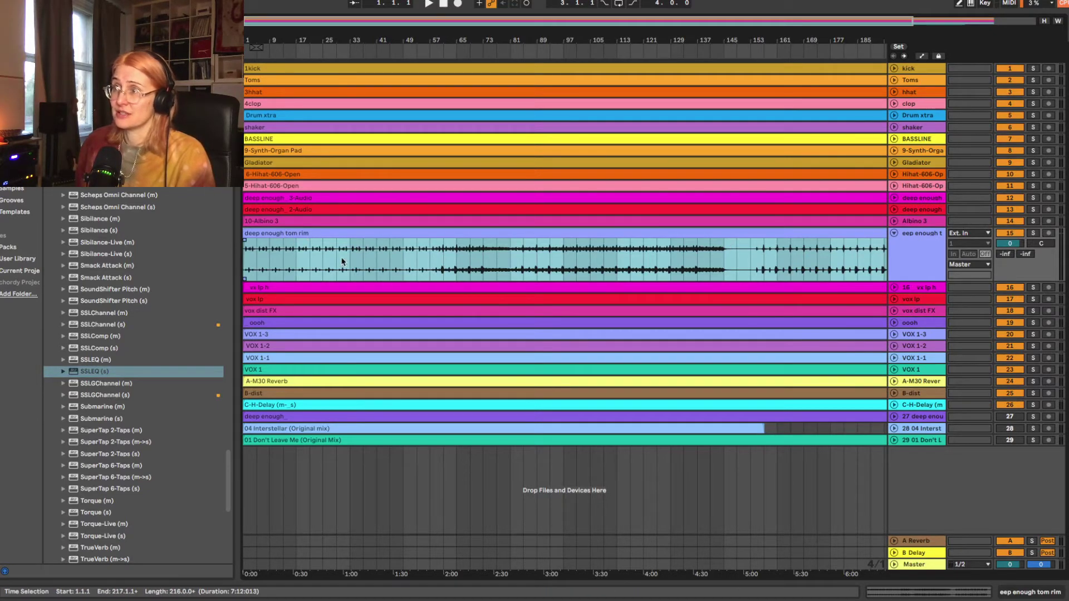
click(309, 263)
key(space)
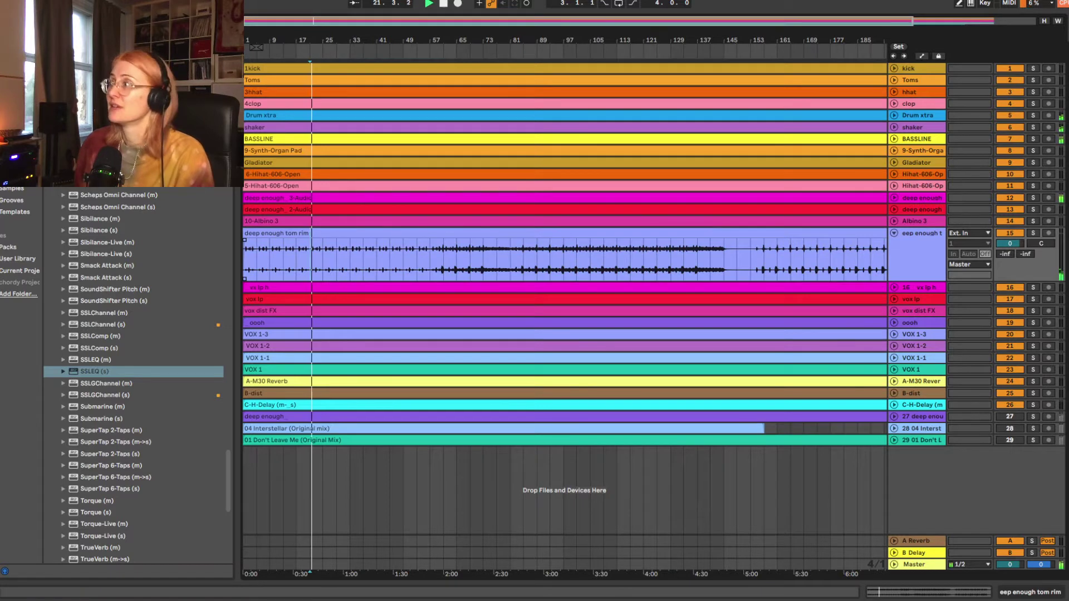
key(s)
key(space)
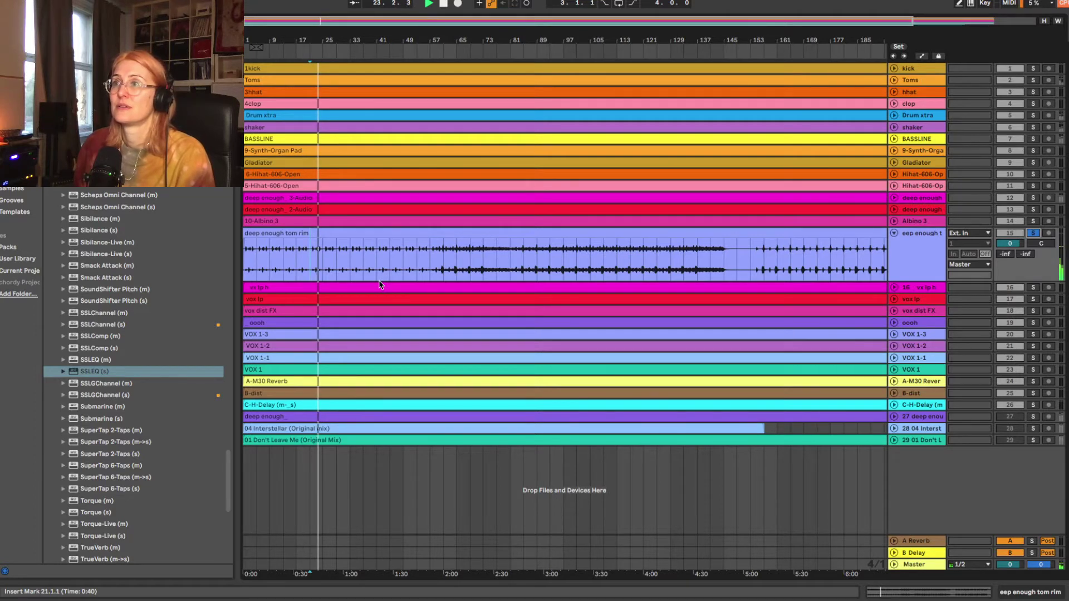
click(478, 266)
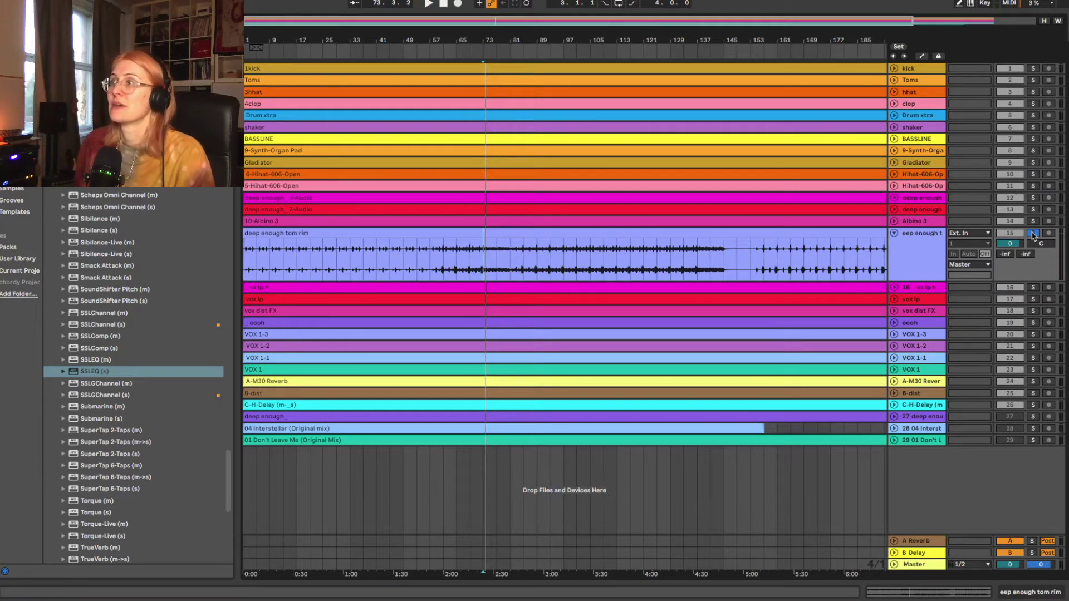
Step: Rename the deep enough tom rim track as "tom rim *" and fold it
click(1033, 233)
click(922, 237)
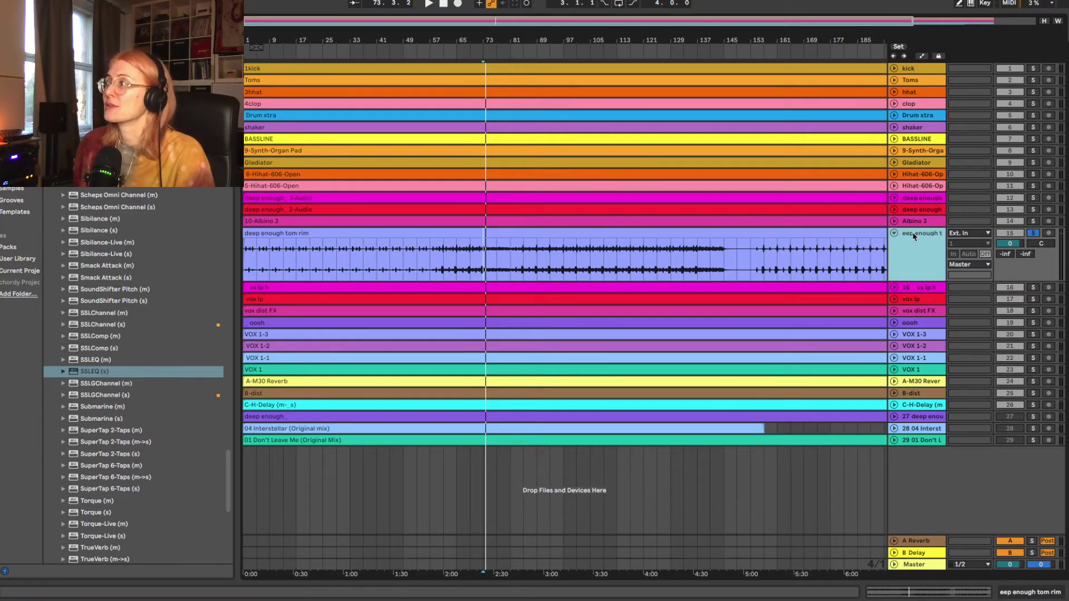
double_click(919, 234)
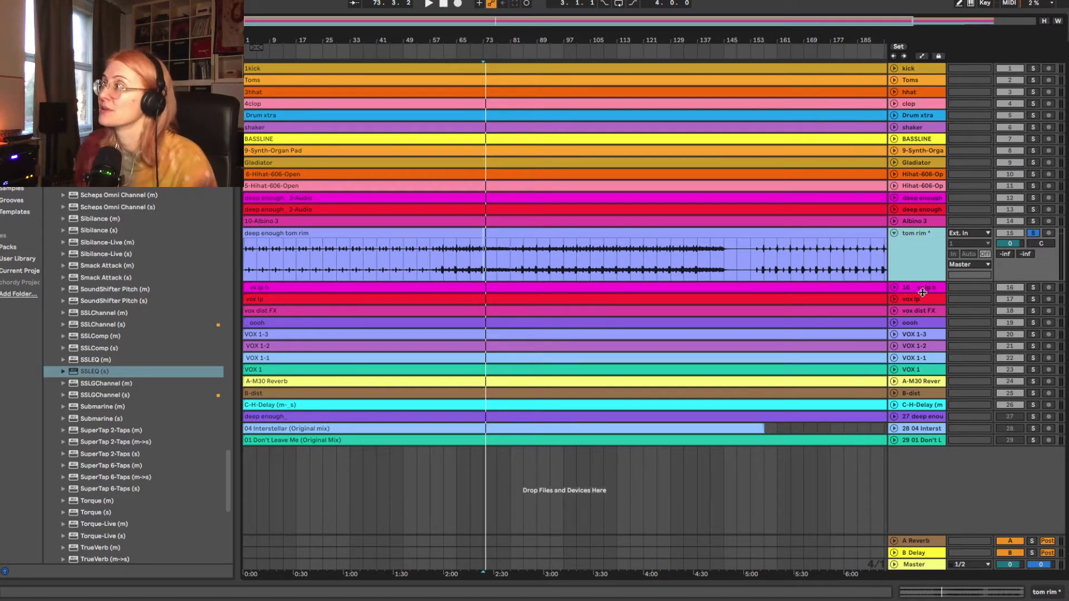
click(922, 289)
click(895, 234)
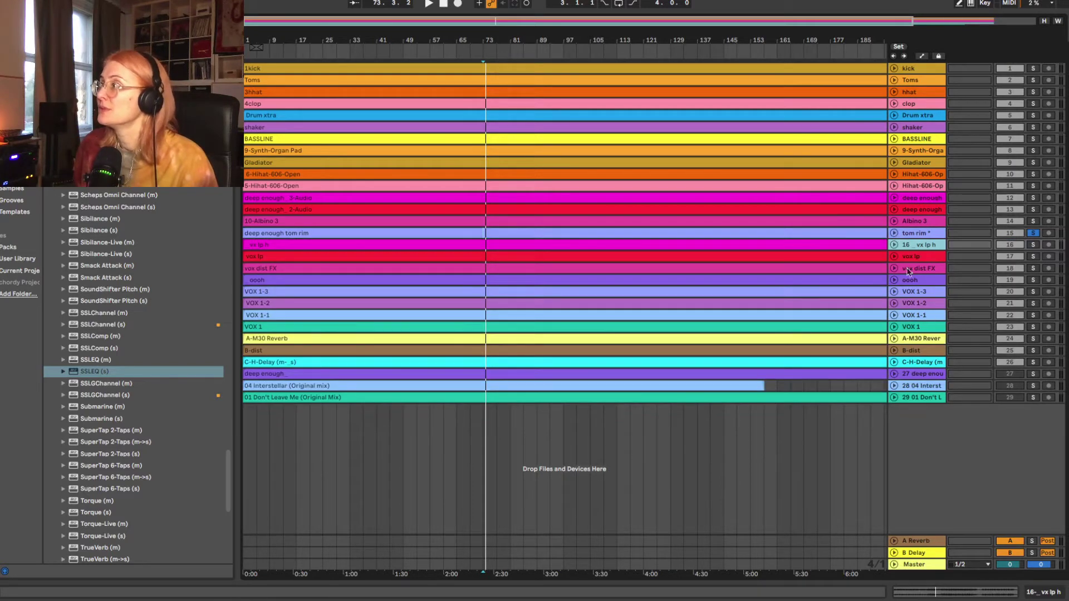
Step: Rename the 9-Synth-Organ Pad track as "synth organ"
click(922, 343)
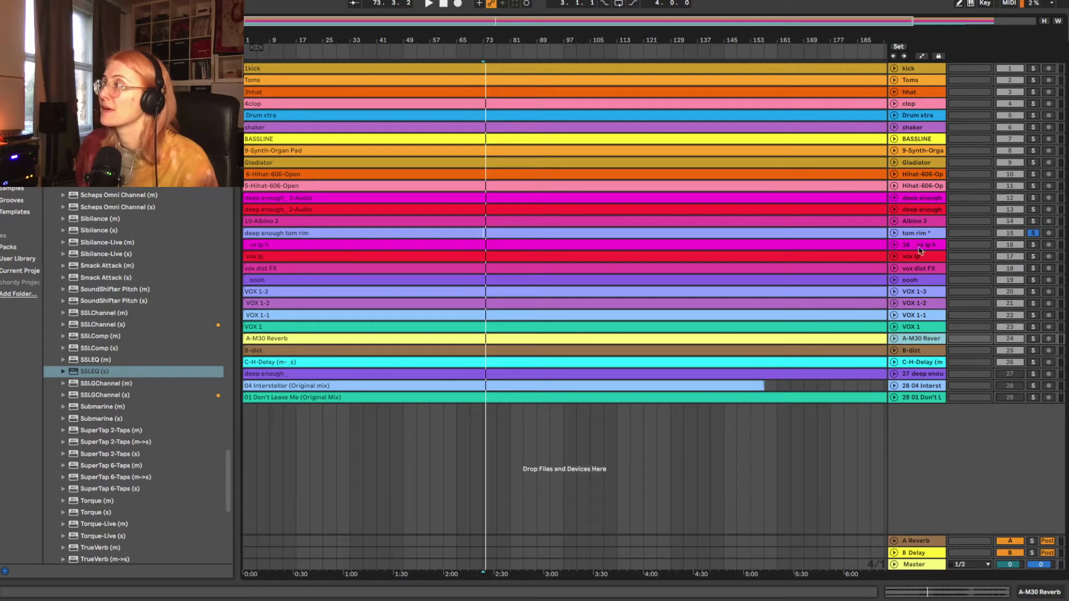
click(915, 152)
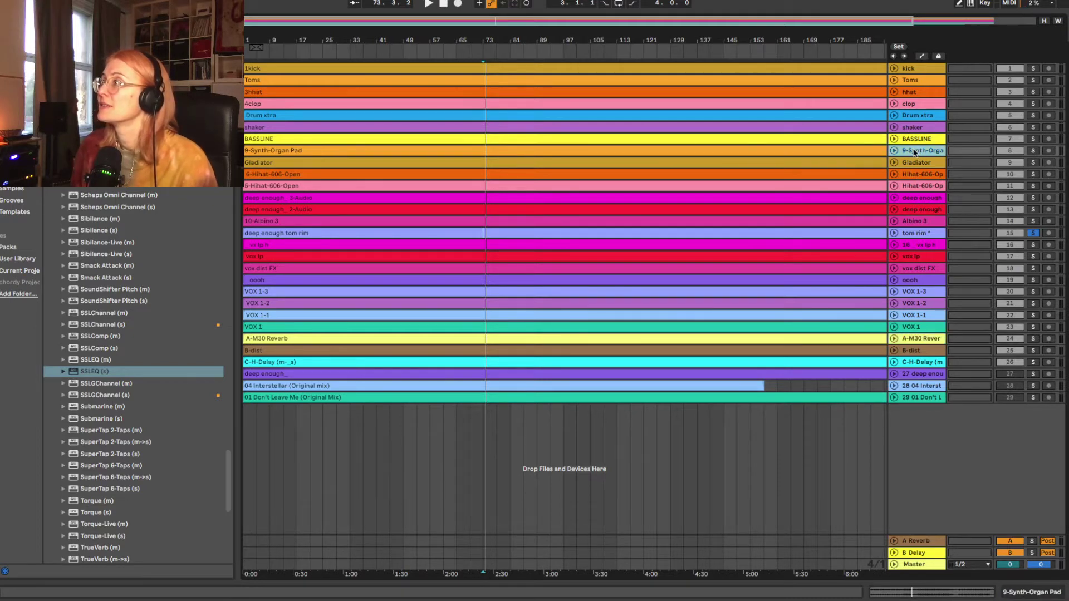
key(ctrl+r)
text(synth organ)
key(Return)
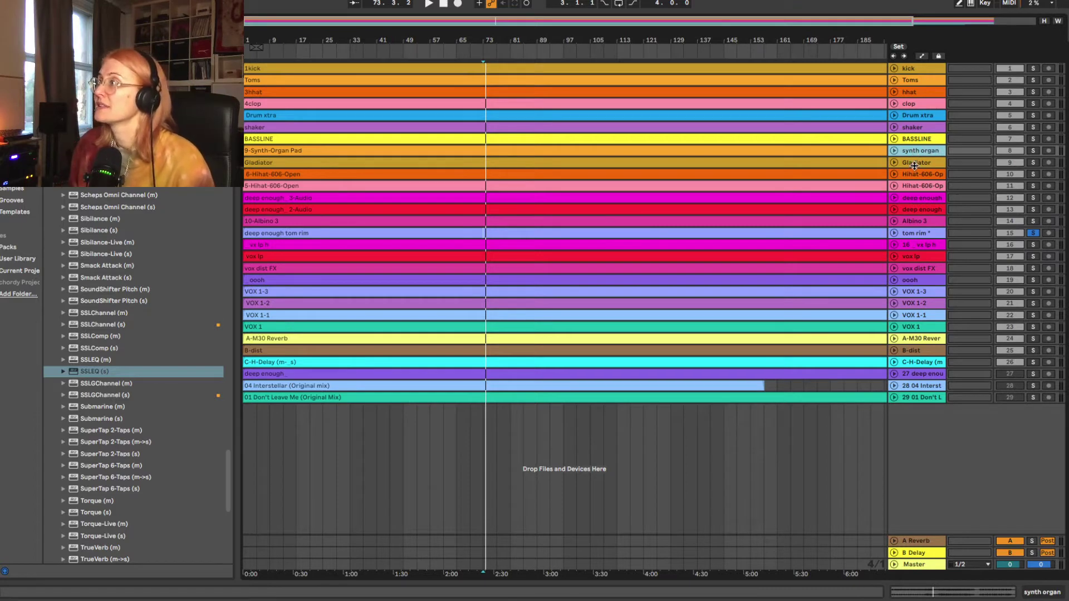
Step: Unfold the Gladiator track and audition it in solo from bar 165
click(914, 166)
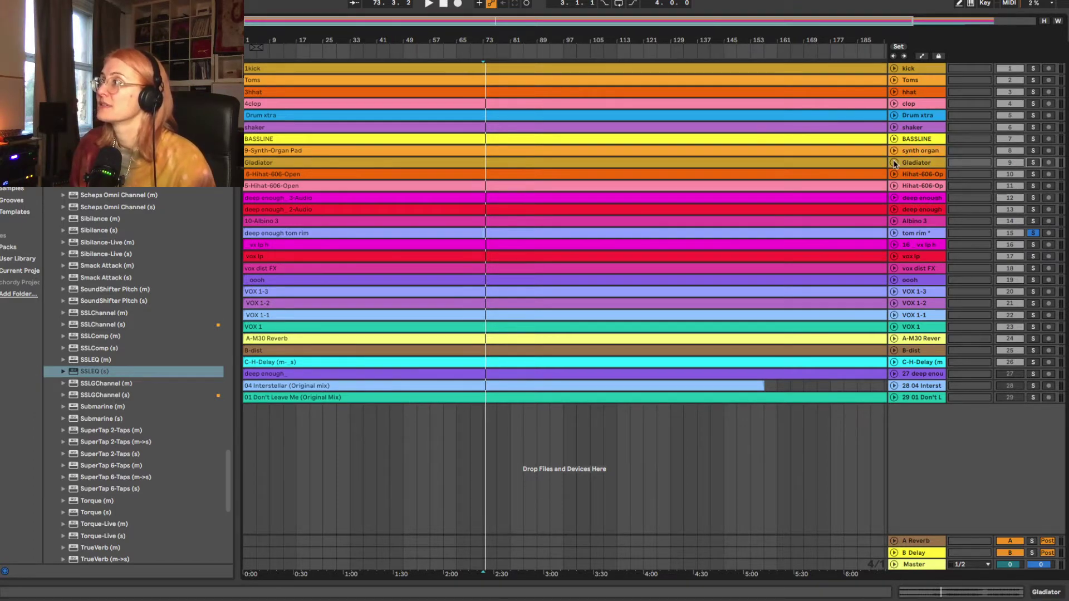
click(895, 163)
click(791, 193)
key(space)
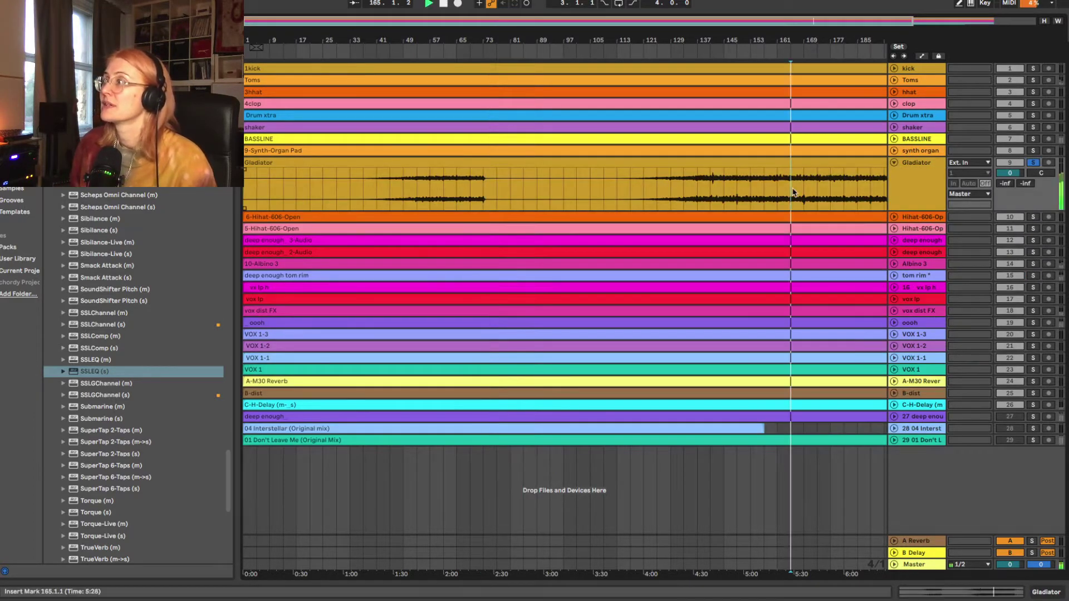
Step: Rename the Gladiator track as "arp melody", turn off its solo and fold it
click(917, 171)
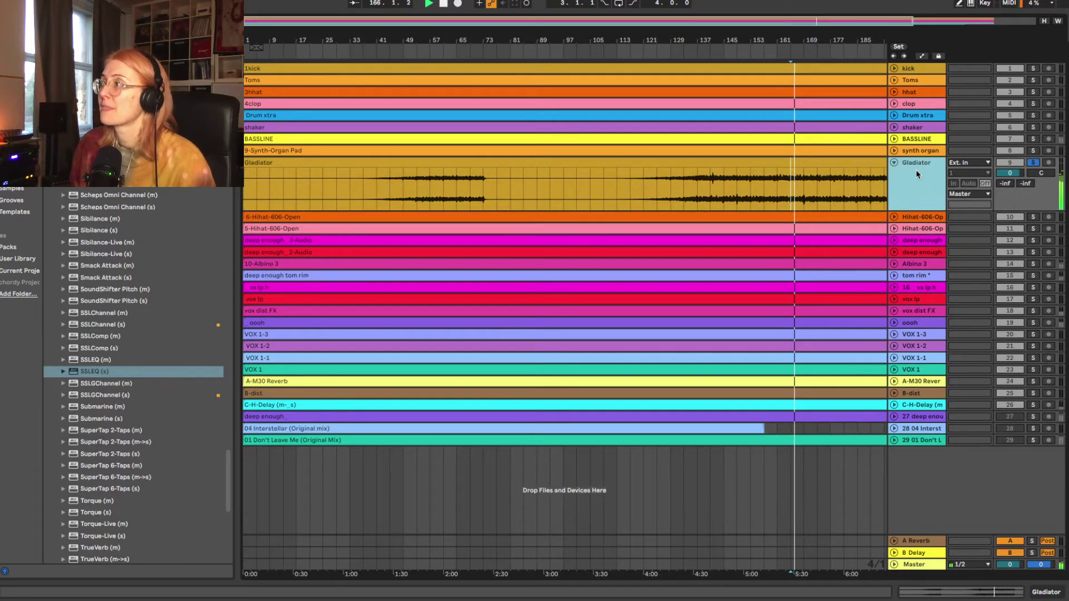
key(ctrl+r)
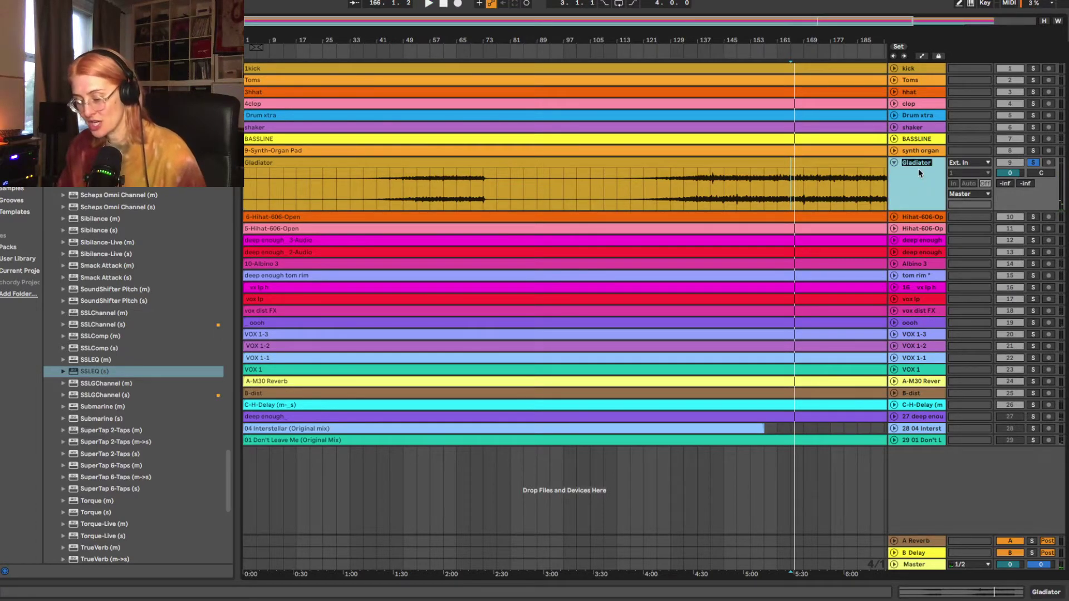
text(arp melo)
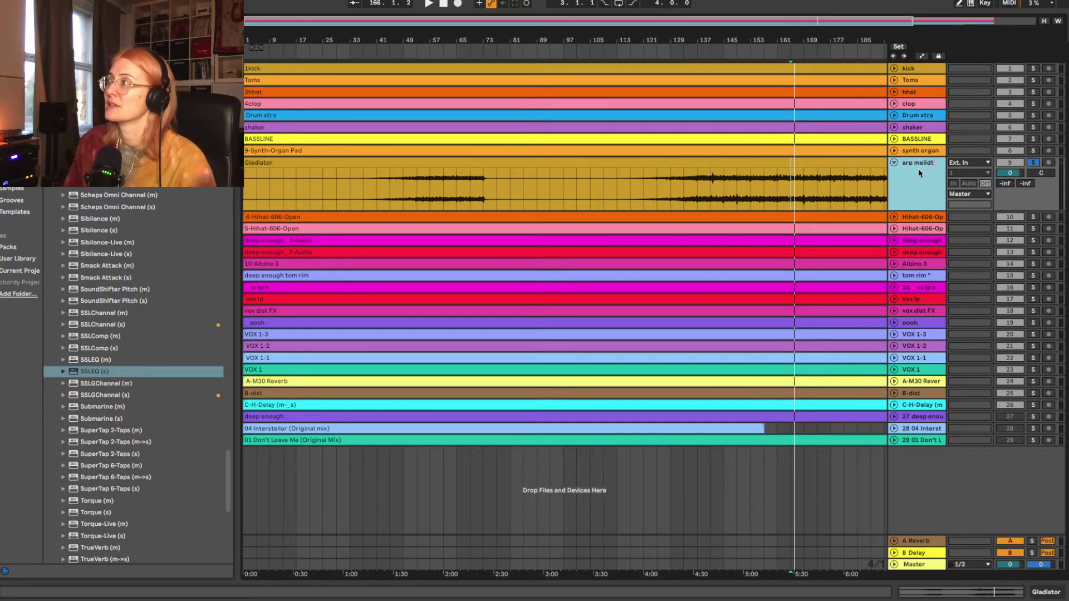
text(dy)
key(Return)
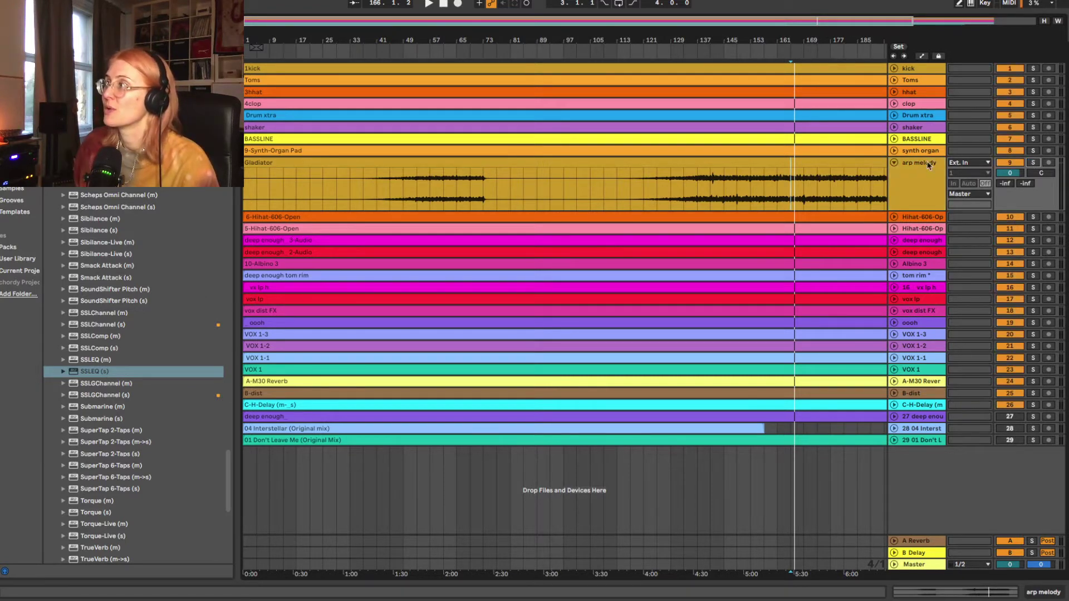
click(894, 163)
click(897, 151)
click(894, 151)
click(894, 151)
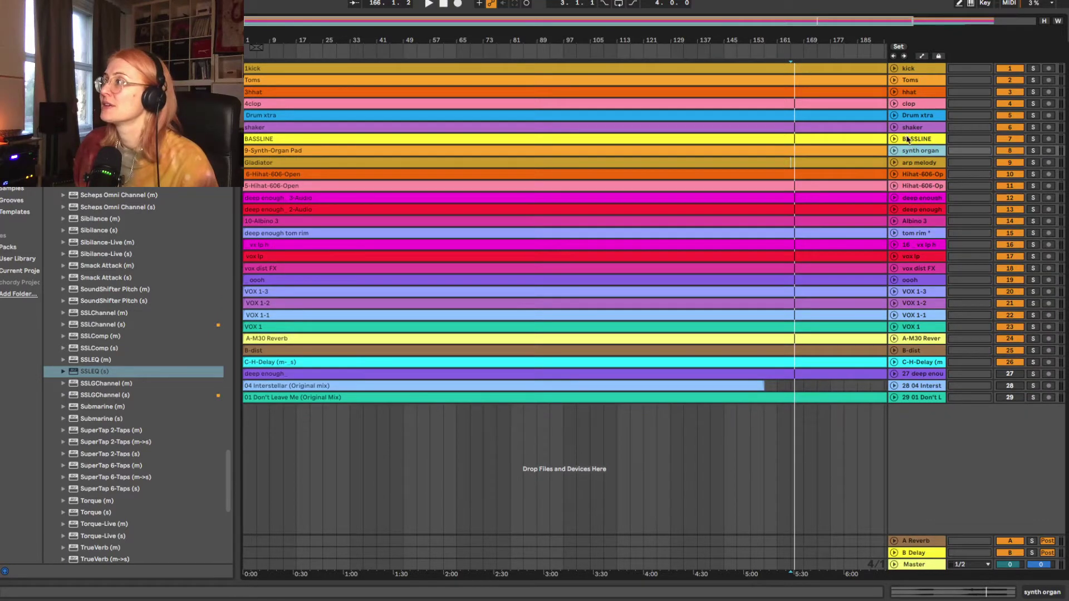
Step: Move both Hihat-606-Open tracks together to just below the hhat track
click(914, 174)
shift+click(922, 187)
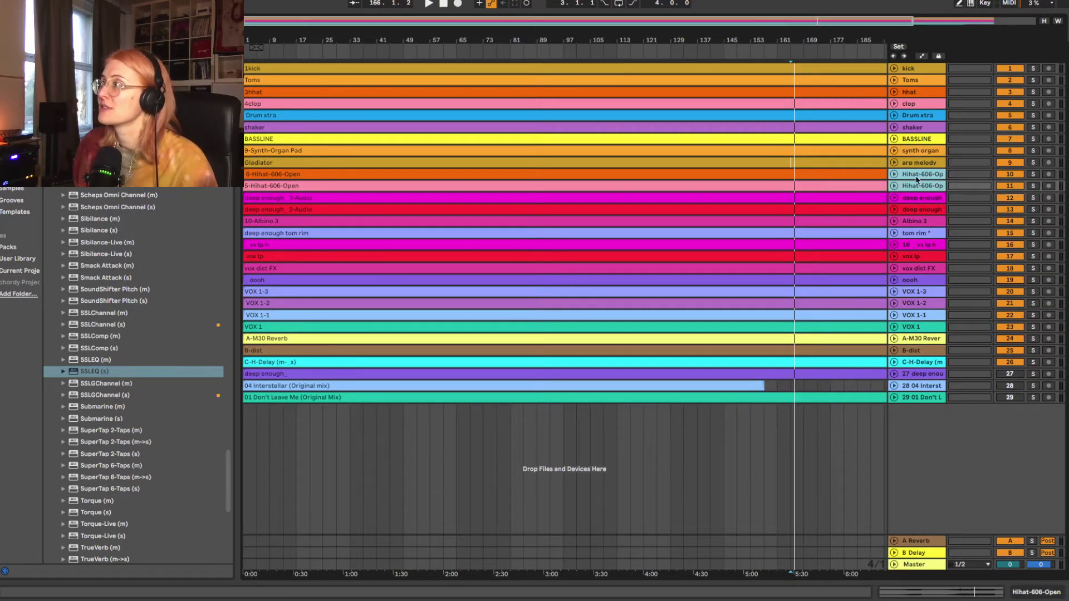
drag(915, 173, 916, 104)
Step: Unfold both Hihat-606-Open tracks to inspect their waveforms around bar 101, and fold them again
click(894, 104)
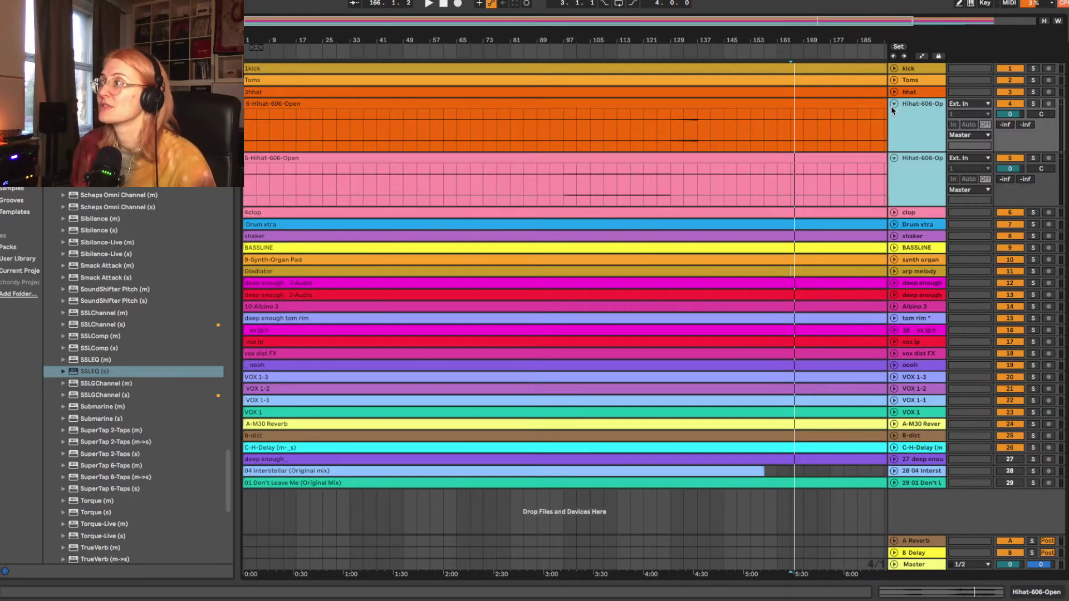
click(577, 184)
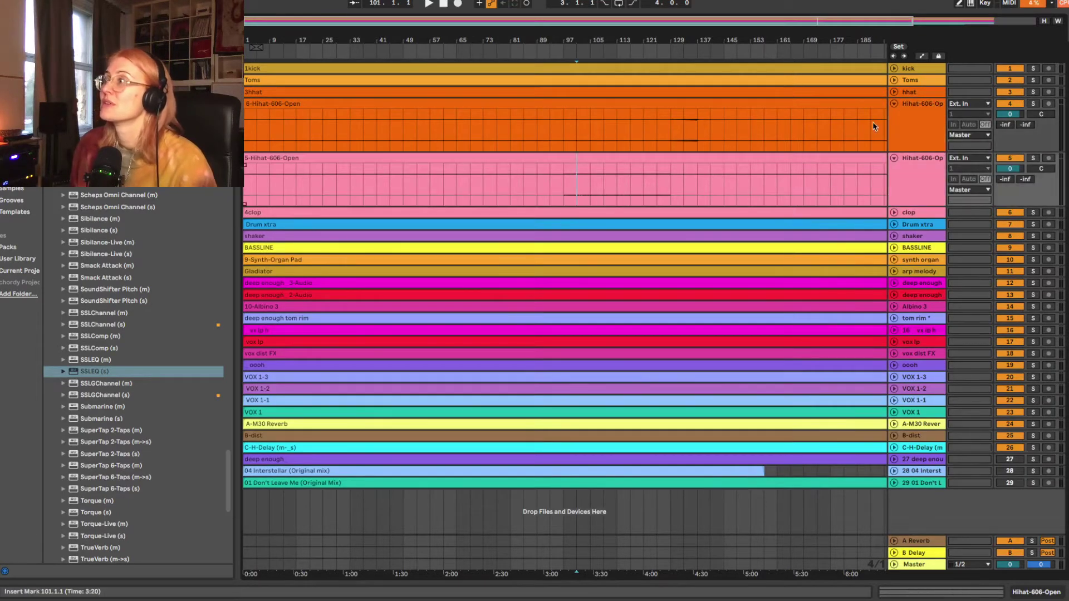
click(894, 92)
click(893, 94)
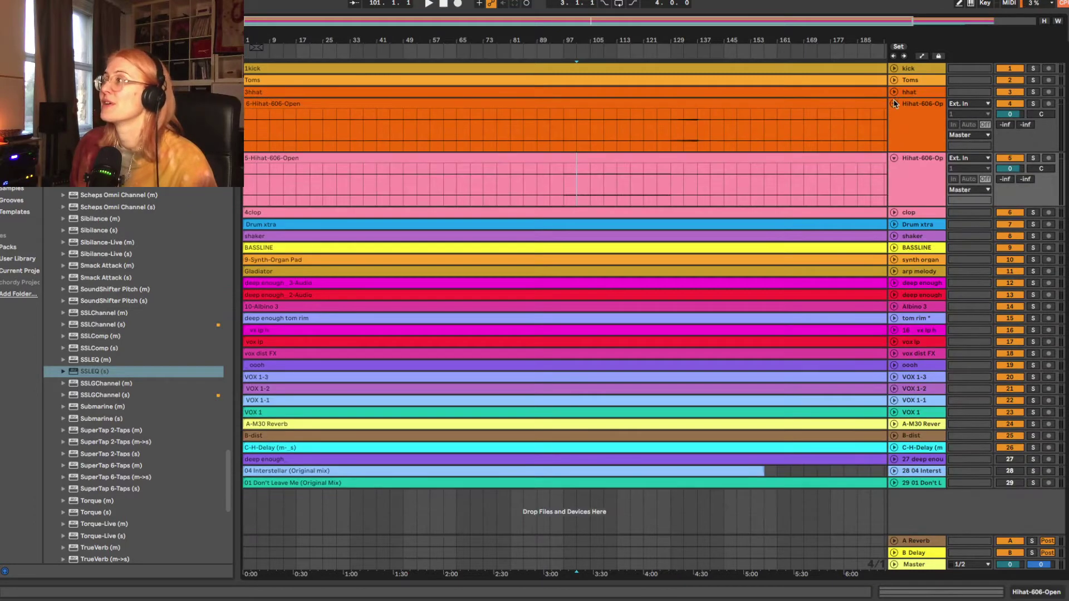
click(894, 104)
click(894, 116)
Step: Unfold the deep enough_ 3-Audio track below arp melody and audition it in solo from bar 13
click(921, 130)
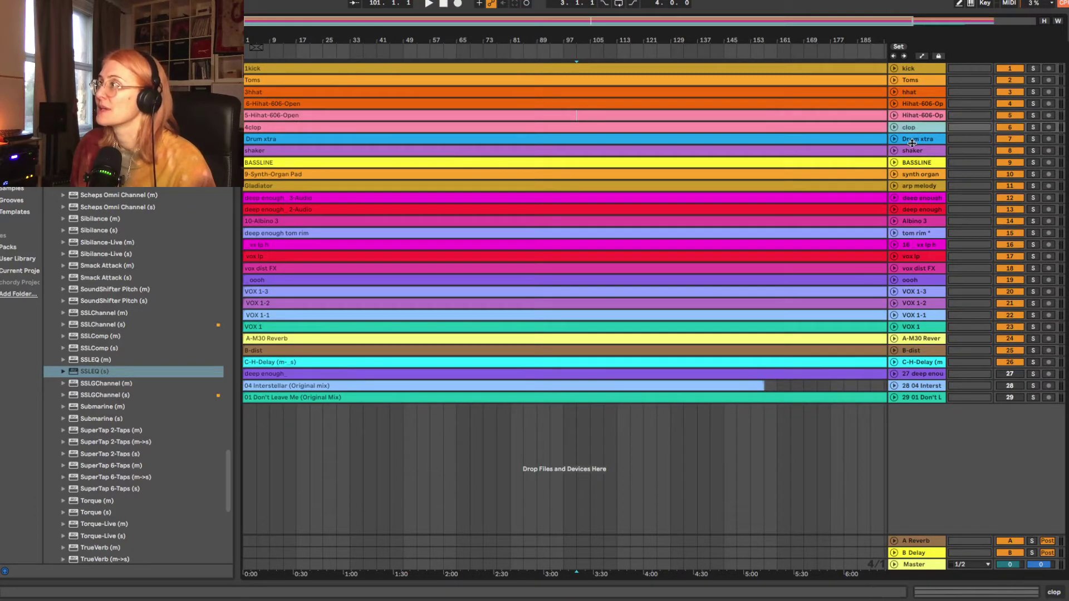
click(914, 141)
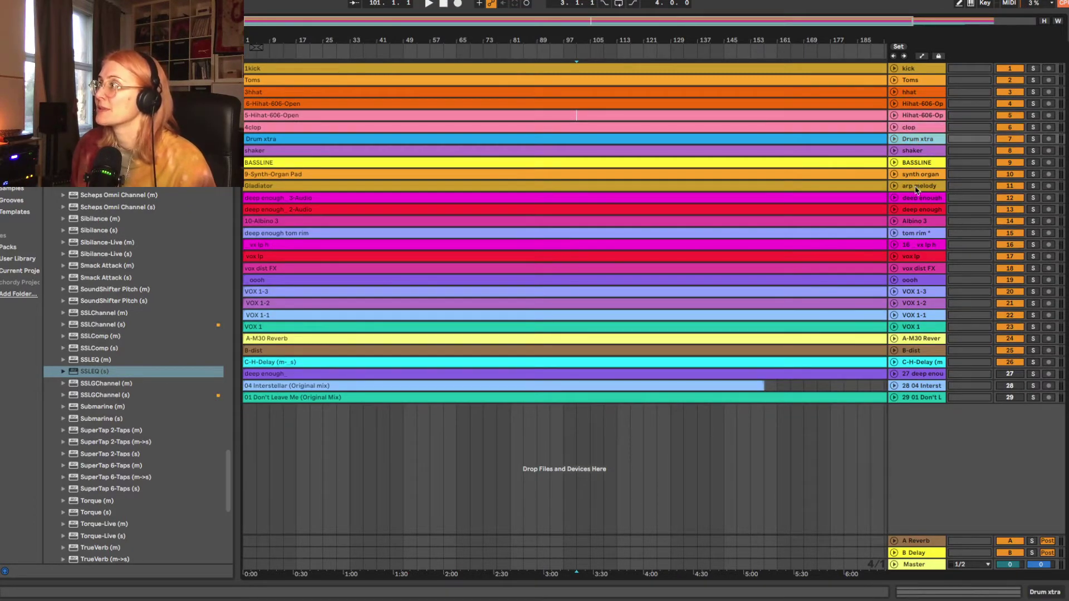
click(917, 189)
click(911, 200)
click(894, 200)
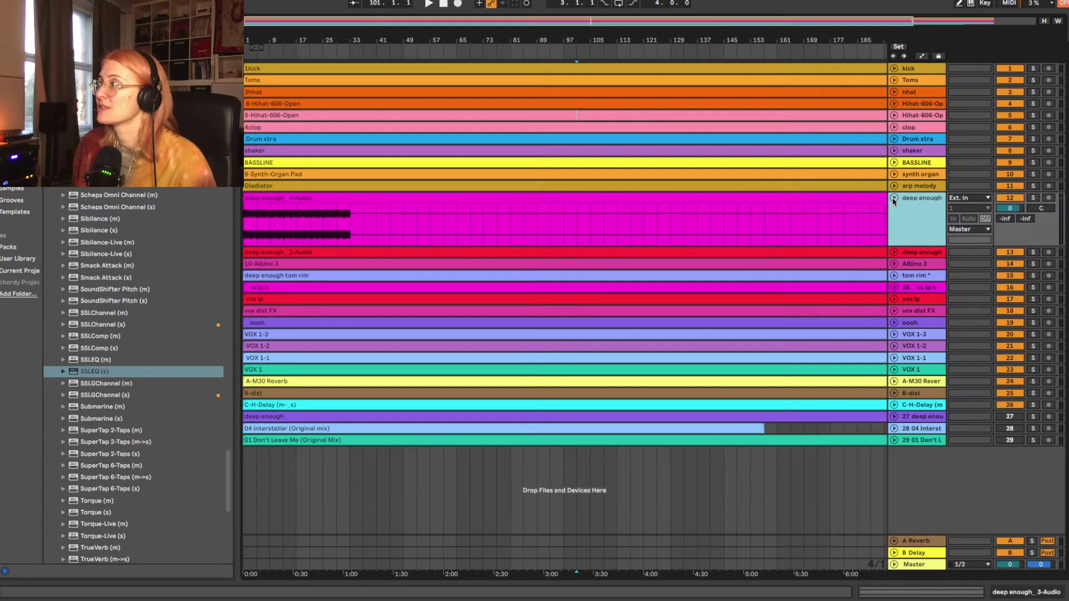
click(283, 221)
key(space)
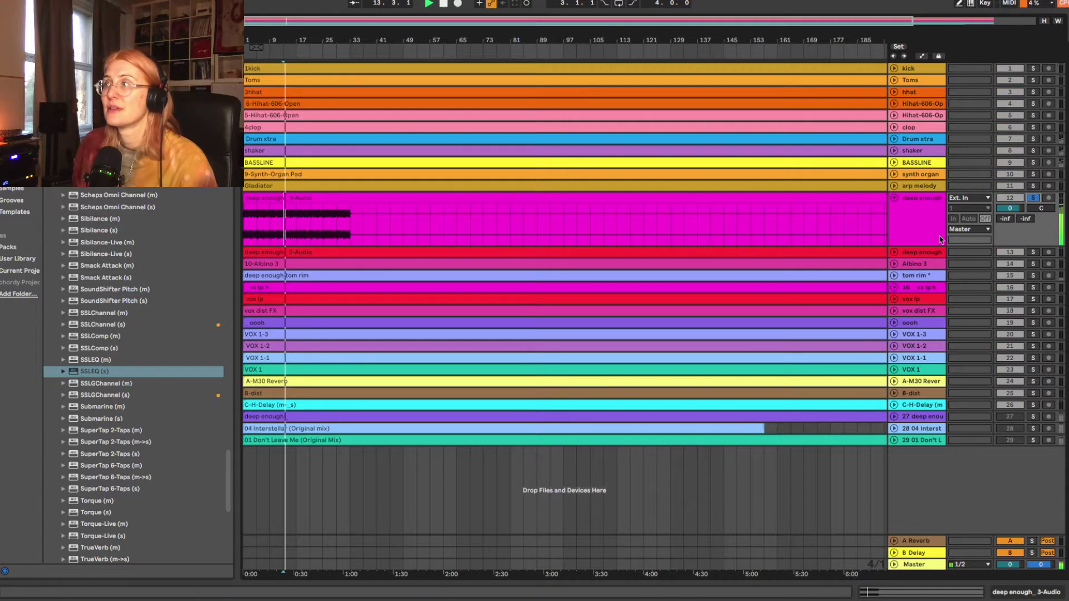
Step: Rename the deep enough_ 3-Audio track as "top loop"
click(926, 214)
key(ctrl+r)
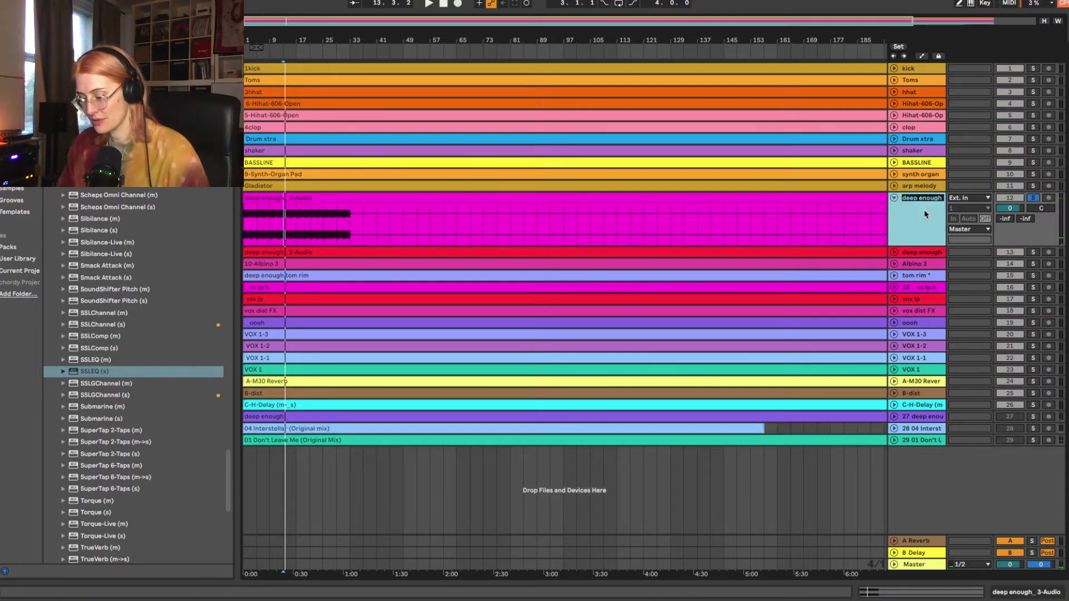
text(top loop)
key(Return)
Step: Move the top loop track to between Drum xtra and shaker, and turn off its solo
key(space)
drag(916, 201, 920, 148)
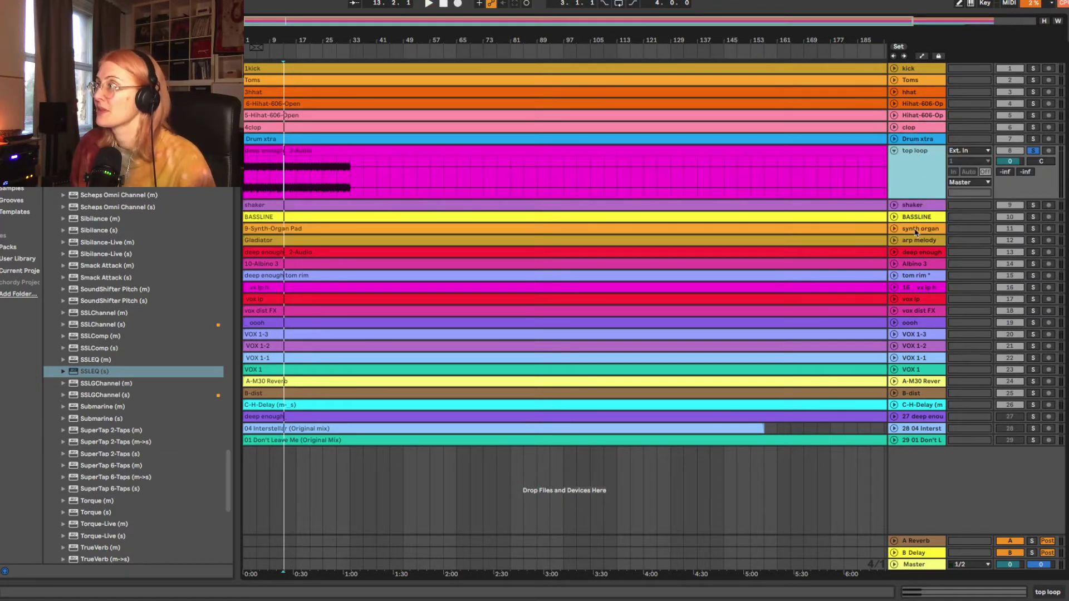
click(1033, 151)
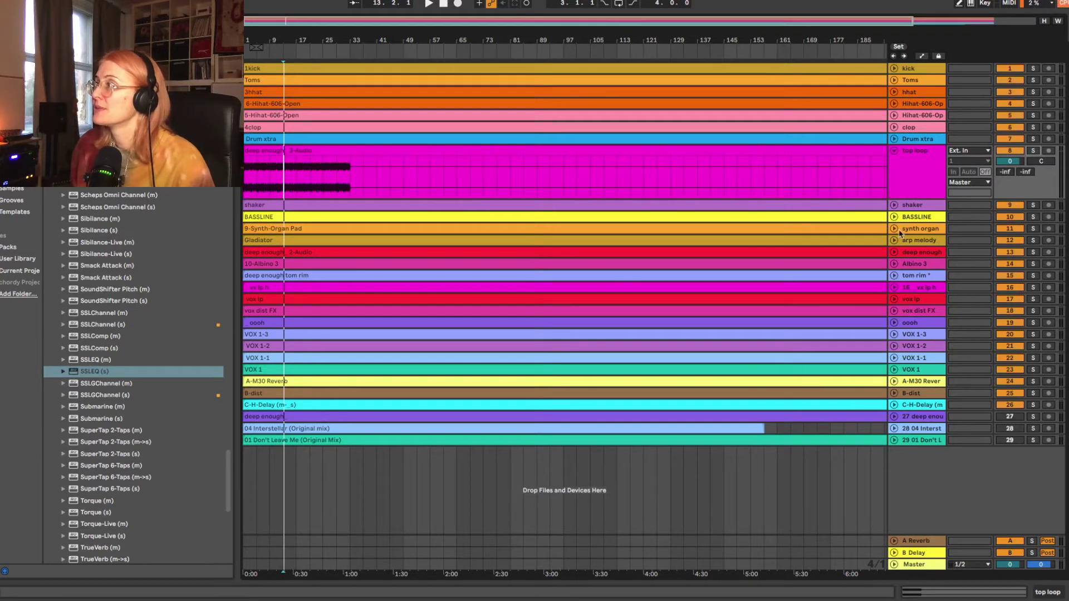
Step: Unfold the deep enough_ 2-Audio track, audition it in solo from bar 105, and turn its solo off
click(894, 253)
click(591, 285)
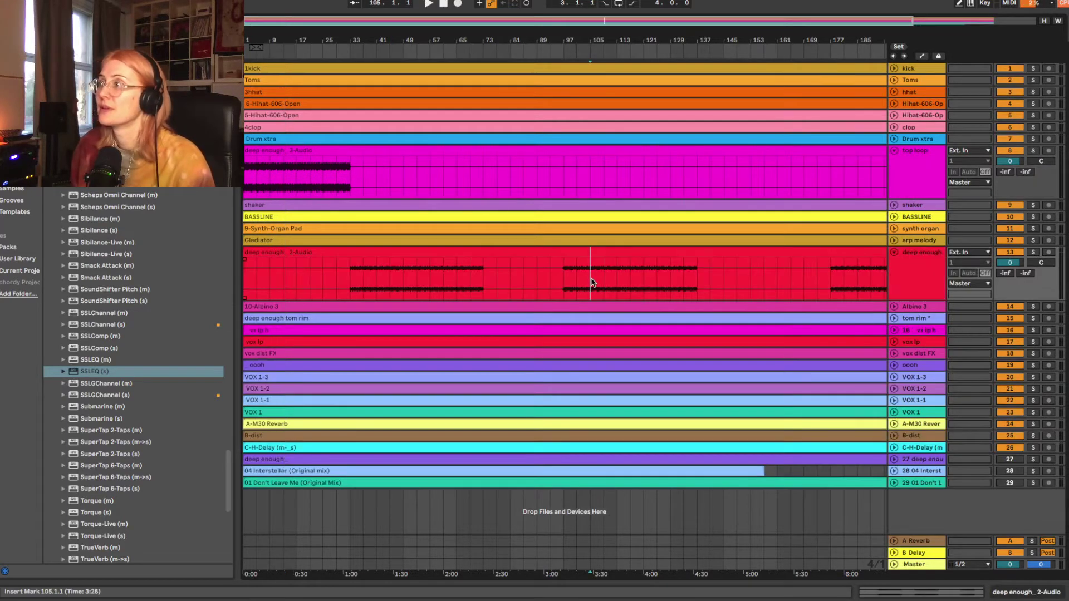
click(1034, 252)
key(space)
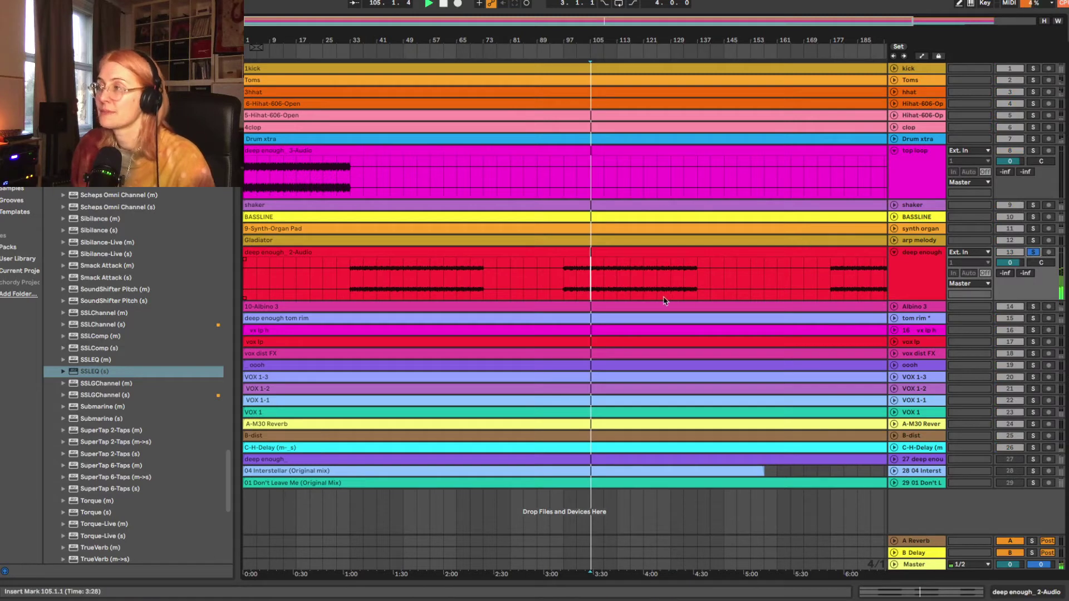
key(space)
click(1033, 252)
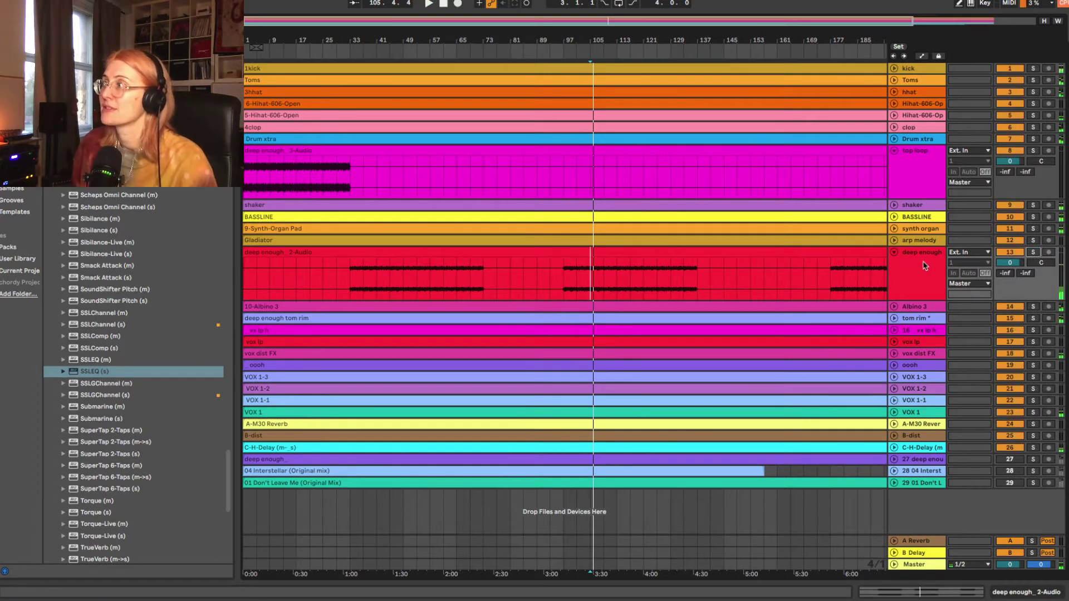
Step: Rename the deep enough_ 2-Audio track as "top loop HP" and move it directly below top loop, folding all tracks
click(924, 266)
key(ctrl+r)
text(t)
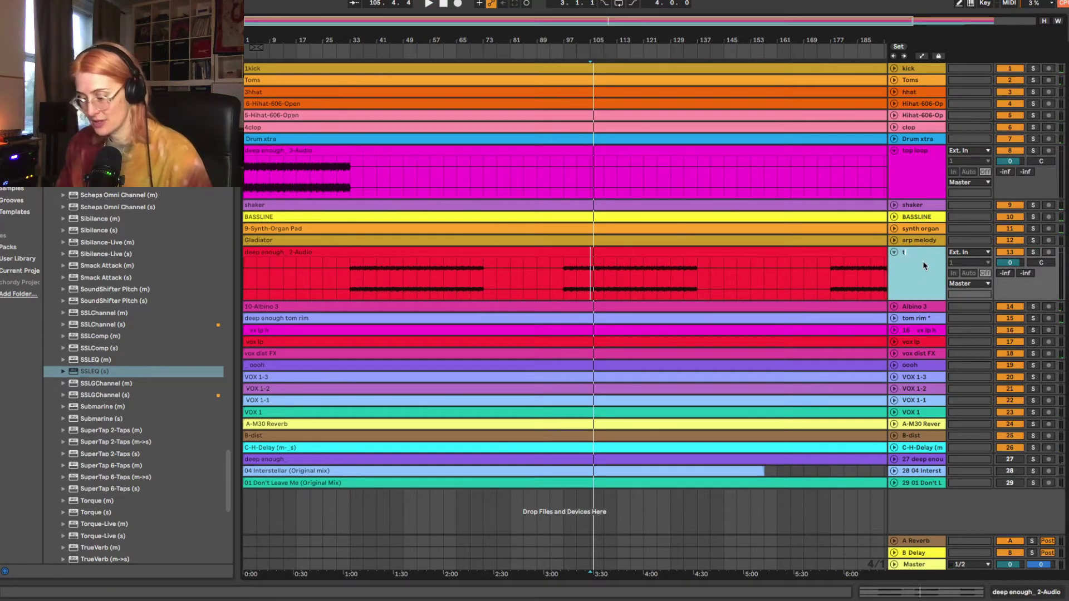
text(op loop HP)
key(Return)
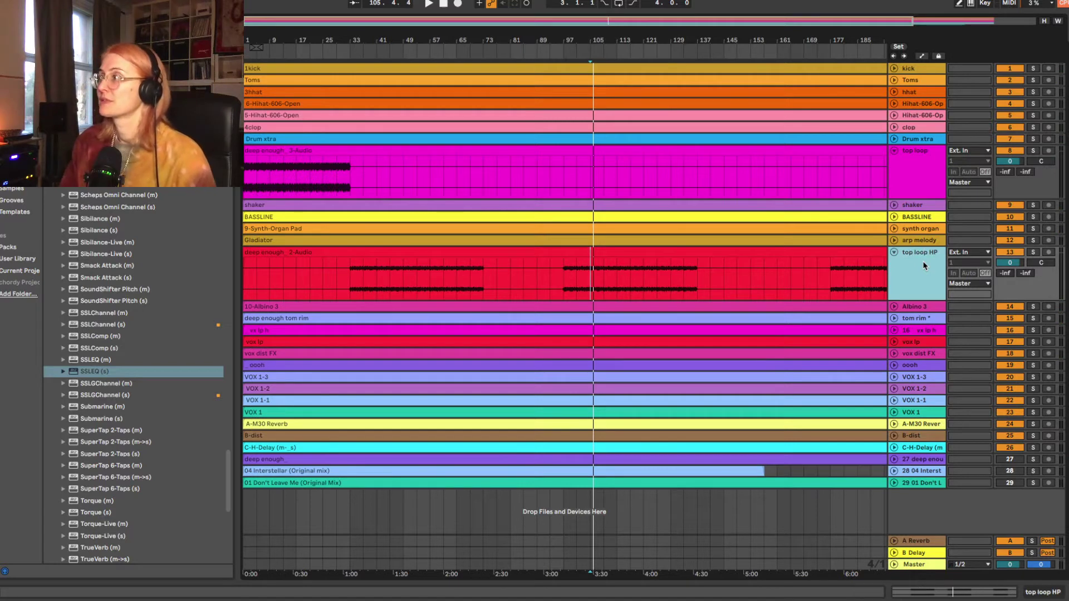
drag(917, 252, 919, 201)
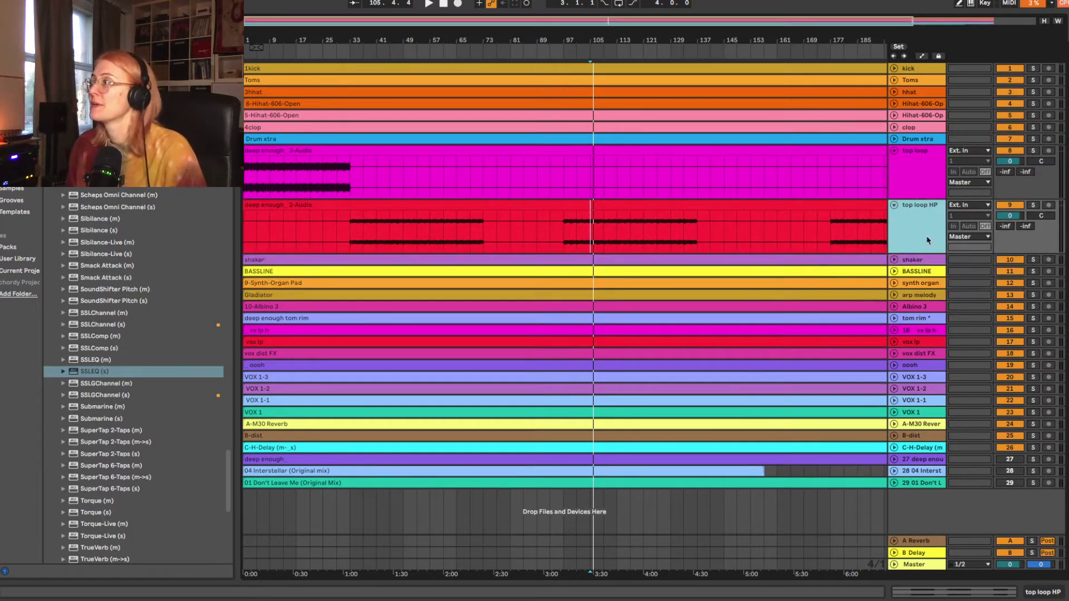
alt+click(894, 205)
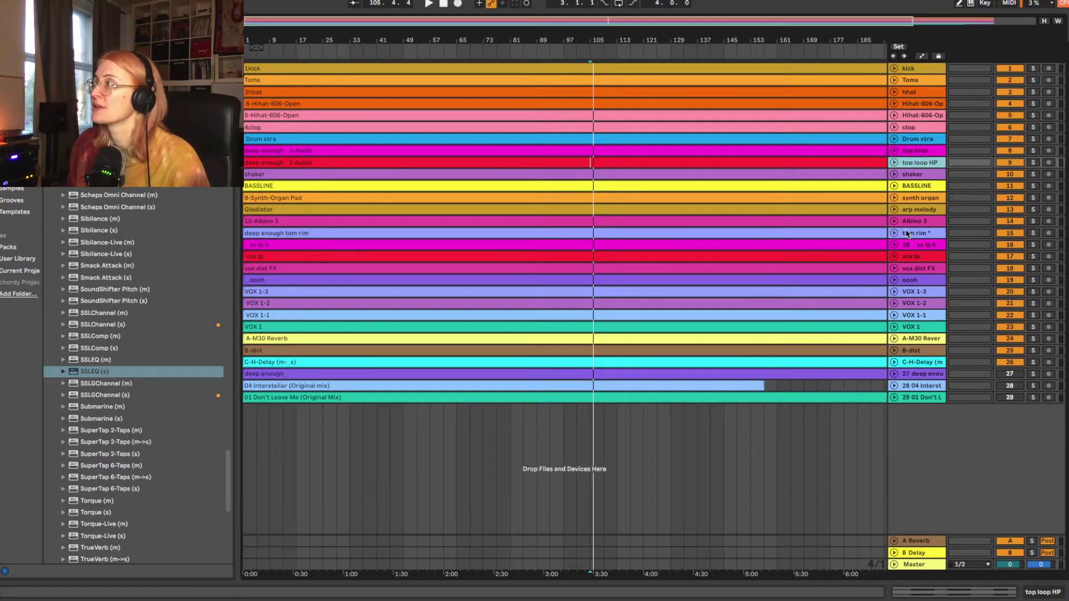
Step: Unfold the Albino 3 track and audition it in solo from bar 113
click(914, 221)
click(1034, 221)
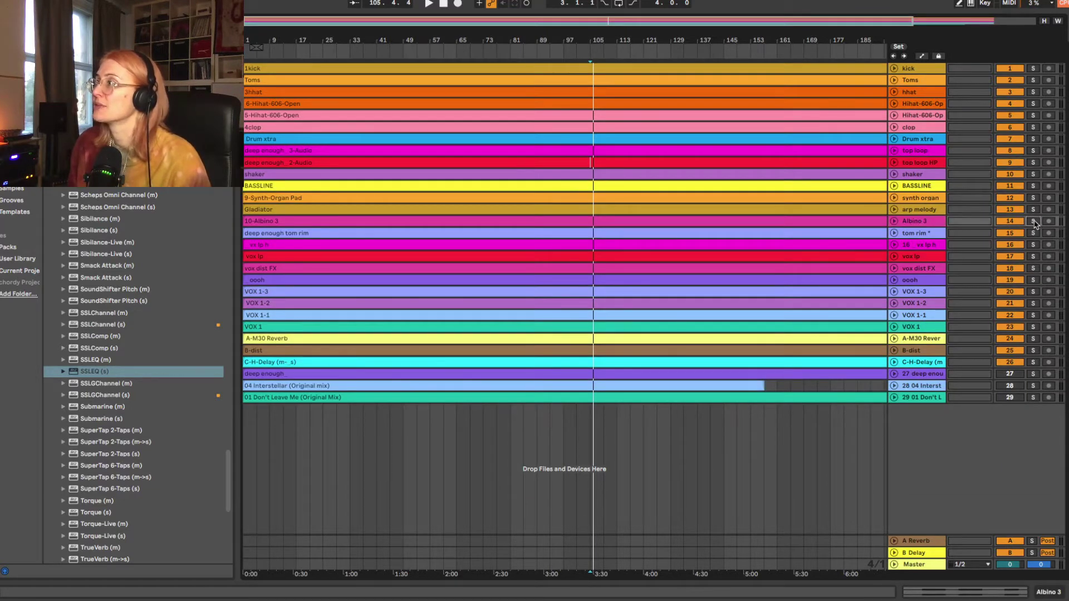
click(893, 221)
click(618, 249)
key(space)
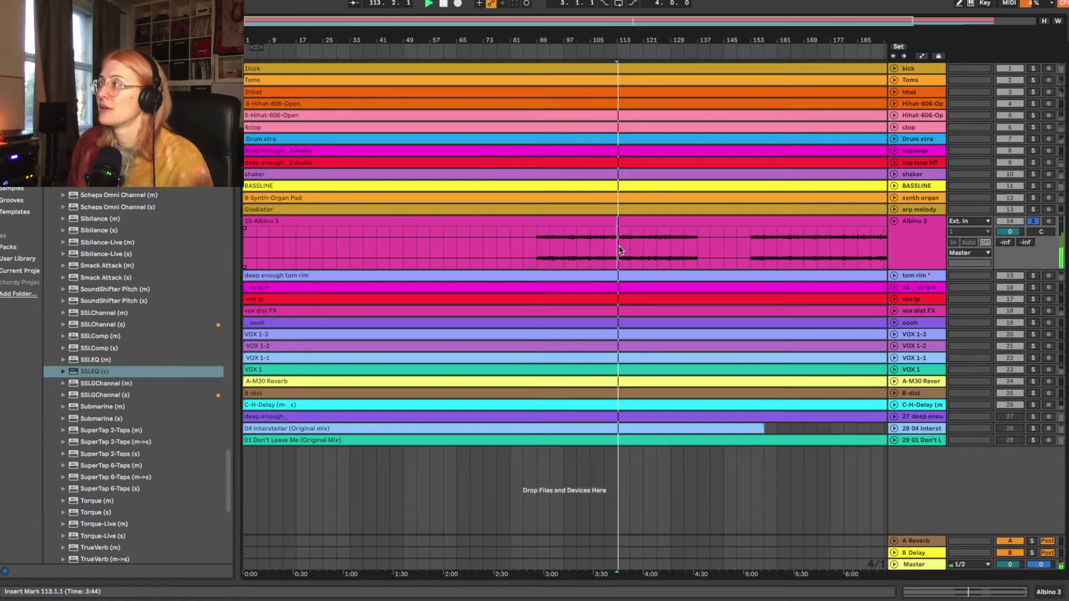
Step: Rename the Albino 3 track as "arpeggiator" and fold it
click(918, 230)
text(arpg)
key(BackSpace)
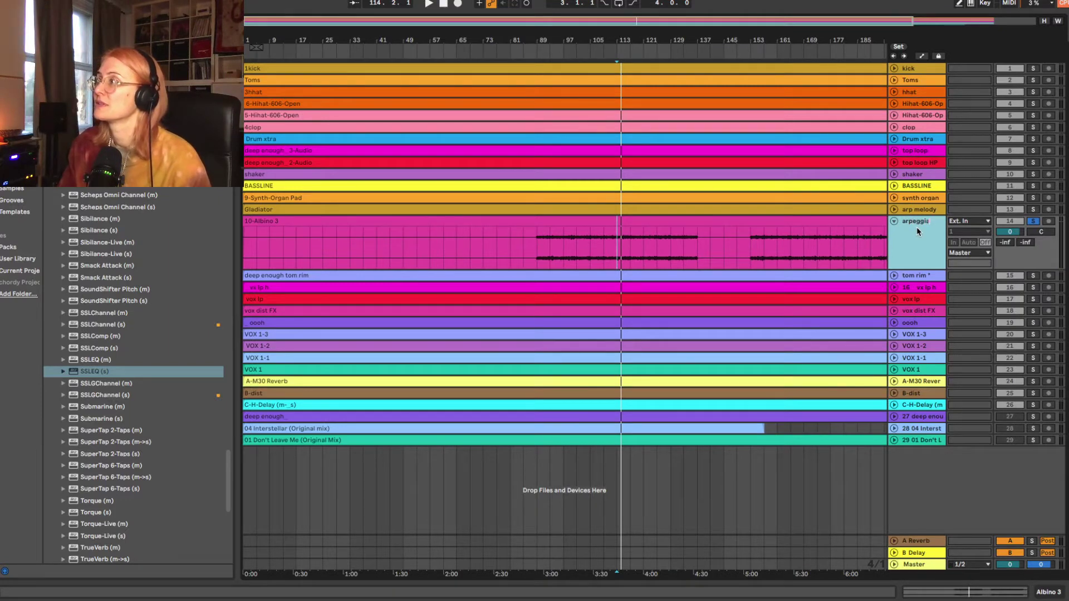
key(Return)
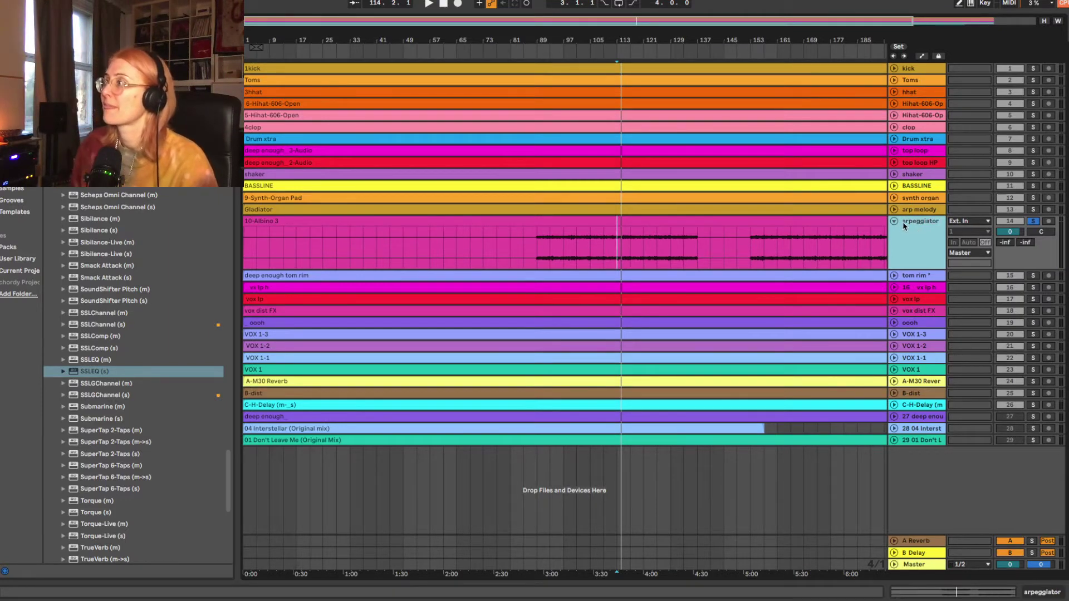
click(894, 221)
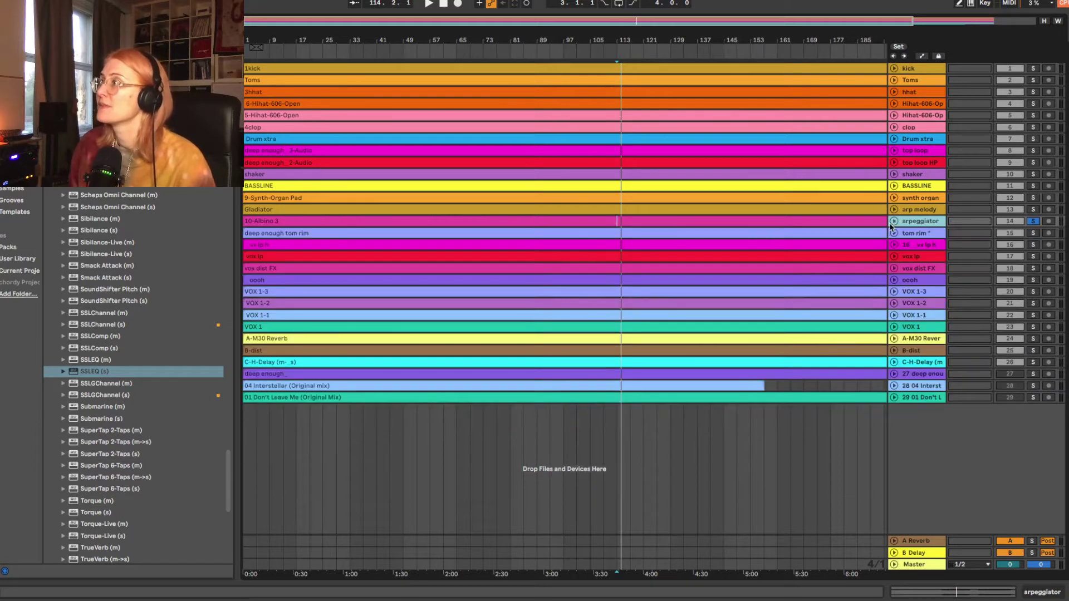
Step: Unfold the shaker track and audition it in solo from bar 17 and from bar 65
click(894, 174)
click(362, 211)
click(297, 208)
click(1034, 175)
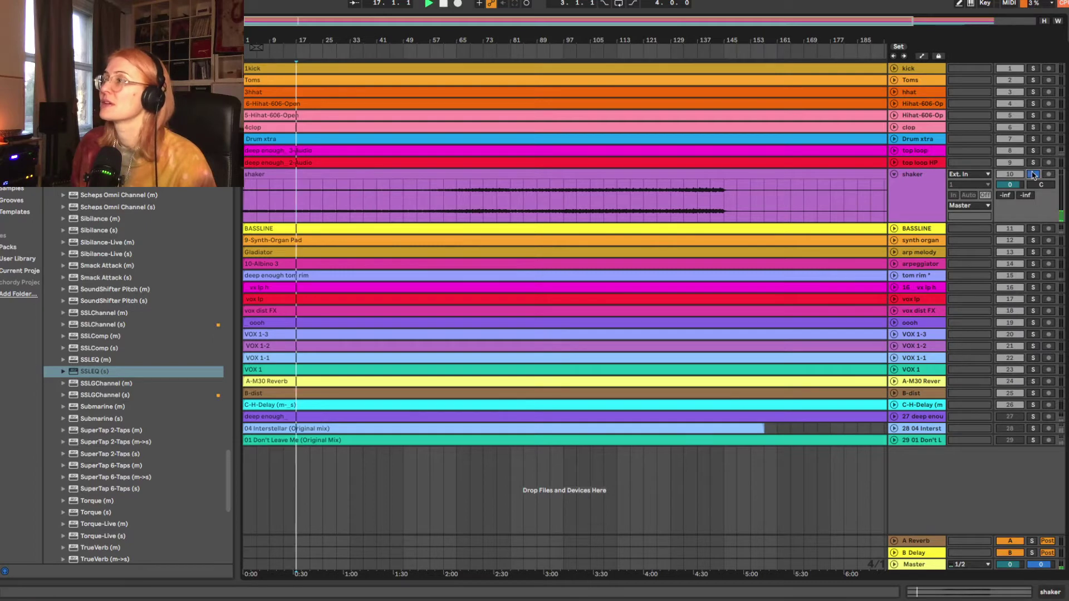
click(457, 211)
key(space)
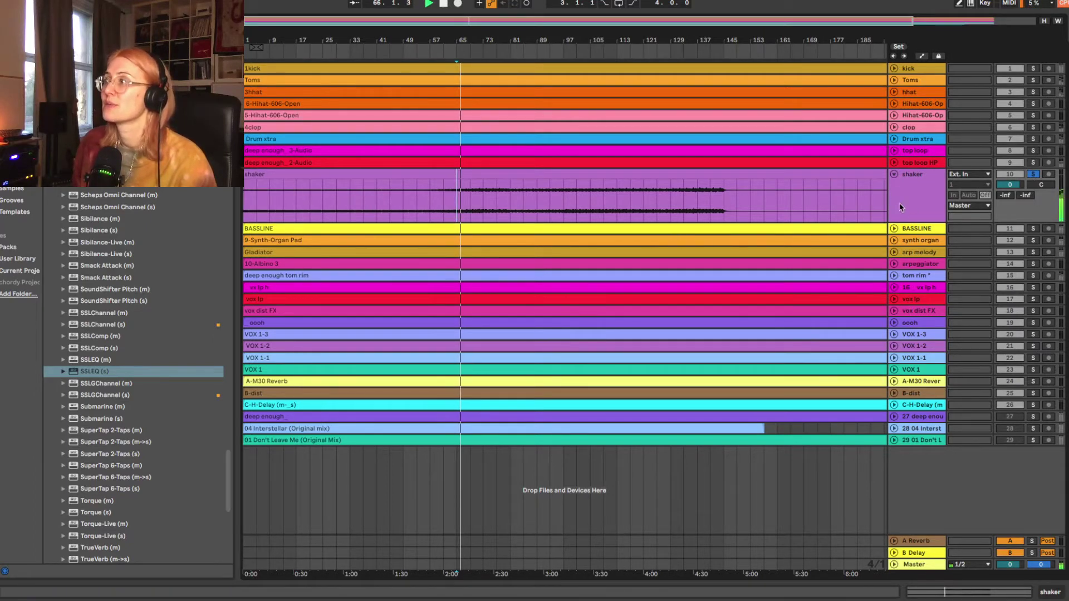
Step: Rename the shaker track as "shaker *", move tom rim * directly below it, and turn off the shaker's solo
click(927, 200)
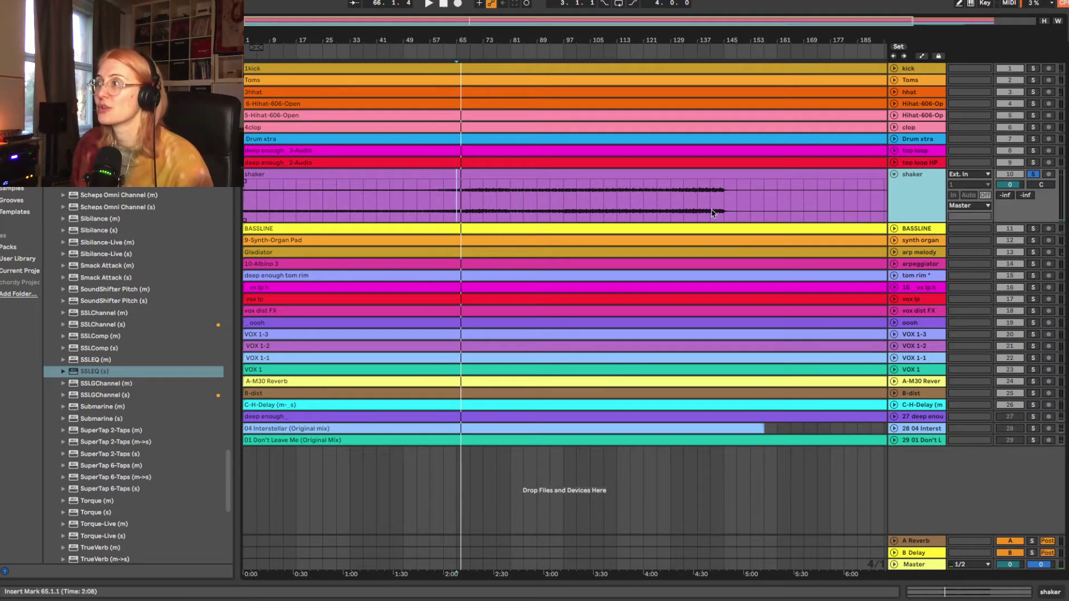
key(ctrl+r)
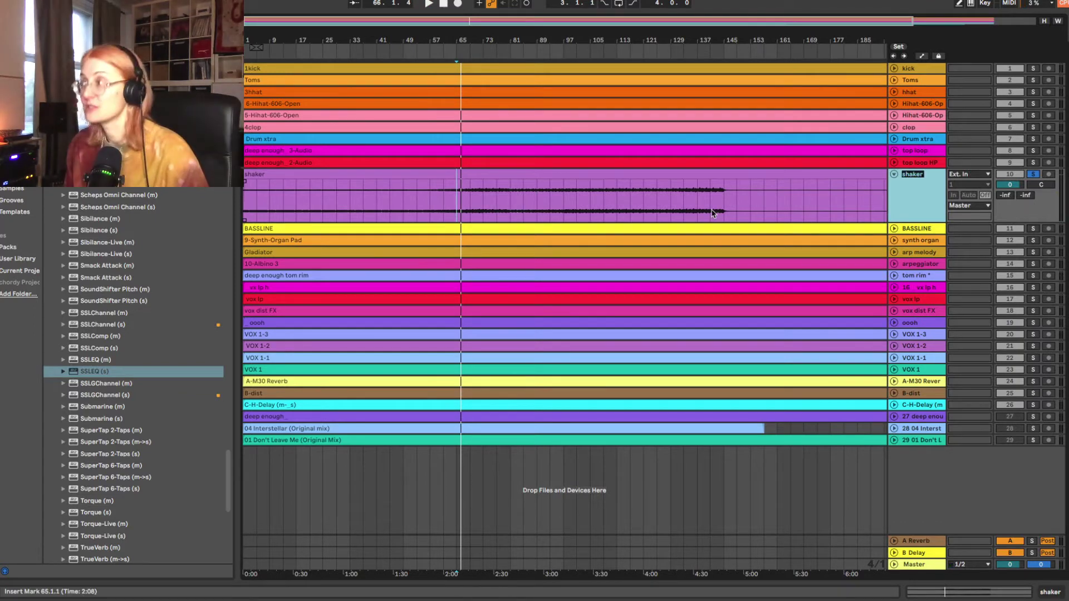
drag(917, 275, 914, 224)
click(918, 198)
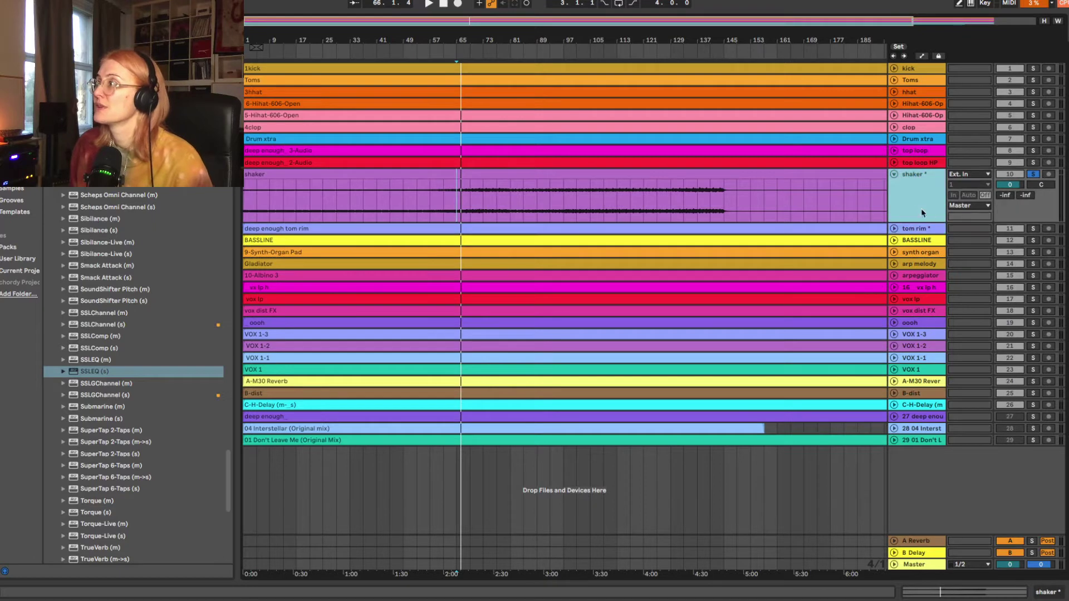
click(1031, 174)
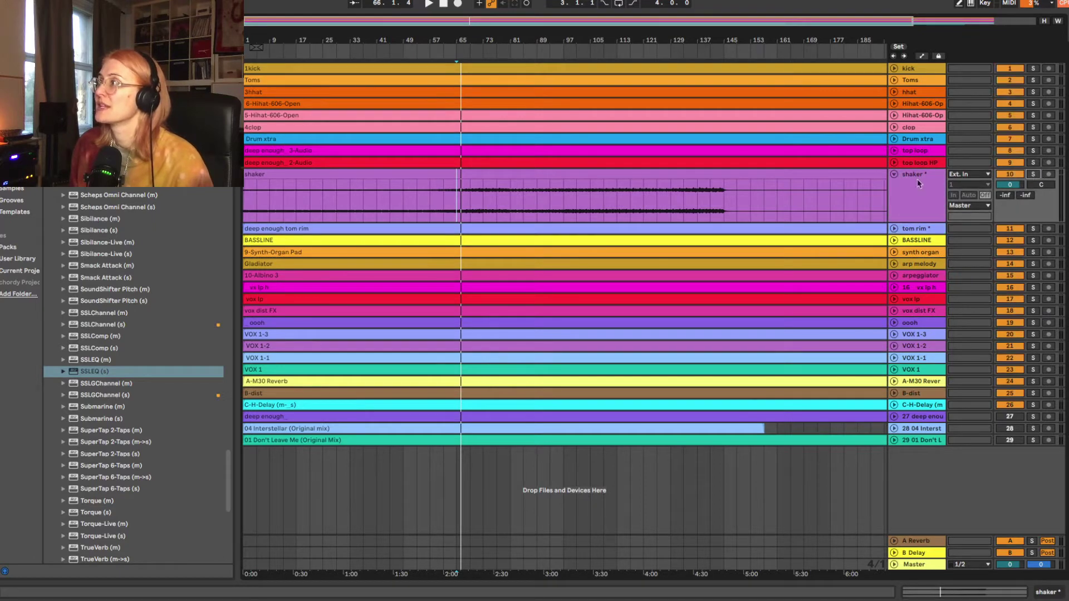
Step: Deactivate the shaker * and tom rim * tracks and fold the shaker track
click(1006, 185)
click(1010, 228)
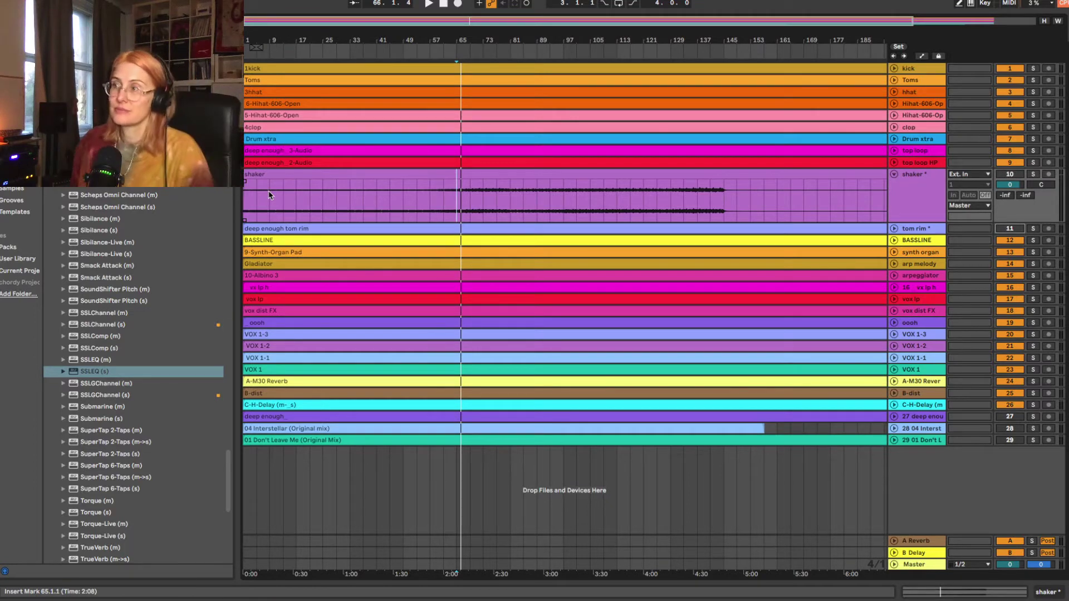
click(920, 192)
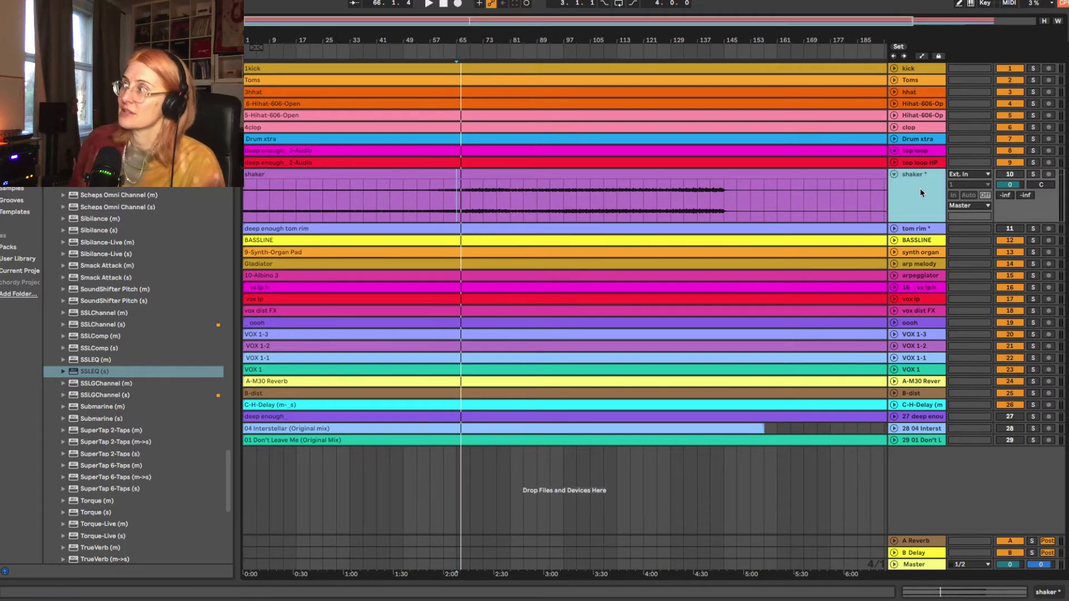
click(893, 175)
click(893, 186)
click(894, 186)
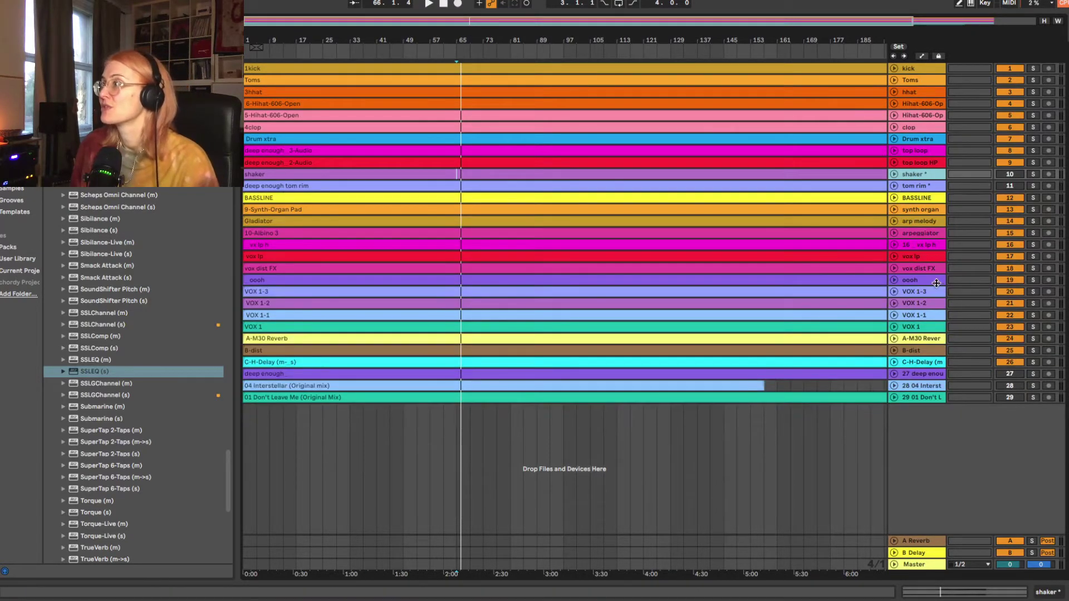
click(910, 364)
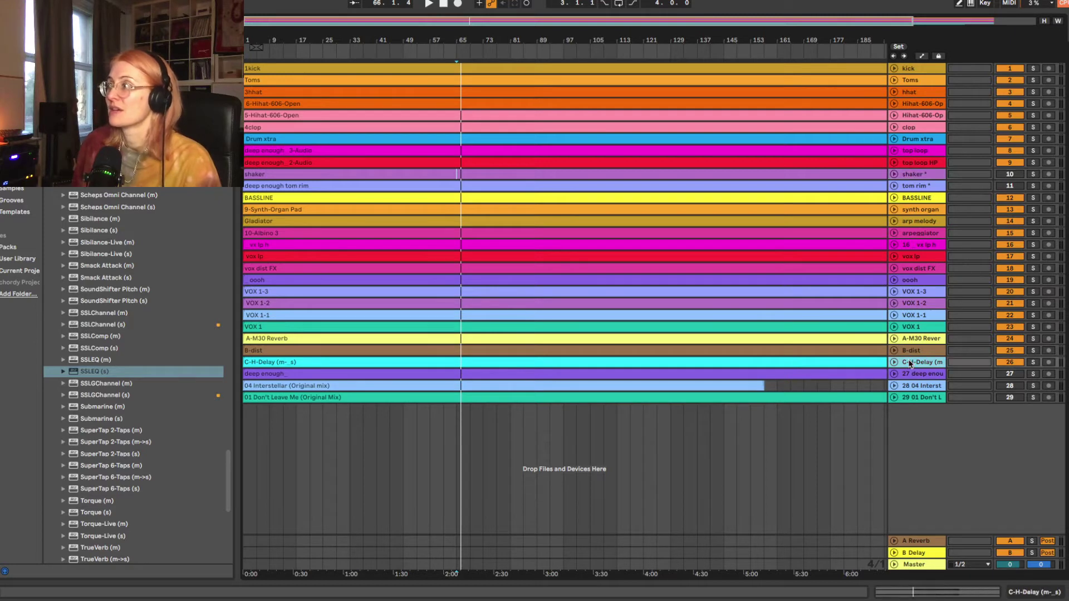
click(915, 70)
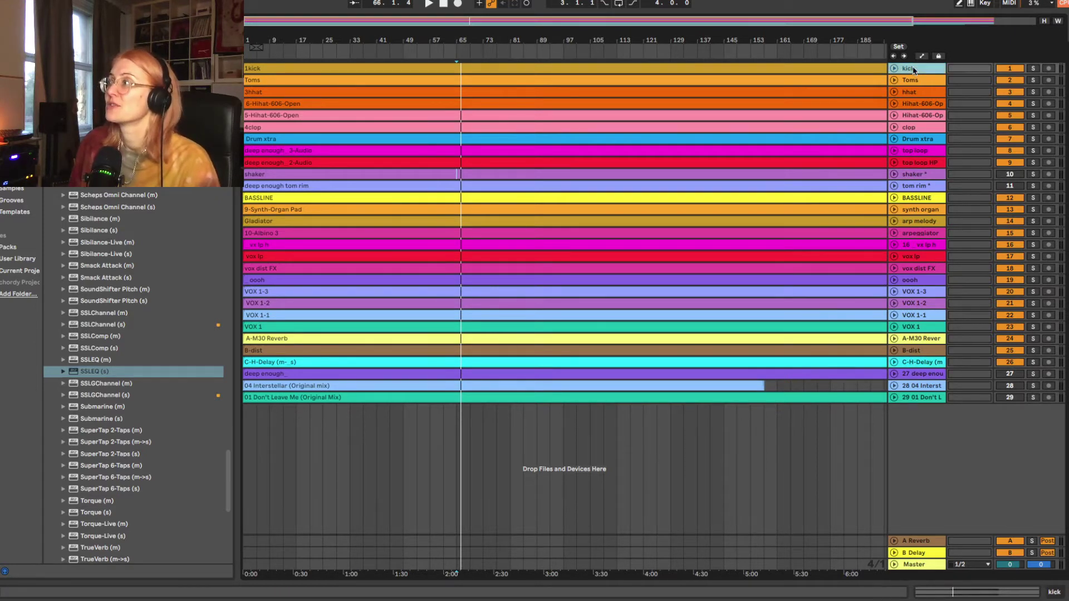
shift+click(922, 188)
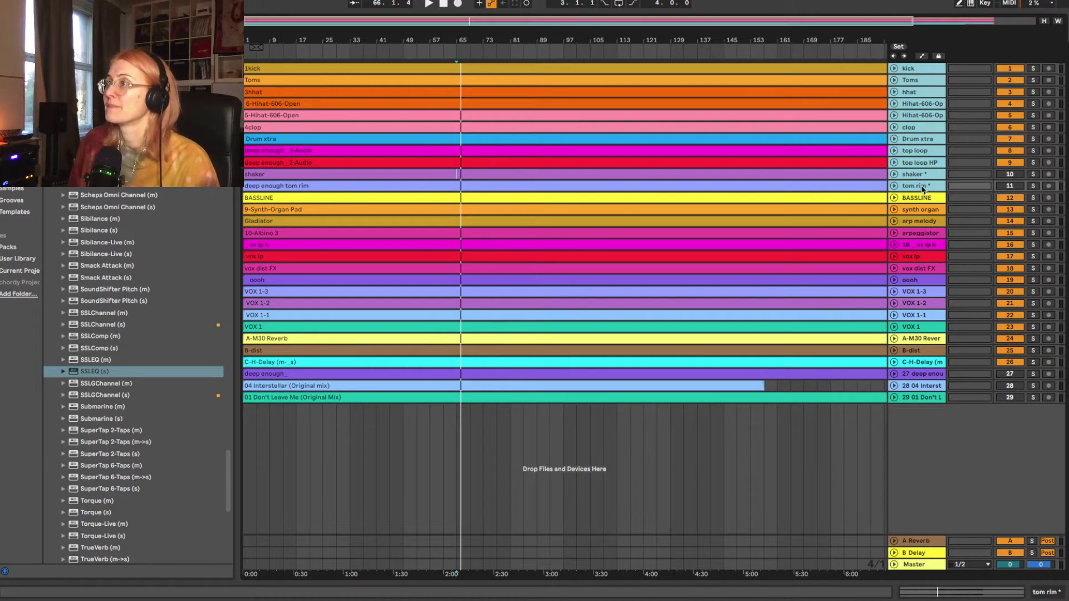
click(912, 83)
click(912, 67)
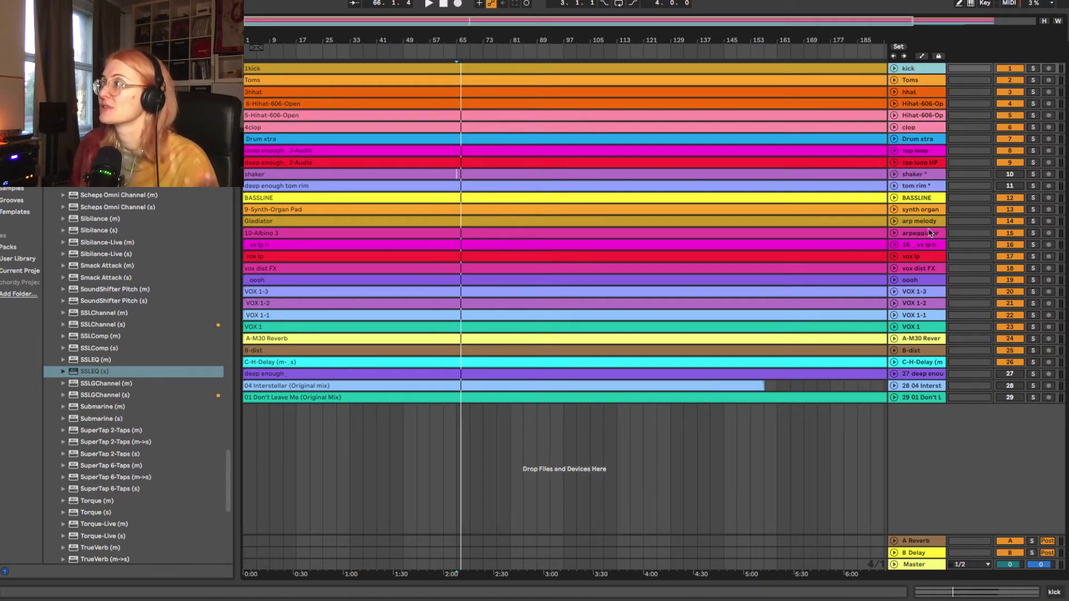
right_click(917, 190)
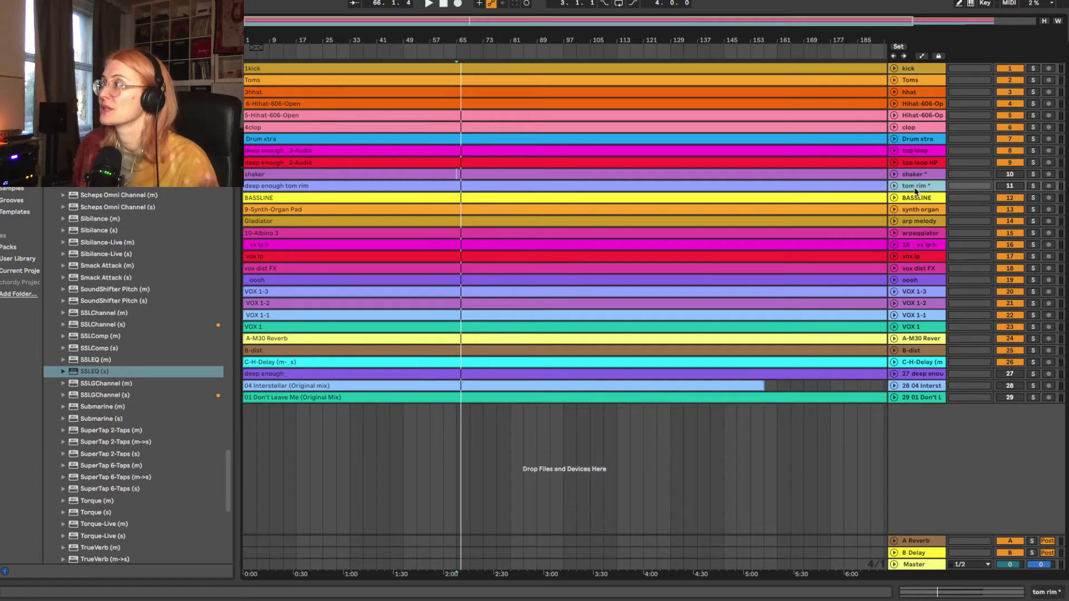
Step: Color all drum tracks from kick to tom rim *, along with their clips, blue
click(906, 71)
click(906, 69)
shift+click(919, 188)
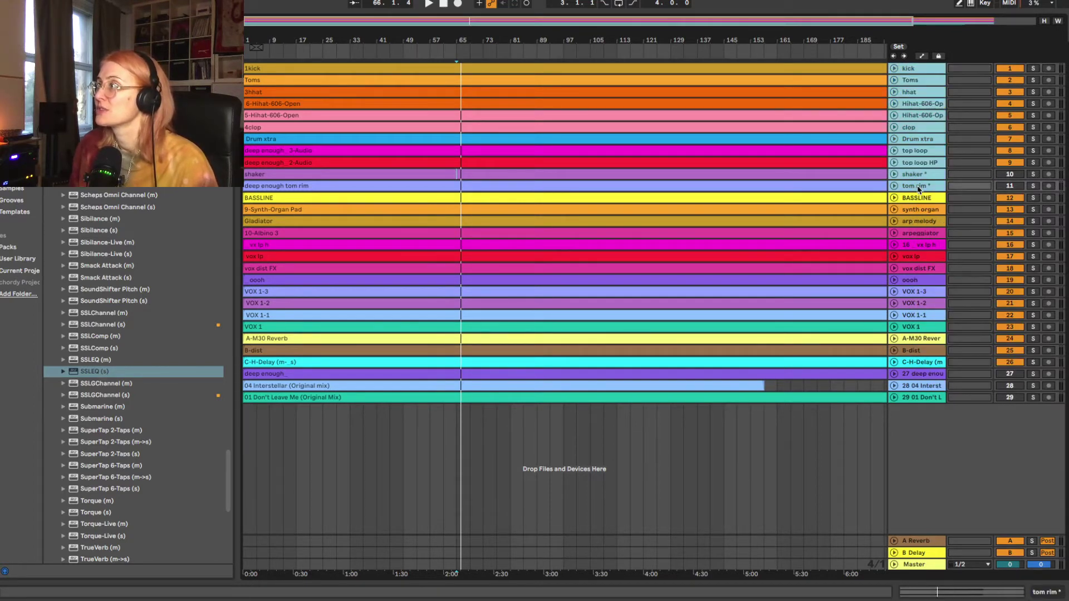
right_click(919, 188)
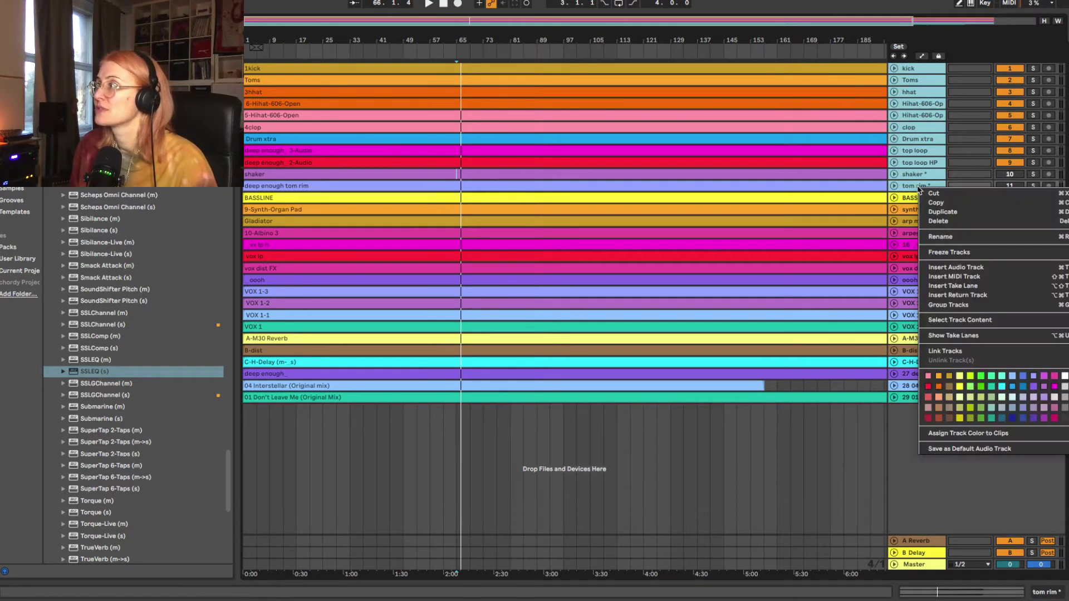
click(1023, 386)
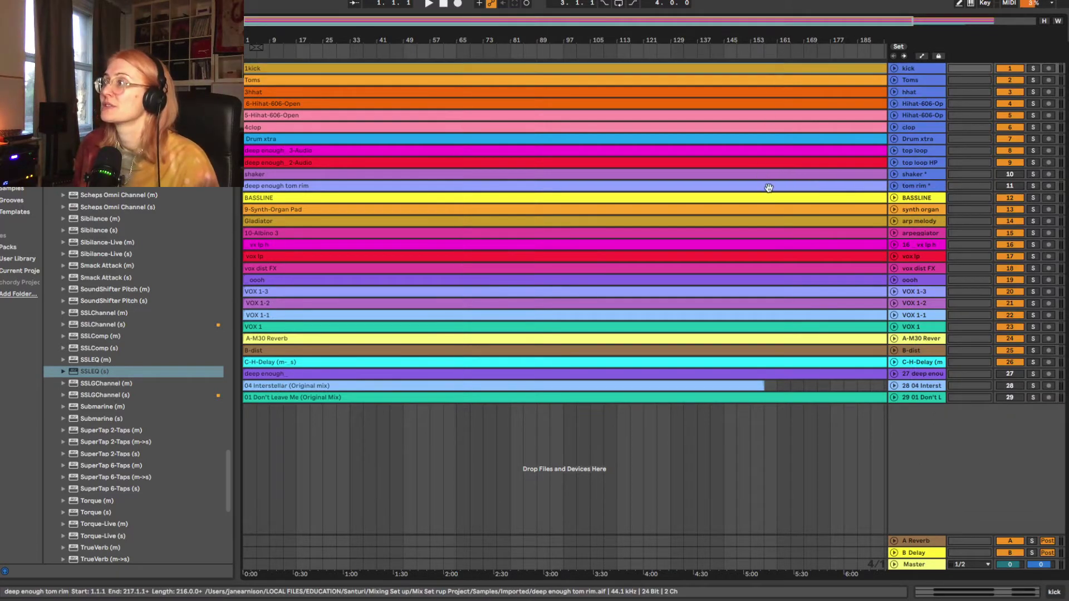
right_click(727, 163)
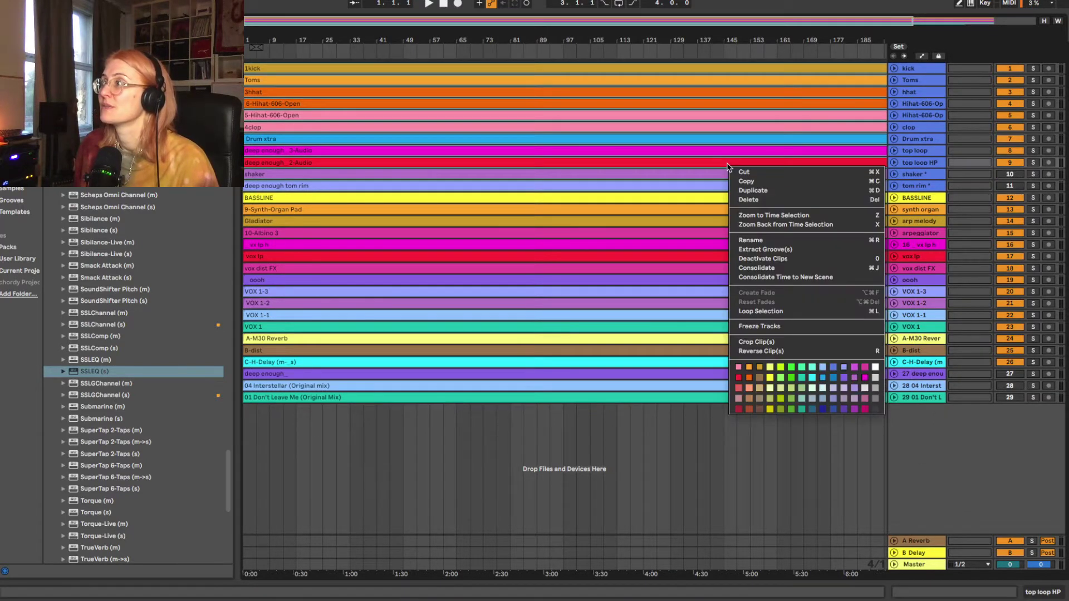
click(835, 375)
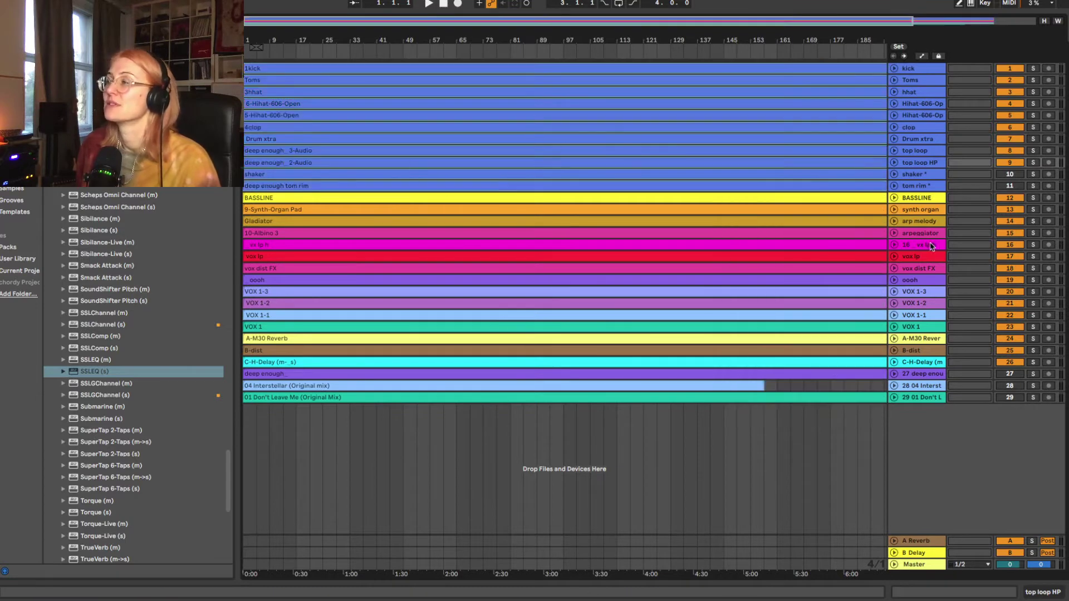
Step: Color the BASSLINE track and its clip brown
click(916, 200)
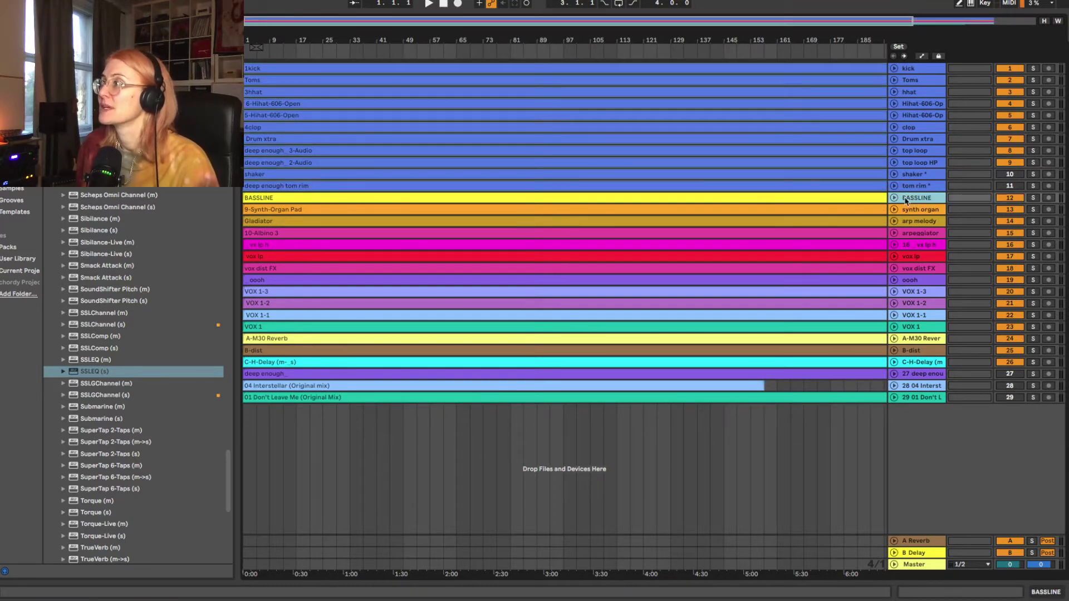
right_click(913, 199)
click(942, 437)
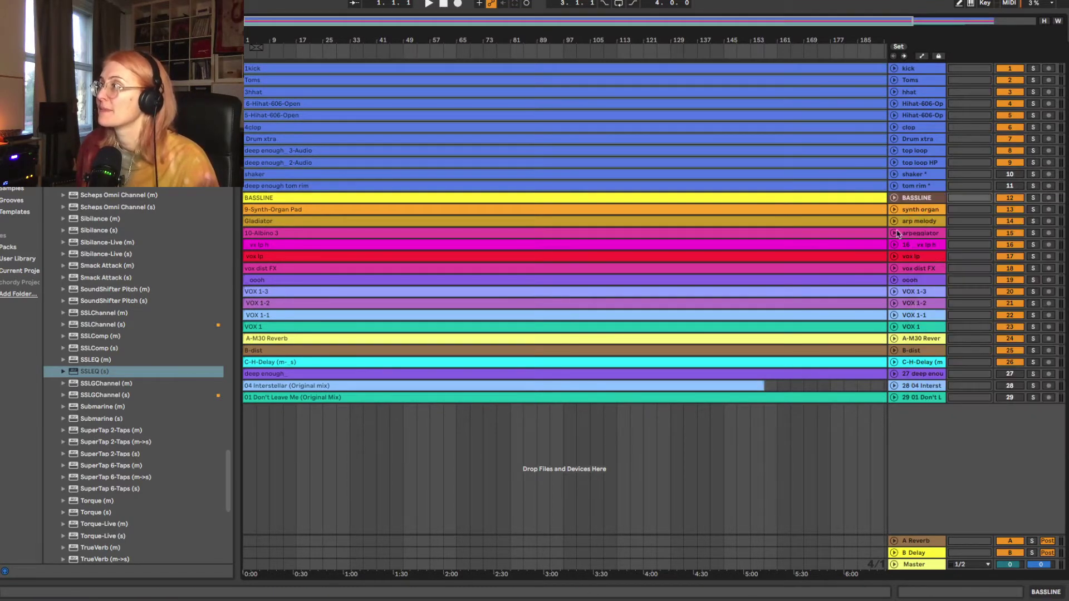
right_click(859, 199)
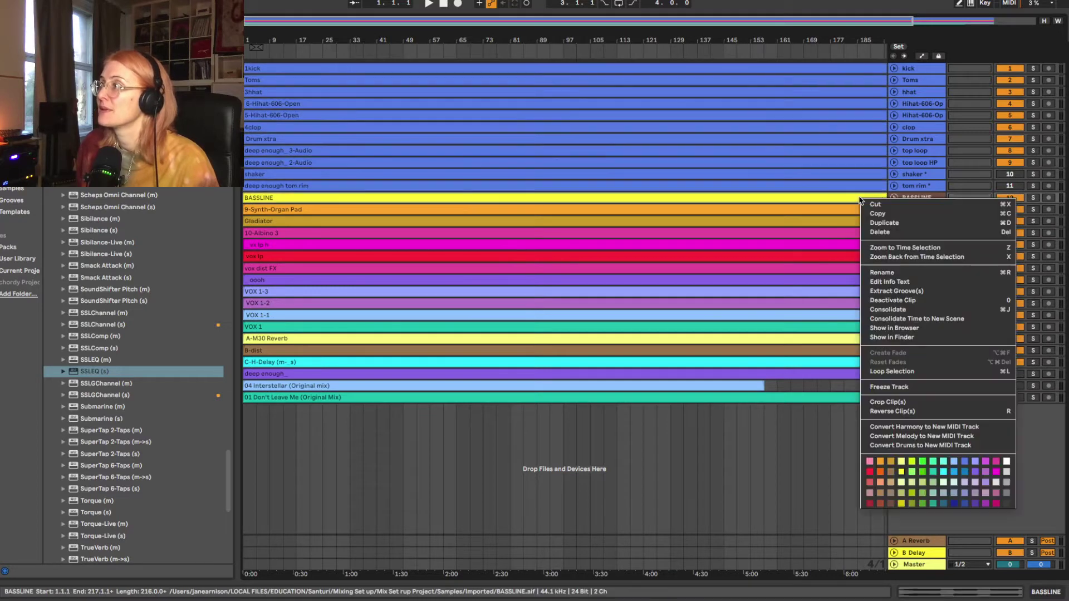
click(891, 504)
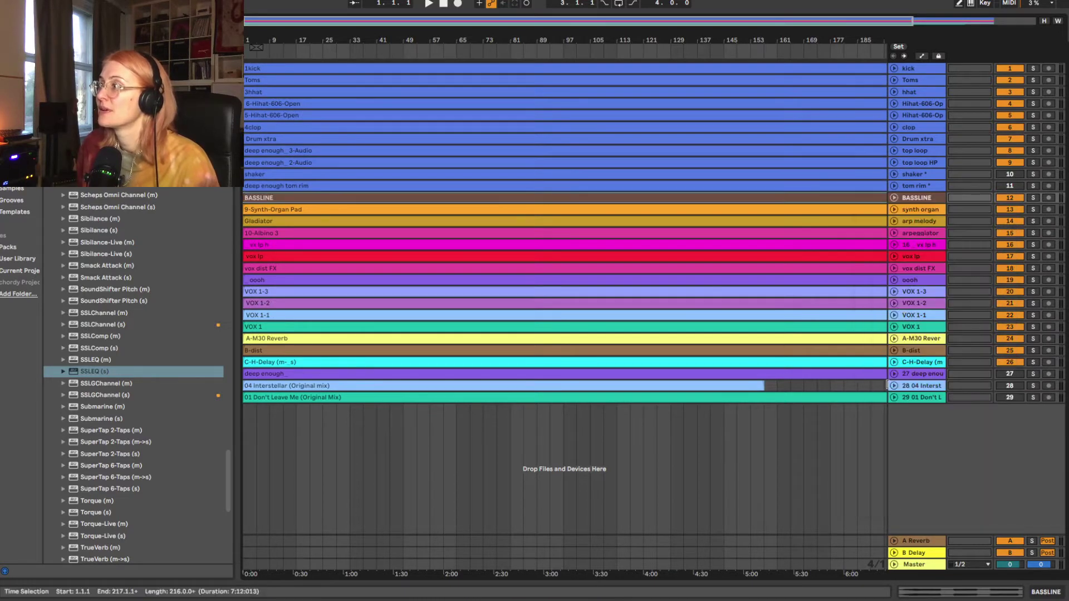
Step: Color the arp melody and arpeggiator tracks magenta
click(916, 221)
shift+click(915, 237)
right_click(914, 237)
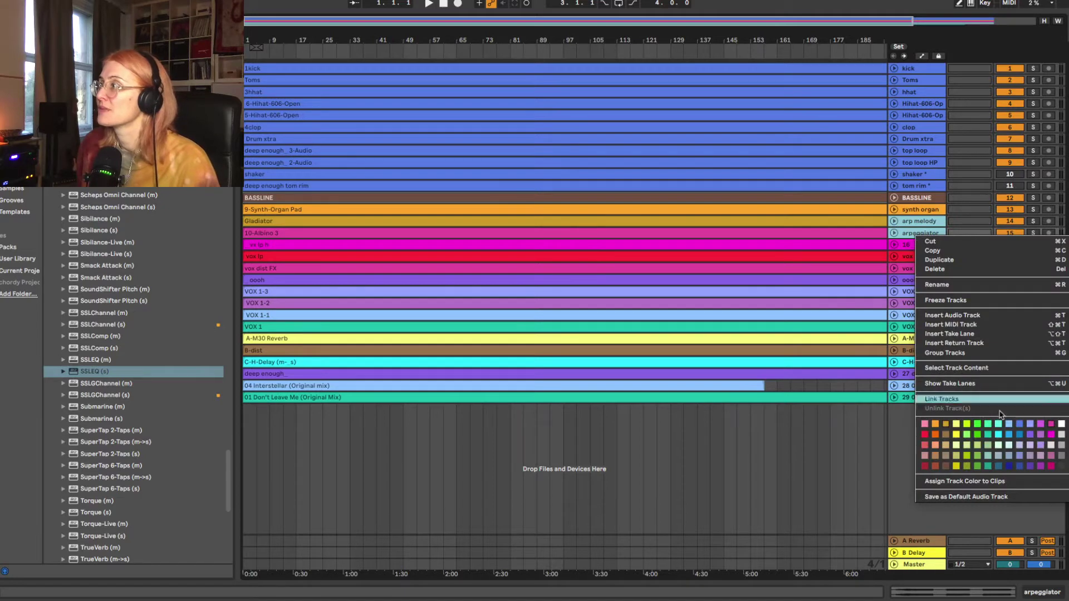
click(1051, 434)
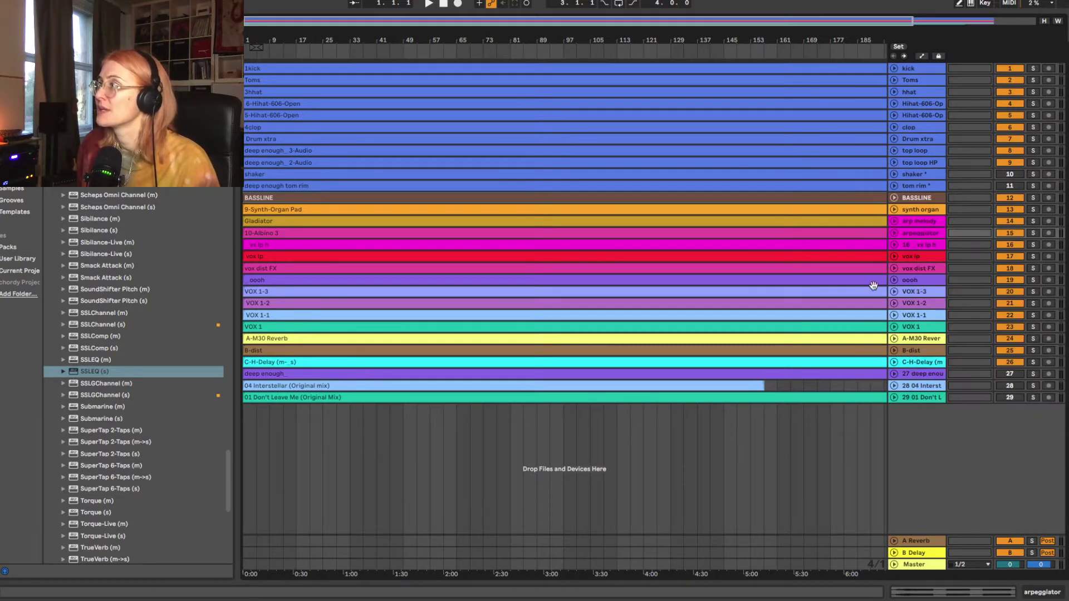
click(846, 245)
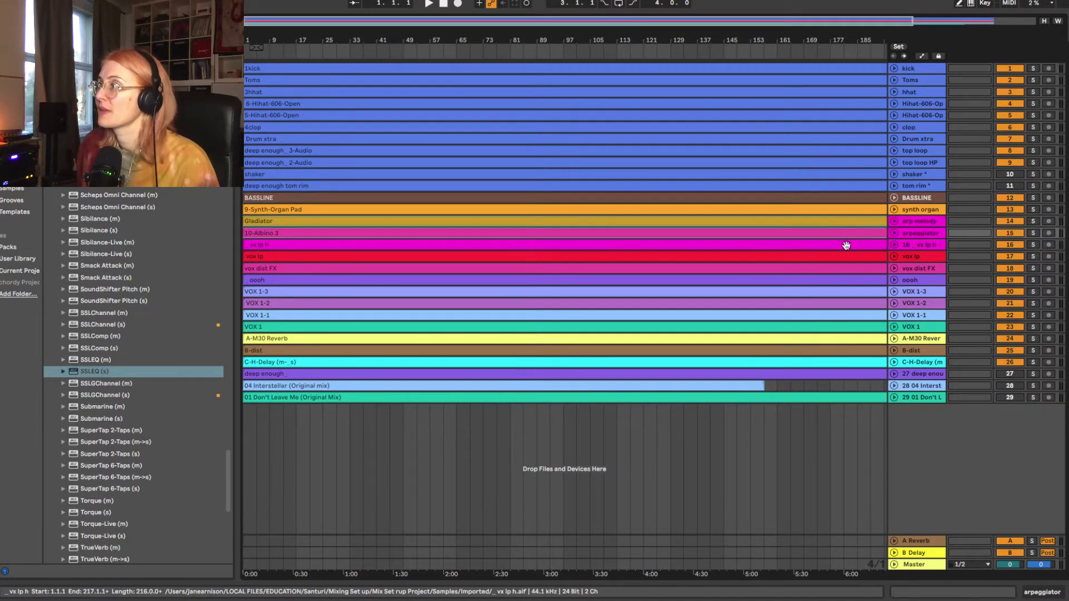
Step: Color the clips on the arp melody, arpeggiator and vx lp h tracks magenta
right_click(847, 247)
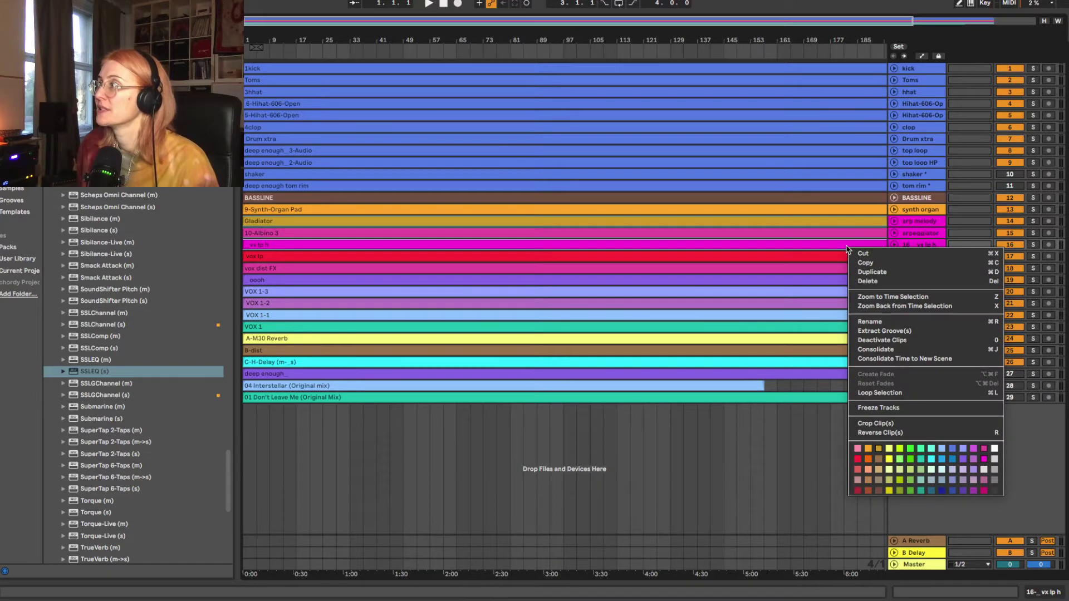
click(984, 458)
Step: Color the vox lp and vox dist FX tracks and their clips light yellow
click(911, 257)
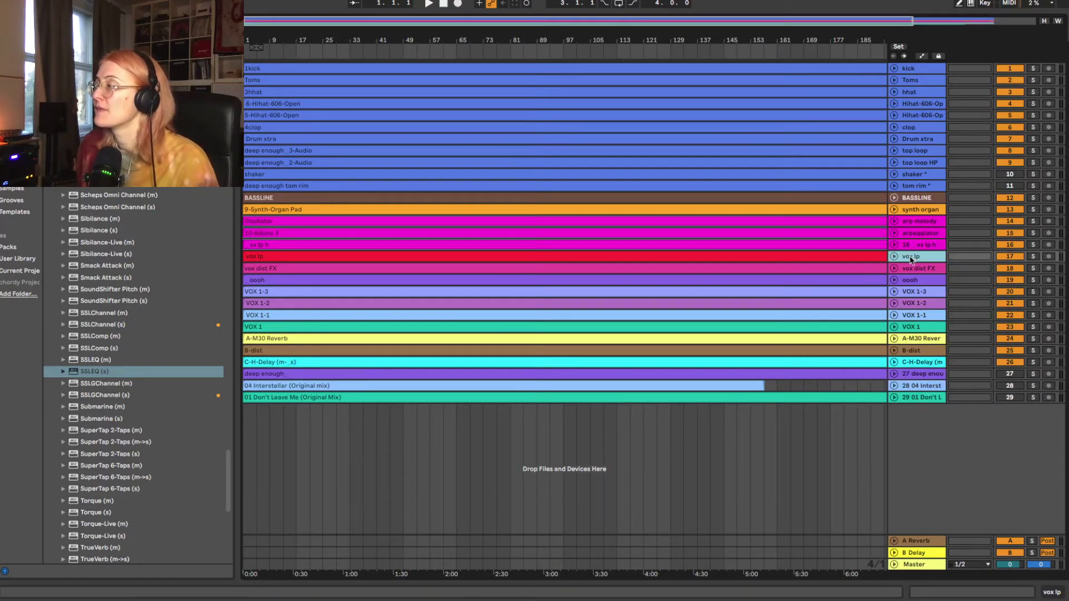
click(918, 271)
right_click(919, 272)
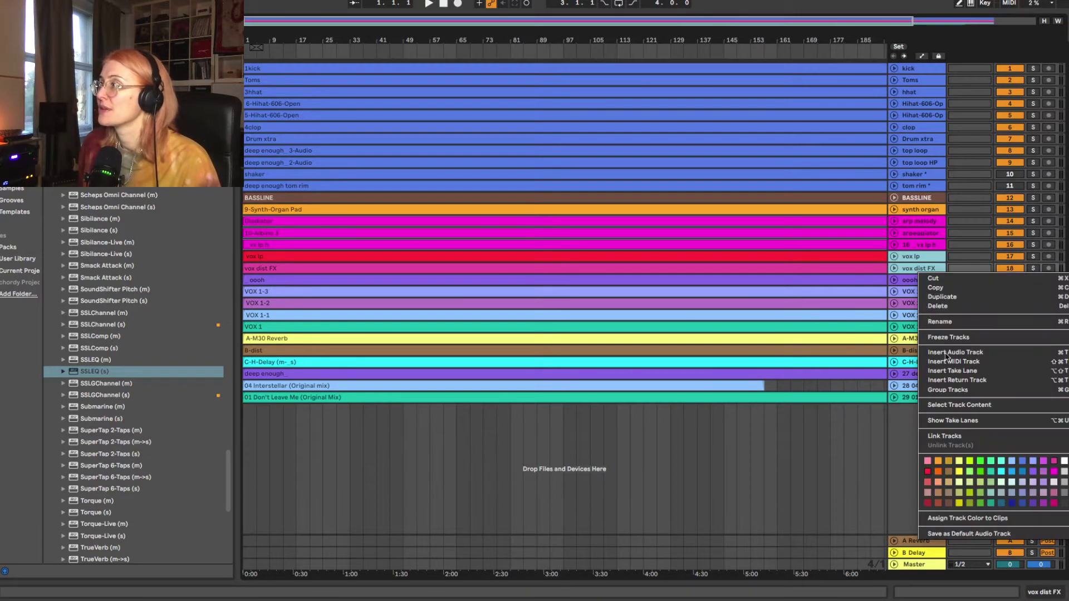
click(959, 460)
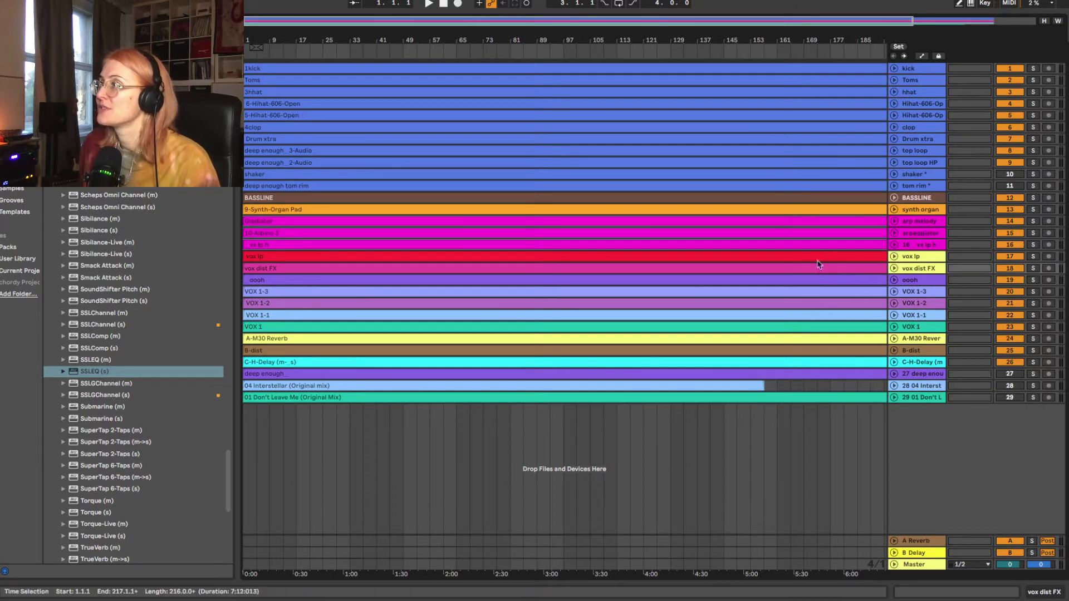
right_click(817, 266)
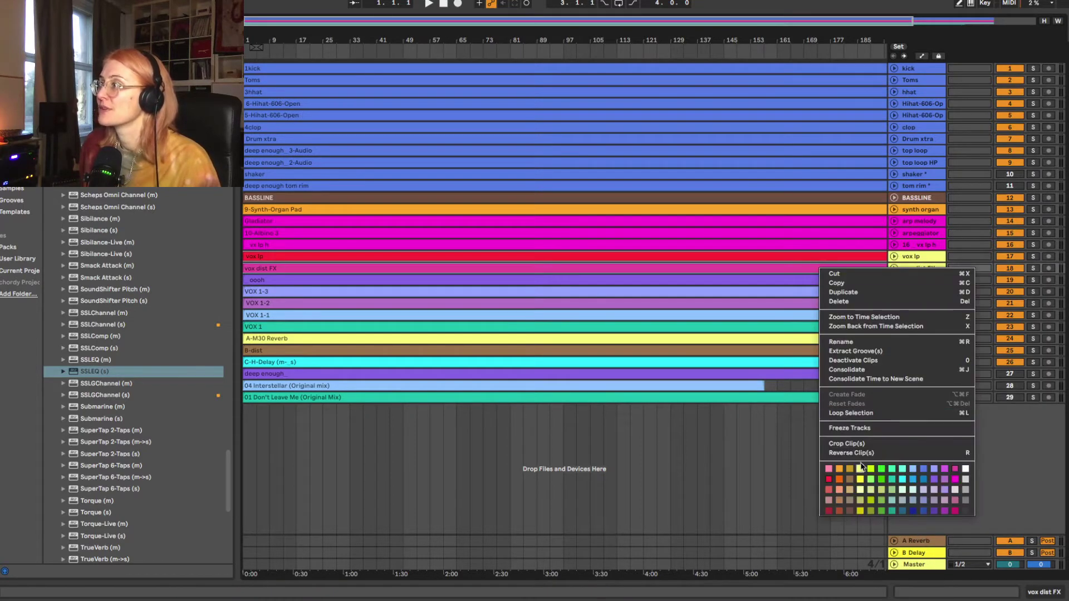
click(862, 468)
Step: Color the oooh track and its clip bright yellow
click(914, 281)
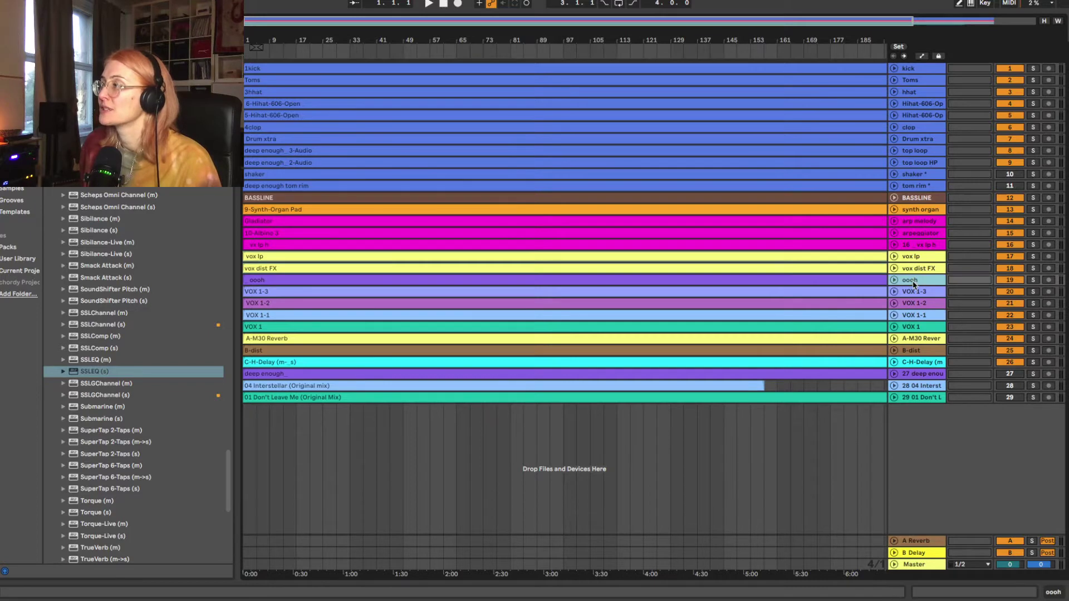
right_click(915, 280)
click(955, 491)
click(858, 281)
right_click(857, 284)
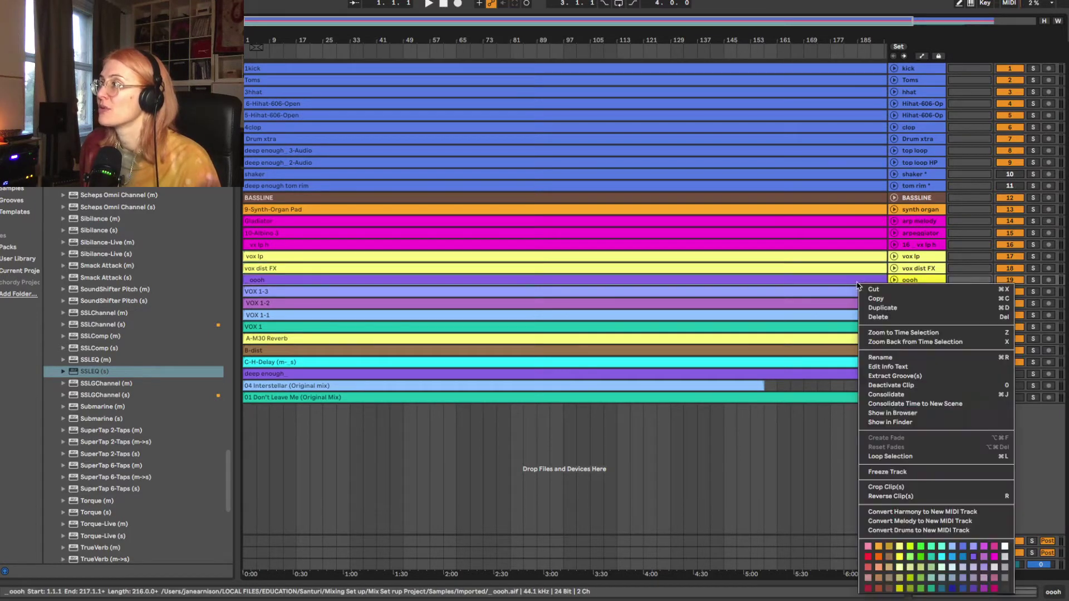
click(899, 567)
Step: Color the VOX 1-3, VOX 1-2 and VOX 1-1 tracks pale yellow-green
click(920, 292)
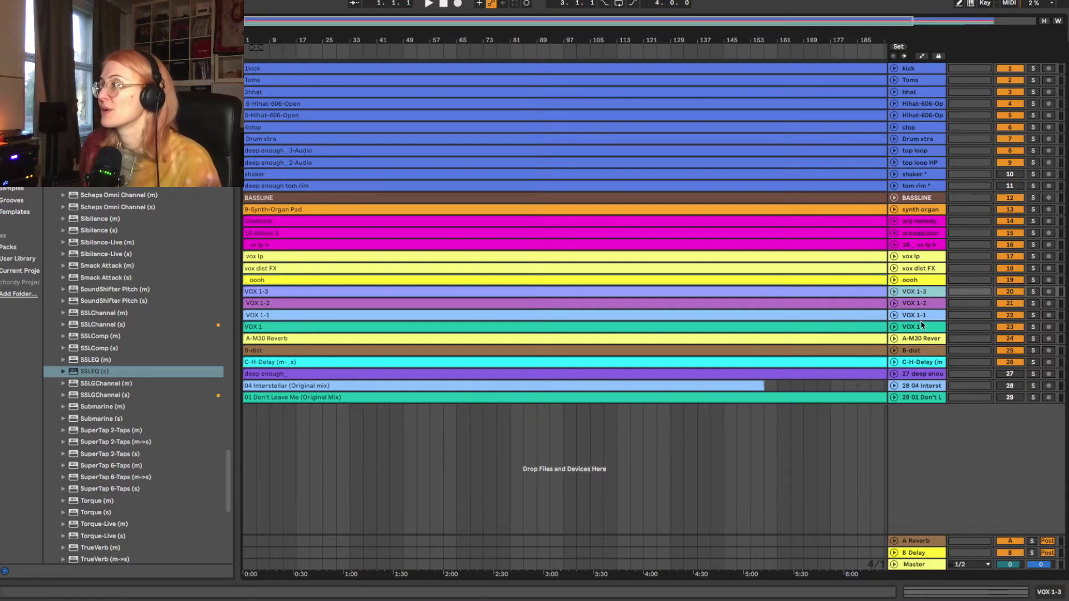
click(918, 327)
right_click(911, 294)
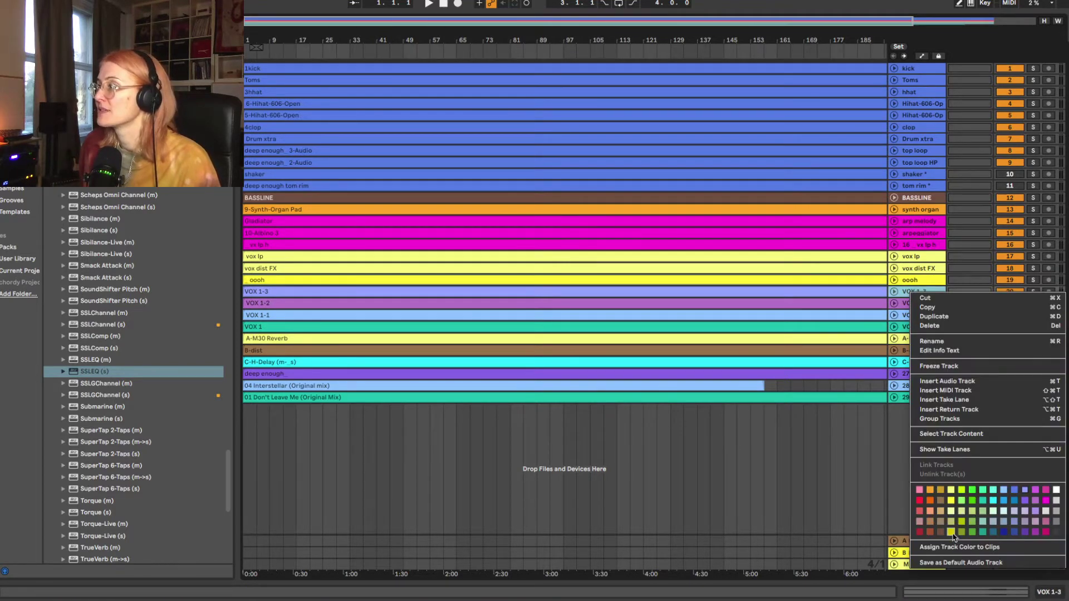
click(962, 500)
shift+click(916, 316)
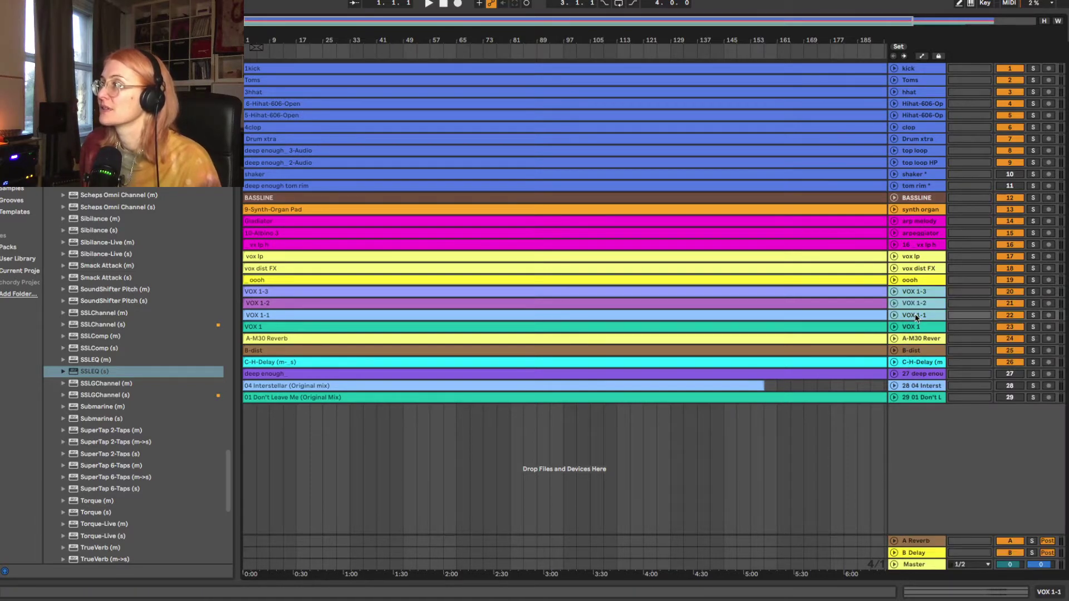
right_click(915, 307)
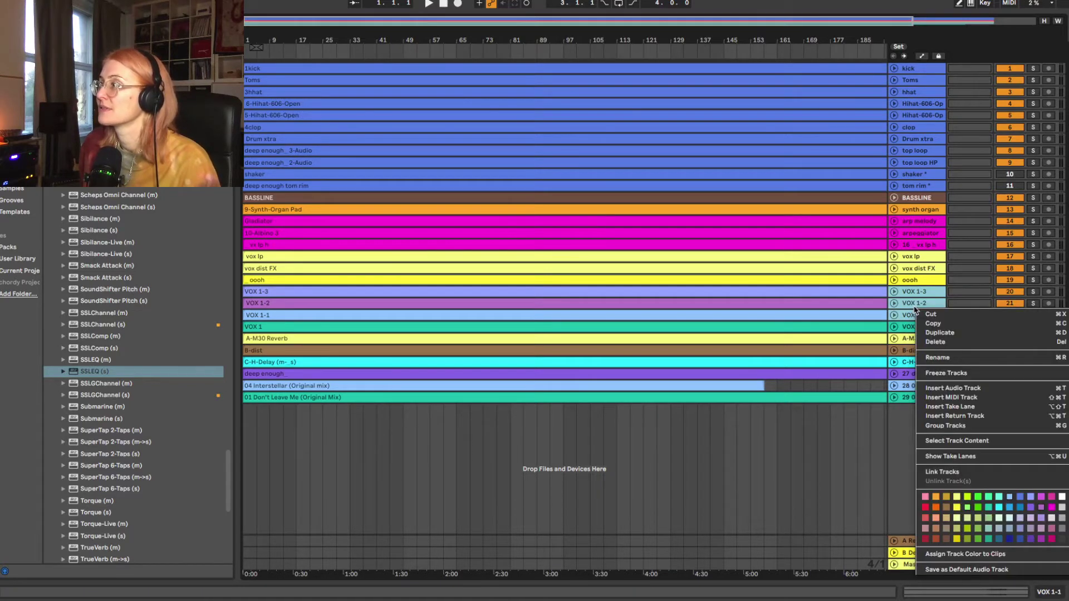
click(956, 520)
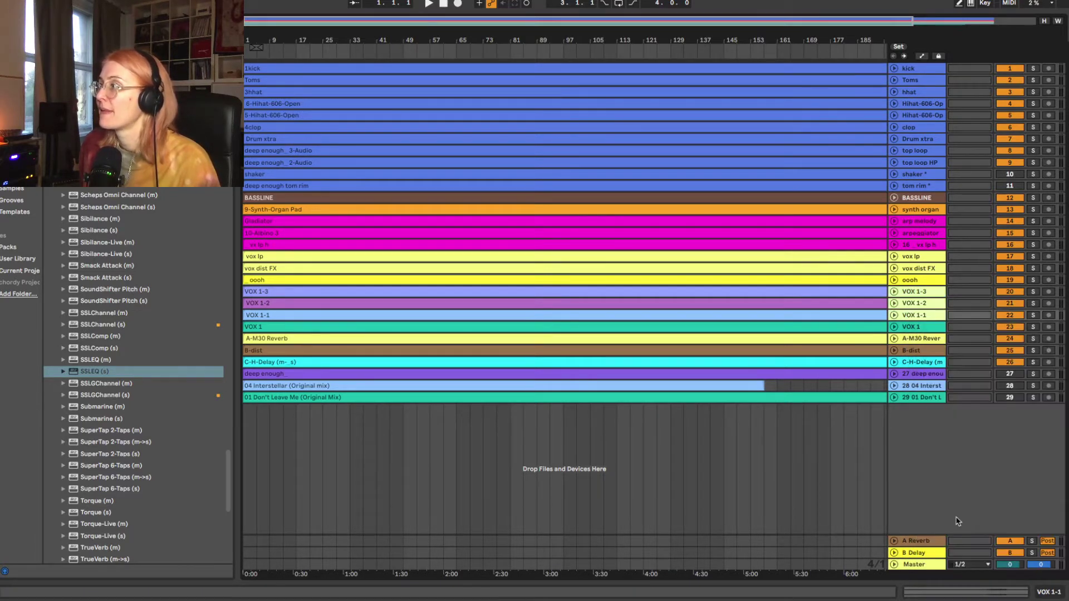
Step: Color the clips from VOX 1-3 to VOX 1 and the VOX 1 track pale yellow-green
right_click(865, 330)
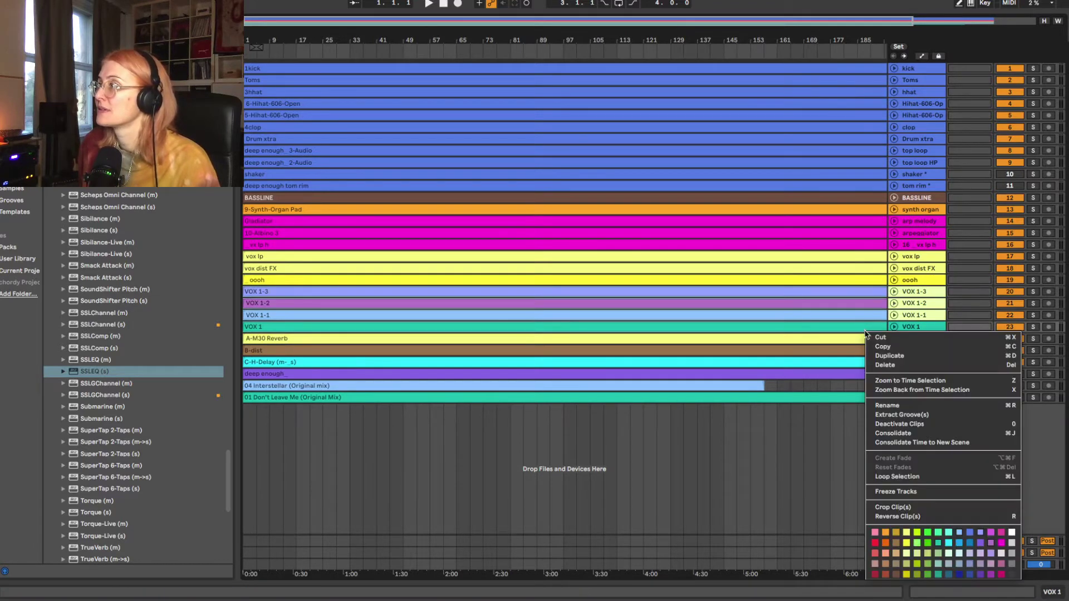
click(908, 554)
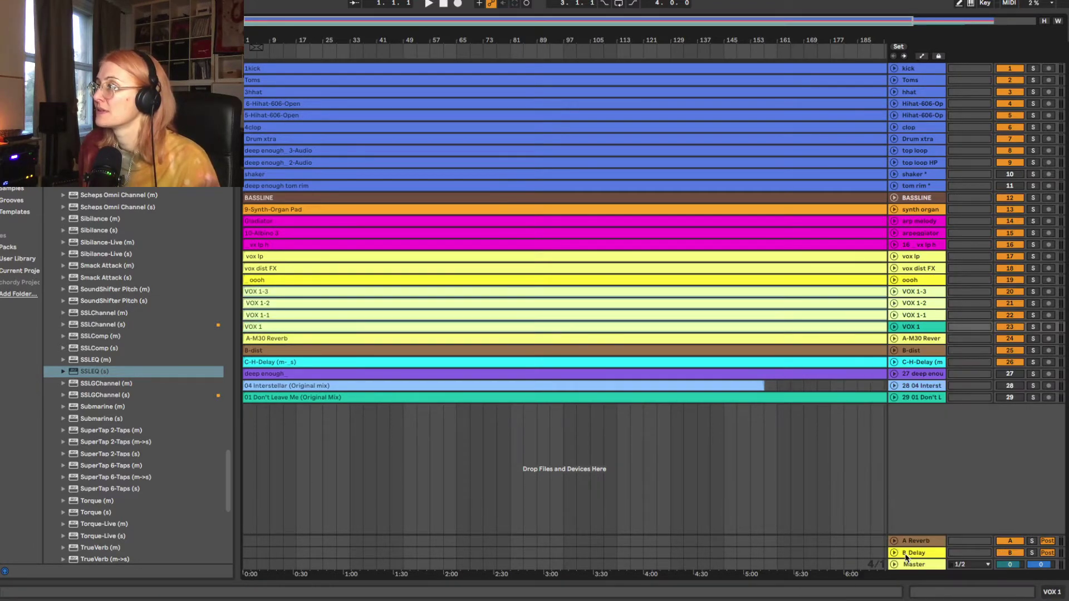
right_click(919, 330)
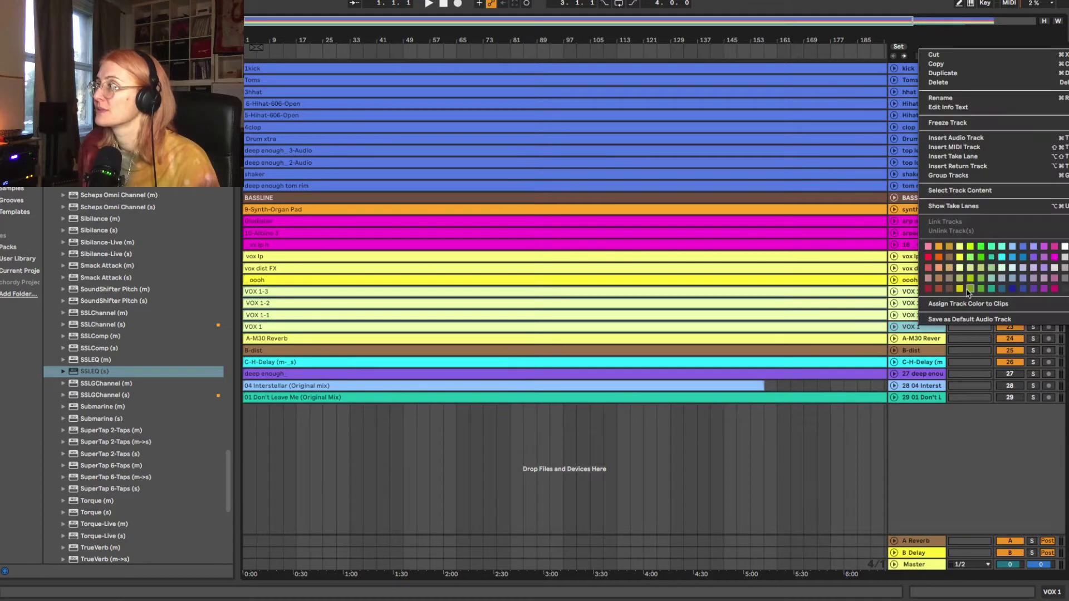
click(960, 274)
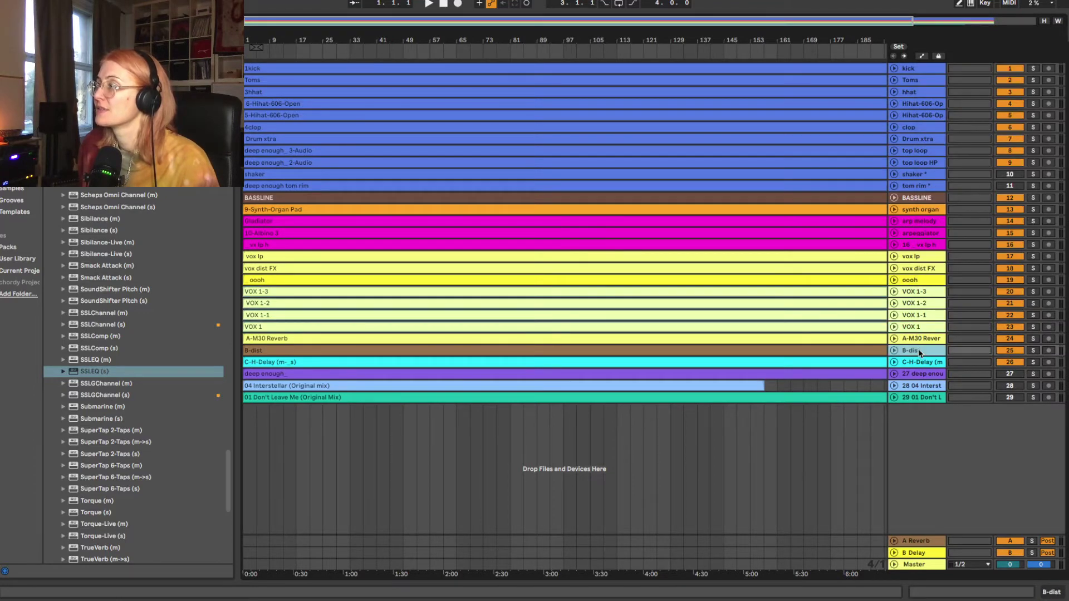
Step: Color the A-M30 Reverb, B-dist and C-H-Delay tracks pale lavender and their clips light blue
click(920, 339)
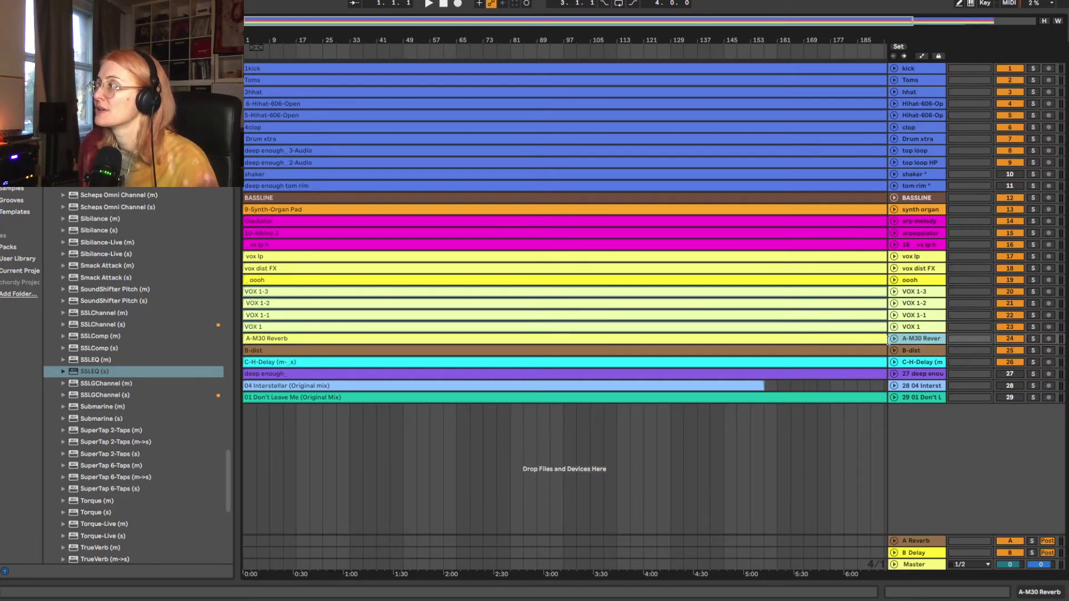
click(919, 371)
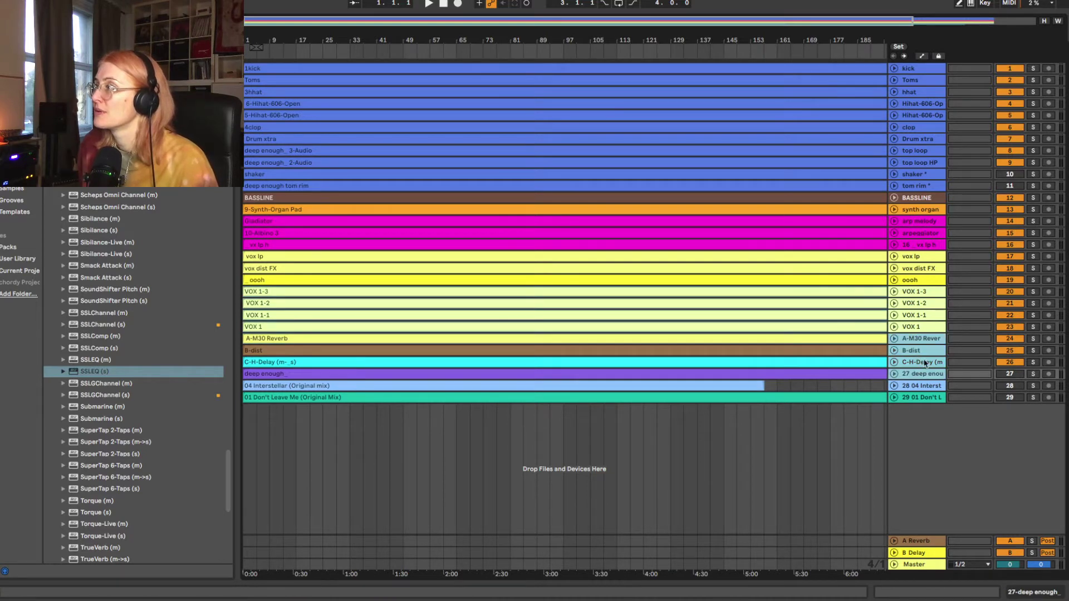
click(919, 362)
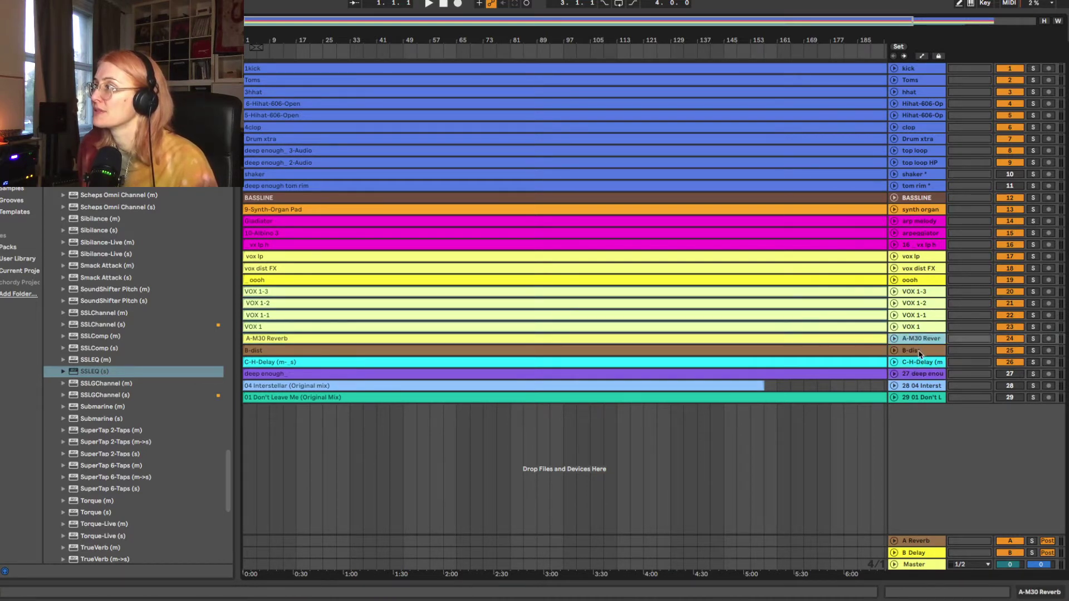
right_click(919, 360)
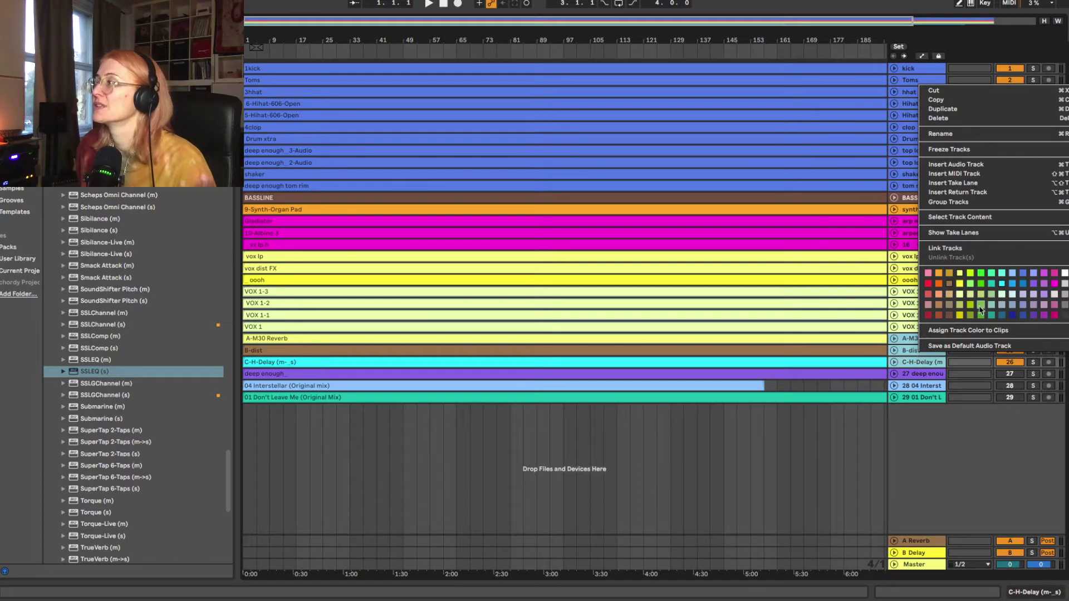
key(Escape)
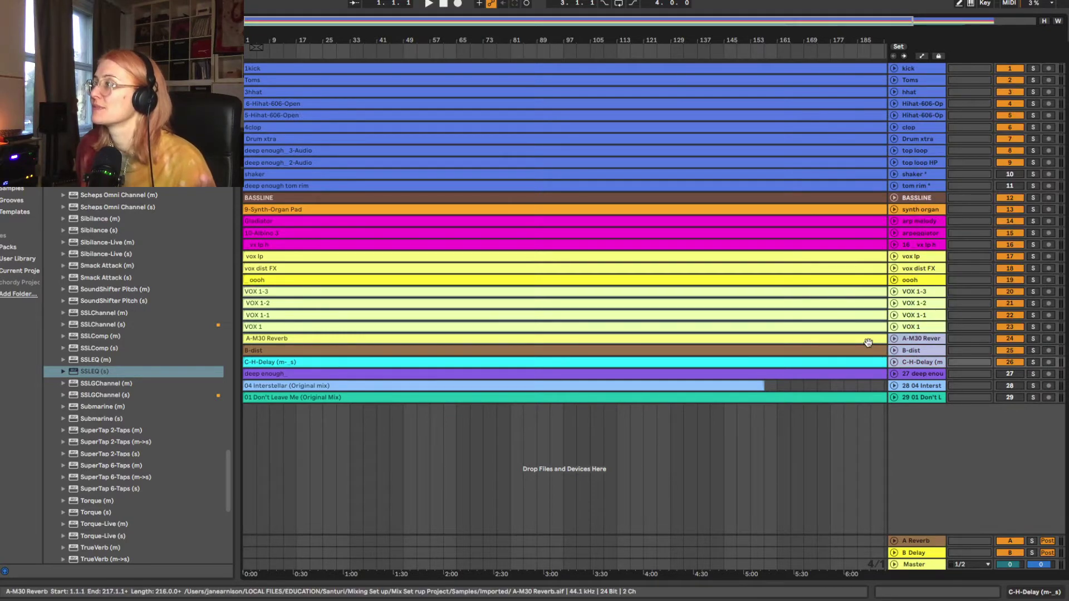
right_click(869, 364)
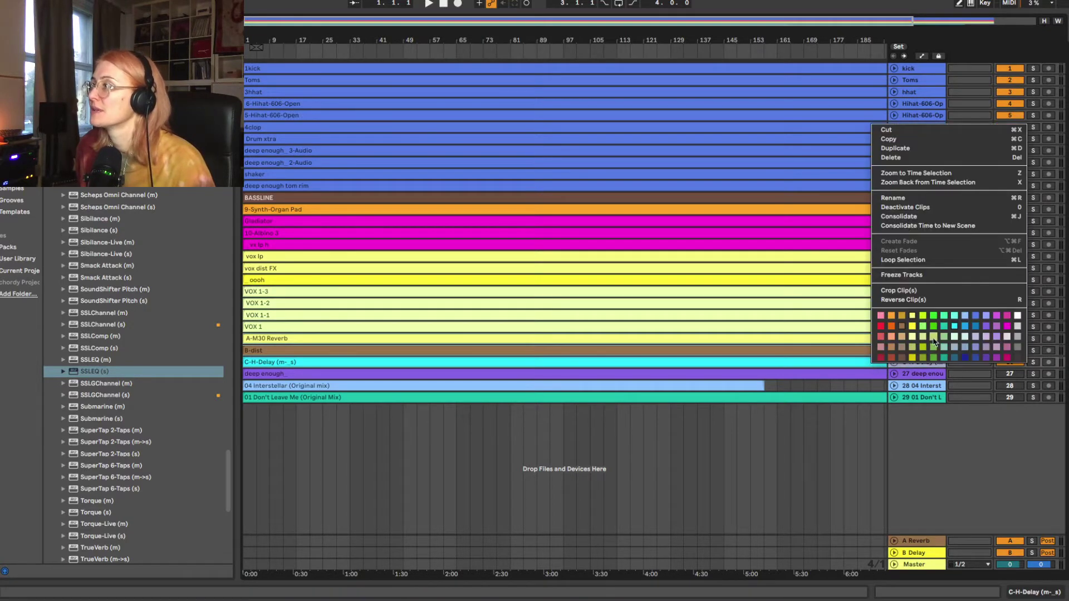
click(966, 317)
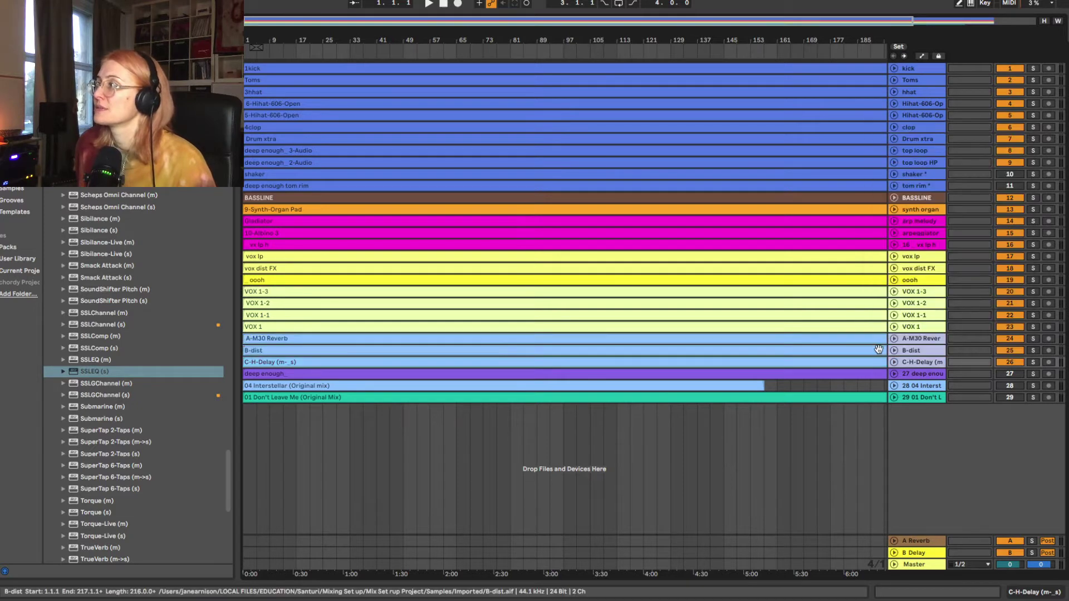
Step: Unfold the 27 deep enough_ track, place the playback position at bar 101 and rename the track demo
click(916, 377)
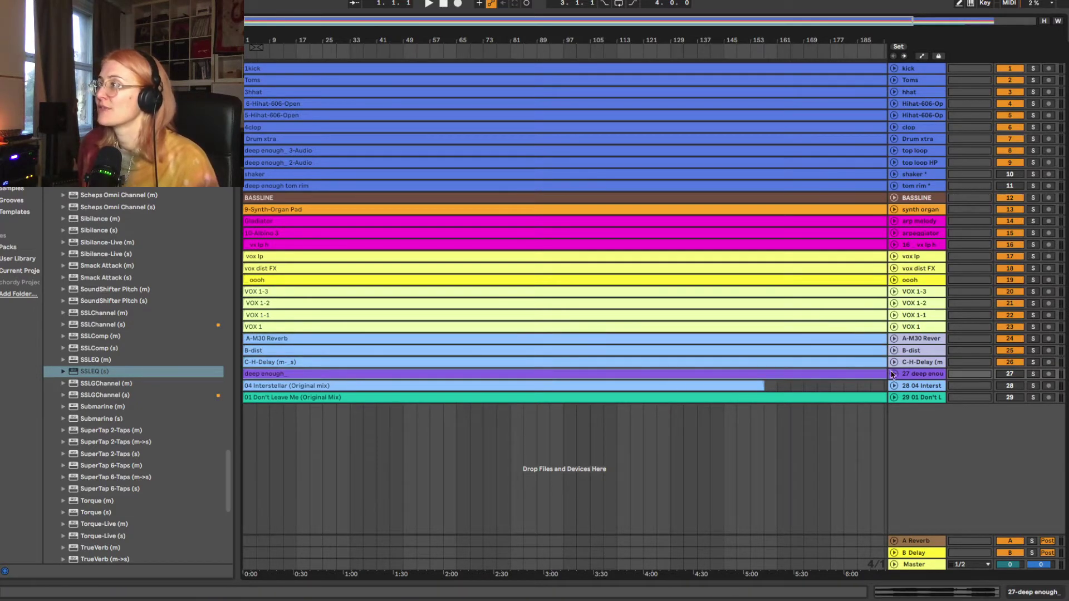
key(Right)
click(576, 394)
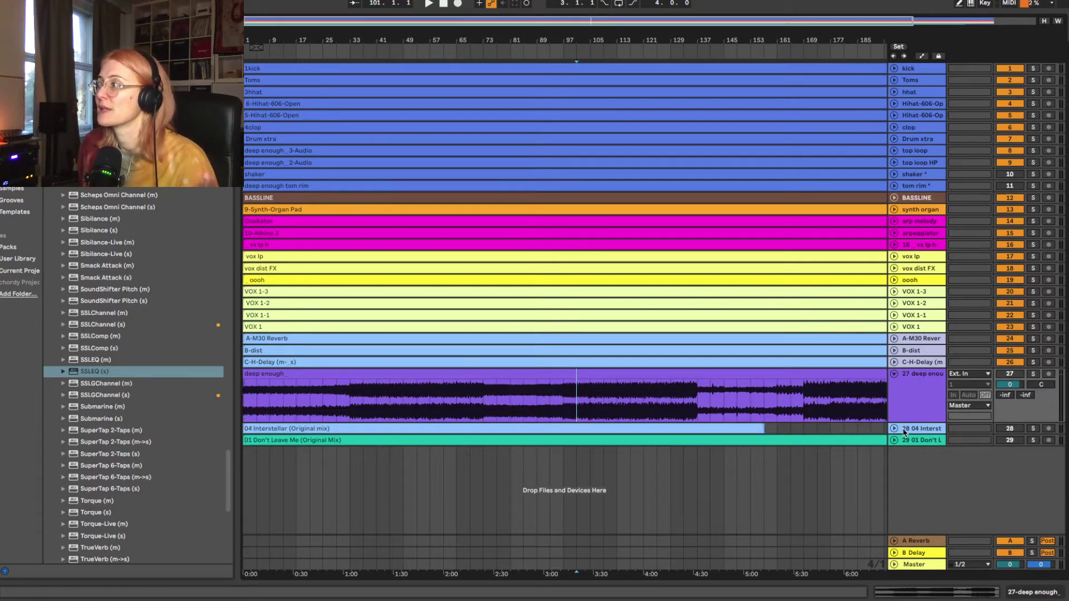
click(926, 396)
key(ctrl+r)
text(demo)
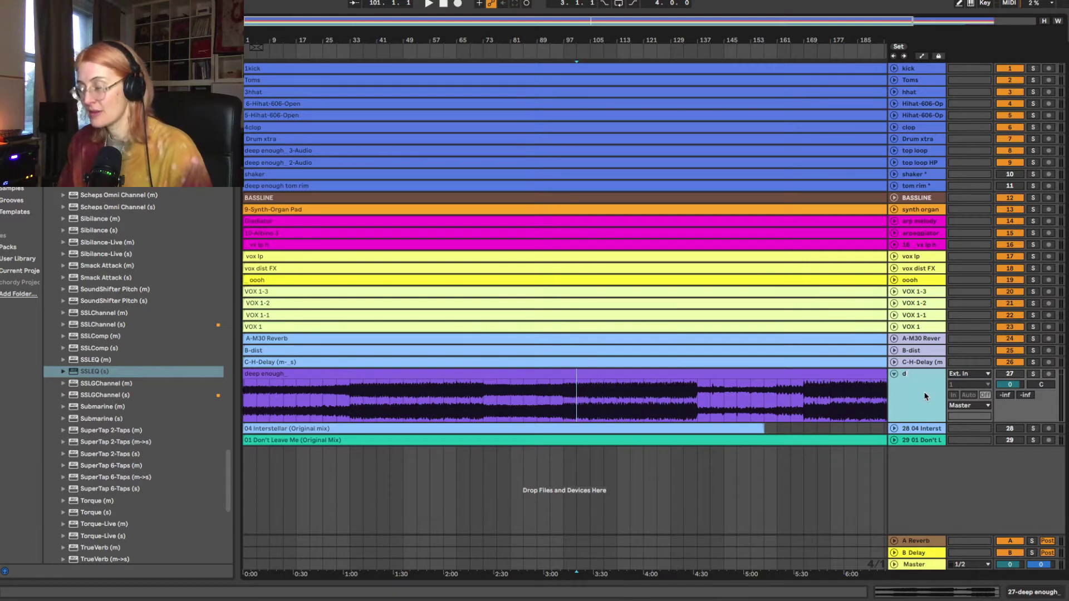
key(Return)
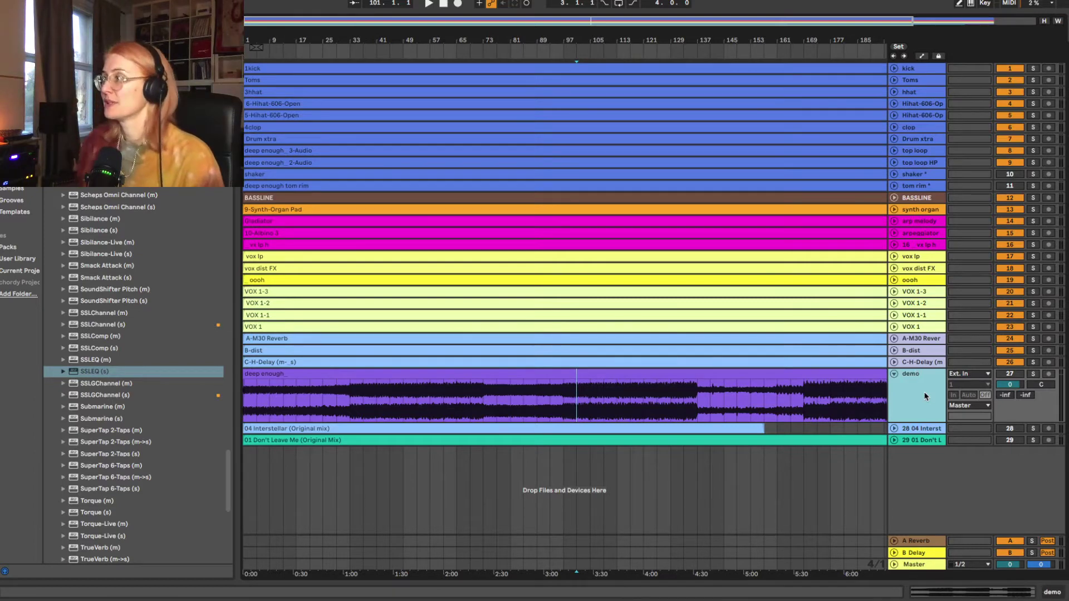
Step: Inspect the 04 Interstellar reference track's waveform, and fold both that track and the demo track
click(894, 429)
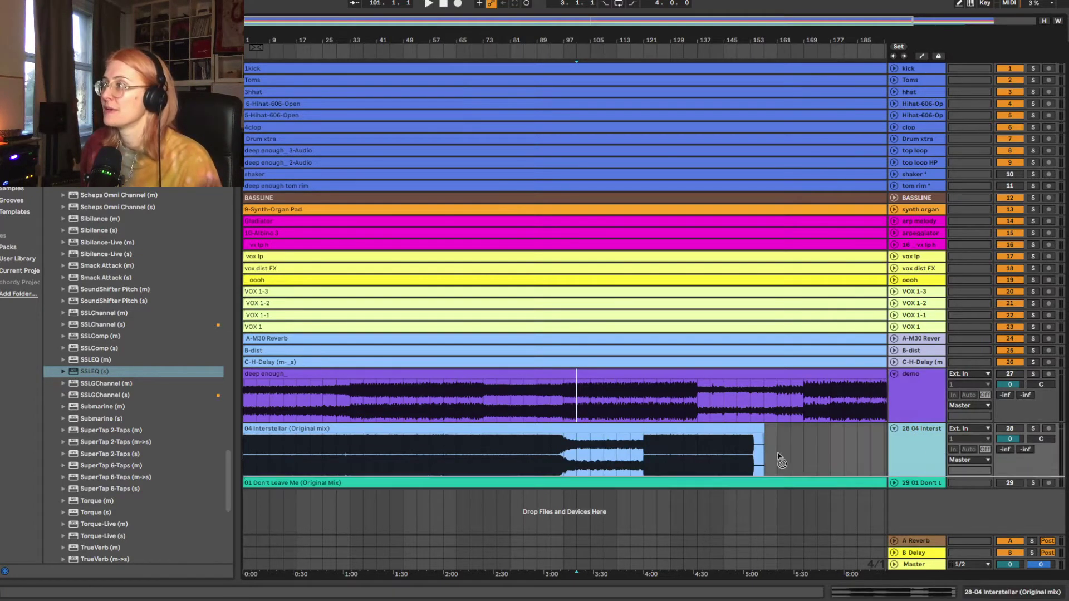
click(894, 429)
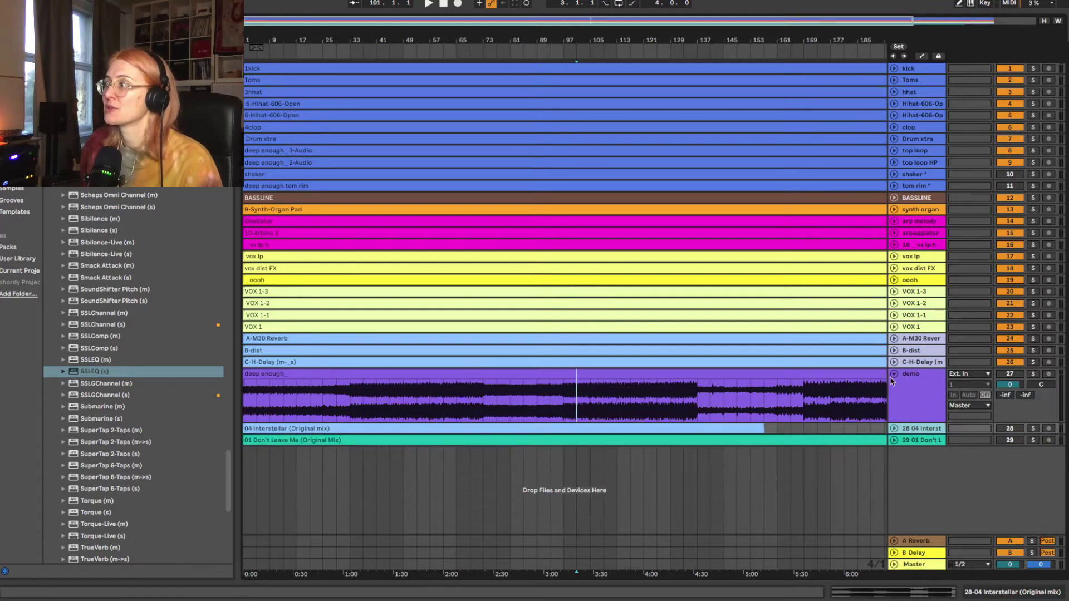
click(894, 374)
click(915, 374)
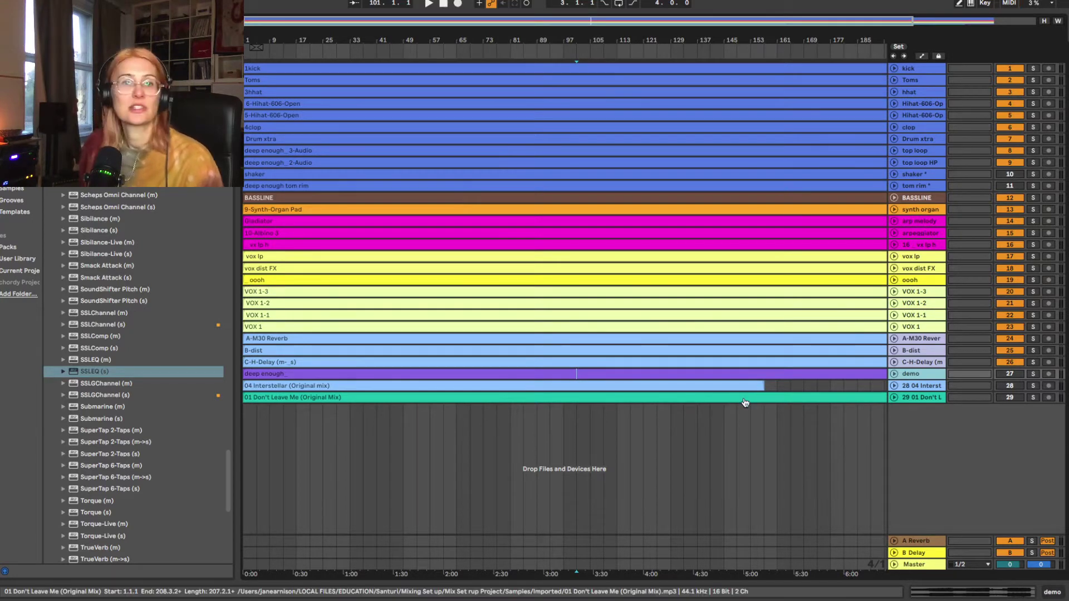
Step: Switch to the slide presentation and advance from the Import and Organise slide to the Gainstage slide
key(super+Tab)
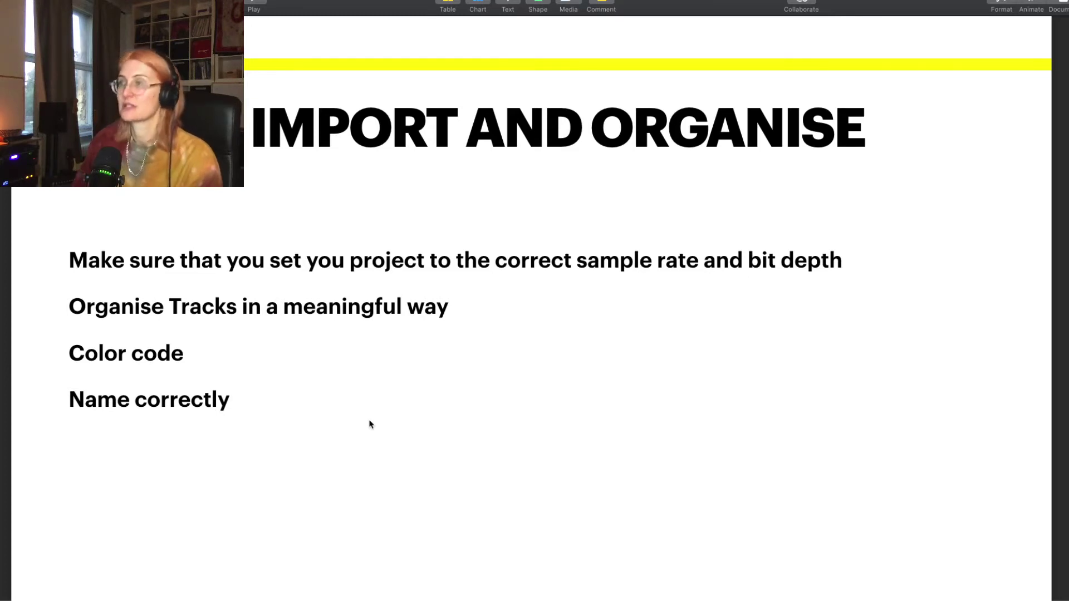
key(Down)
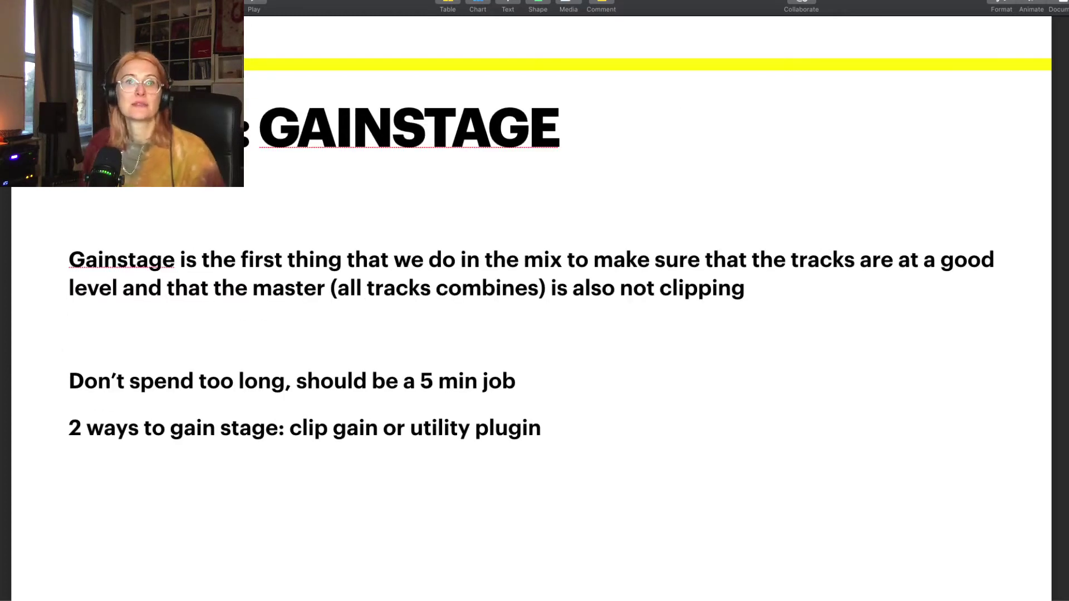
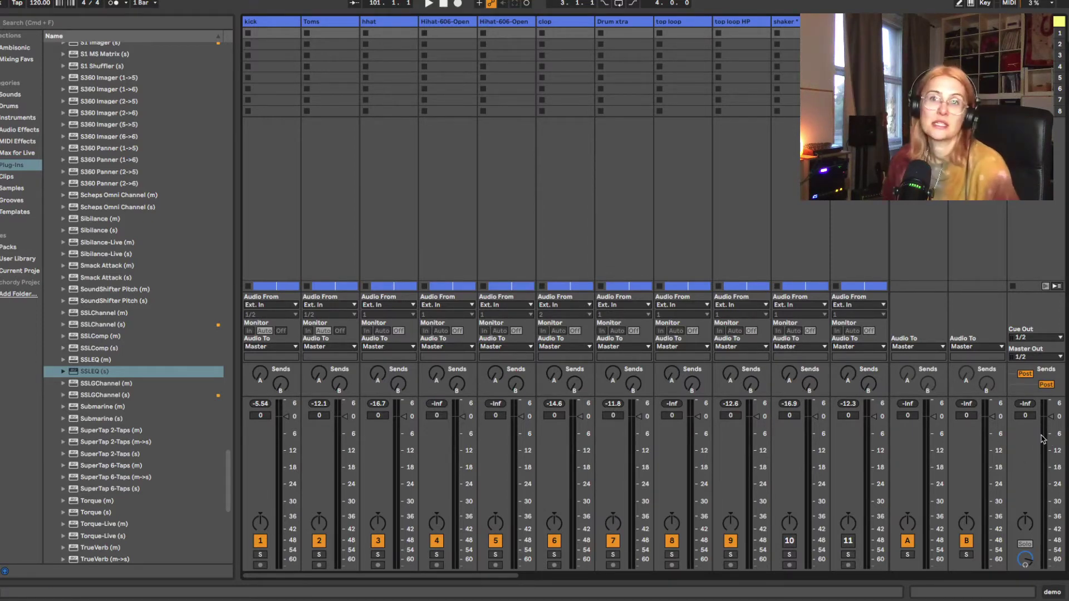
Step: Switch from the Session View to the Arrangement View and play the mix from bar 101
click(515, 244)
key(Tab)
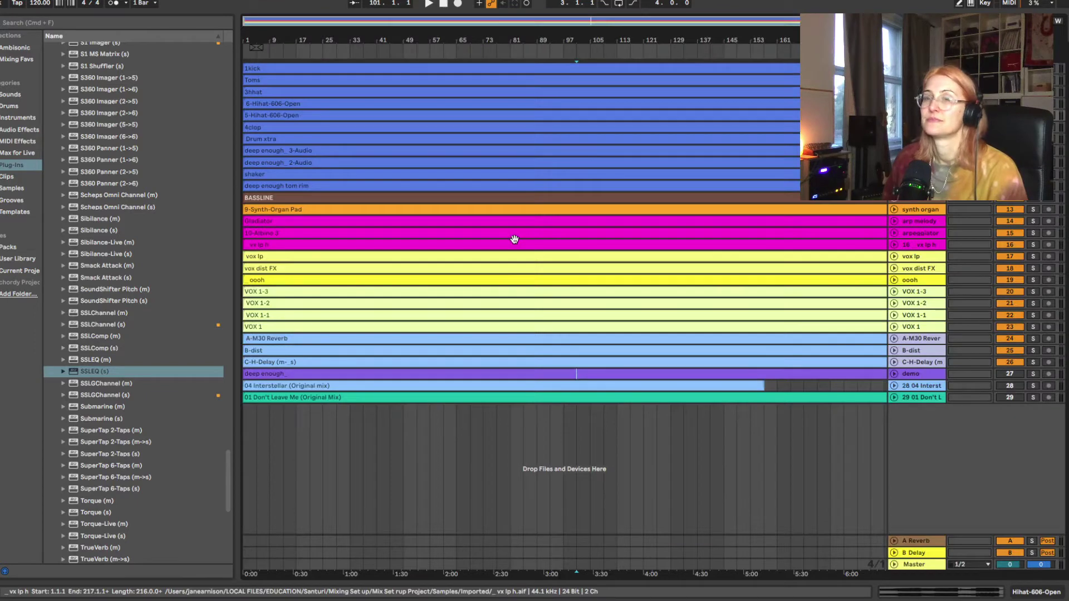
key(space)
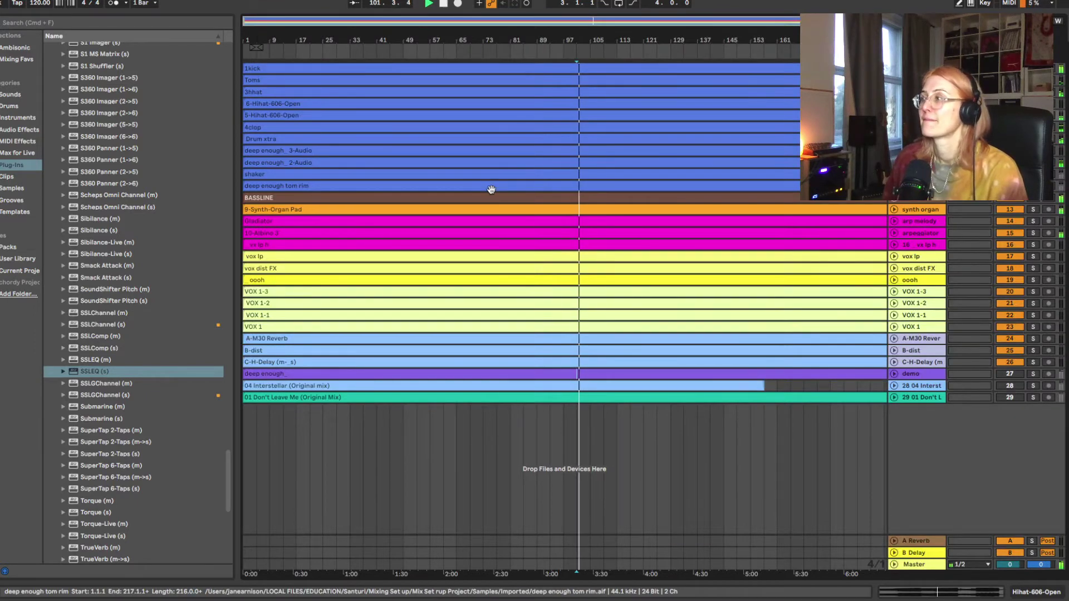
Step: Check the track and master peak levels in the Session View during playback, and stop the mix
key(Tab)
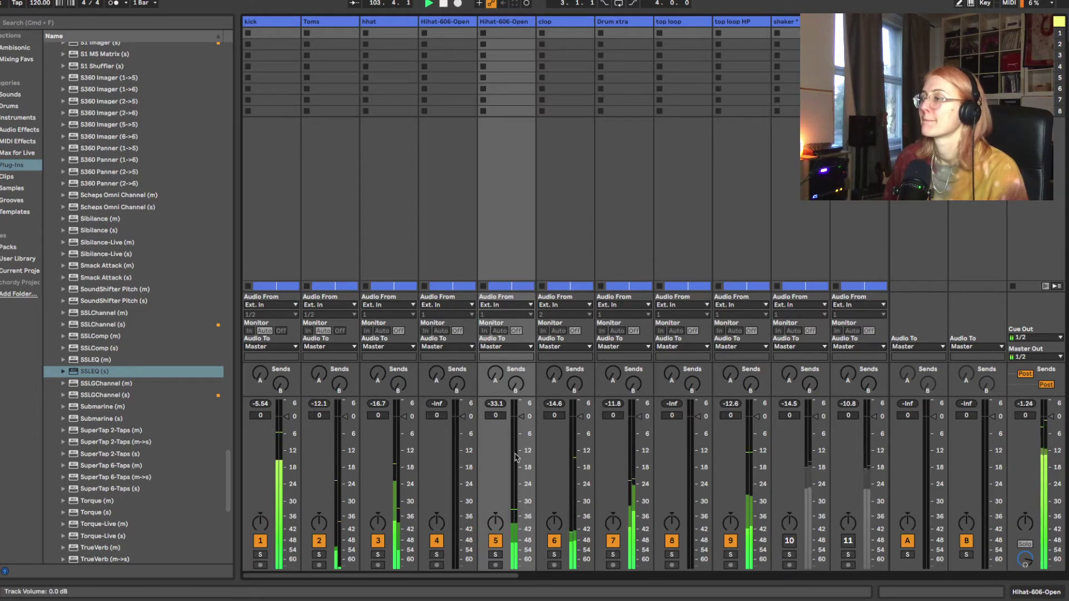
scroll(501, 458, right, 10)
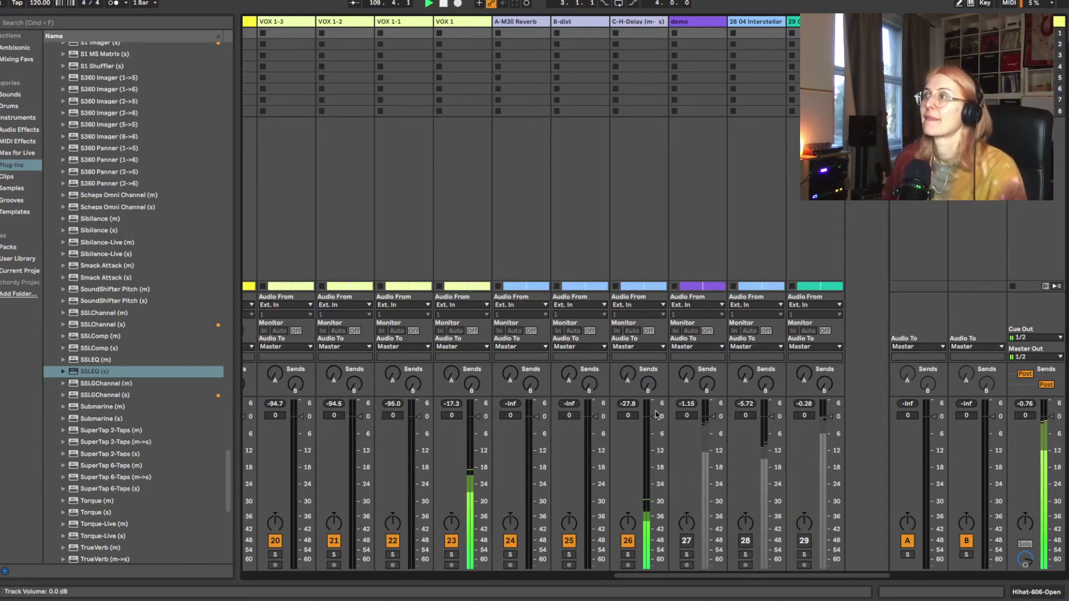
key(space)
scroll(513, 490, left, 3)
scroll(513, 490, left, 10)
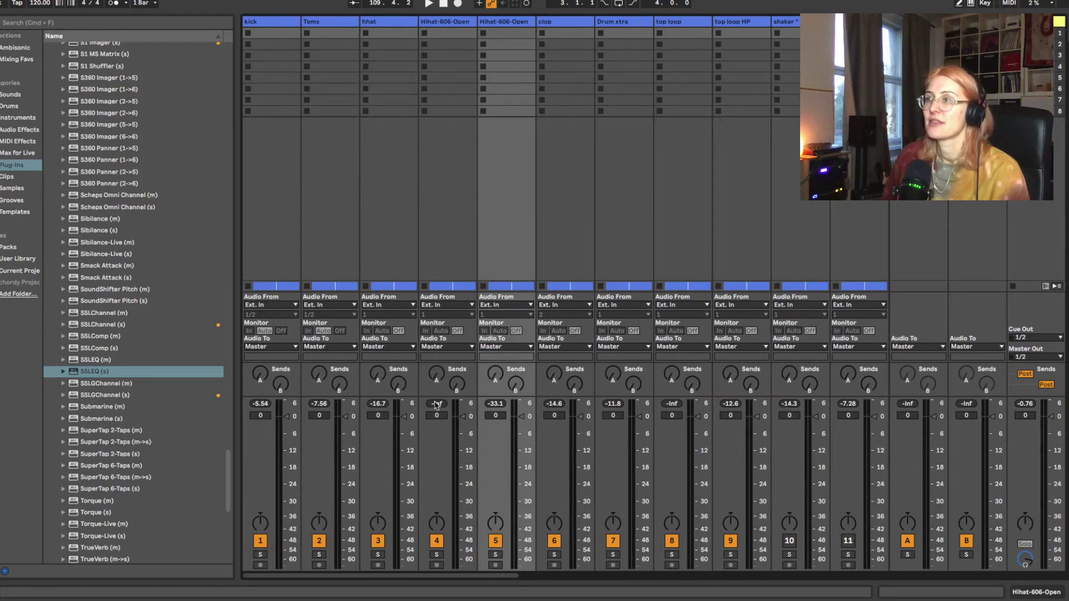
scroll(689, 451, right, 10)
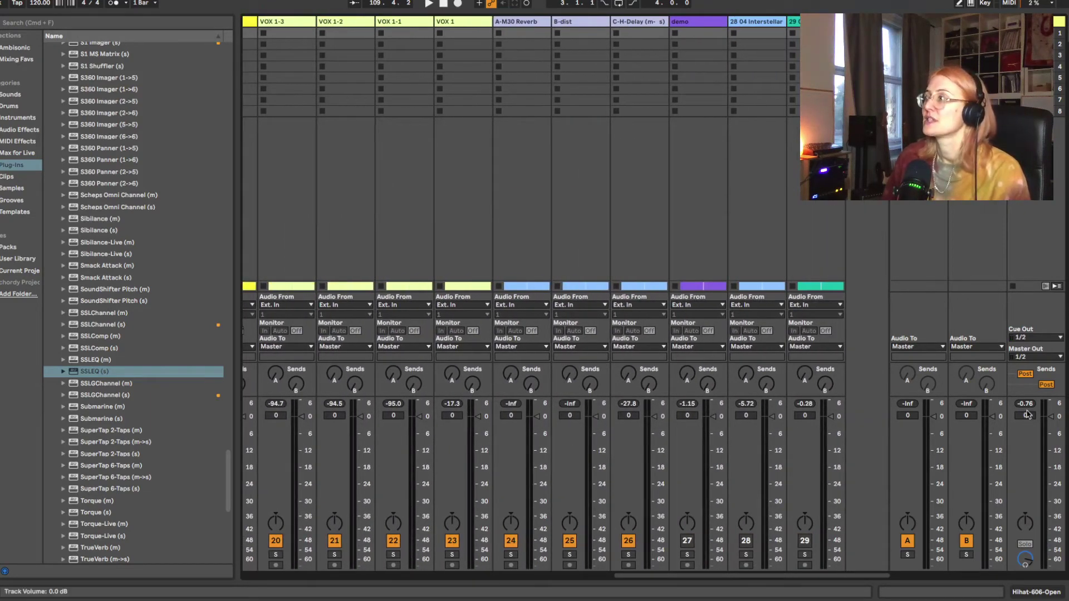
Step: Play a late section of the arrangement around bar 135 and check its levels across the Session View tracks
key(Tab)
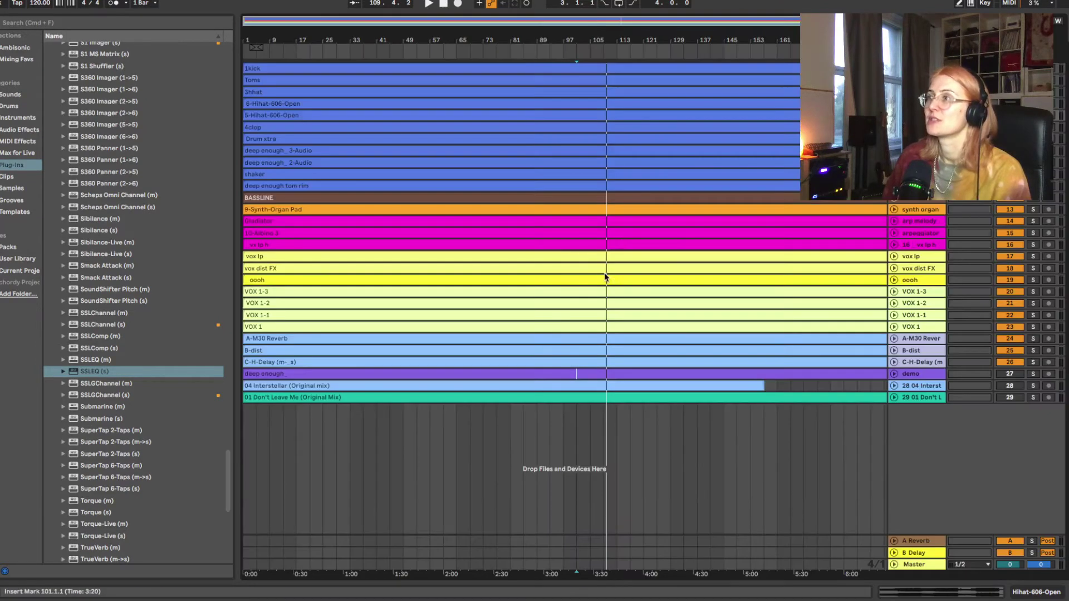
click(624, 46)
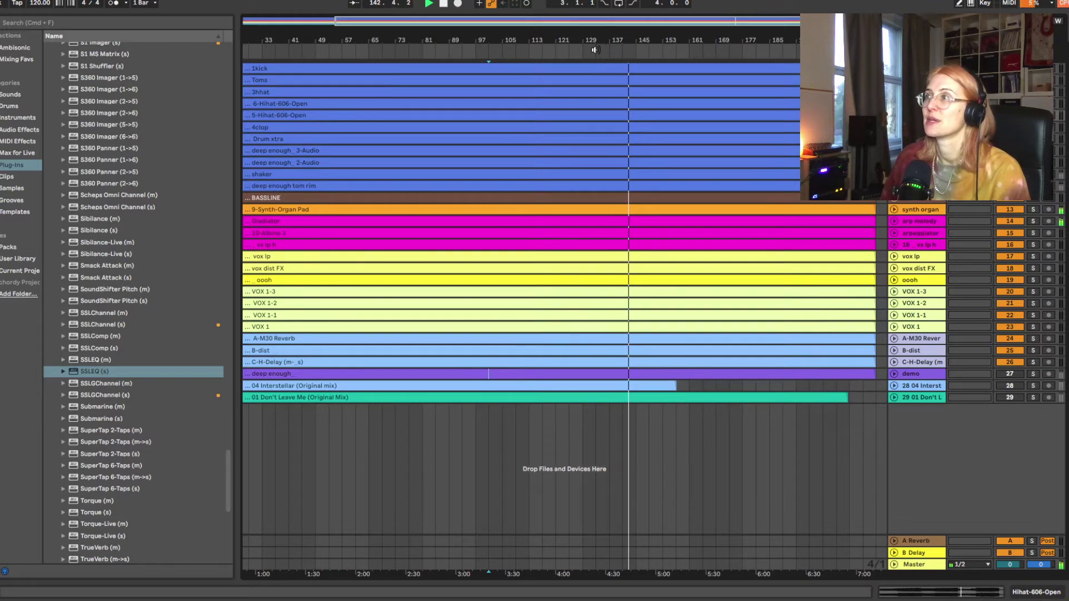
key(Tab)
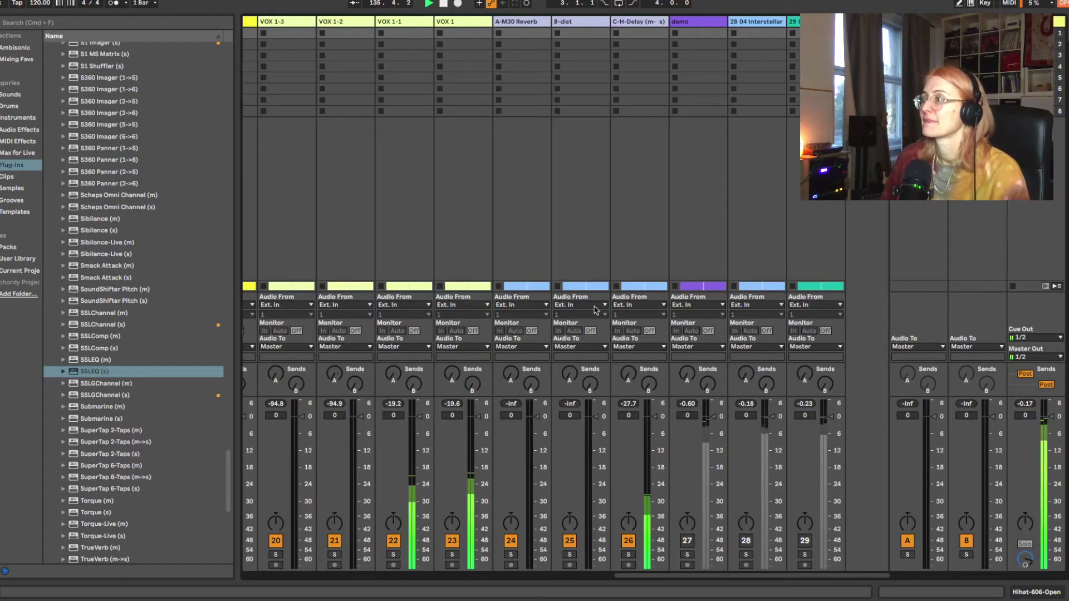
scroll(316, 503, left, 5)
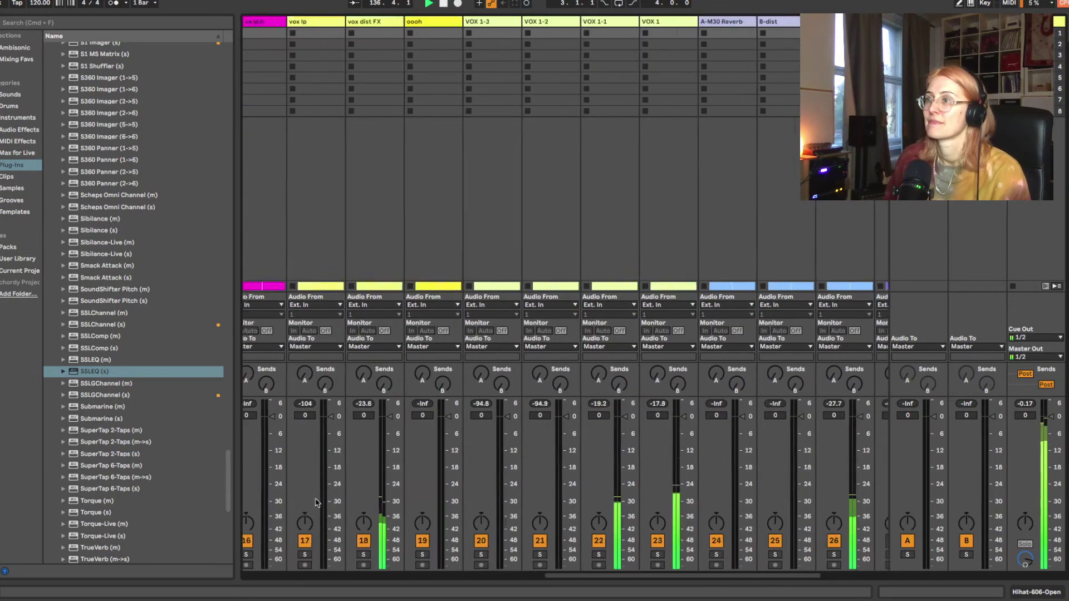
scroll(315, 503, left, 10)
Step: Jump playback back to around bar 115 in the Arrangement View and check all track meters in the Session View
key(Tab)
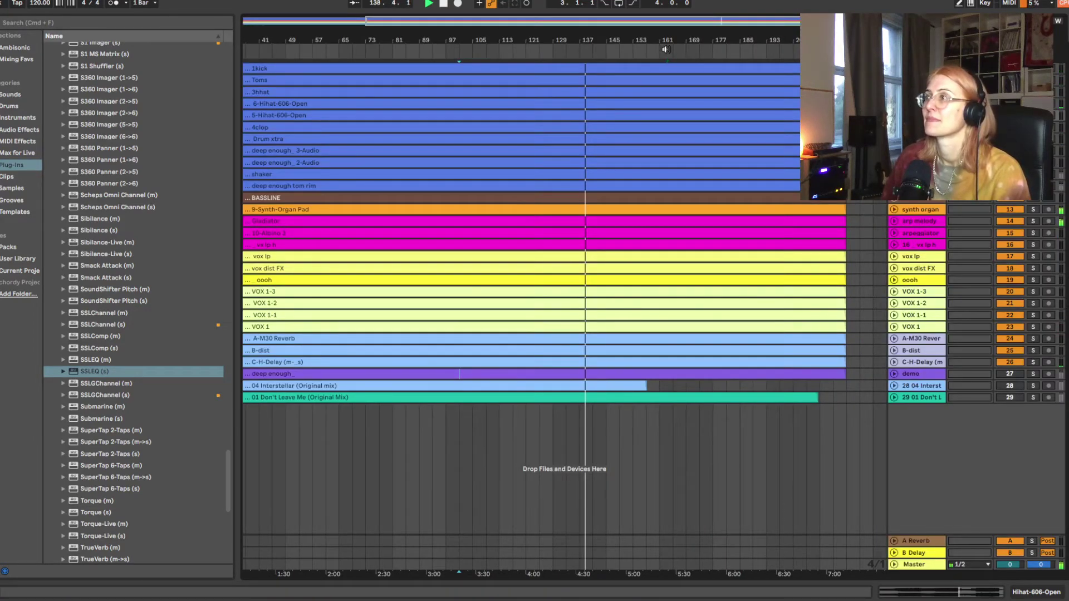
click(665, 49)
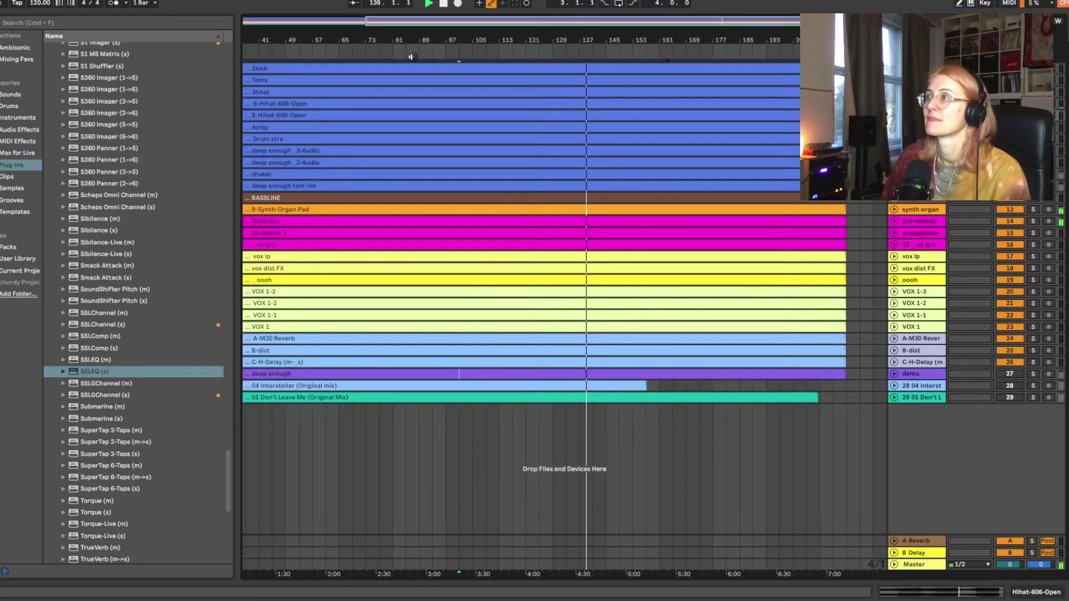
click(509, 48)
key(Tab)
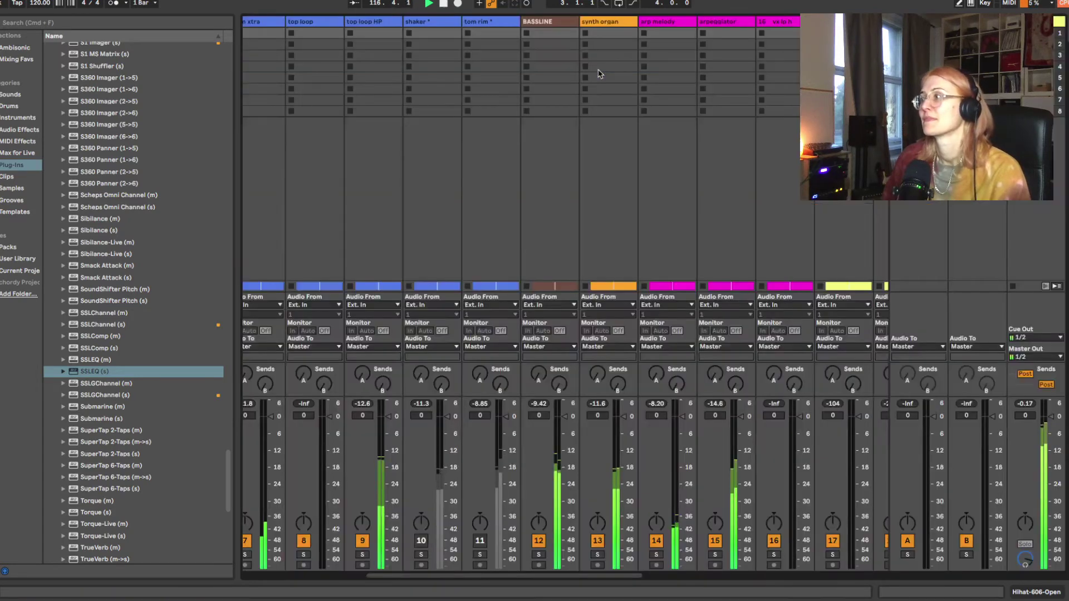
scroll(470, 325, right, 10)
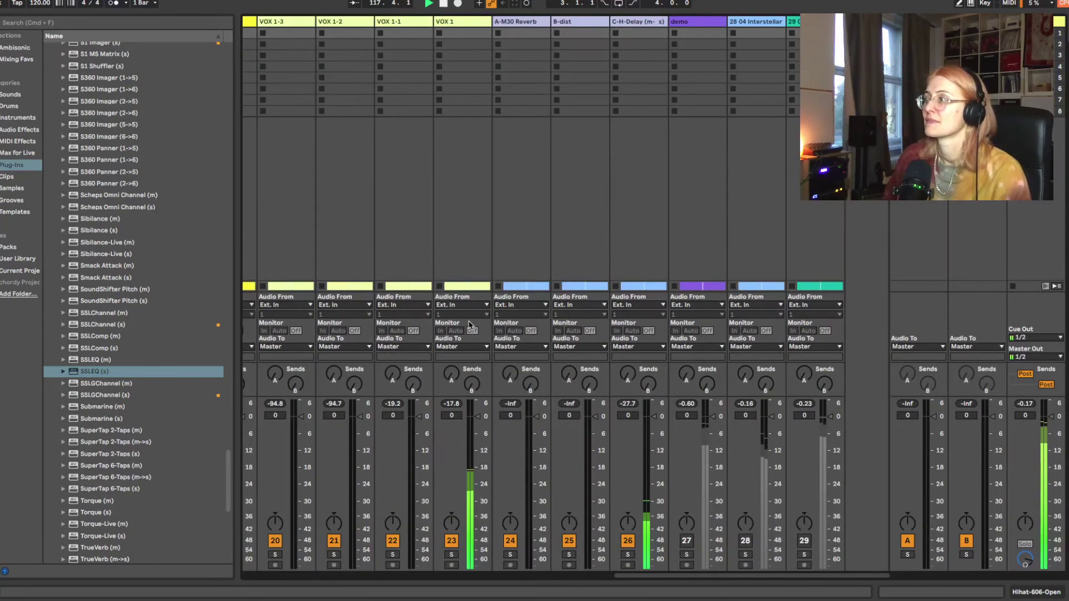
scroll(469, 325, left, 15)
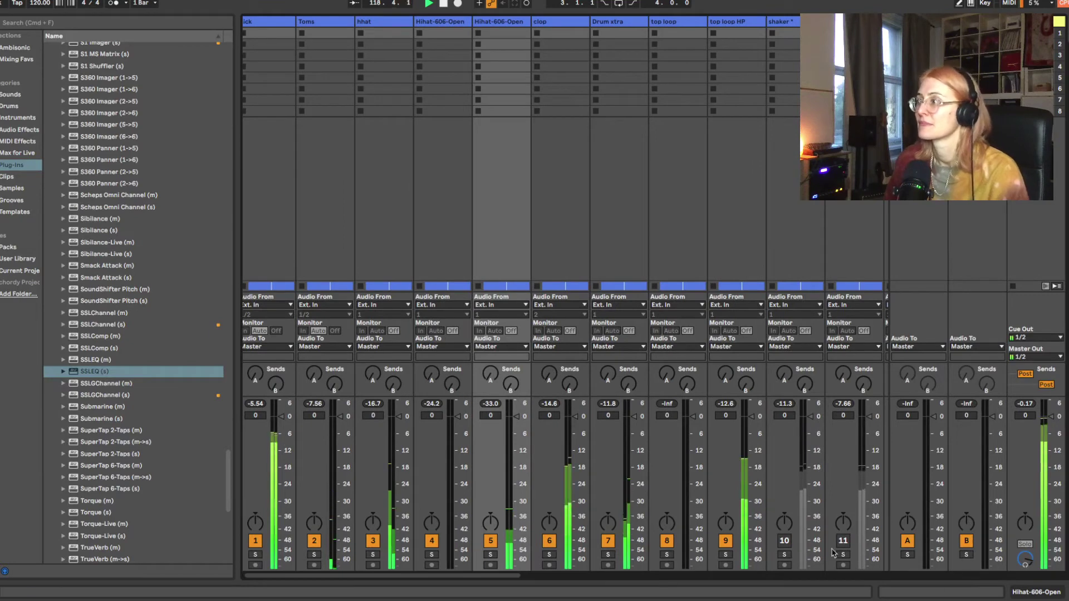
Step: Test the mix with the shaker and tom rim tracks activated, deactivate both and reset the master's peak level
click(784, 540)
click(843, 541)
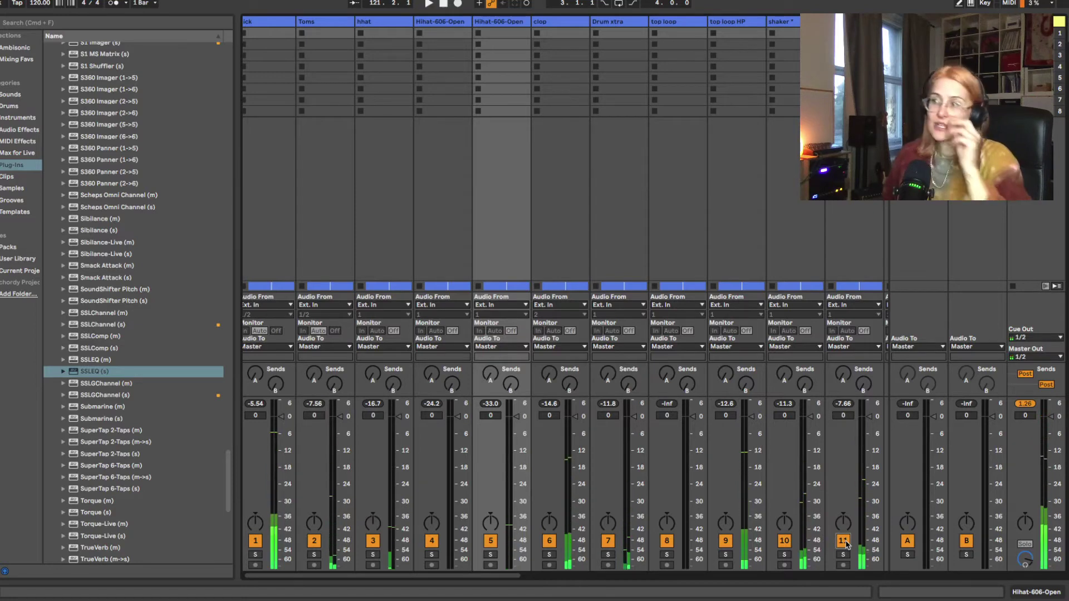
click(844, 540)
click(782, 543)
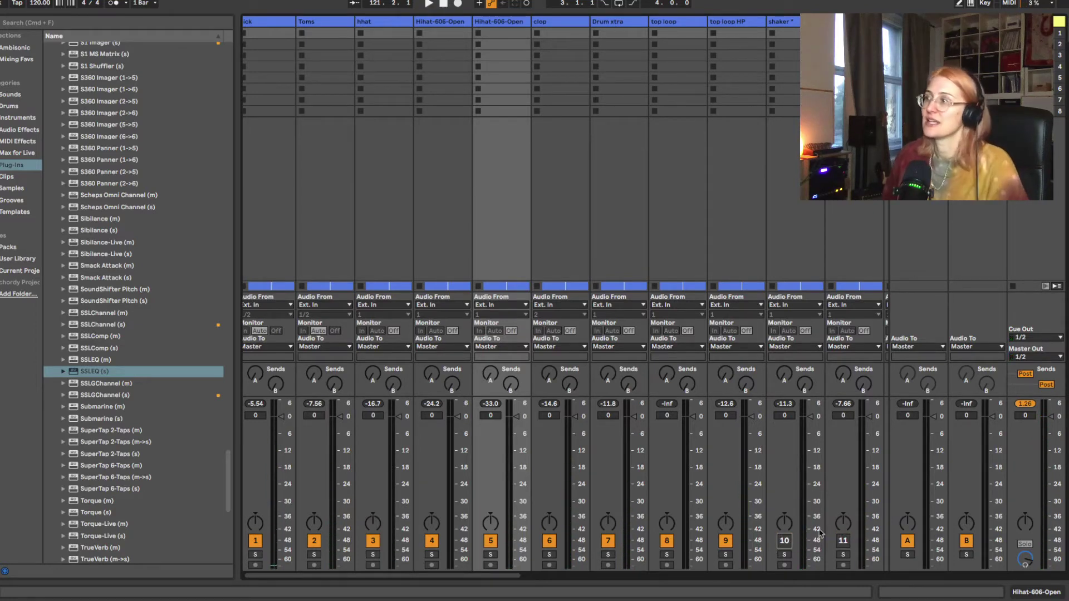
click(1025, 404)
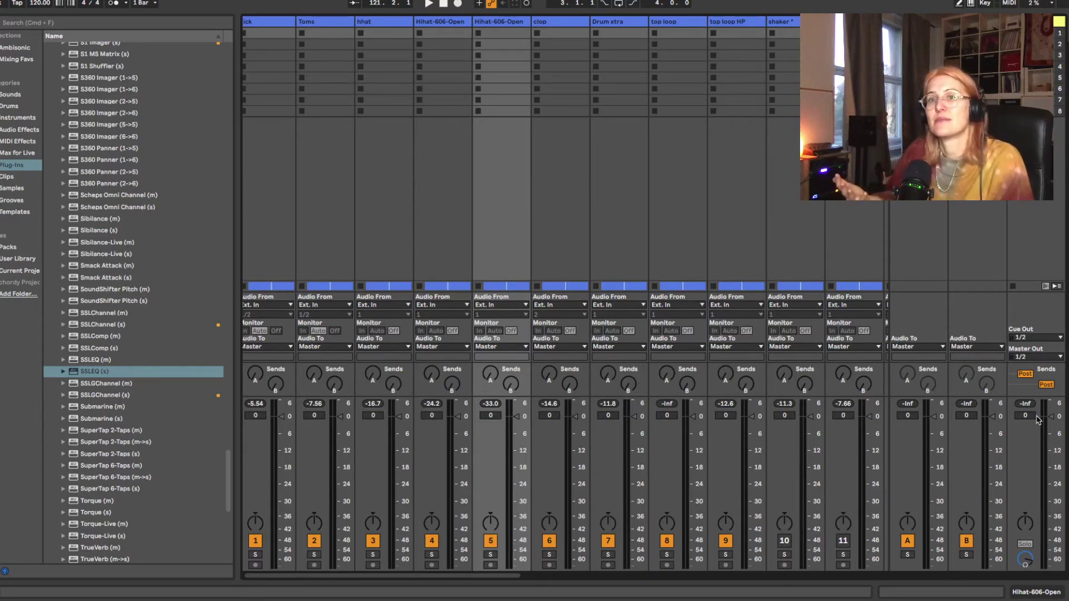
Step: Narrow all Session View tracks from kick to 01 Don't Leave Me, along with the two return tracks
scroll(435, 379, left, 1)
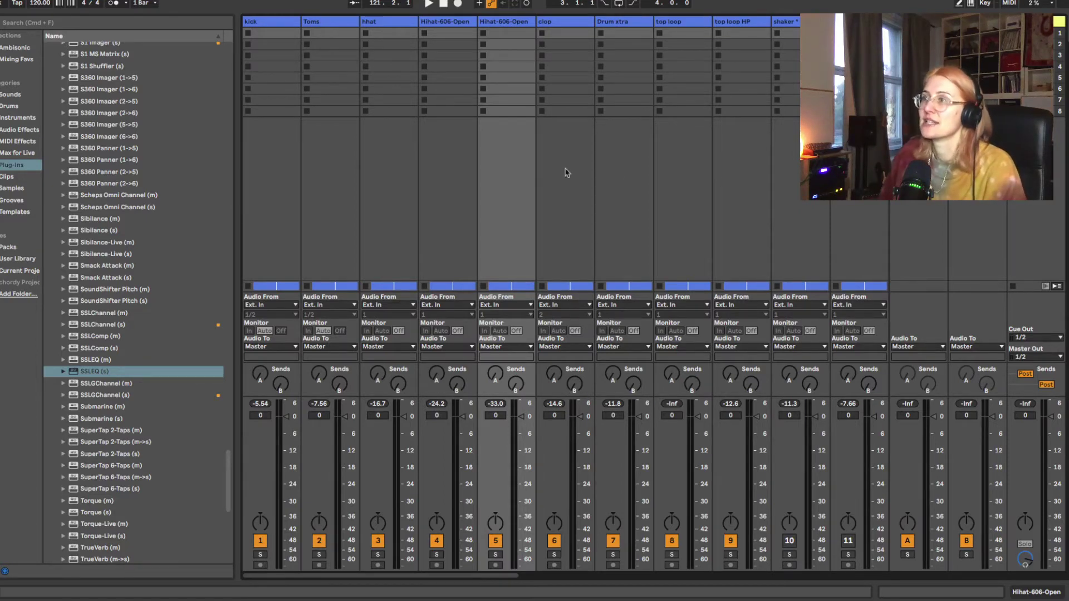
click(270, 24)
scroll(638, 65, right, 10)
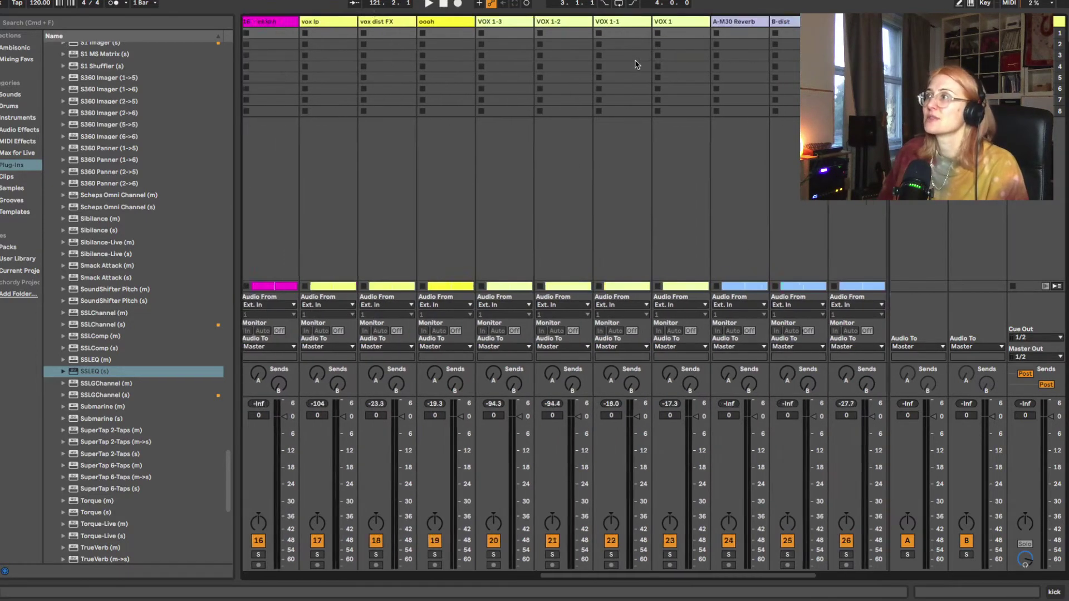
shift+click(818, 33)
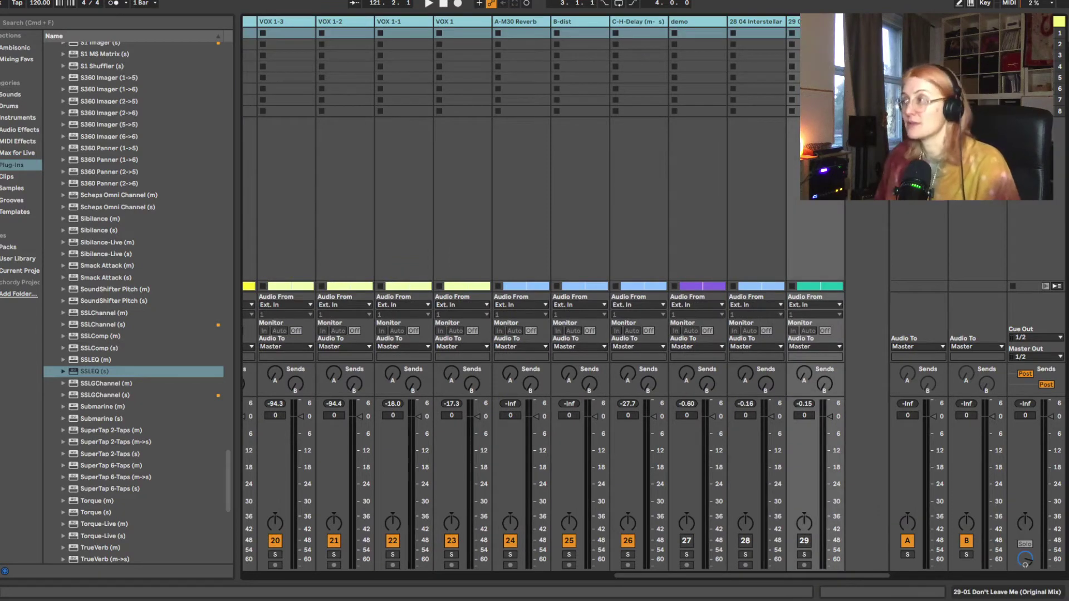
drag(723, 22, 694, 21)
scroll(658, 85, left, 1)
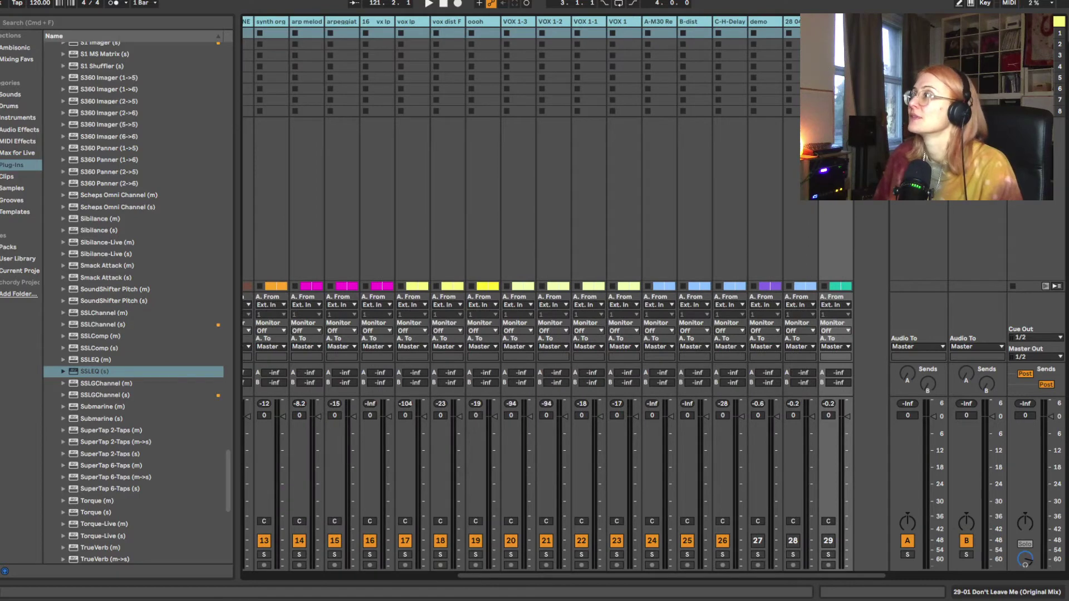
key(Right)
key(Right)
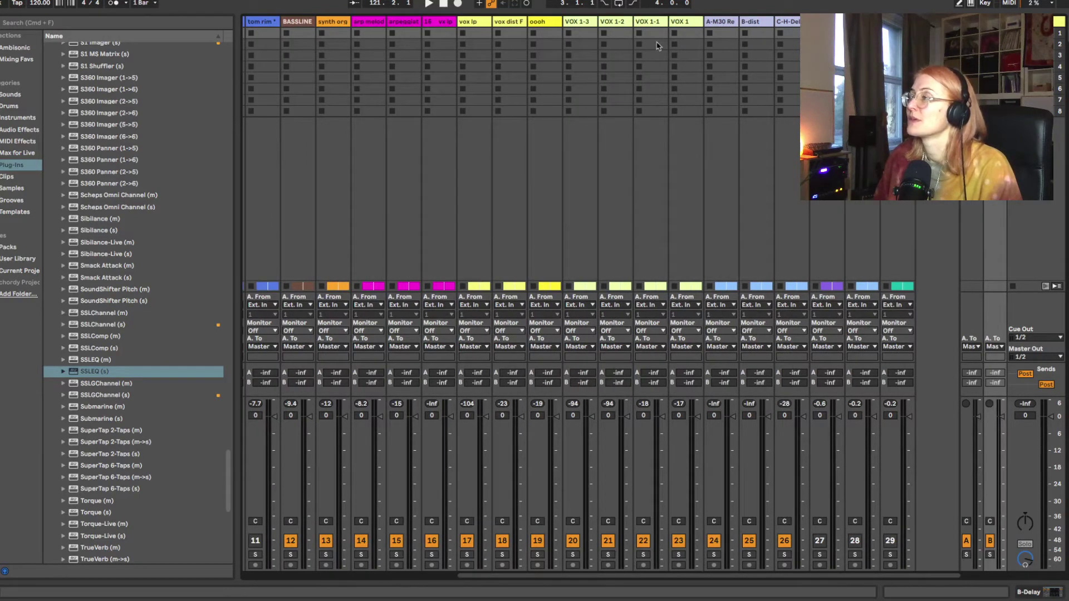
scroll(657, 46, left, 10)
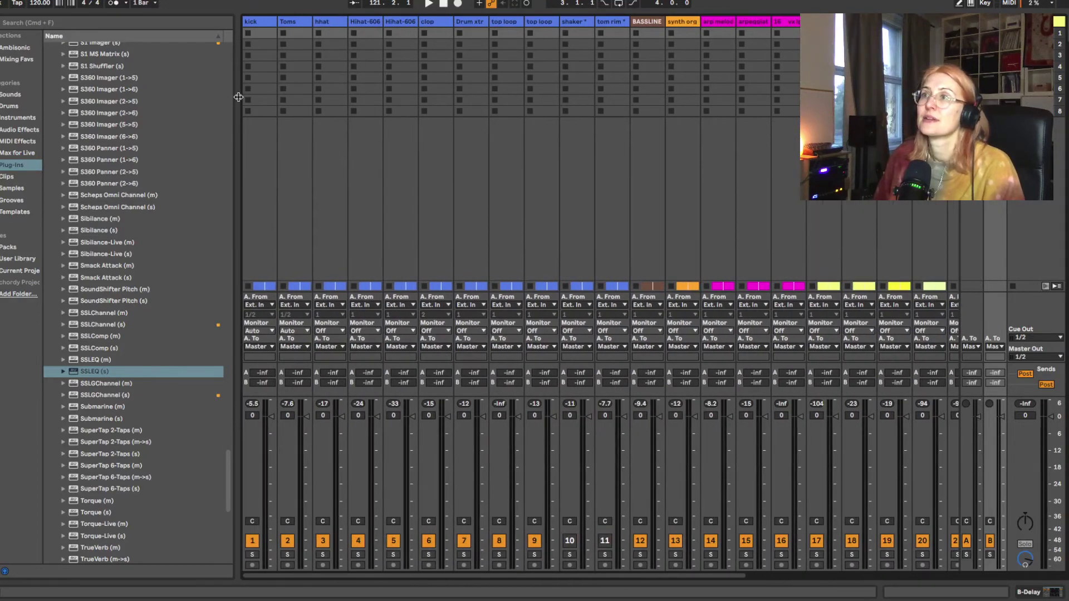
Step: Shrink the browser so that more mixer tracks fit into the Session View
drag(238, 97, 14, 94)
scroll(271, 157, right, 2)
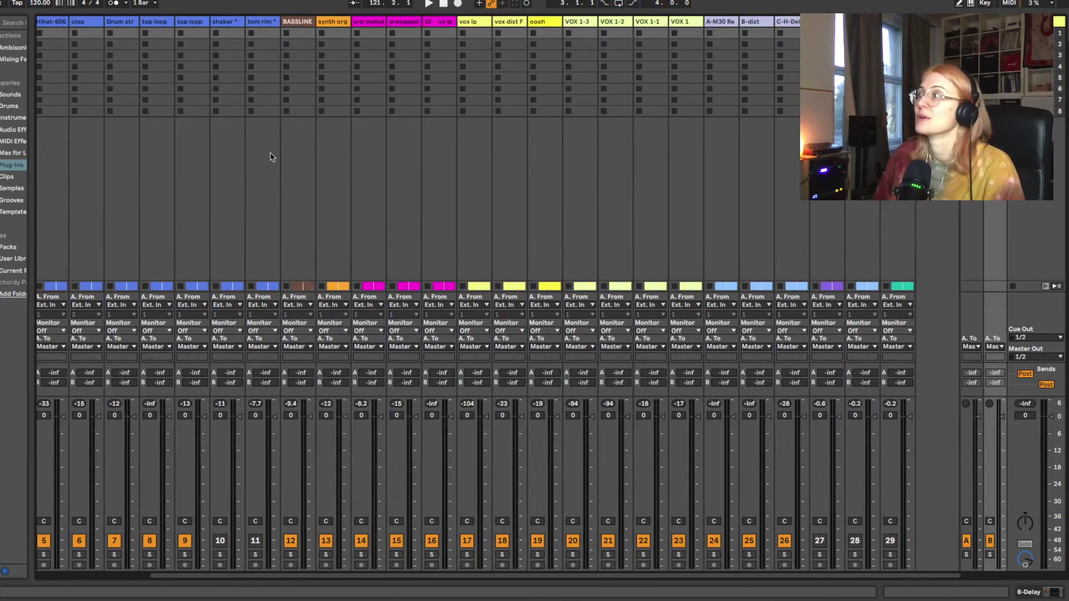
scroll(271, 157, left, 1)
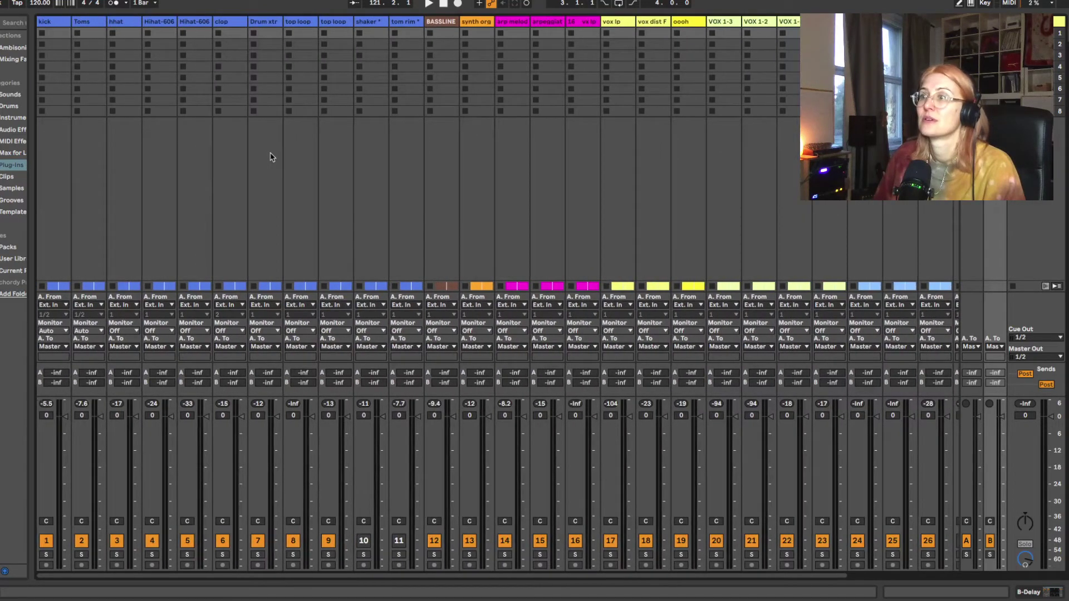
Step: Try to resize all tracks together from the second Hihat-606-Open track, and select only the kick track
click(188, 25)
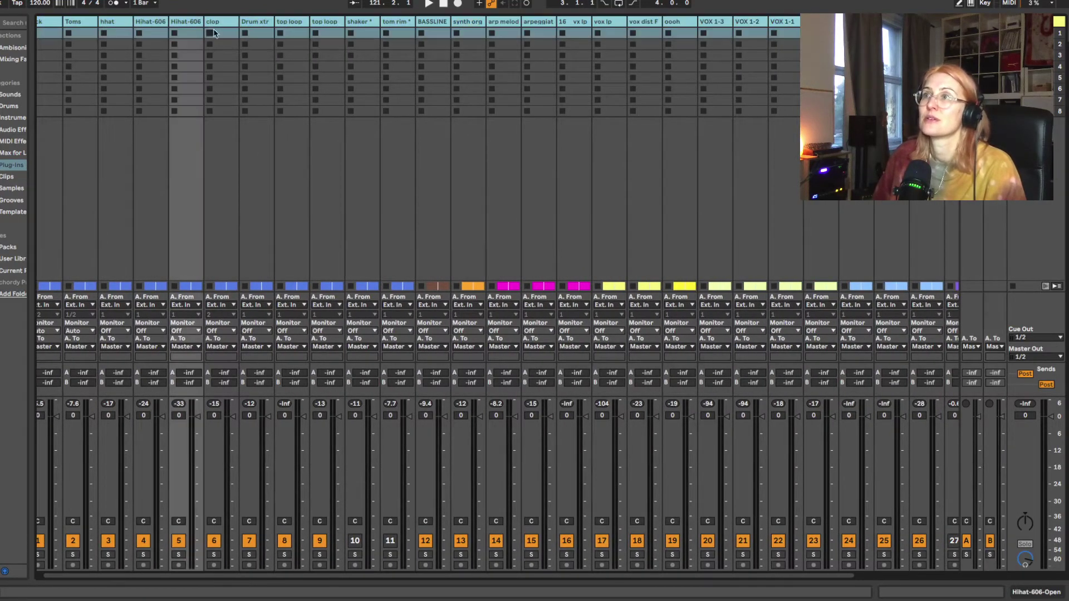
drag(193, 22, 200, 23)
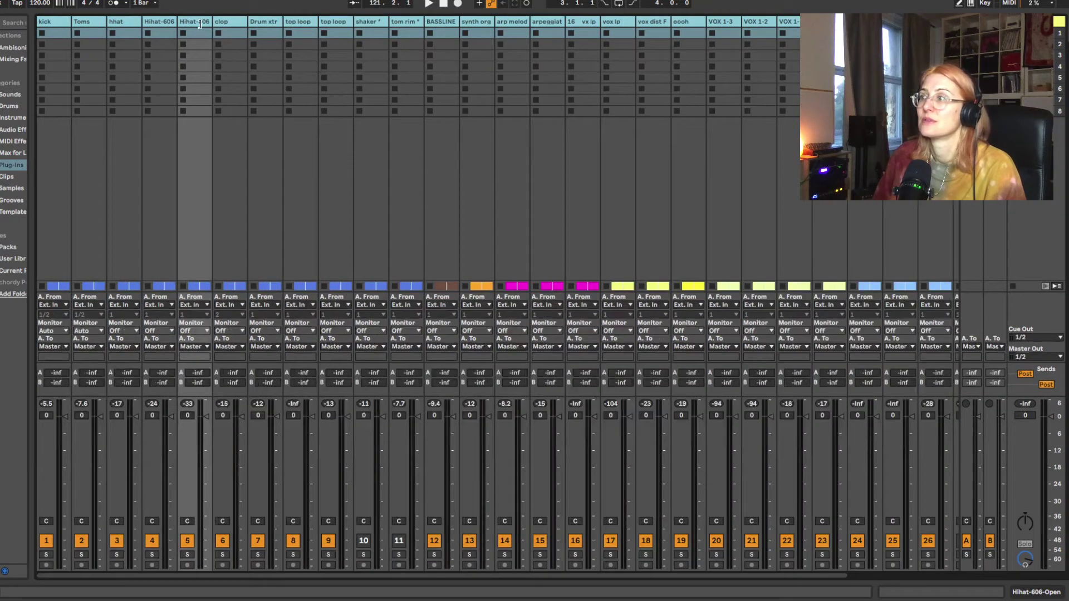
click(294, 226)
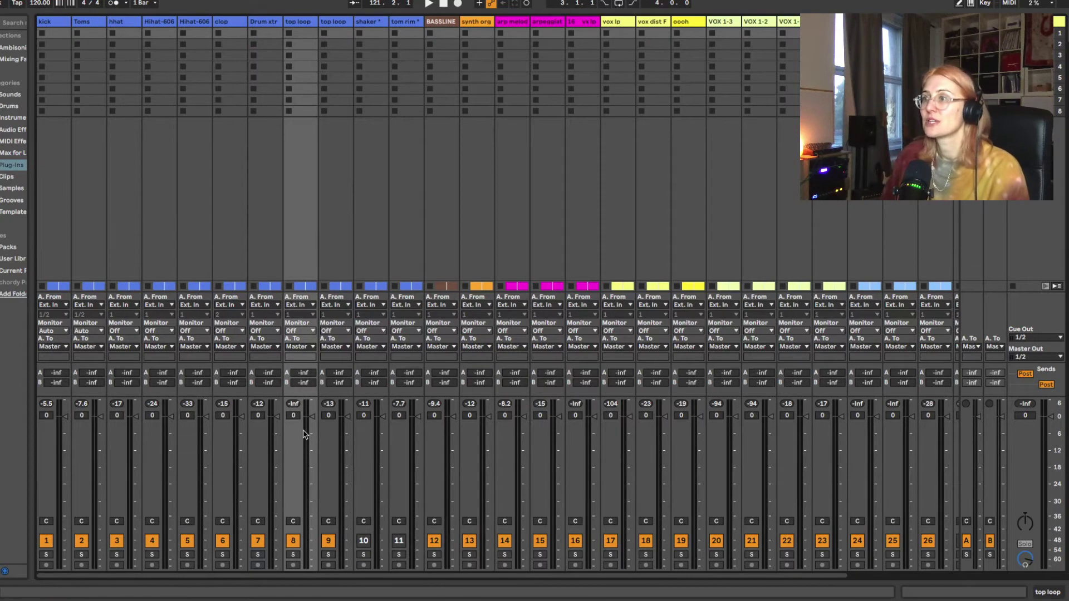
click(55, 24)
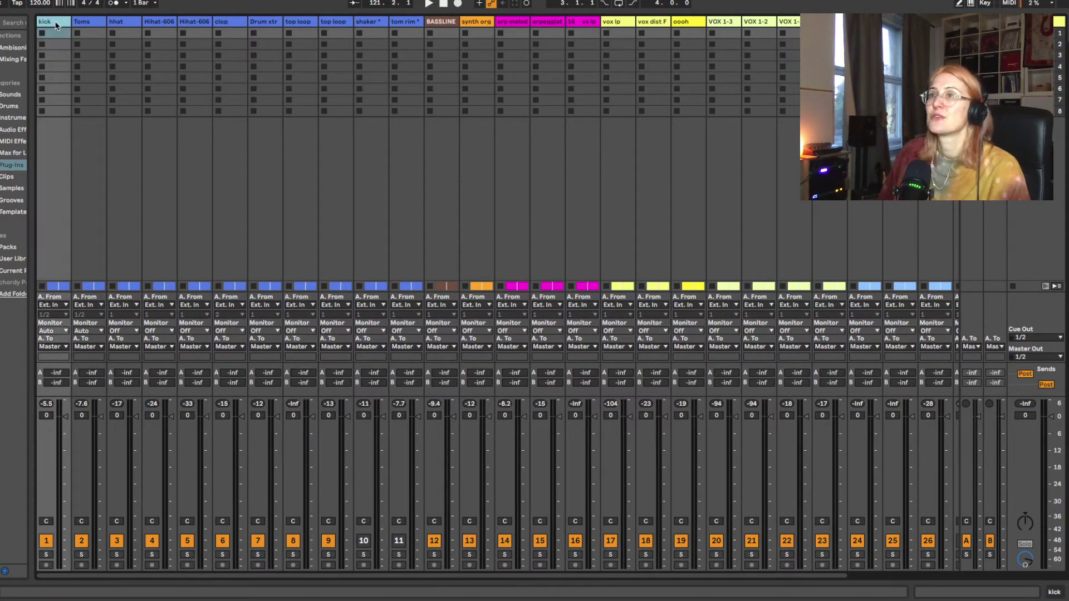
Step: Unfold the VOX 1 track in the Arrangement View, solo it and play it from bar 121
key(Tab)
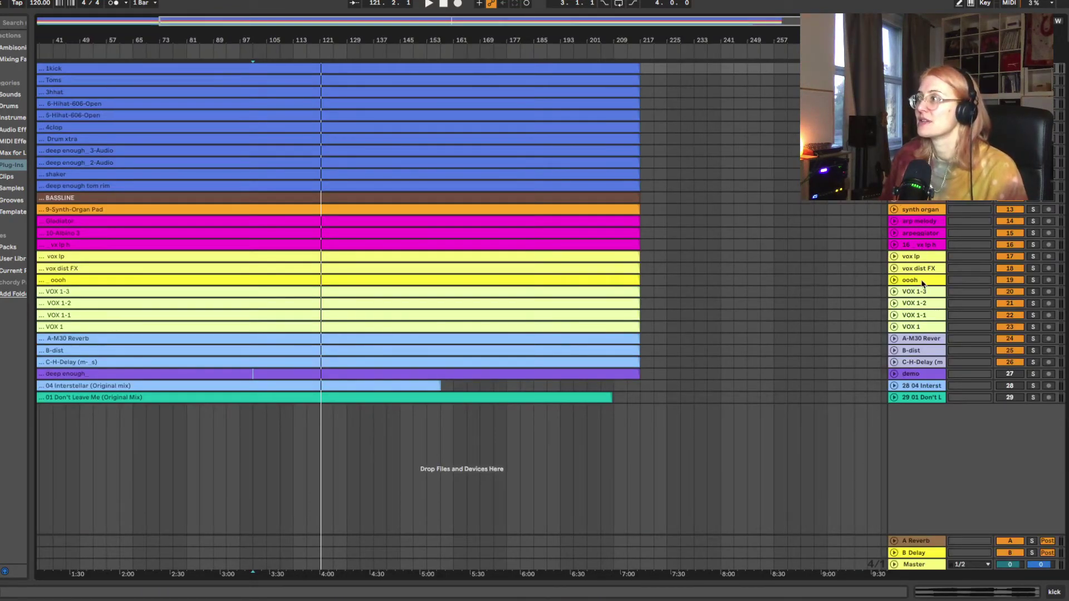
click(894, 328)
click(914, 345)
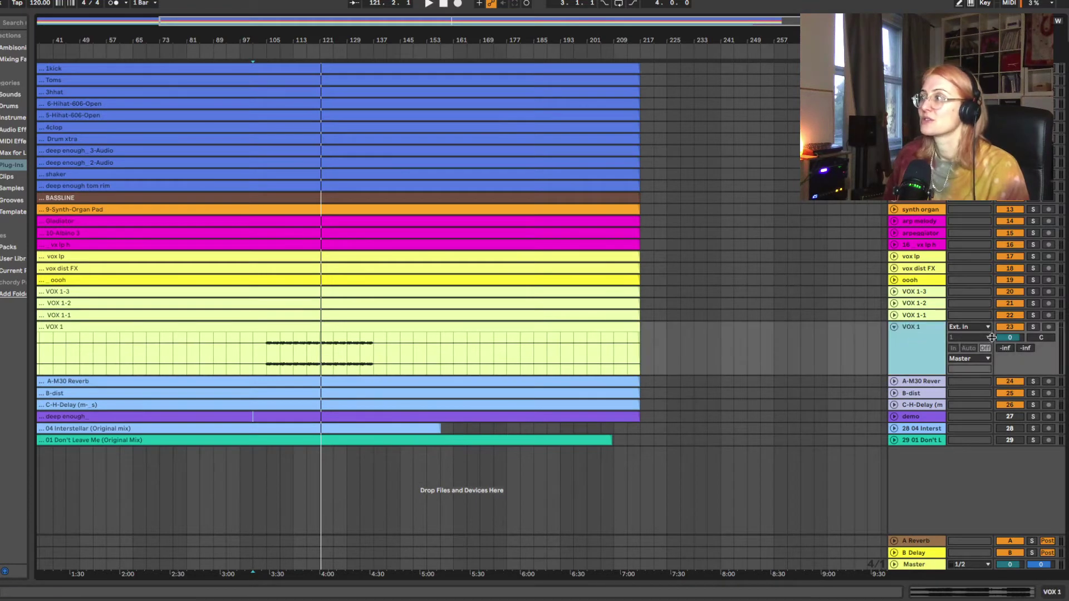
click(1035, 327)
key(space)
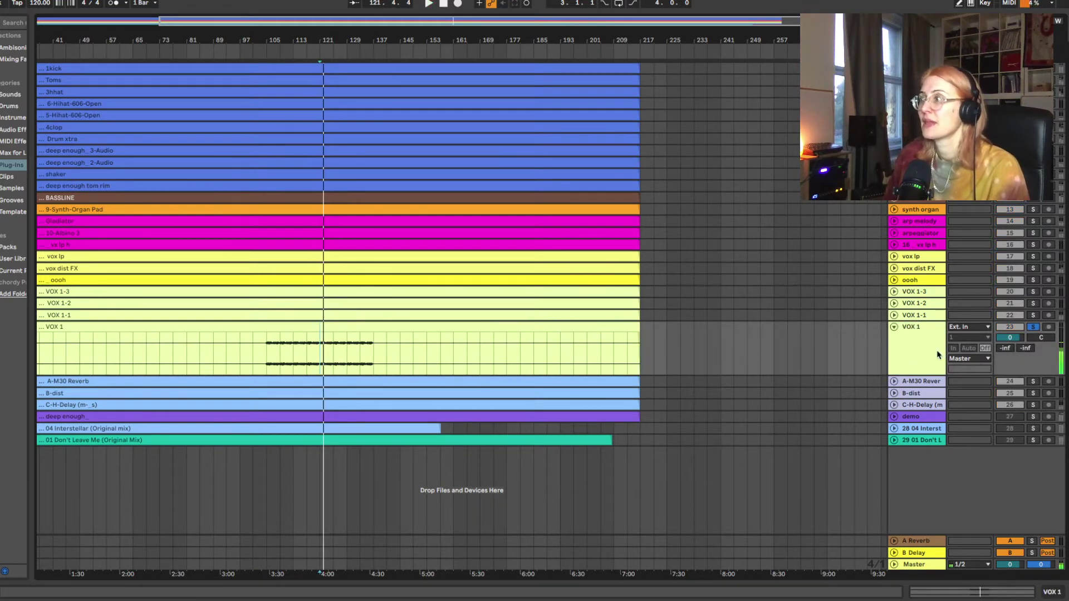
Step: Open the VOX 1 clip's details, reduce the height of the clip view and set the clip gain to 3.31 dB
double_click(293, 328)
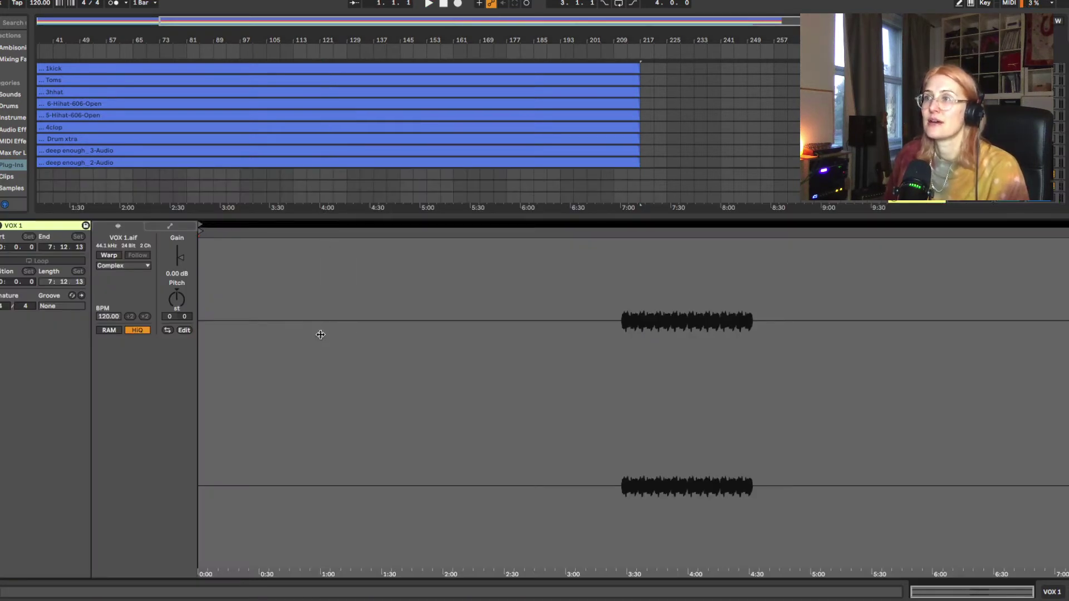
drag(279, 222, 282, 382)
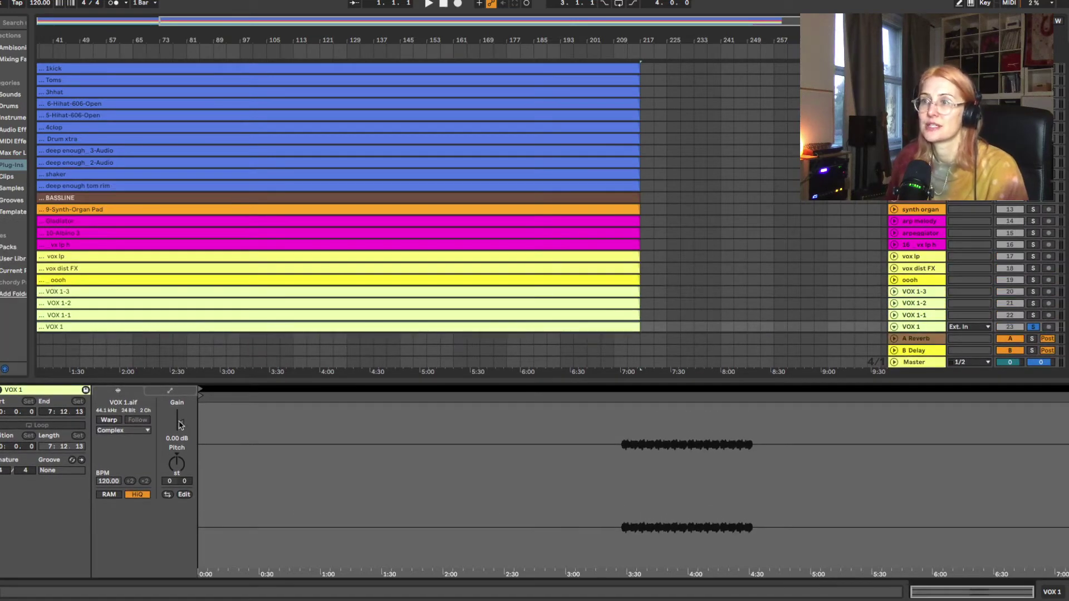
drag(180, 425, 179, 417)
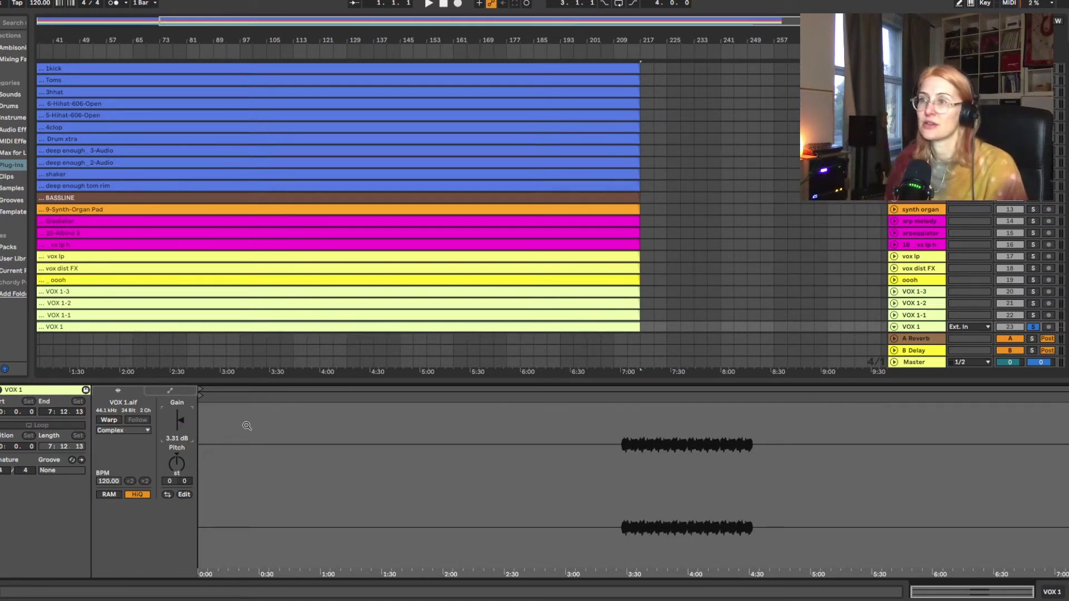
key(Right)
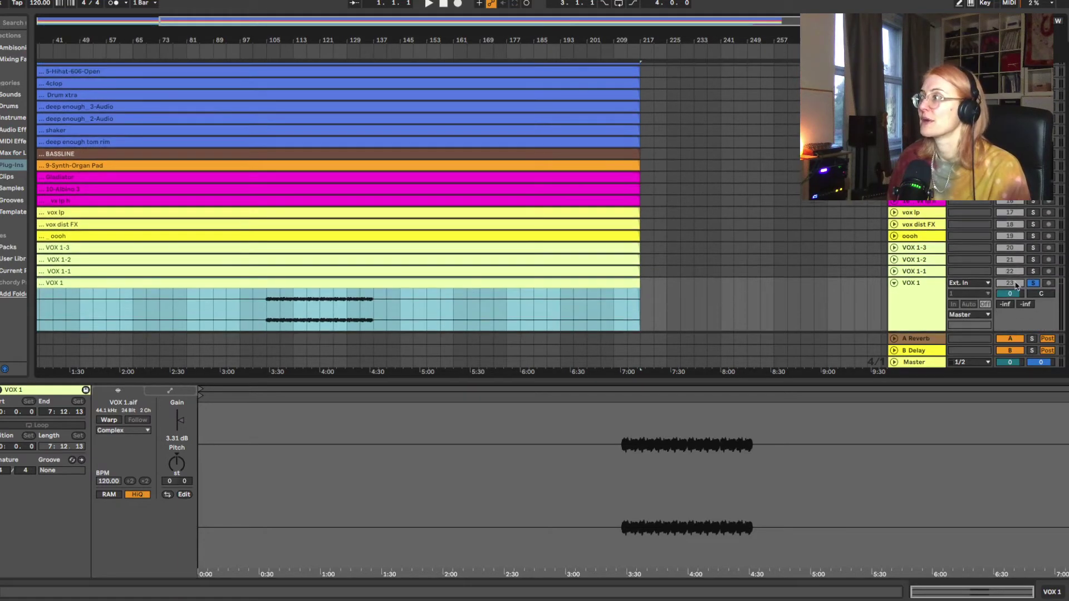
Step: Play the arrangement with all tracks audible from bar 117, and unfold the VOX 1-1 and VOX 1-3 tracks
click(282, 224)
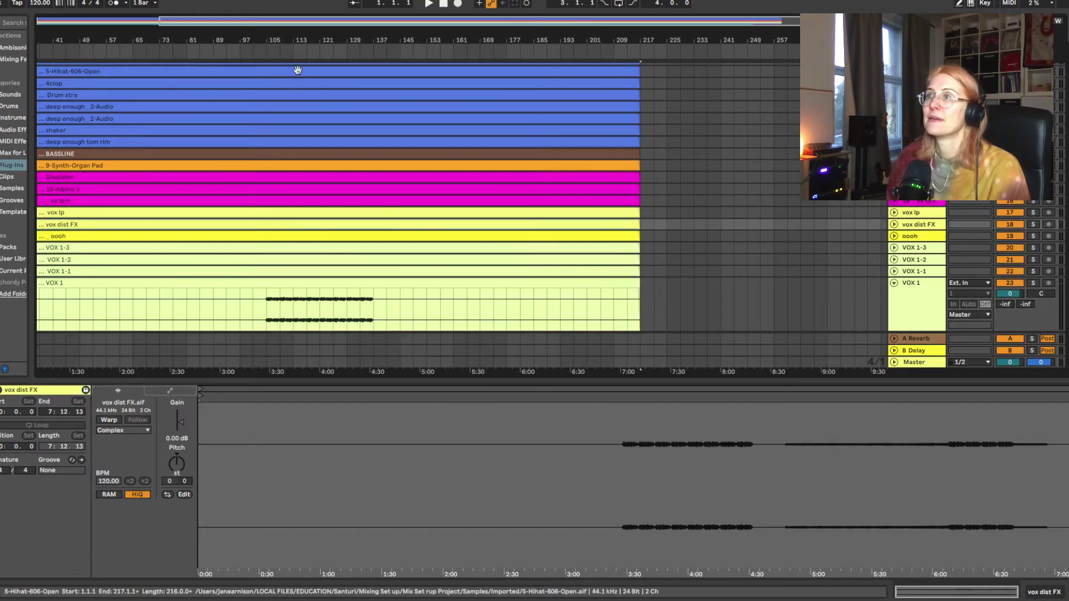
click(305, 48)
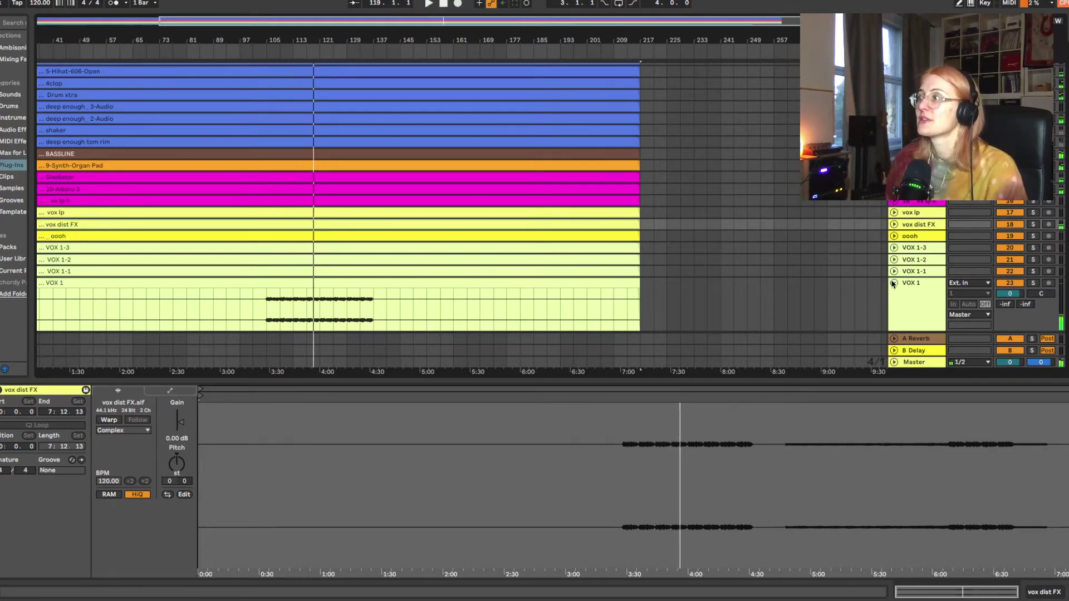
click(912, 273)
click(914, 261)
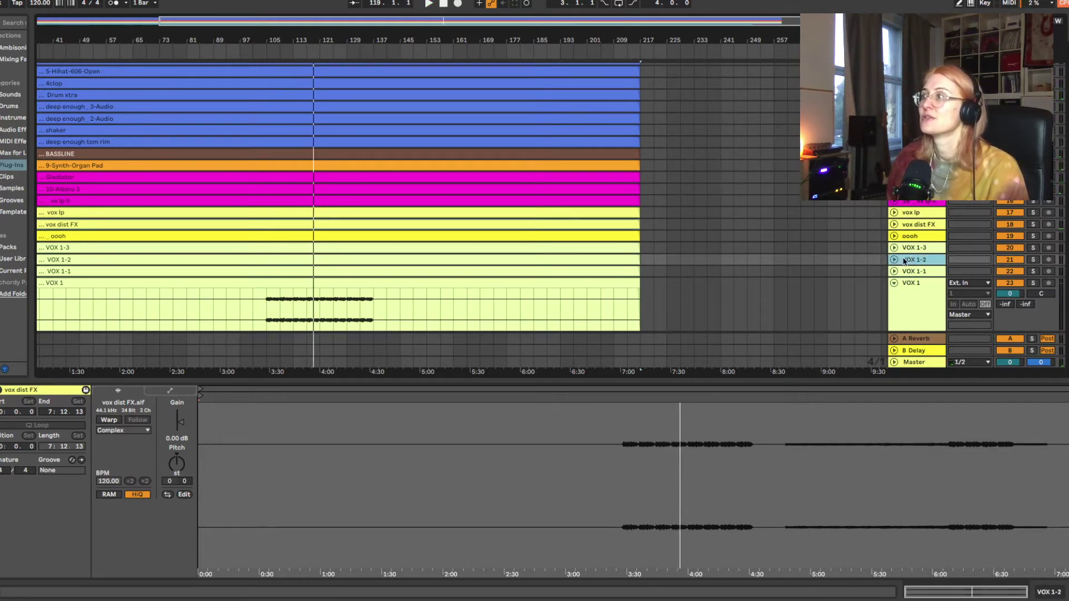
click(895, 272)
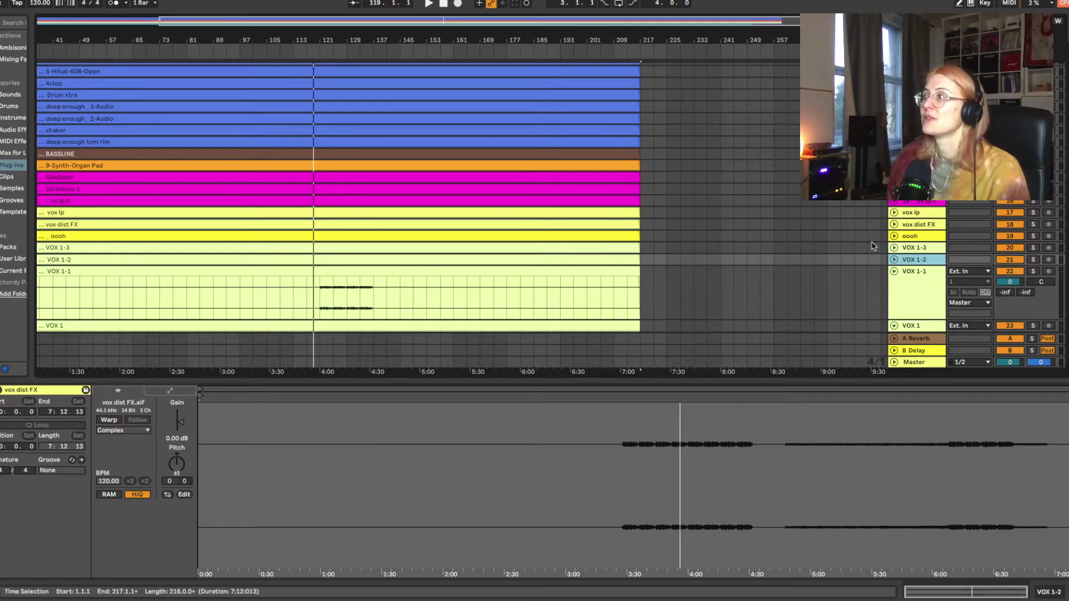
click(894, 247)
scroll(496, 262, down, 5)
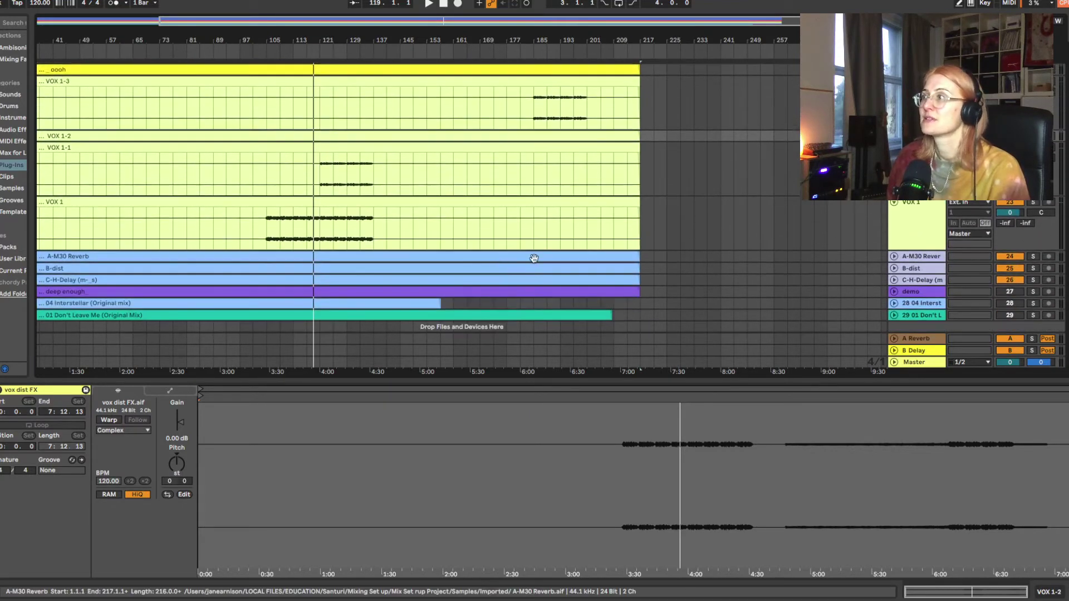
Step: Match the clip gain of the VOX 1-1, VOX 1-2 and VOX 1-3 clips to VOX 1 by setting them together to 3.31 dB
click(341, 203)
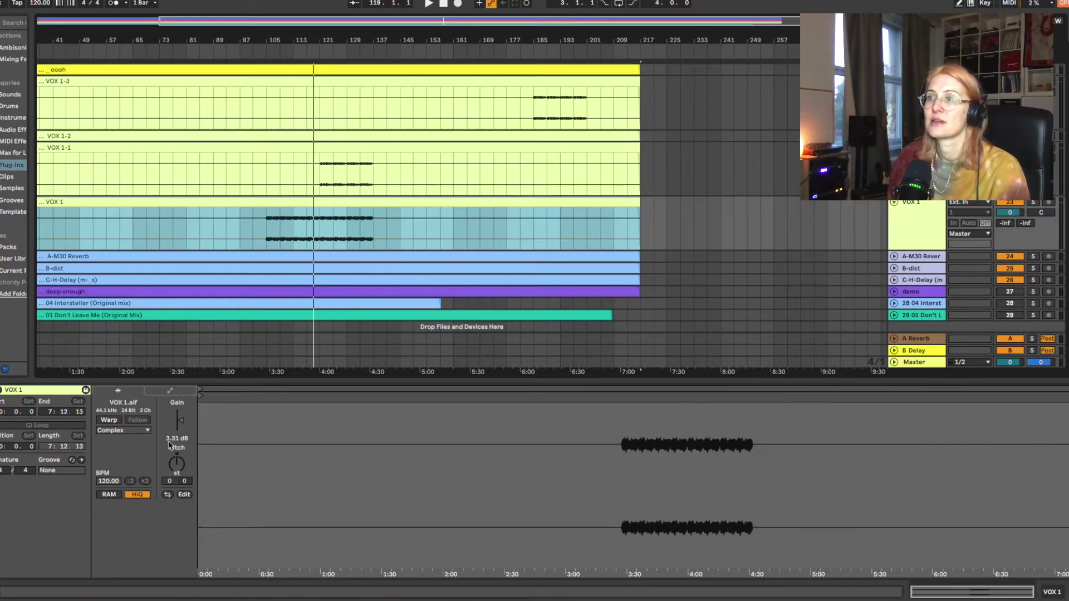
scroll(352, 220, up, 4)
click(345, 217)
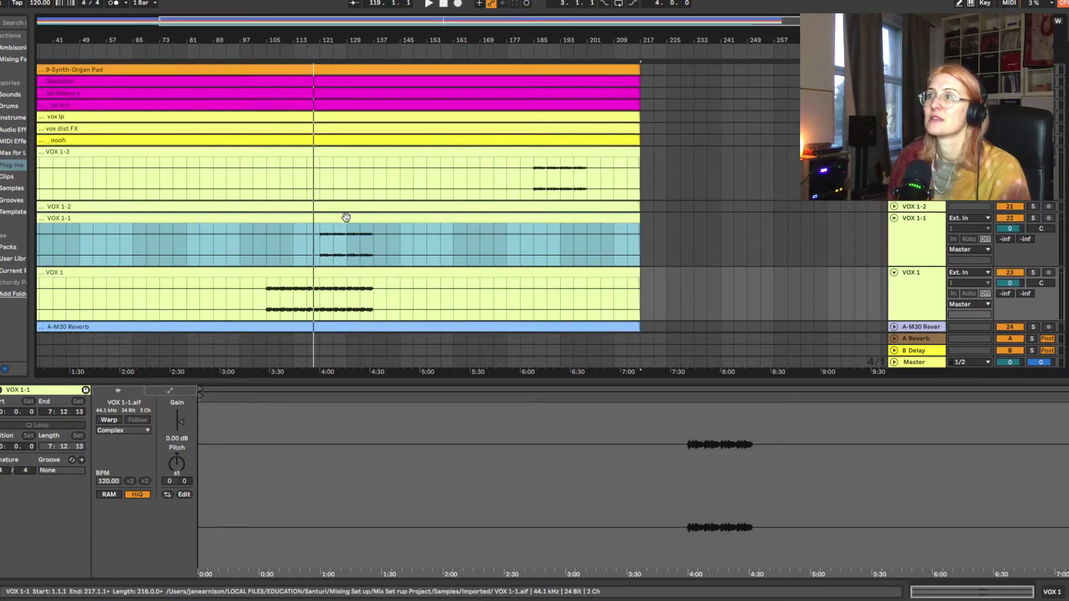
shift+click(336, 208)
shift+click(329, 149)
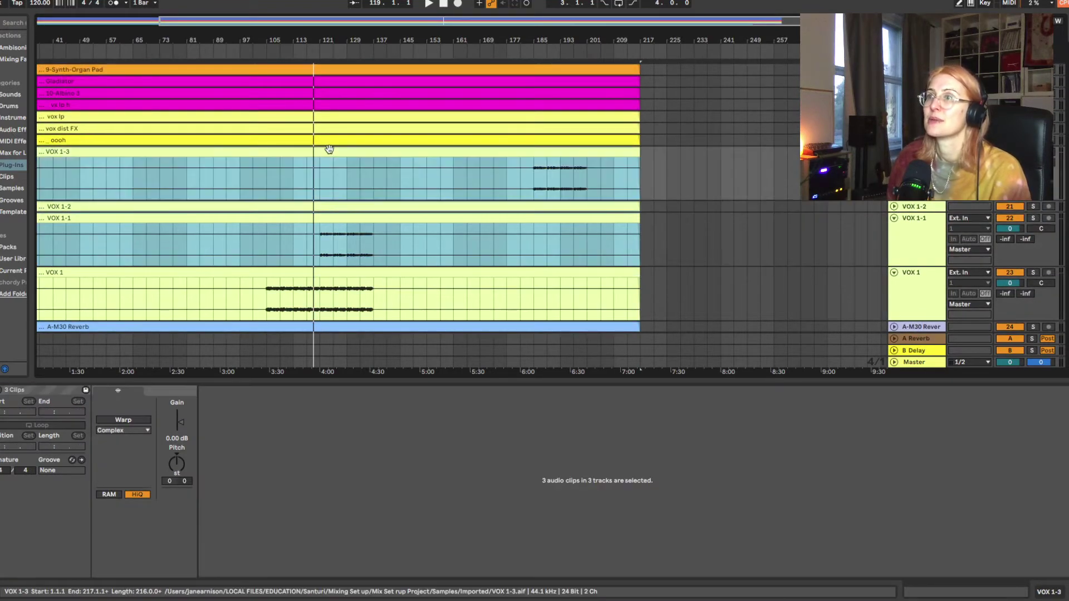
click(178, 422)
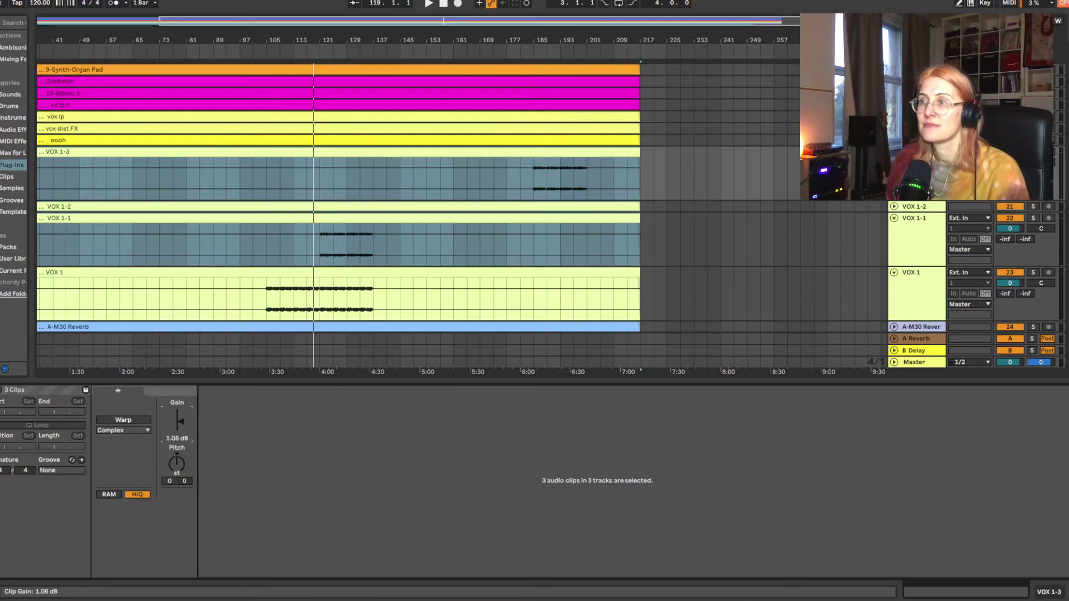
drag(179, 422, 179, 414)
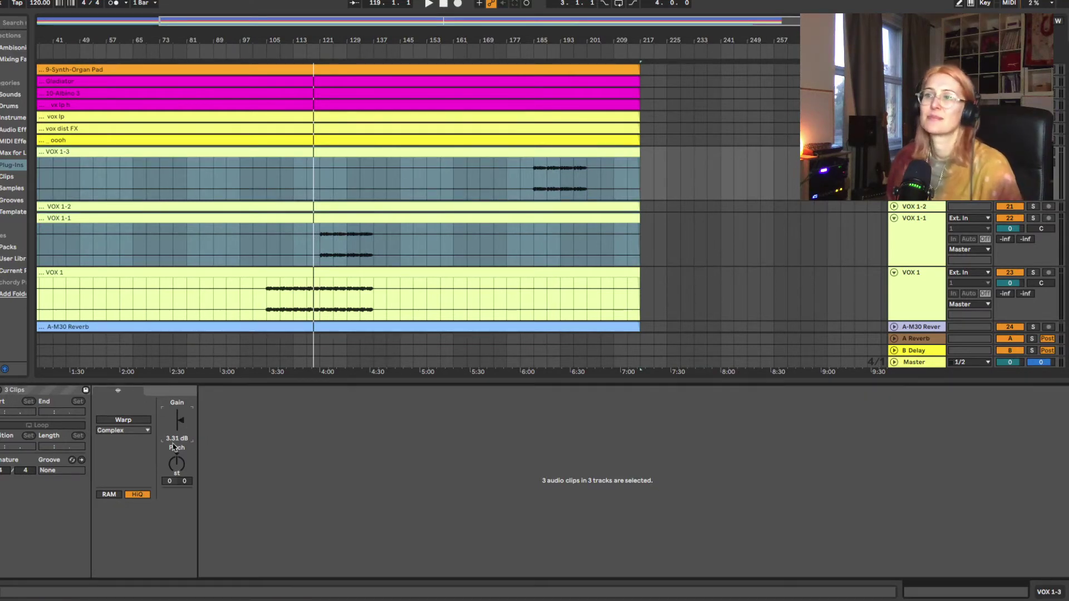
Step: Play from bar 121, set the VOX 1-1 clip gain to 2.81 dB and hide the clip view
click(320, 248)
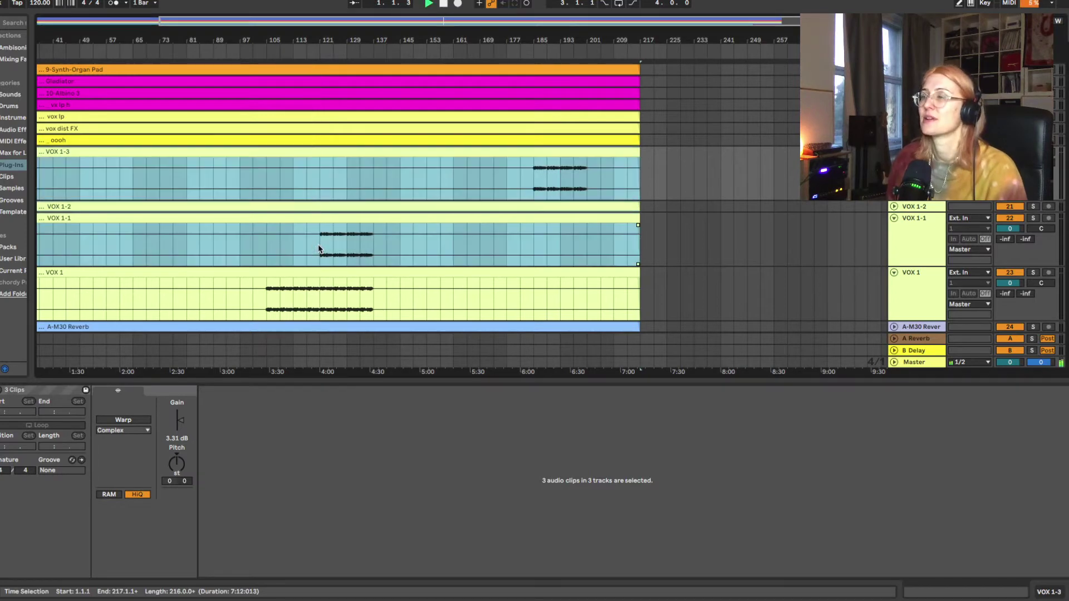
key(space)
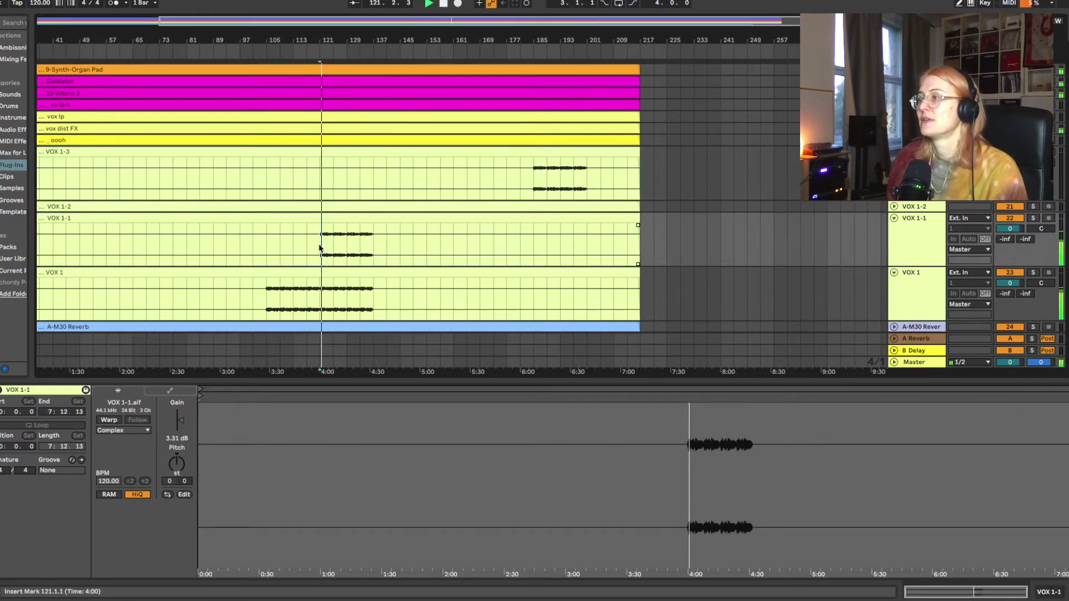
click(327, 222)
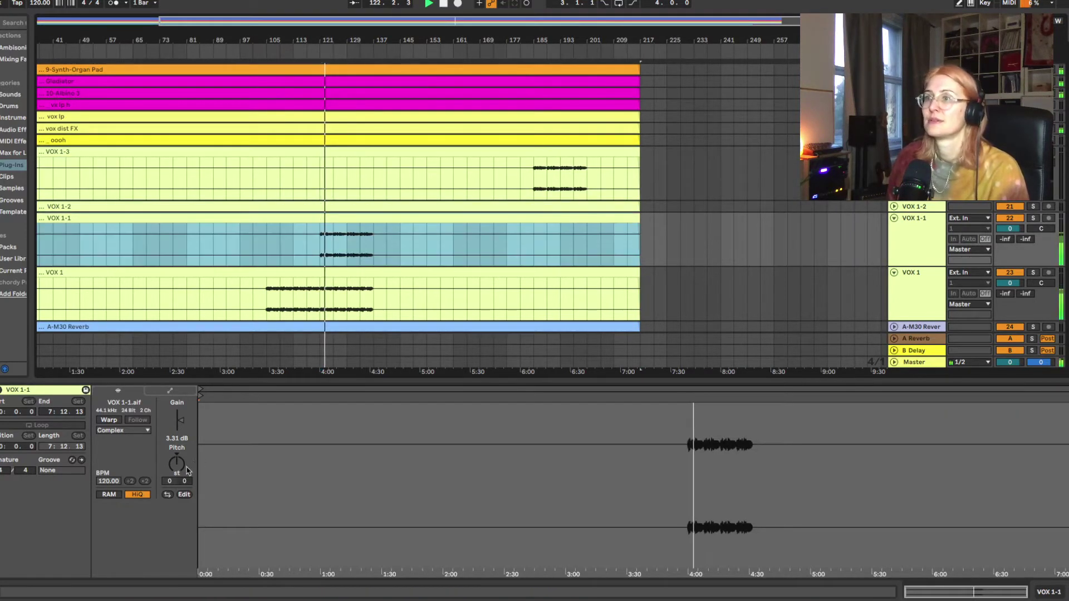
drag(184, 429, 184, 433)
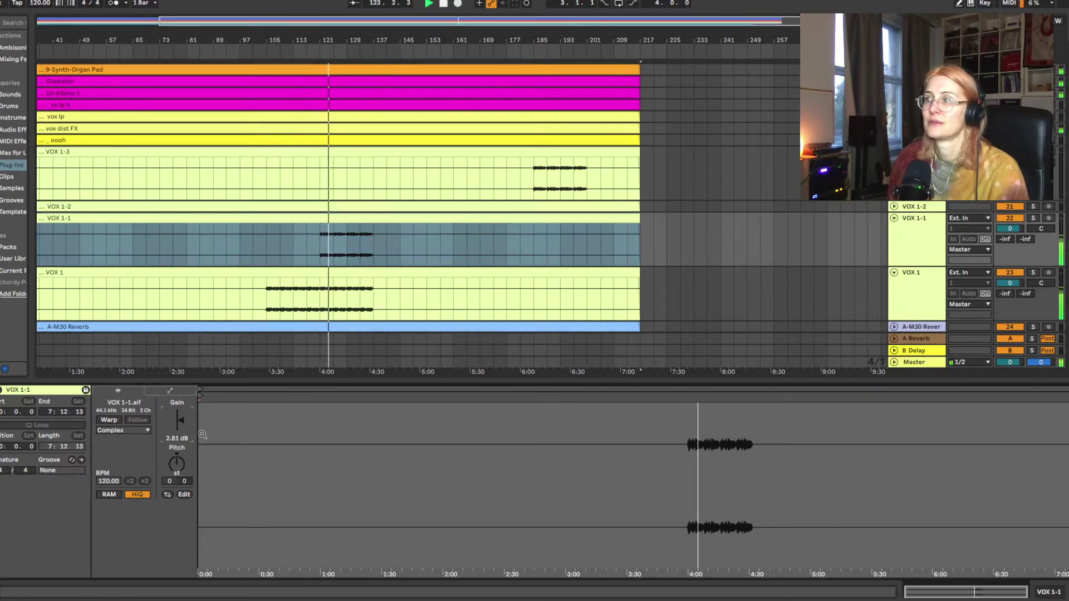
key(super+alt+l)
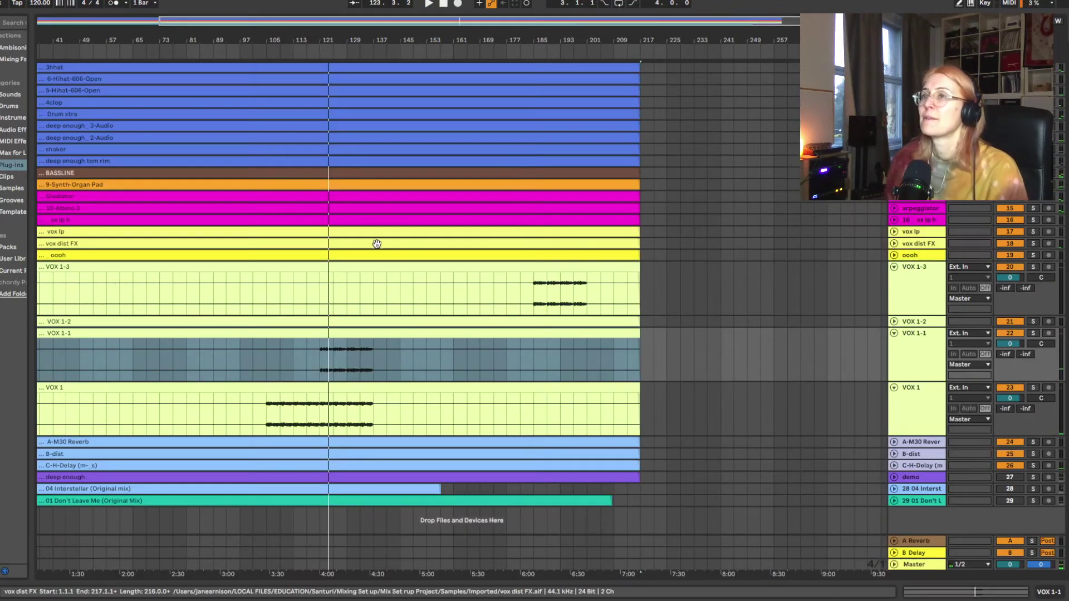
Step: Widen the browser, find Utility among the audio effects and add it to the BASSLINE track
scroll(267, 251, up, 1)
scroll(268, 253, left, 3)
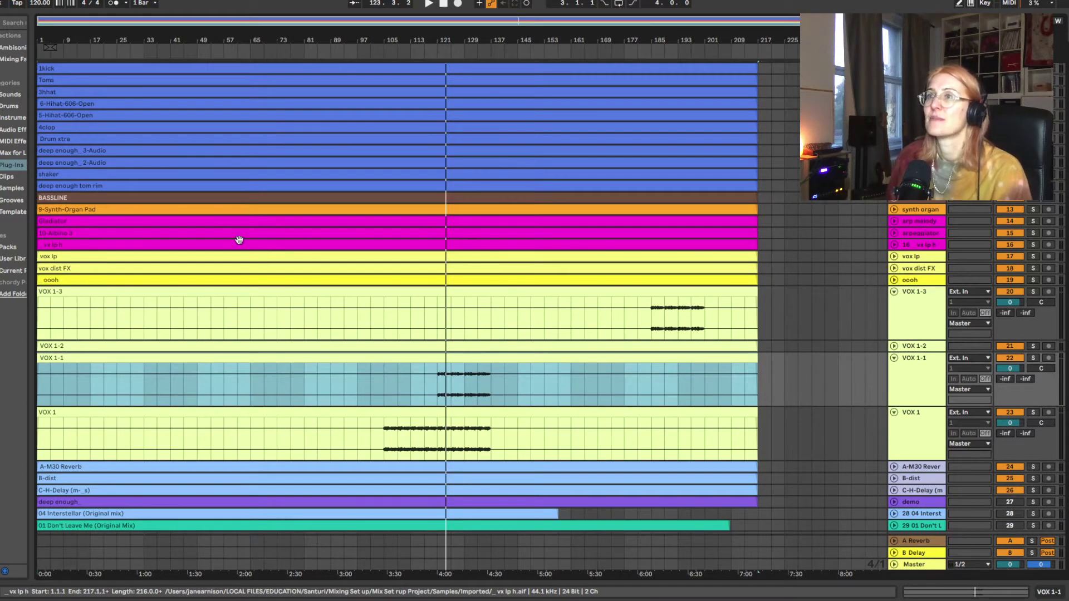
scroll(139, 111, down, 1)
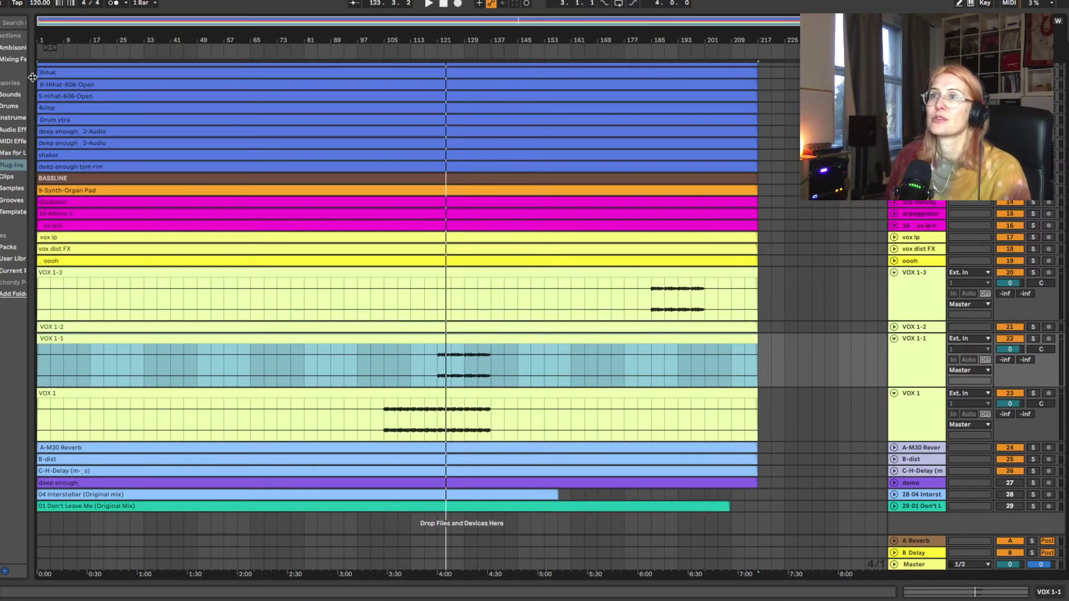
drag(33, 77, 166, 97)
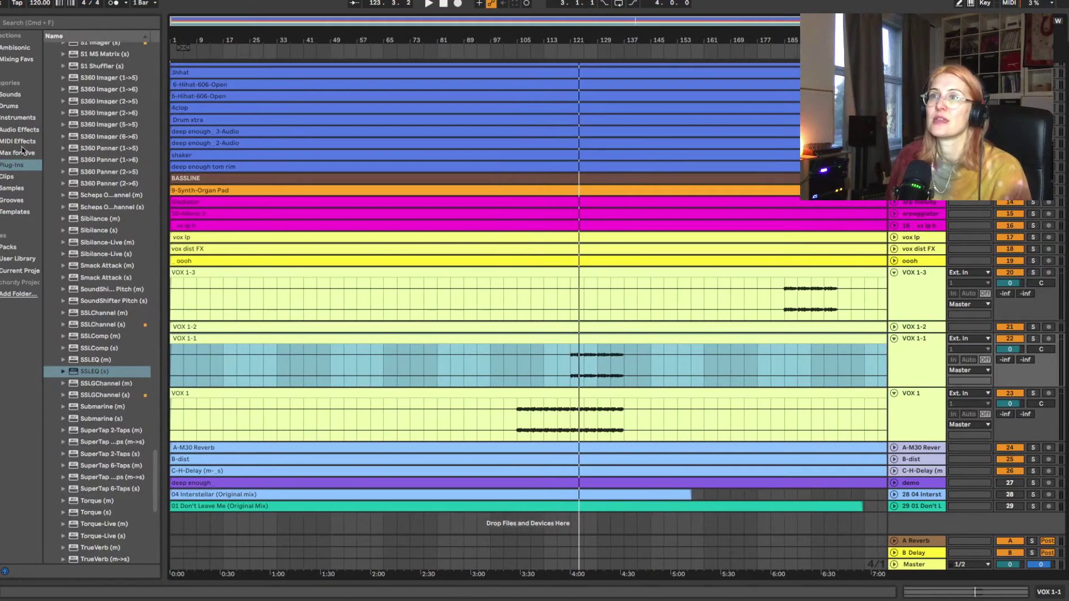
click(13, 130)
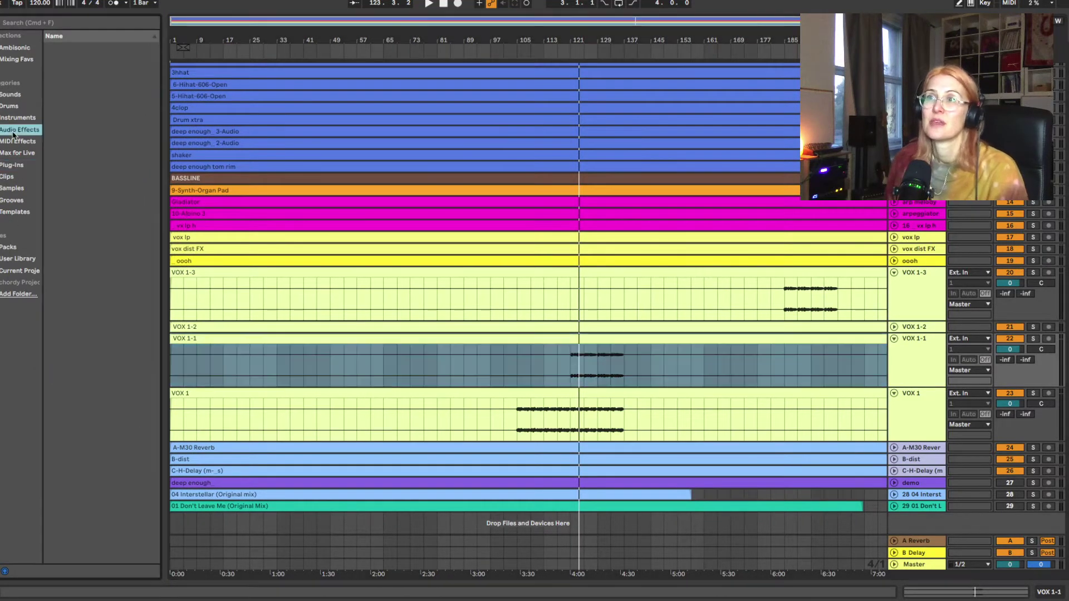
click(78, 166)
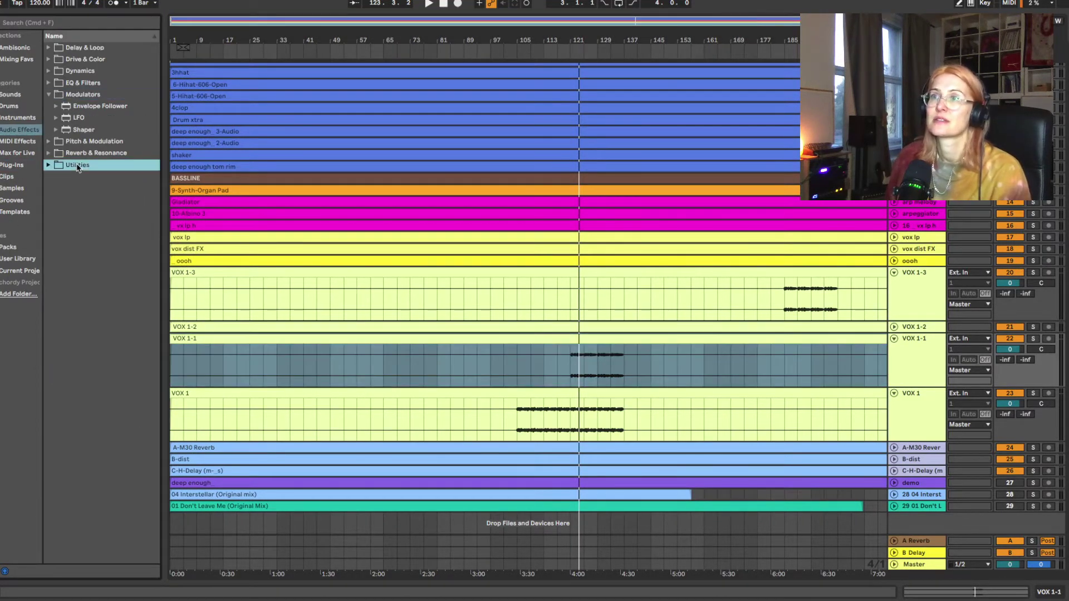
click(48, 165)
click(80, 190)
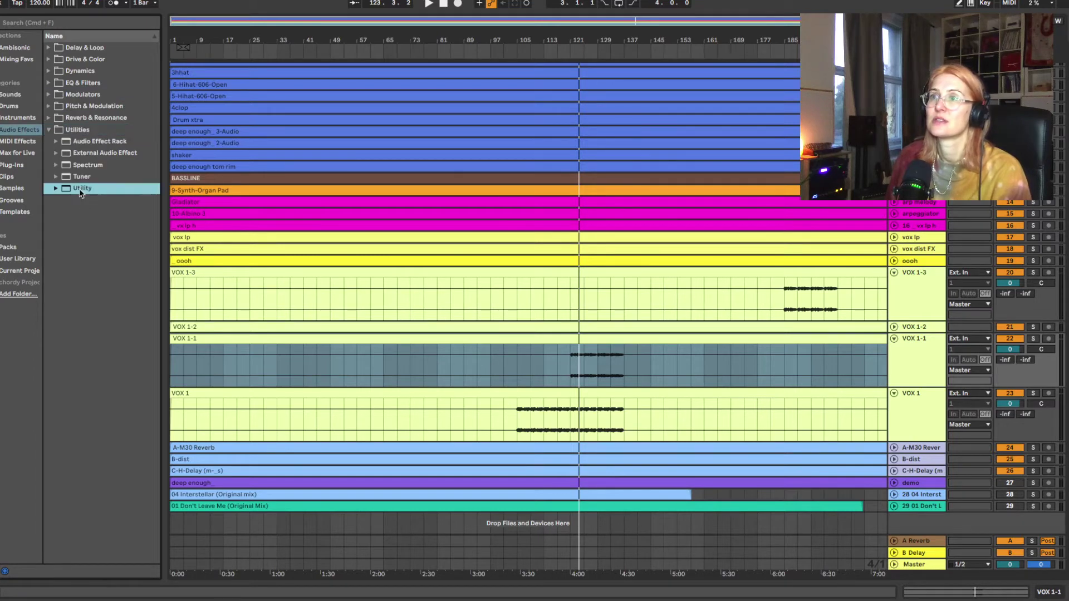
drag(64, 190, 360, 180)
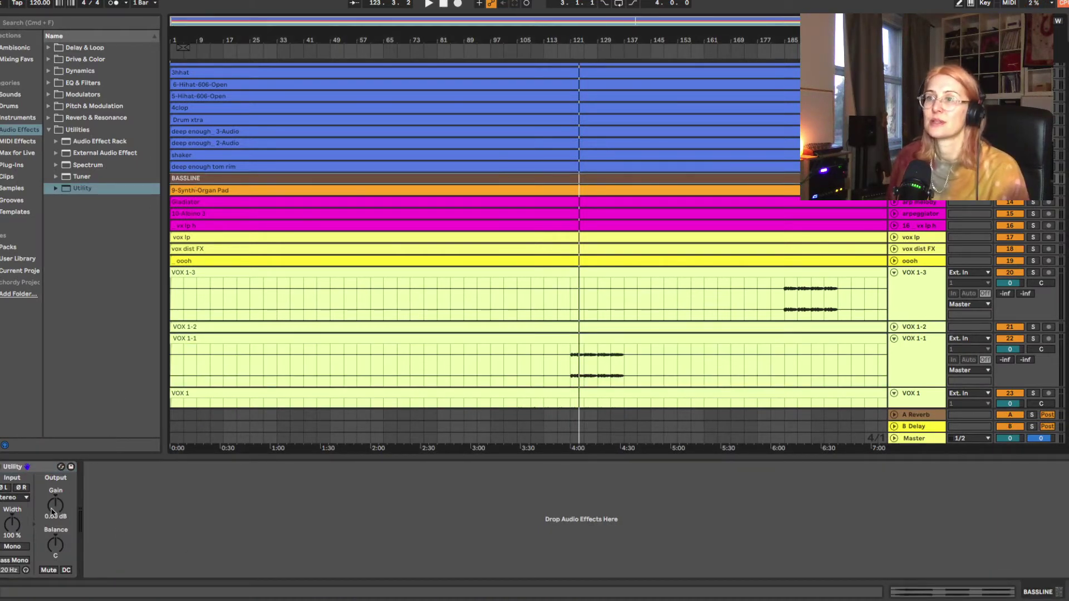
Step: Play from around bar 63 and set the gain of the BASSLINE track's Utility to 4.44 dB
key(space)
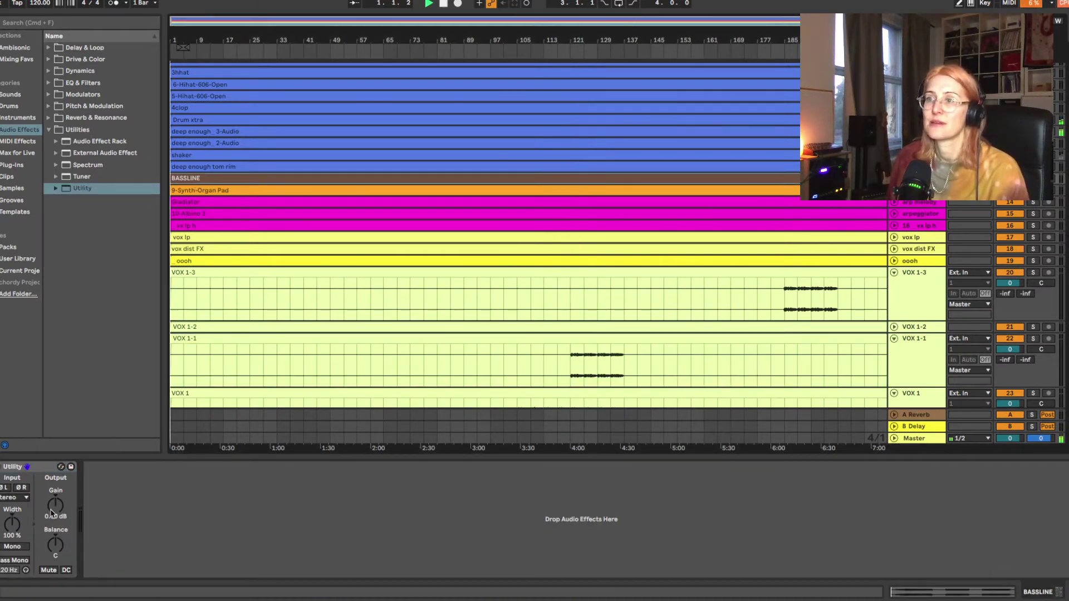
click(381, 50)
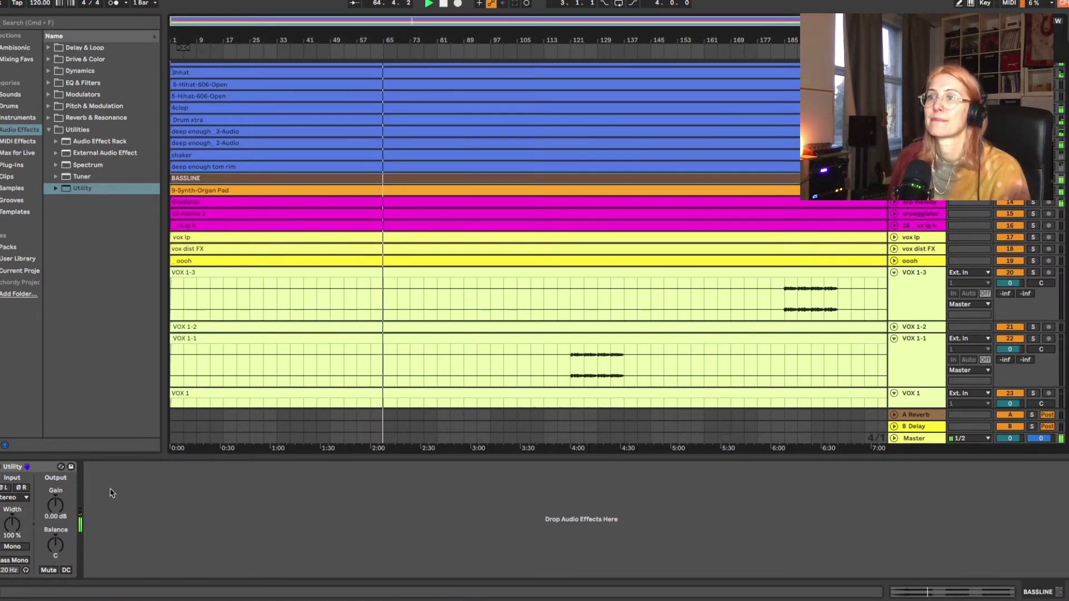
drag(55, 505, 55, 493)
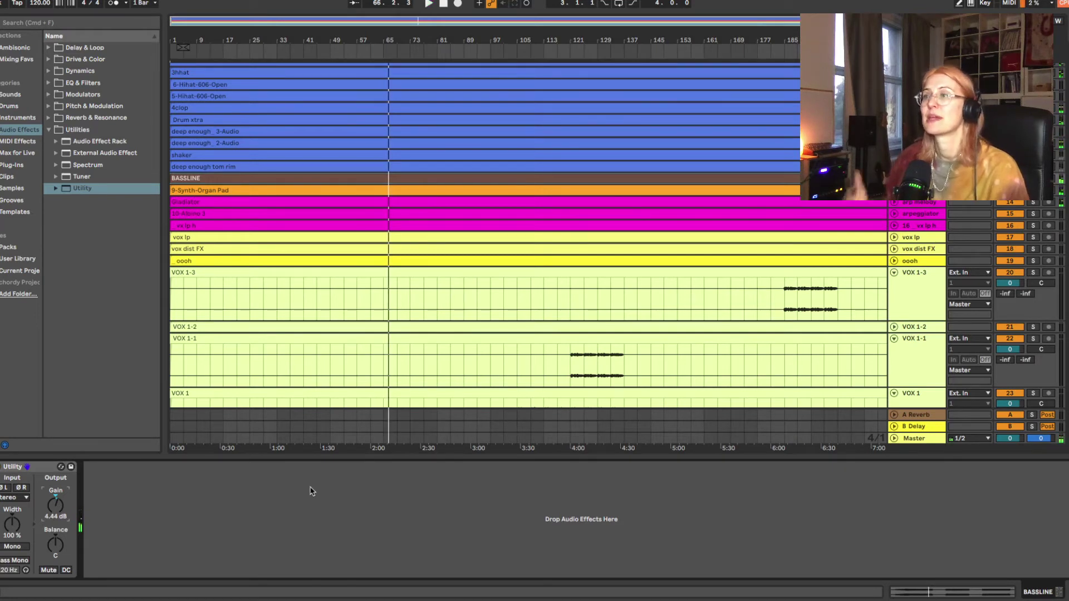
Step: Compare the BASSLINE track's Utility device with the gain control in the VOX 1-1 clip's details, and hide the clip view
scroll(552, 210, up, 2)
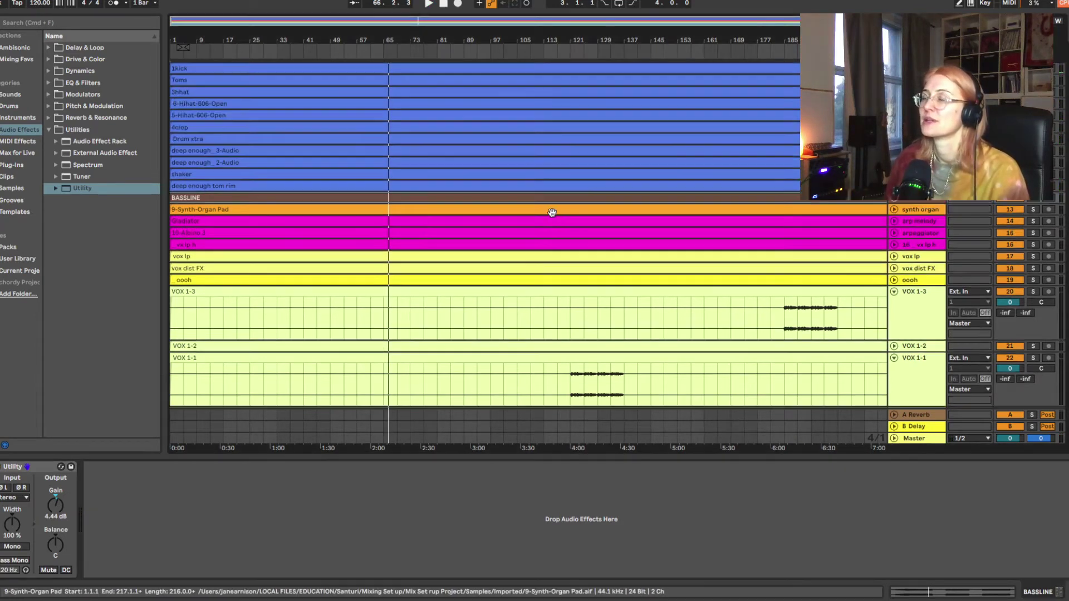
click(41, 467)
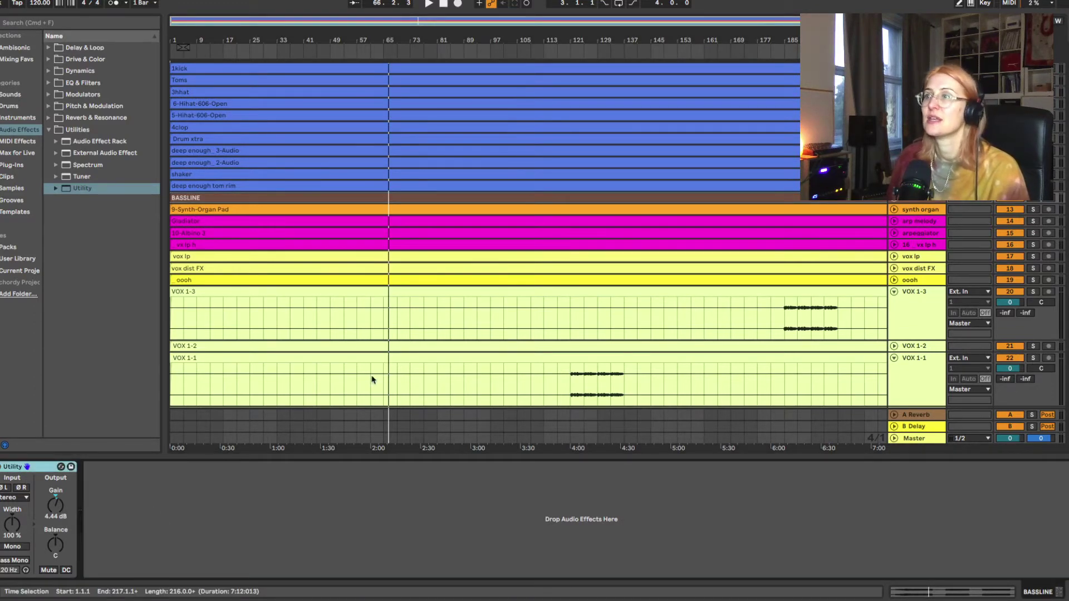
double_click(370, 357)
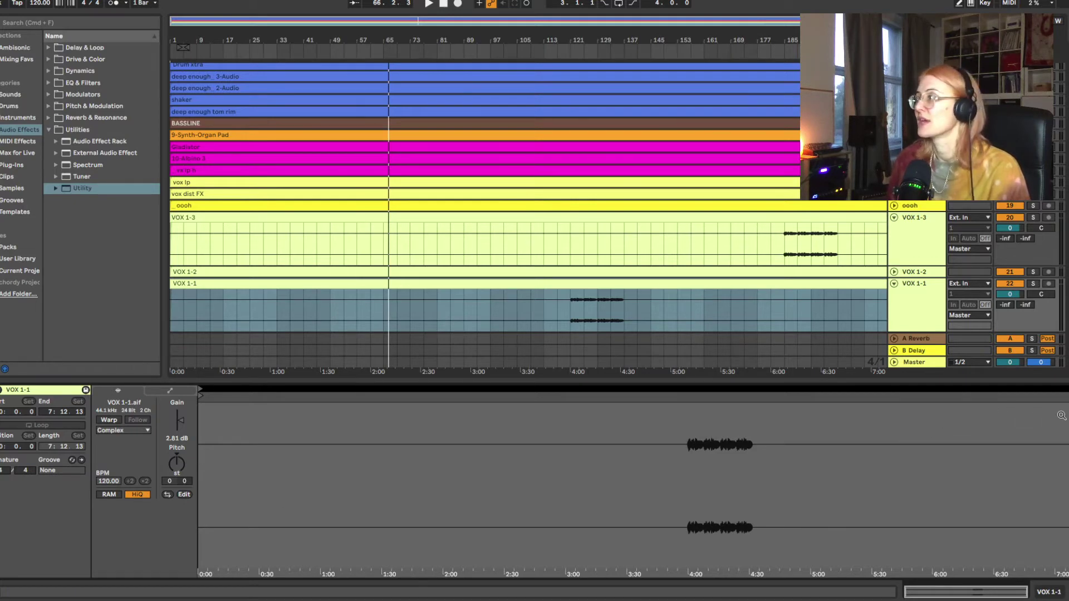
key(super+alt+l)
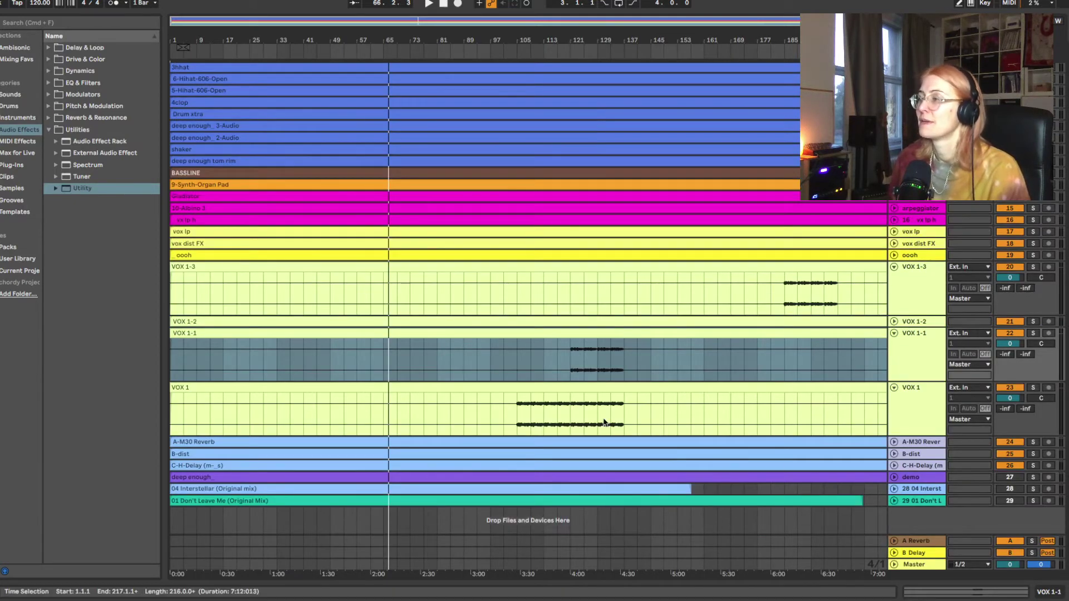
Step: Select all tracks in the Session View and lower their volume faders together to about -12 dB
key(Tab)
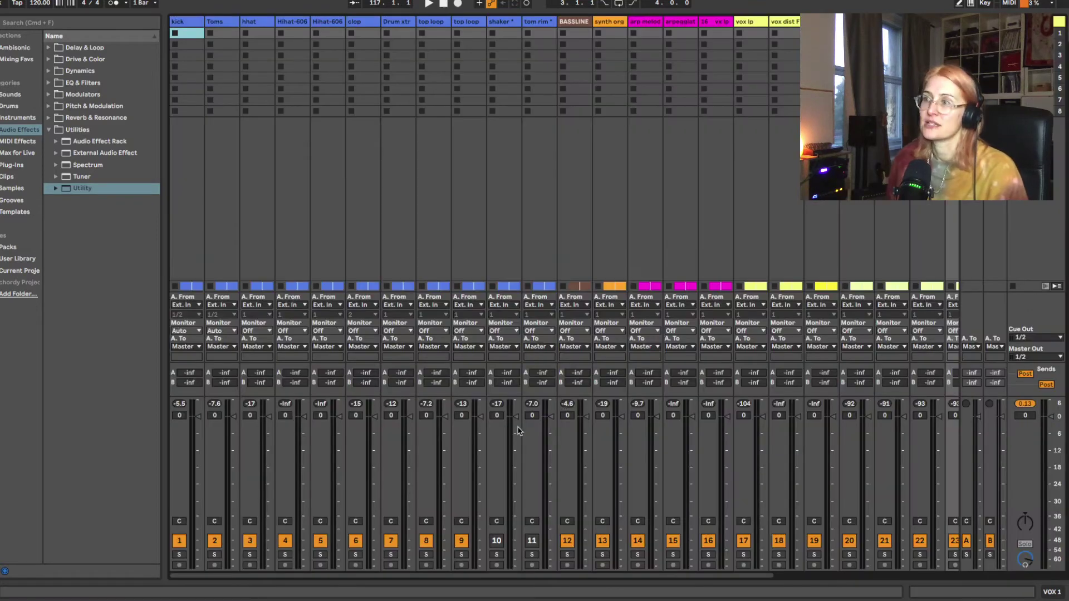
click(191, 23)
scroll(228, 30, right, 8)
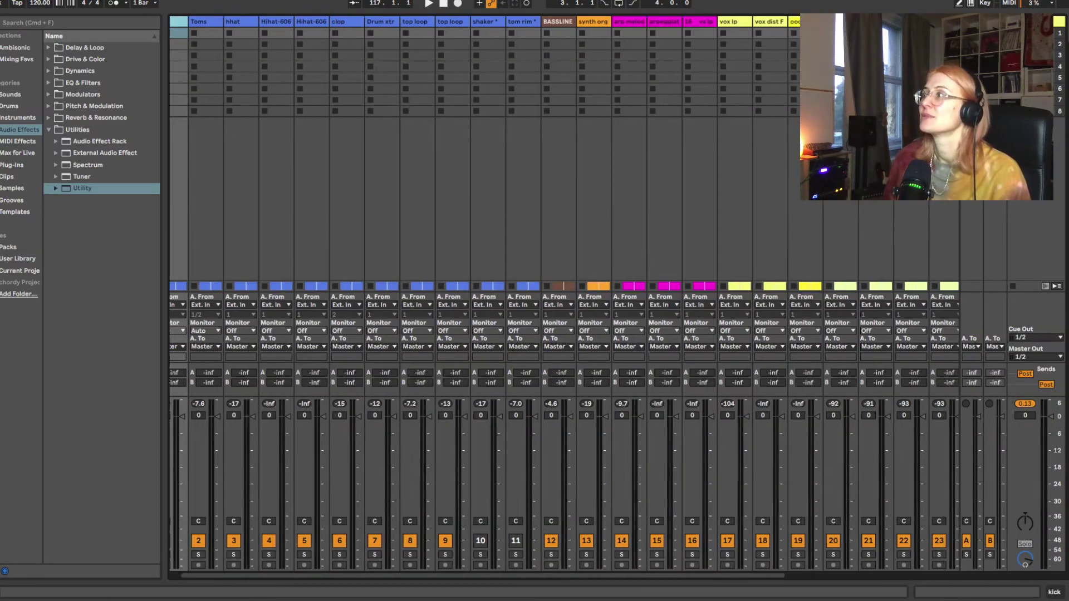
key(super+a)
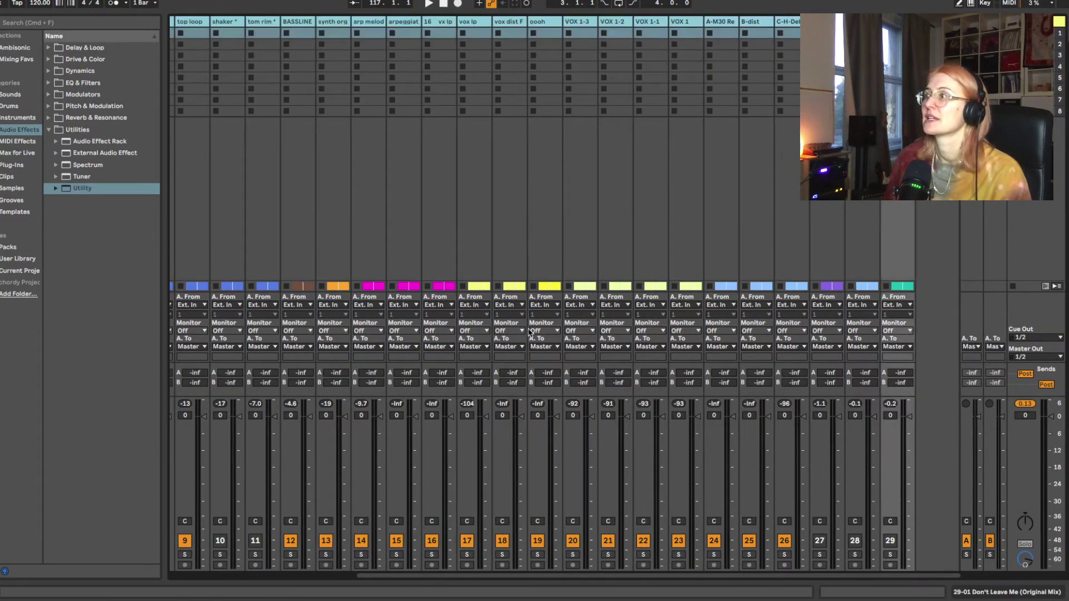
scroll(530, 332, left, 8)
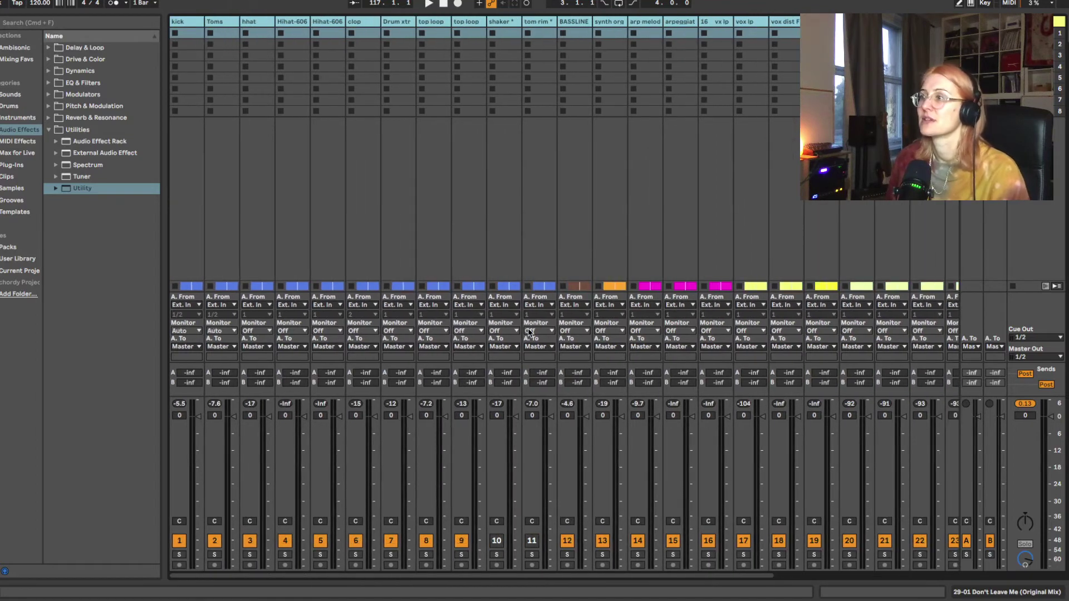
click(410, 421)
drag(410, 417, 410, 432)
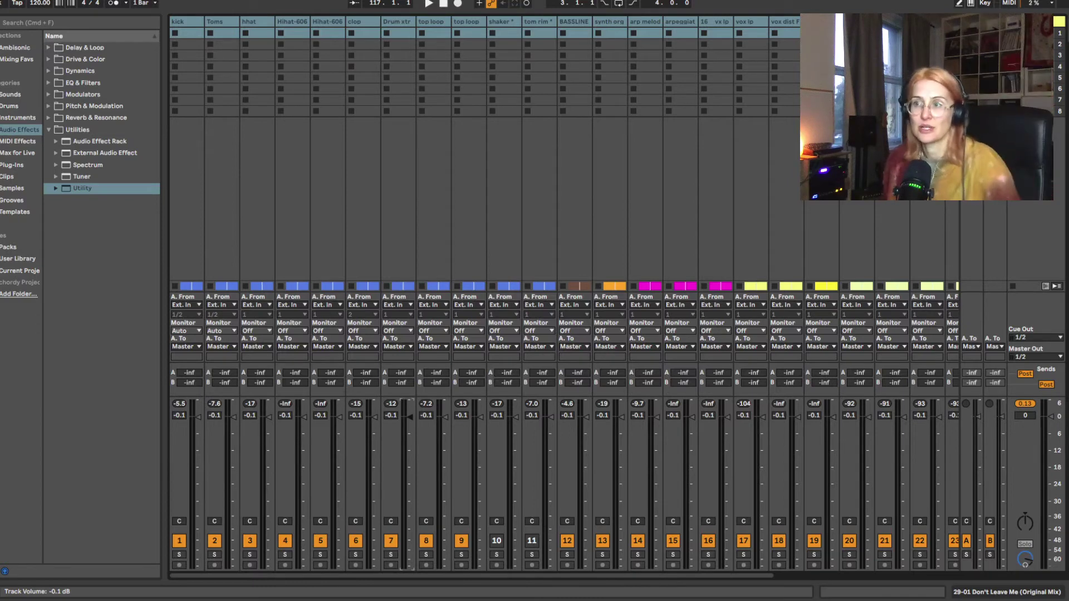
drag(410, 417, 410, 450)
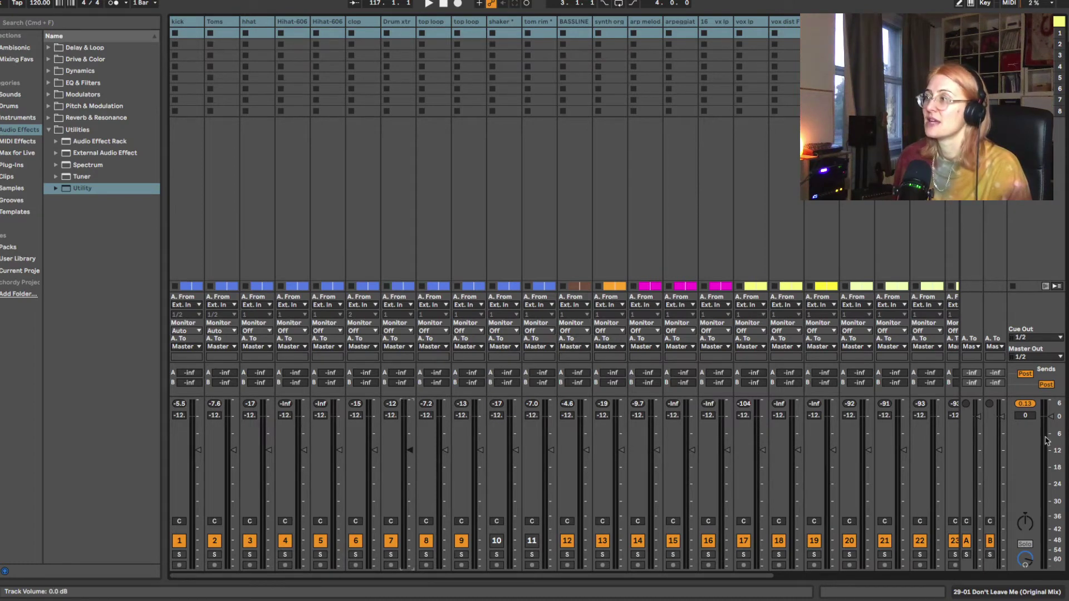
Step: Raise the selected tracks' faders together to -9.8 dB while the mix plays, and reset the master's peak level
click(1031, 404)
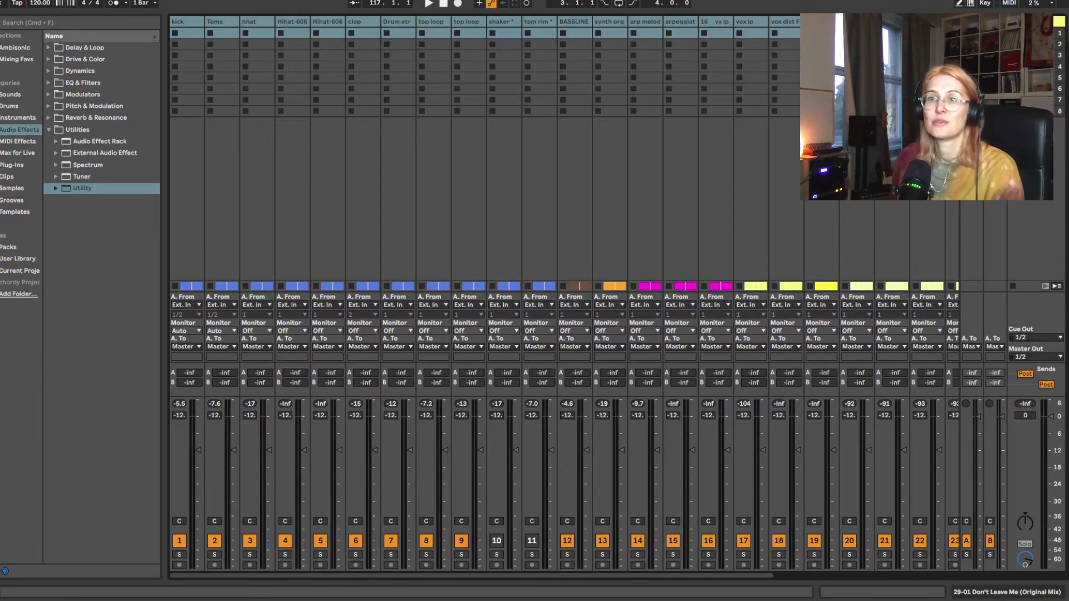
key(space)
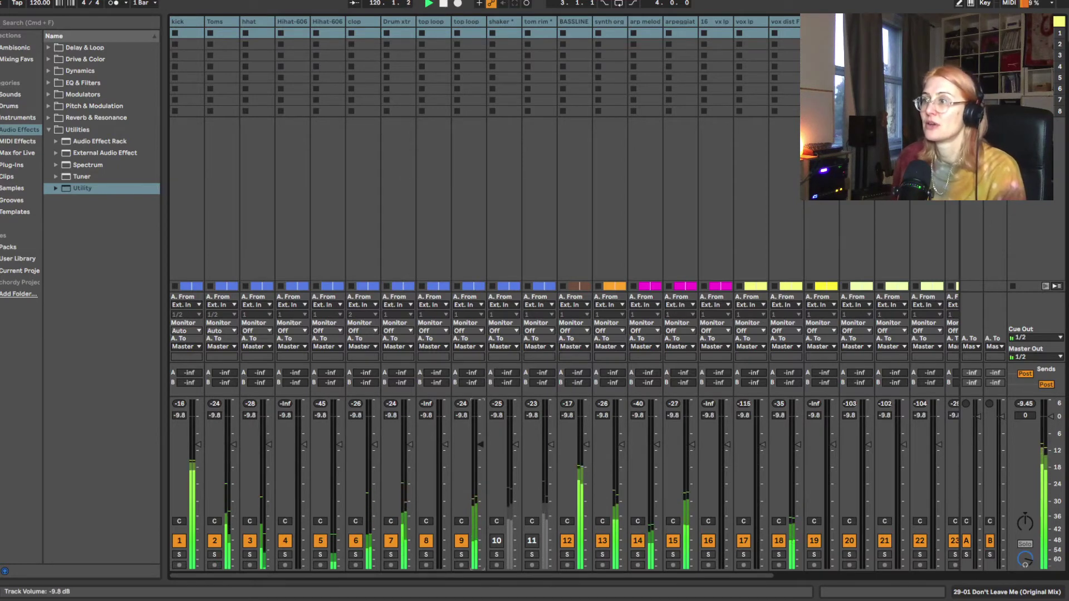
drag(482, 451, 480, 444)
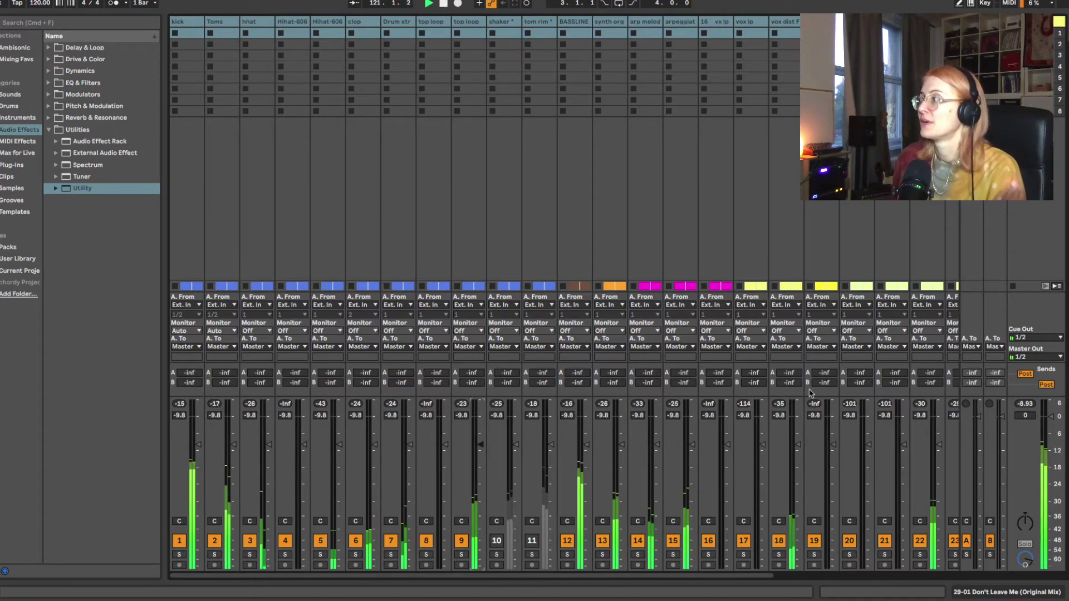
click(1026, 404)
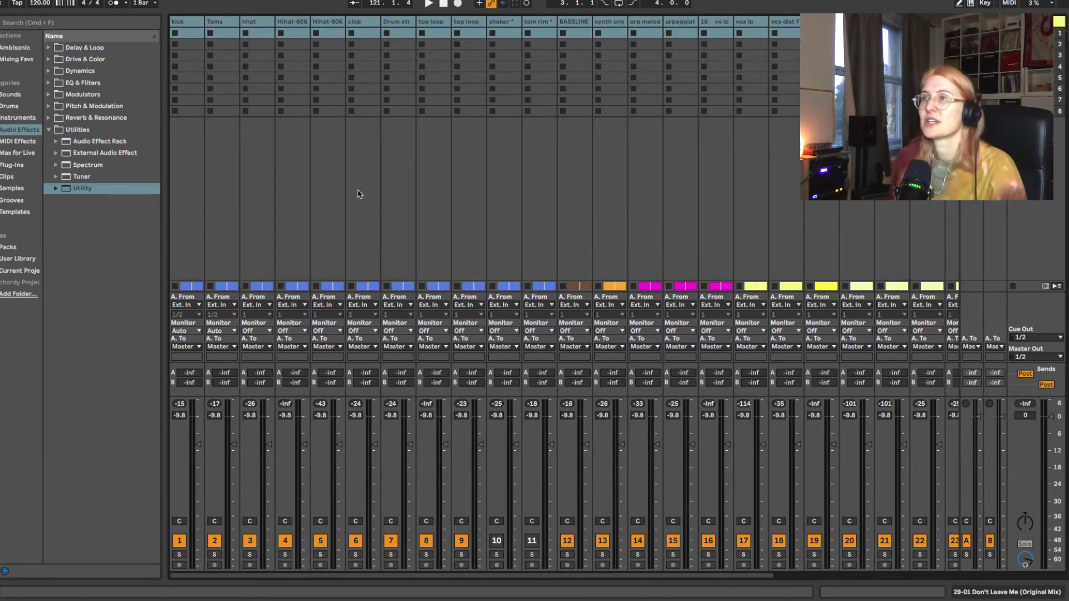
Step: Deselect the group of tracks and compare the Utility devices on the BASSLINE and kick tracks
click(287, 186)
click(183, 25)
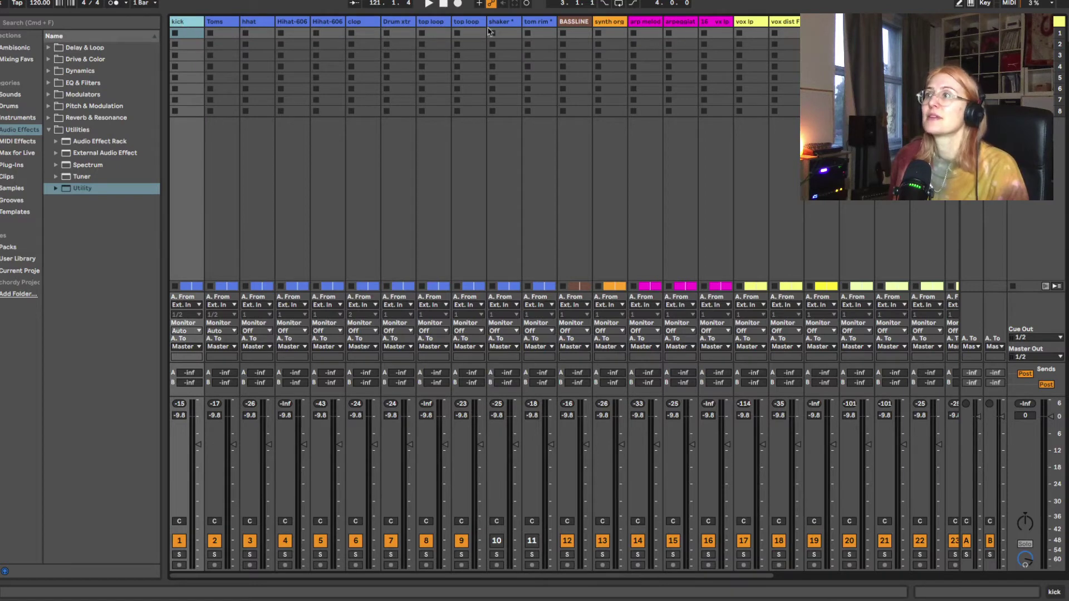
double_click(566, 26)
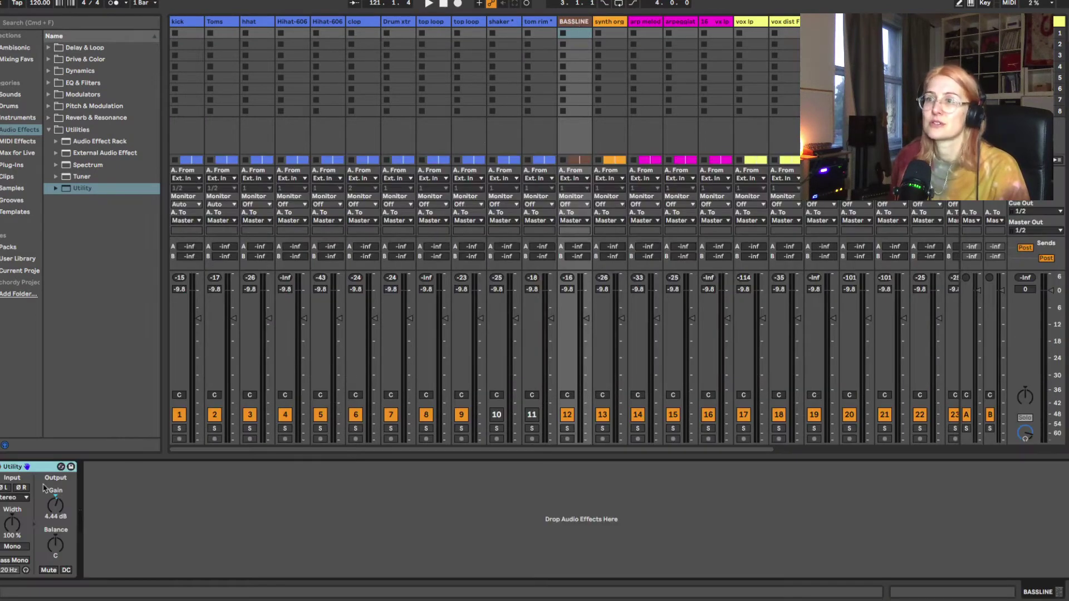
click(187, 24)
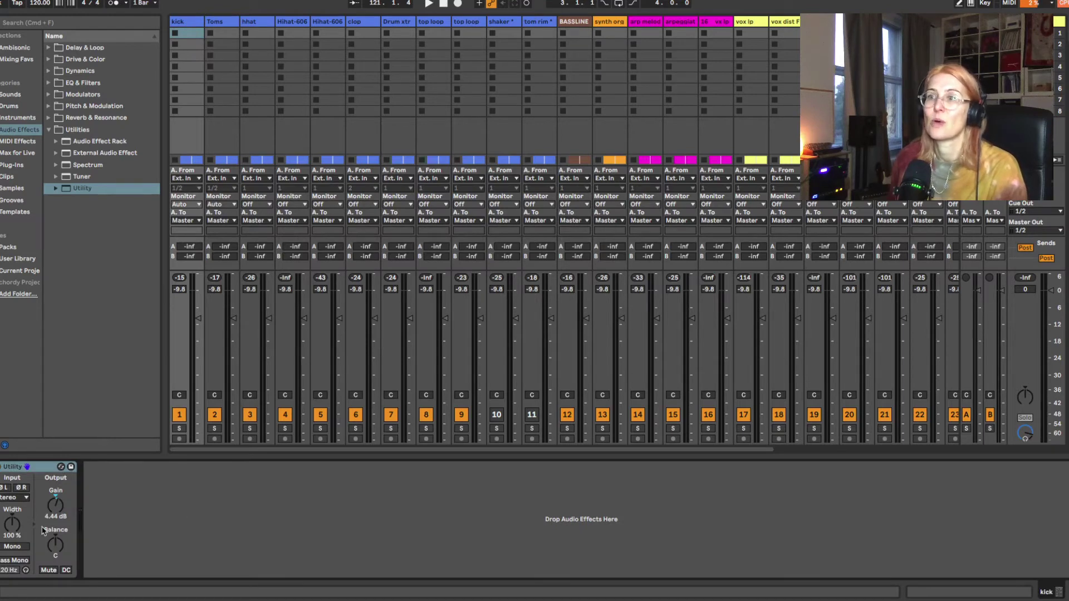
click(573, 24)
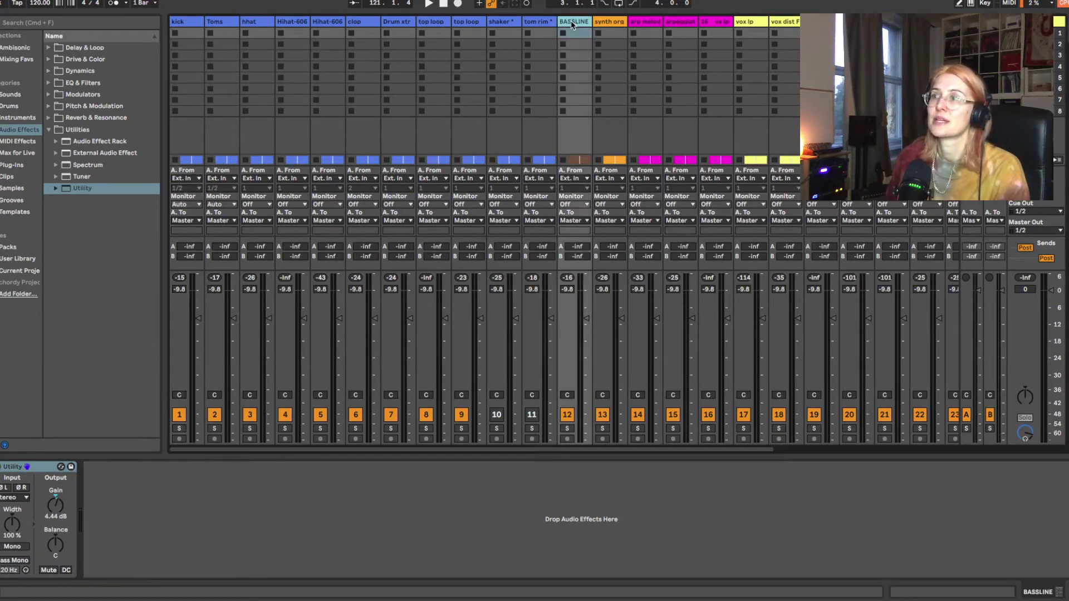
click(187, 22)
Step: Play the mix briefly to check the kick and master levels, and hide the device view
key(space)
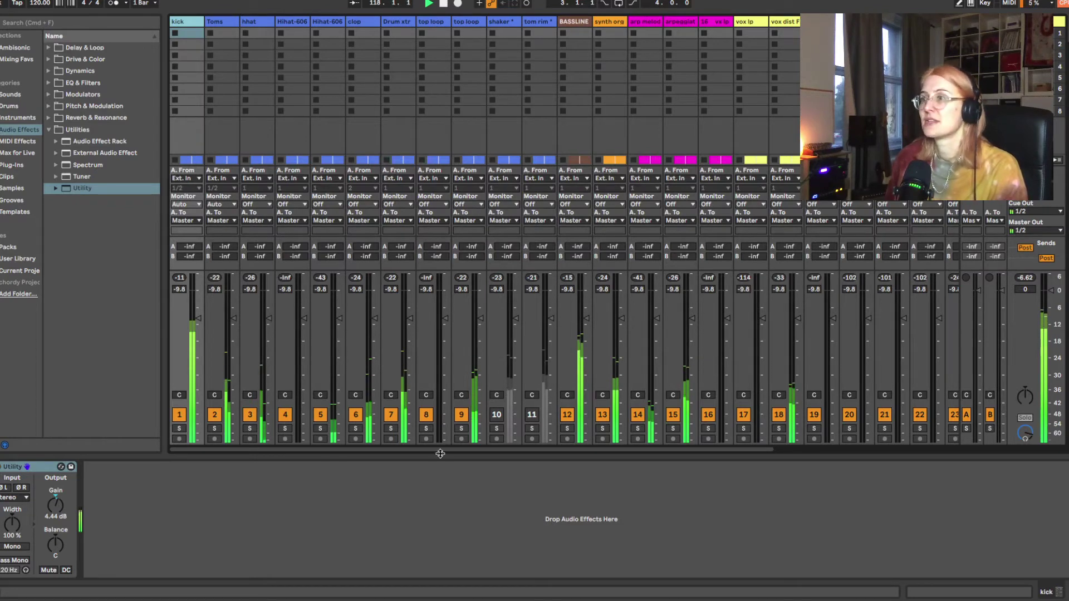
key(space)
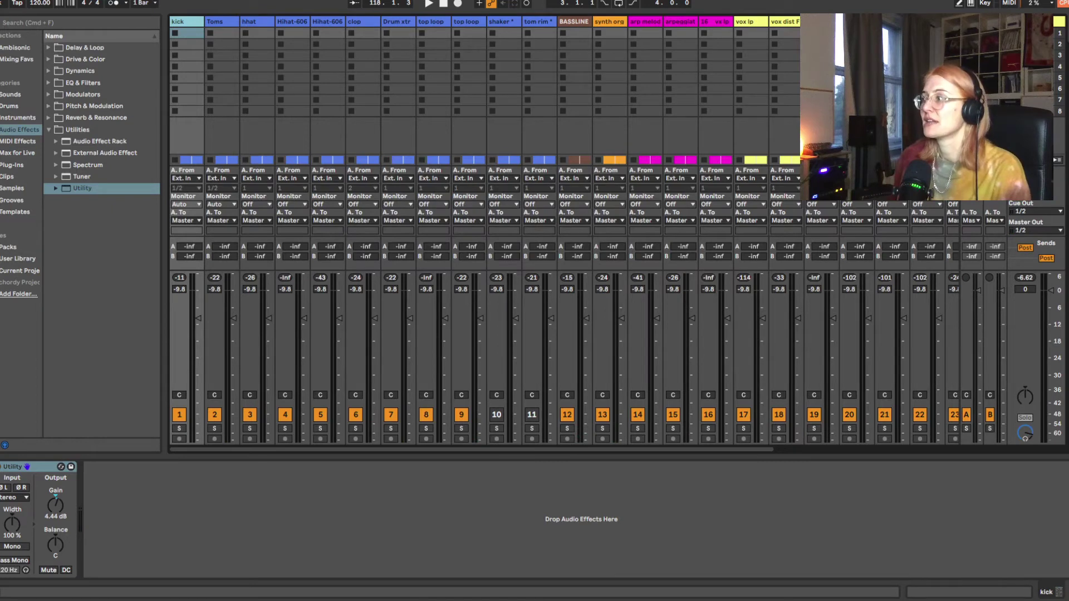
click(1058, 592)
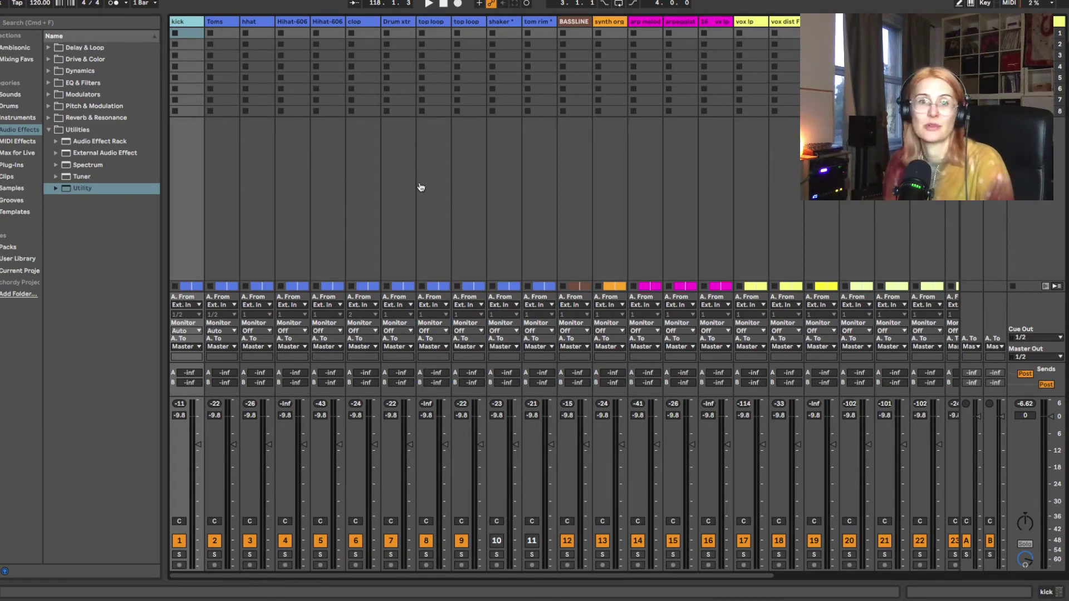
Step: Switch to the Keynote presentation and show the slide "STEP 3: LISTEN & PLAN"
key(super+Tab)
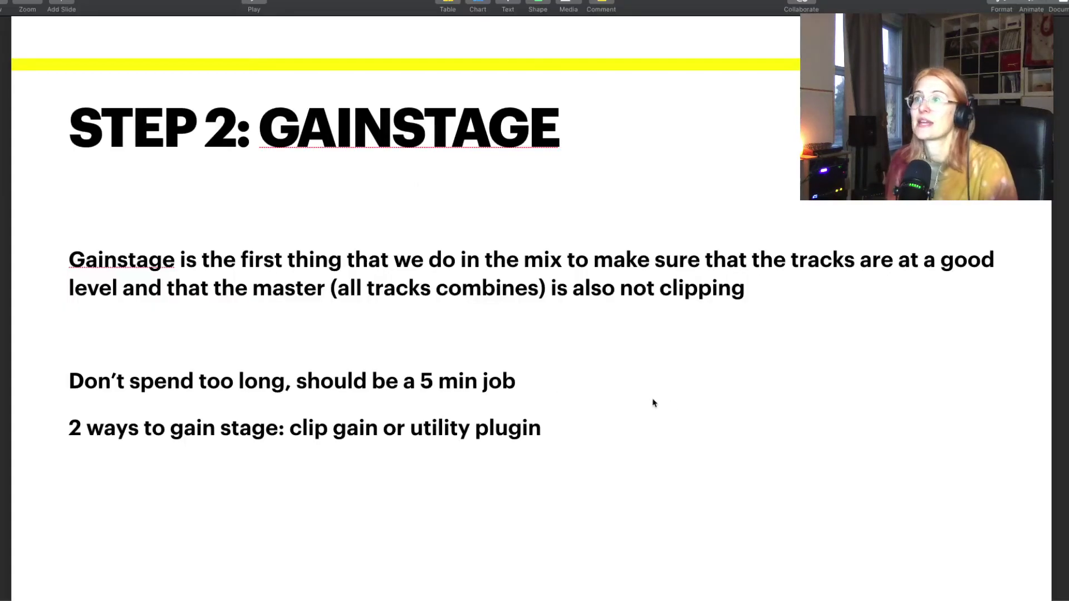
key(Down)
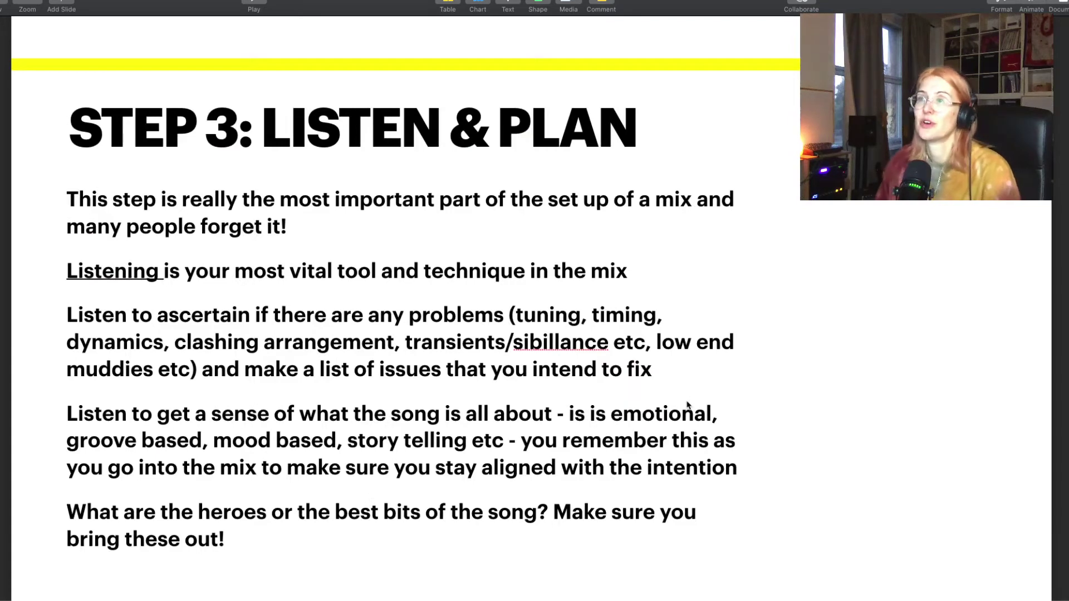
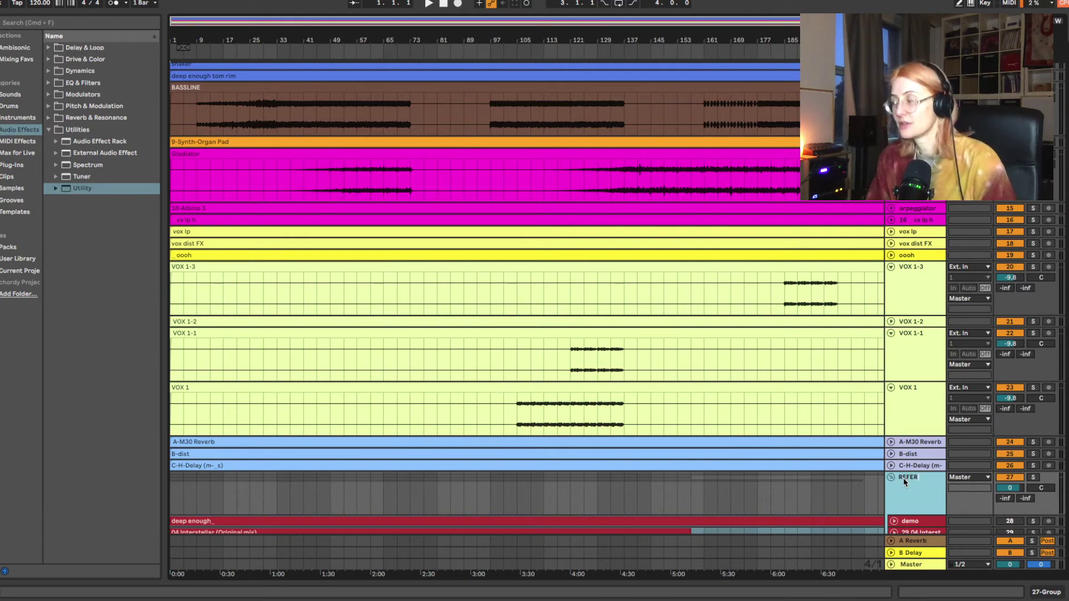
Step: In the Session View, route the REFERENCES group's audio output to Ext. Out 1/2 instead of the Master
key(Tab)
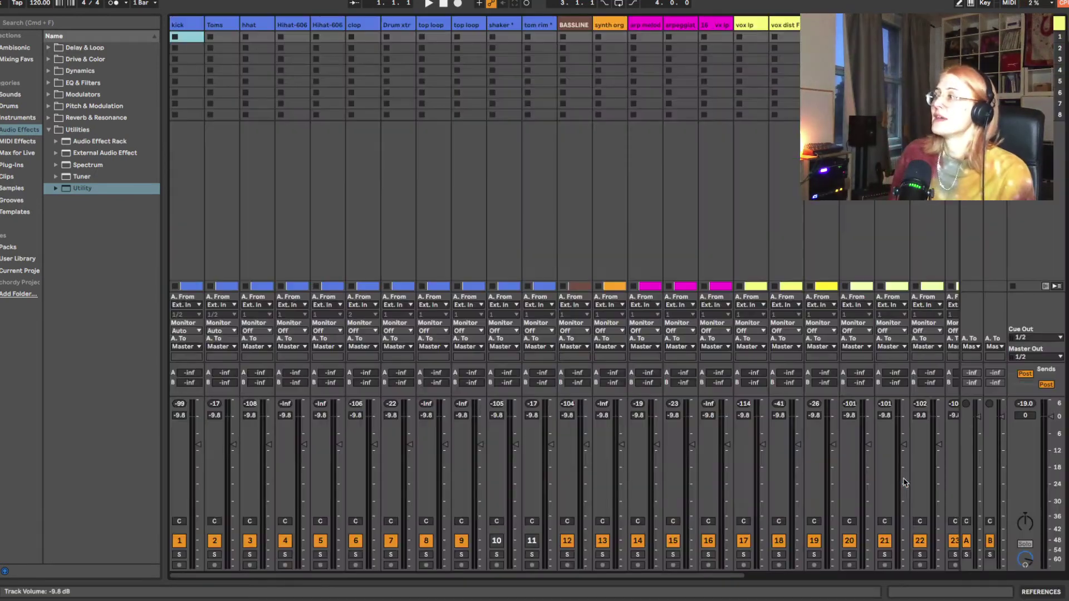
scroll(863, 439, right, 10)
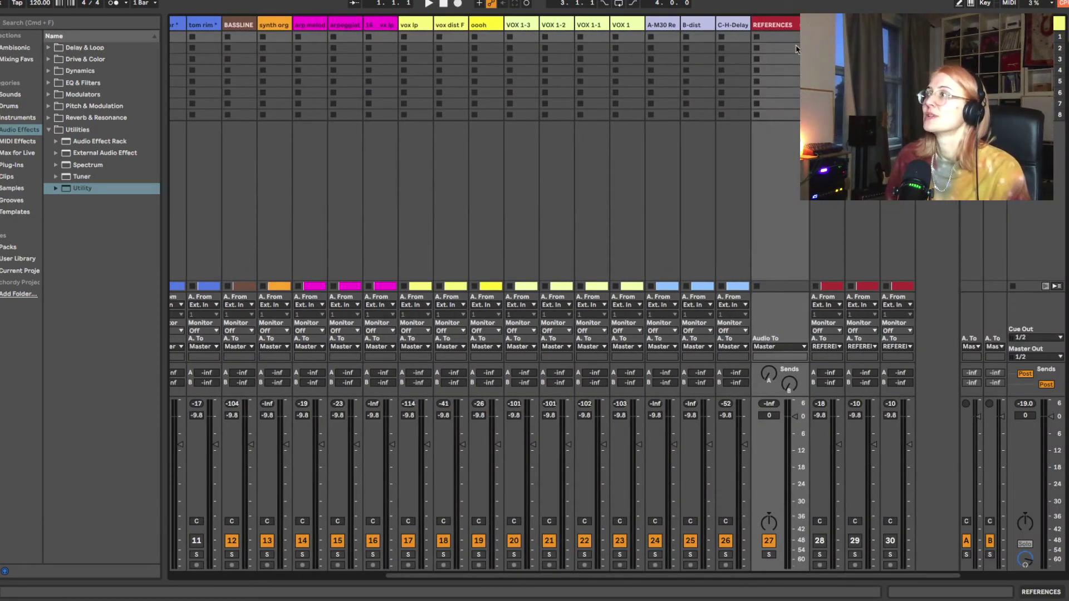
click(764, 23)
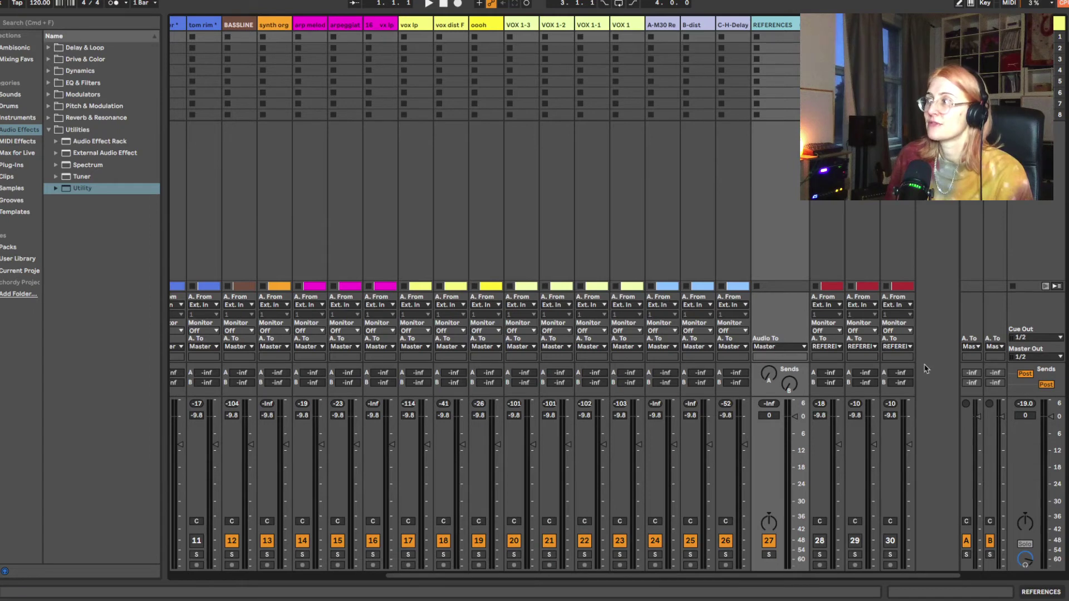
click(1036, 312)
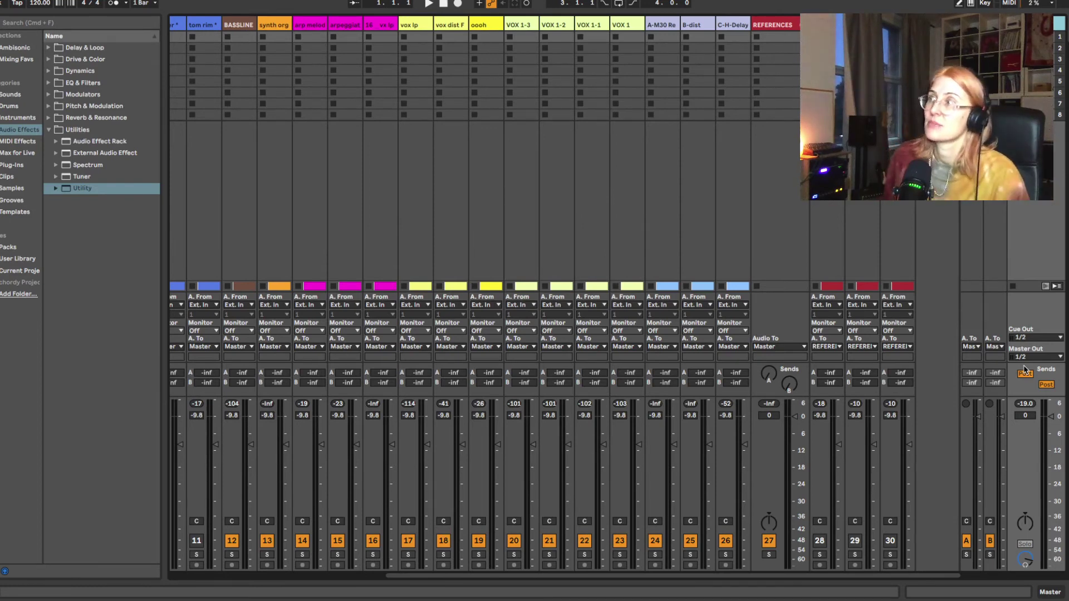
click(768, 35)
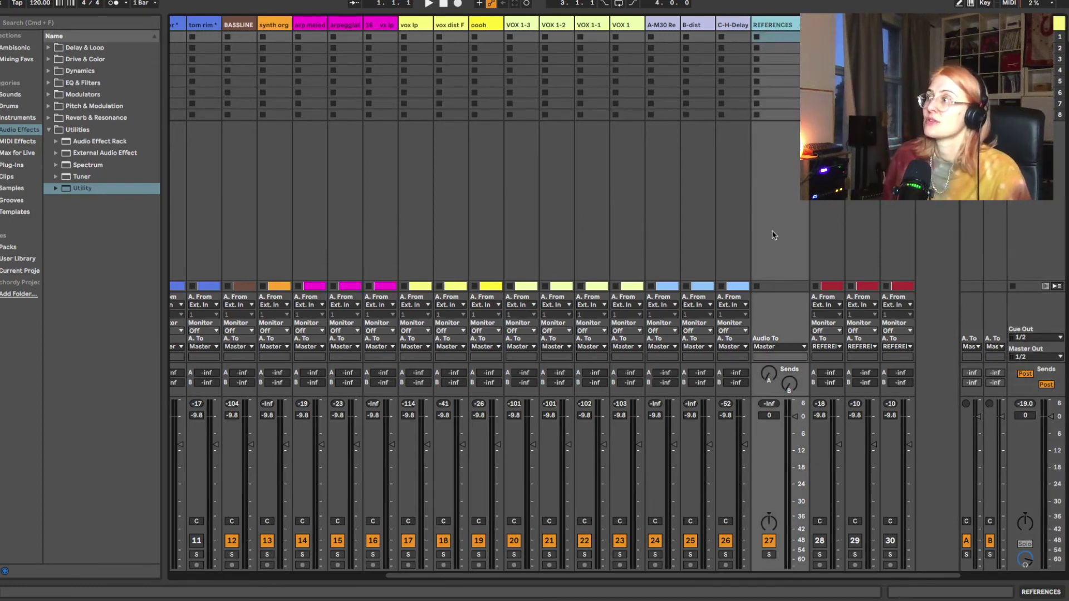
click(771, 348)
click(772, 36)
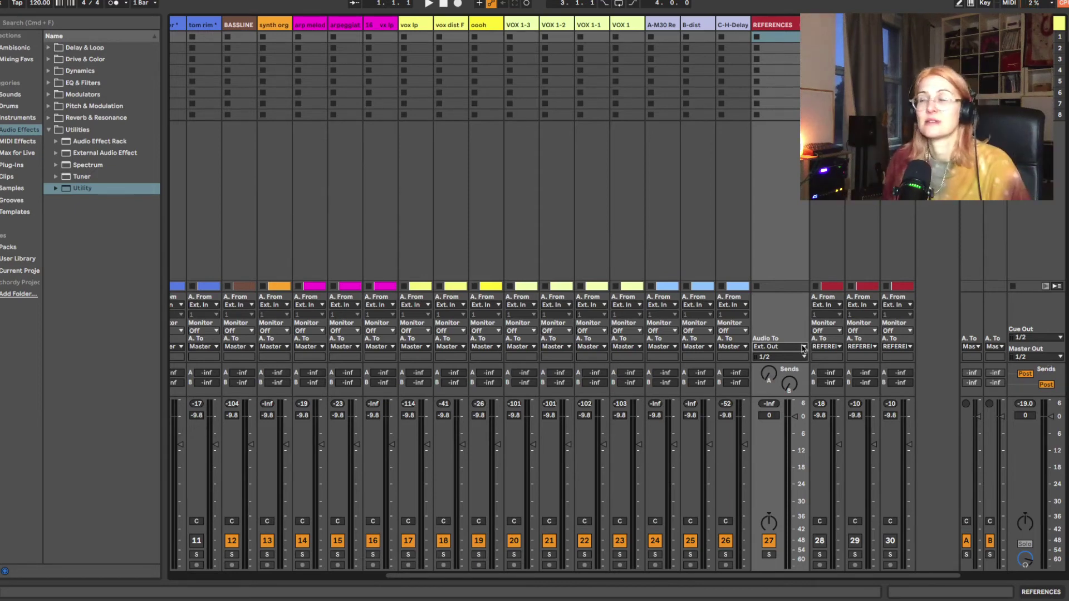
click(1059, 24)
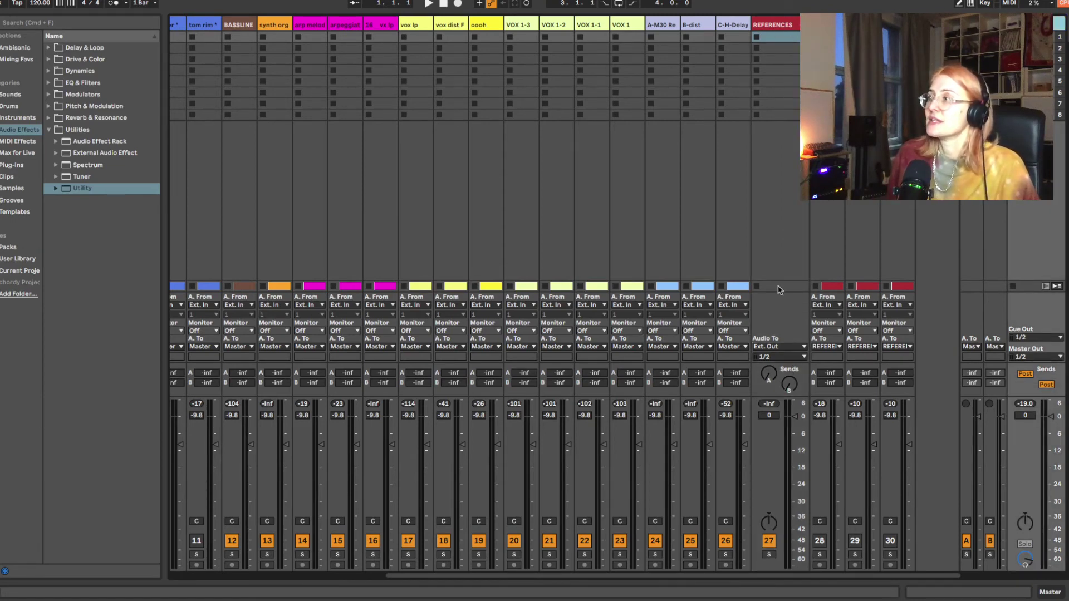
click(768, 27)
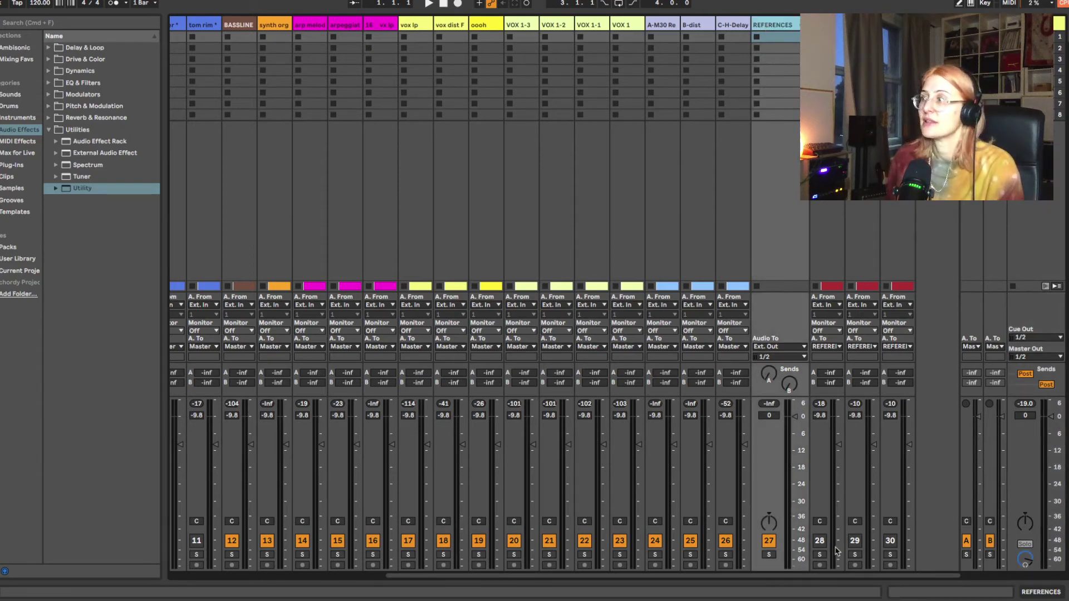
Step: Unfold the 04 Interstellar reference track in the Arrangement View and place the insert marker at bar 37
key(Tab)
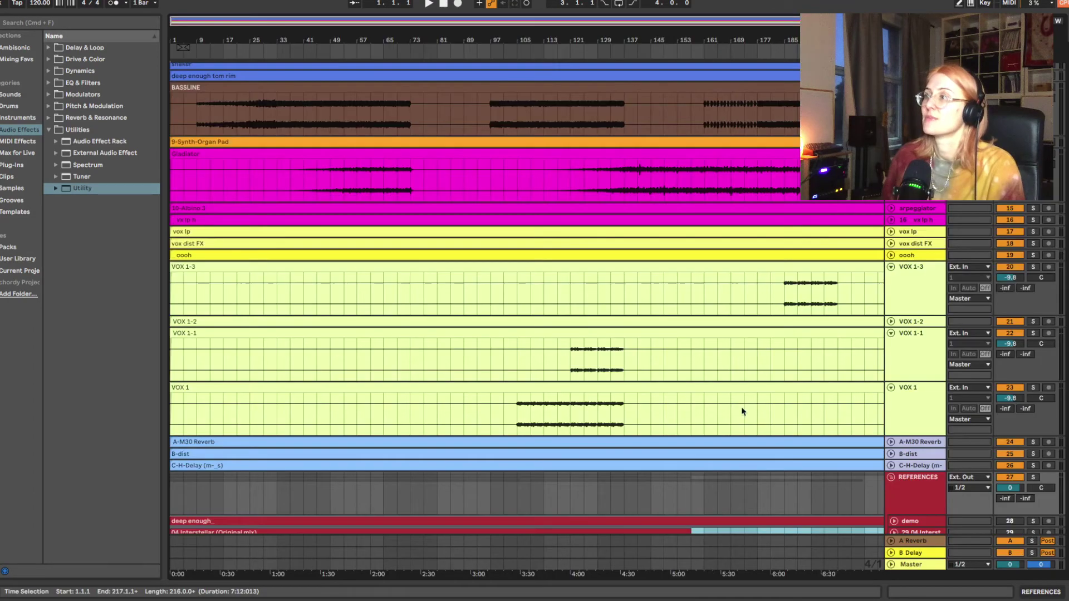
scroll(740, 412, down, 2)
click(895, 490)
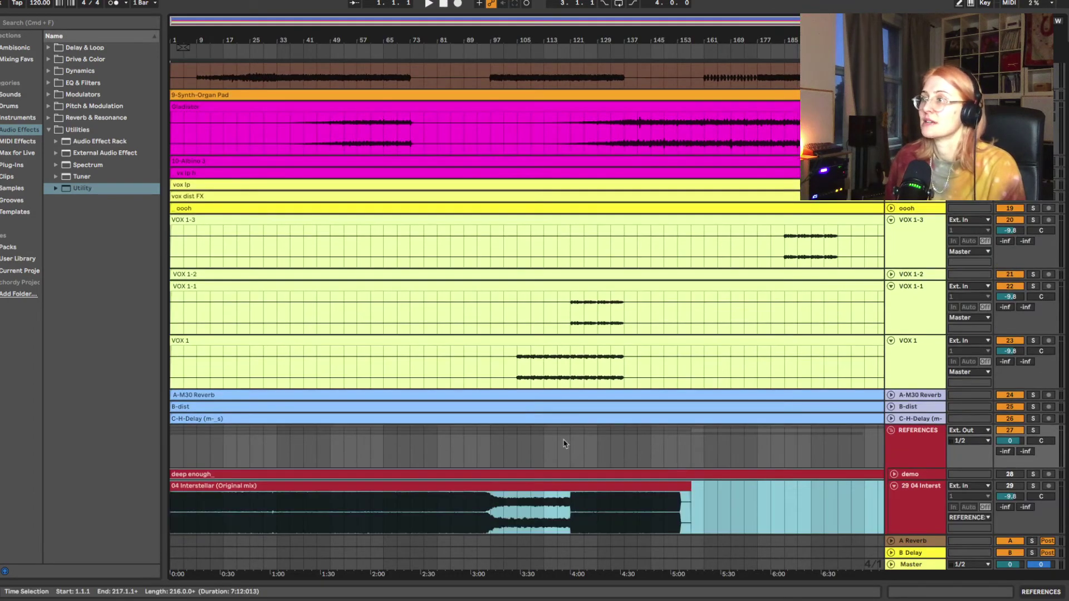
scroll(557, 446, down, 2)
click(291, 487)
Step: Lower the faders of the Interstellar and Don't Leave Me reference tracks to -14.7 dB, and unfold the demo track
key(Tab)
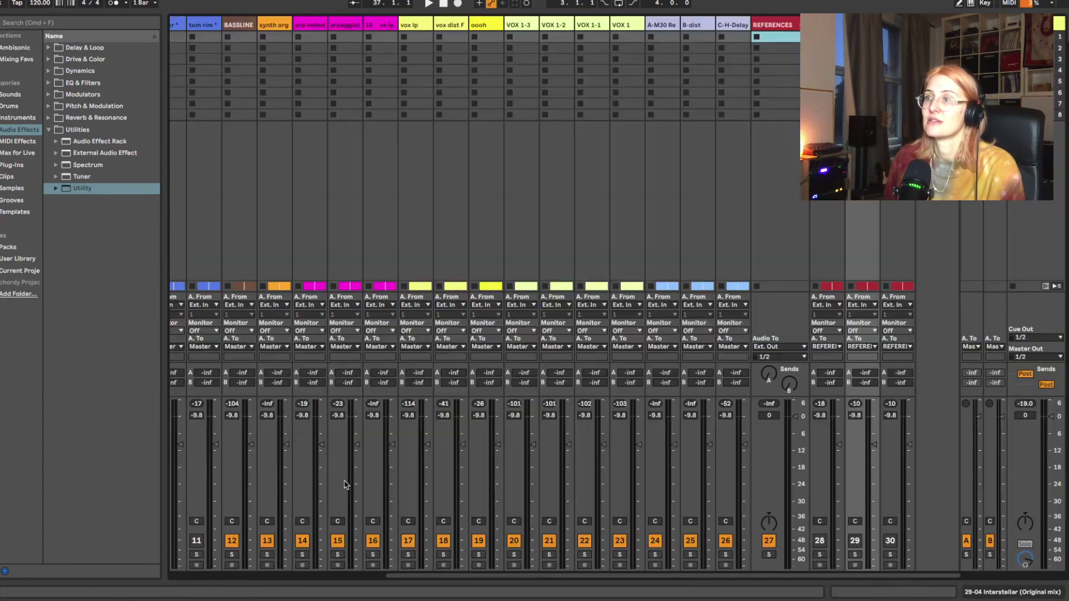
drag(860, 445, 875, 463)
key(Tab)
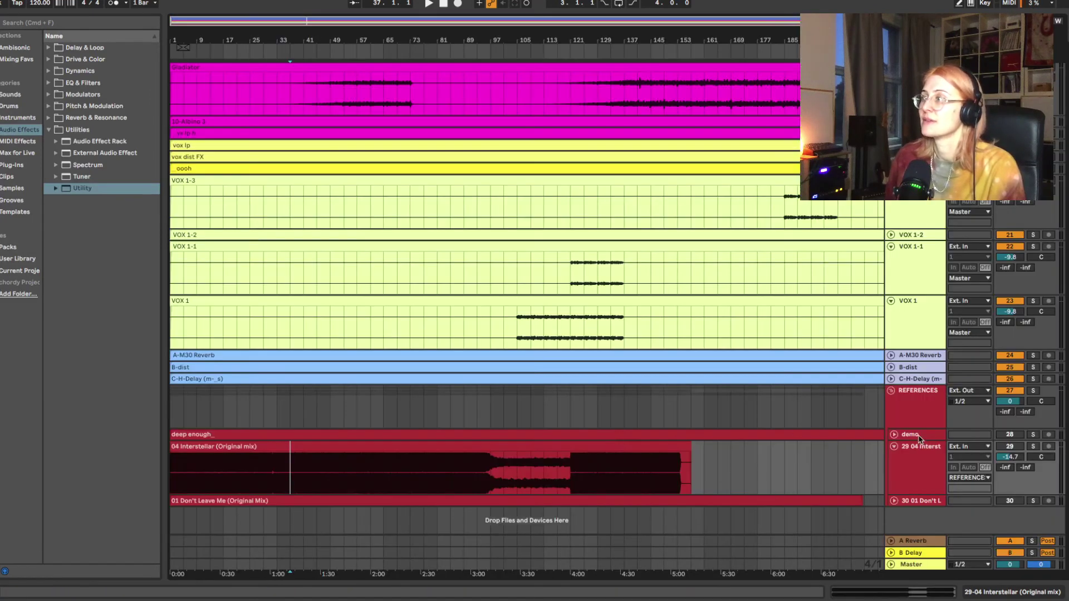
click(894, 435)
key(Tab)
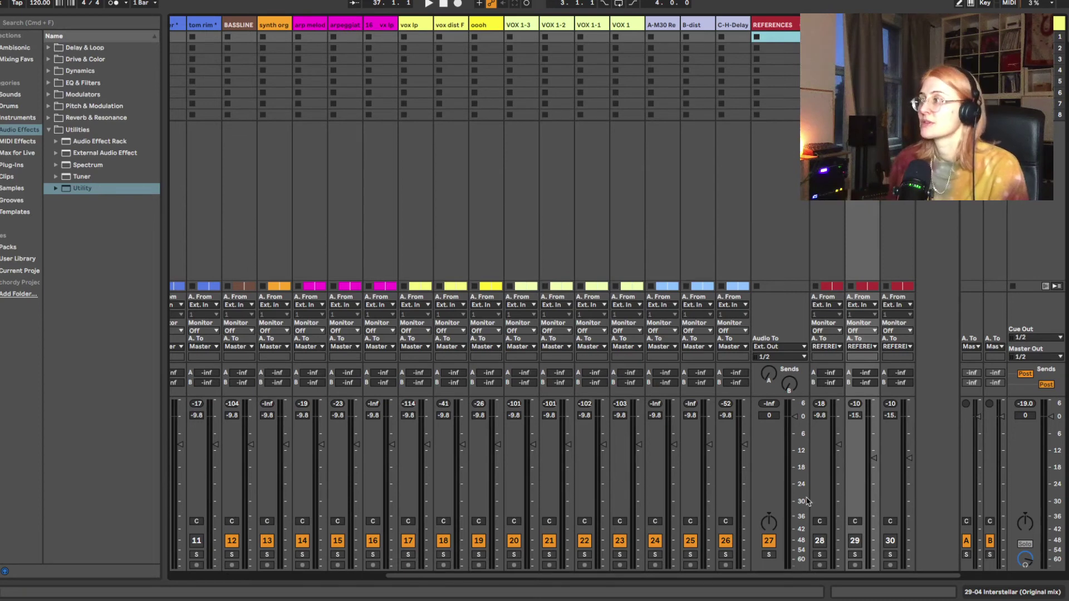
Step: Solo and unsolo the REFERENCES group in the Session View mixer to demonstrate switching between mix and references
click(769, 555)
click(769, 555)
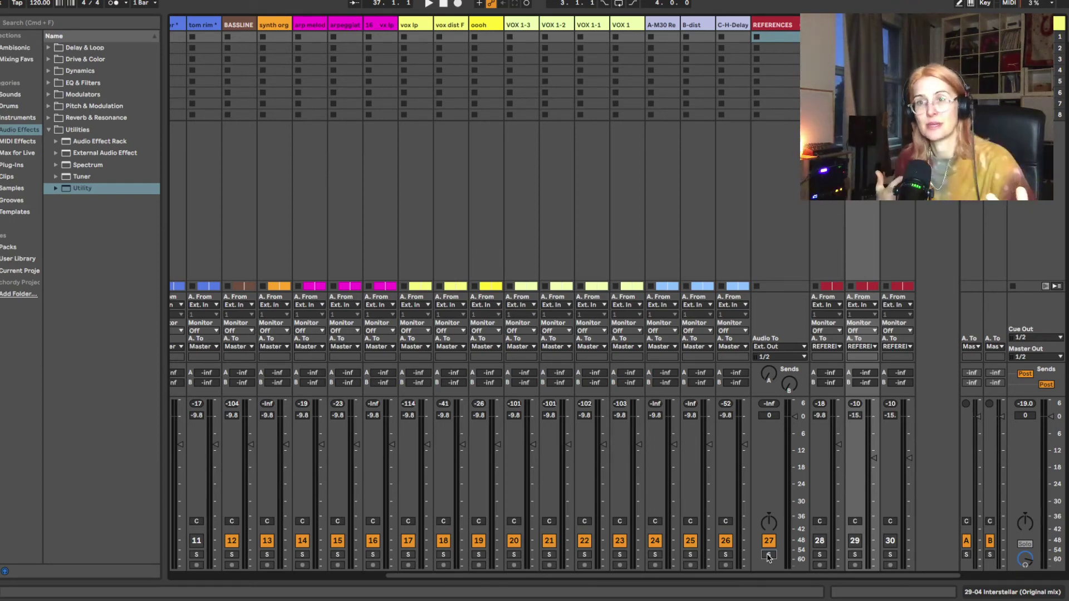
click(768, 555)
click(769, 555)
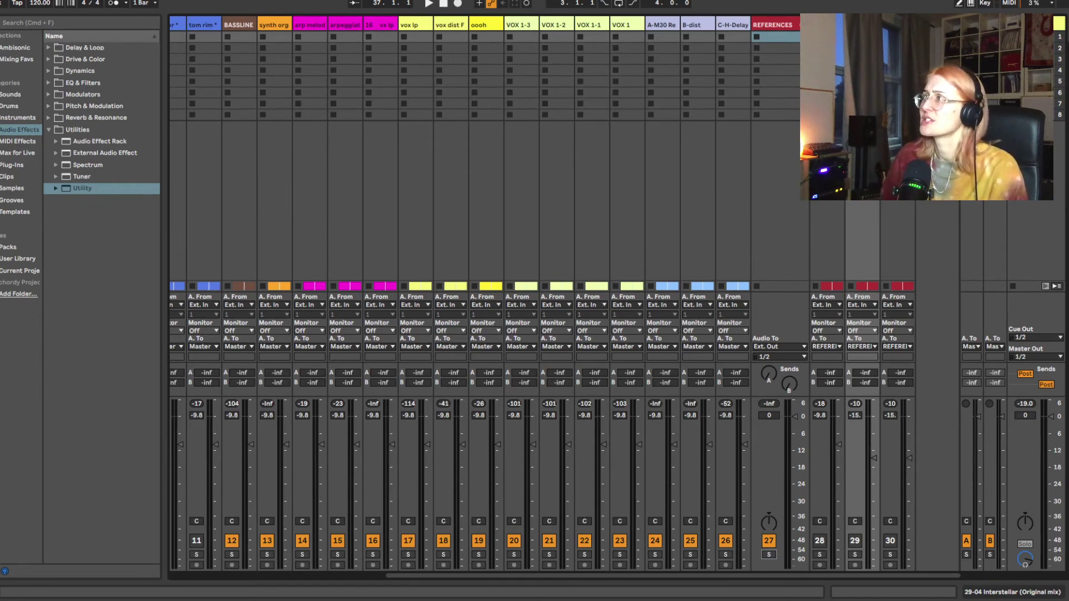
Step: Activate the 01 Don't Leave Me reference track and solo the REFERENCES group
click(894, 502)
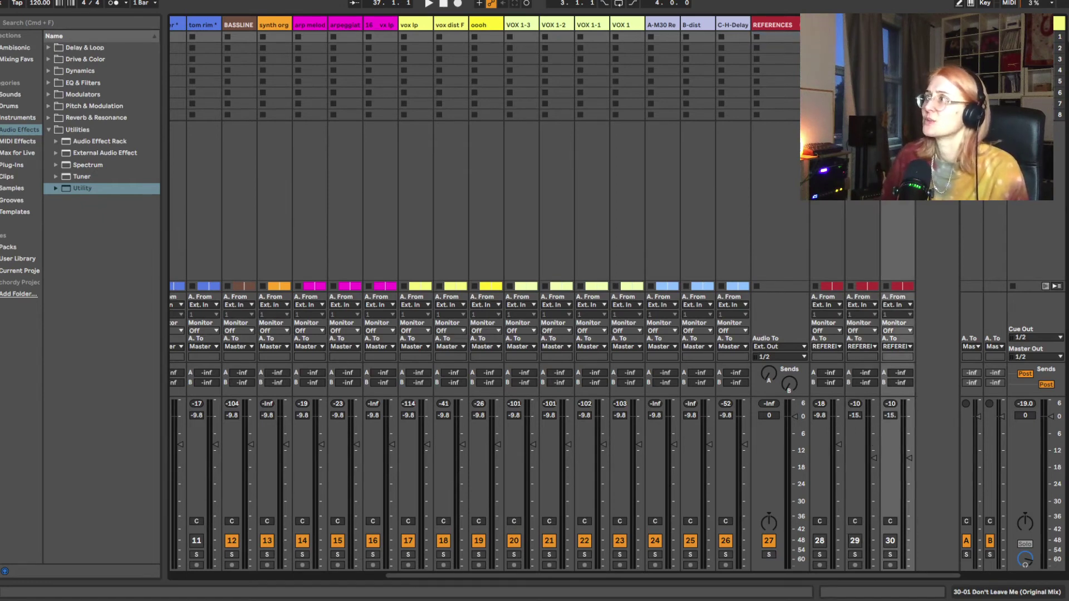
click(890, 541)
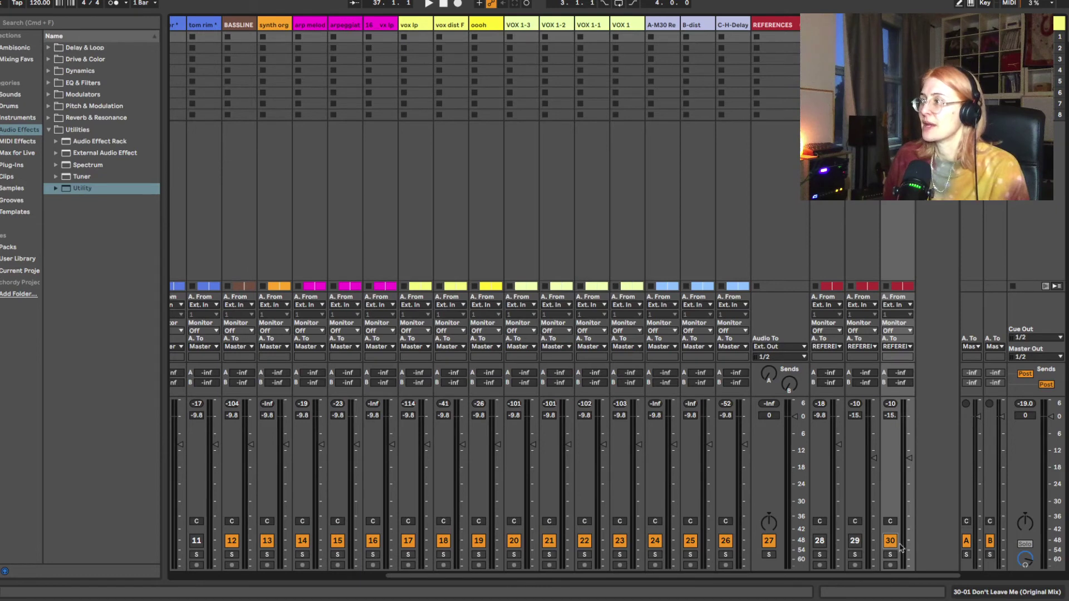
click(768, 554)
click(769, 555)
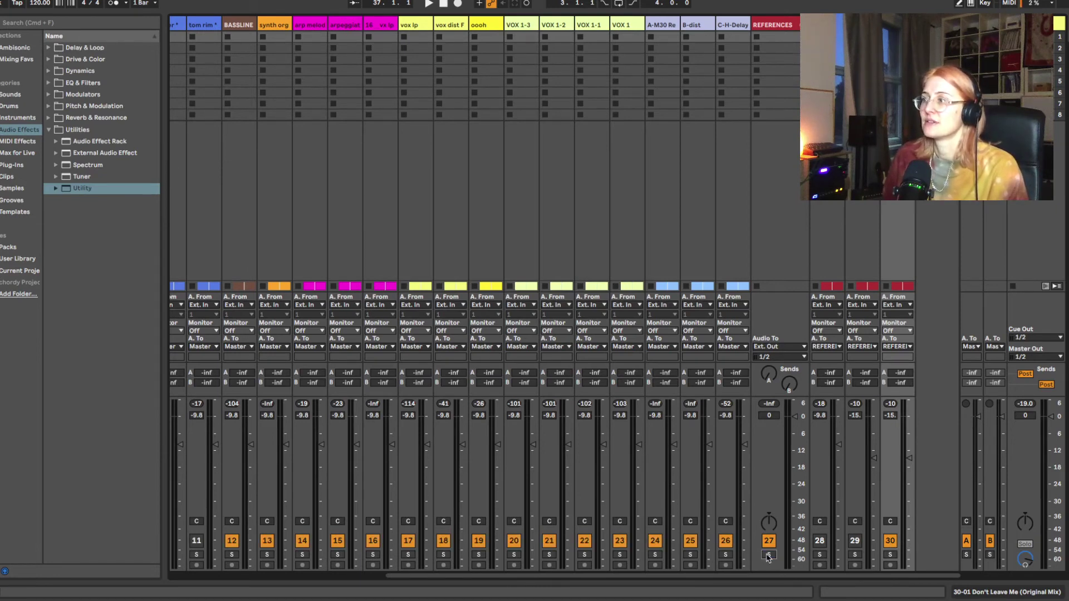
click(769, 555)
Step: Play the references from bar 73 in the Arrangement View and unfold the 01 Don't Leave Me track
key(Tab)
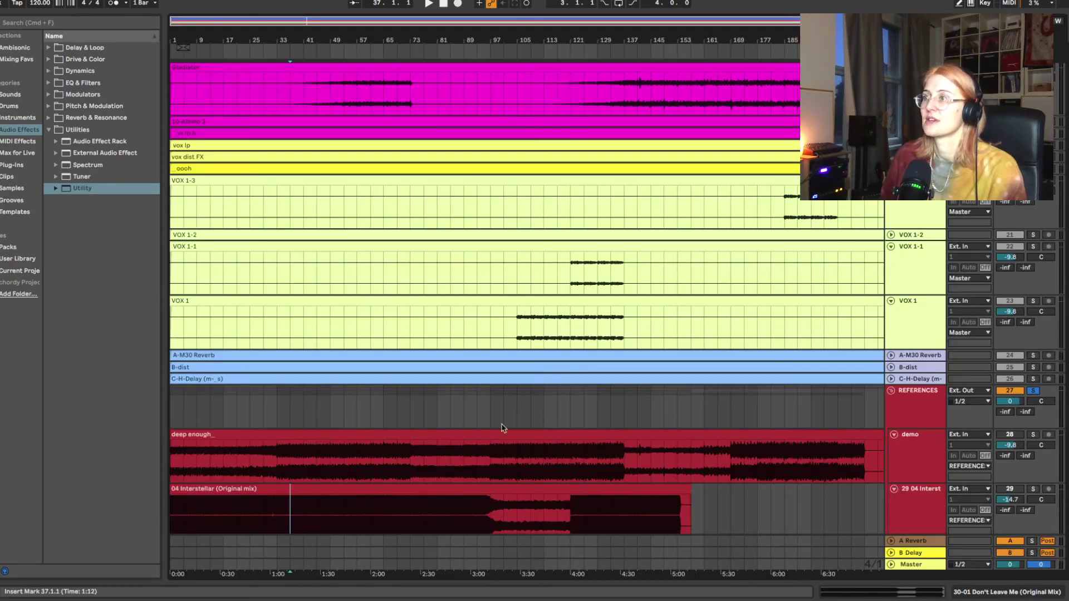
click(404, 411)
key(space)
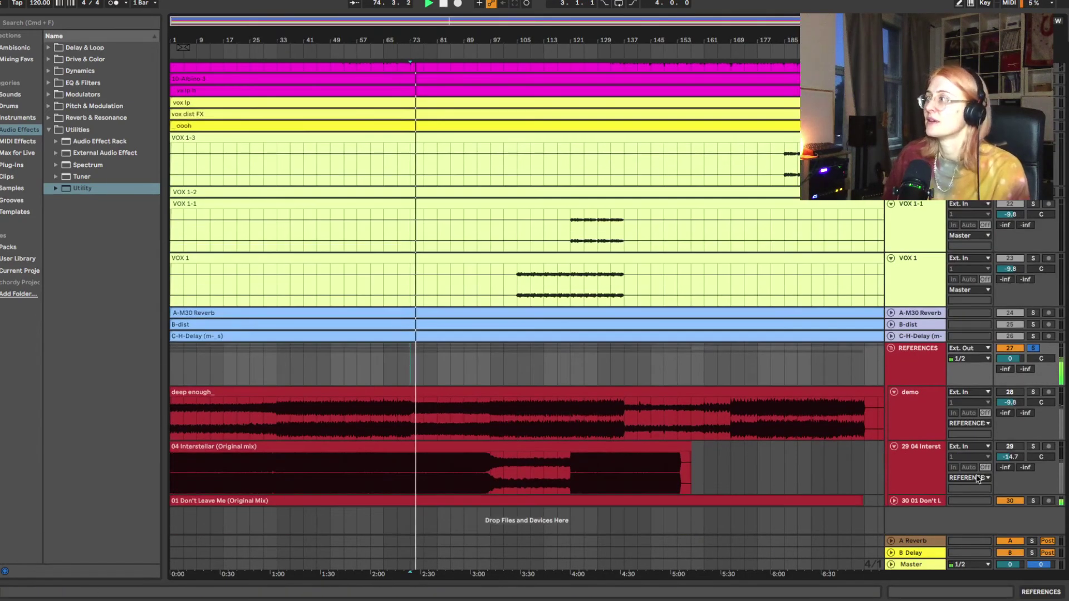
click(893, 501)
scroll(467, 470, down, 2)
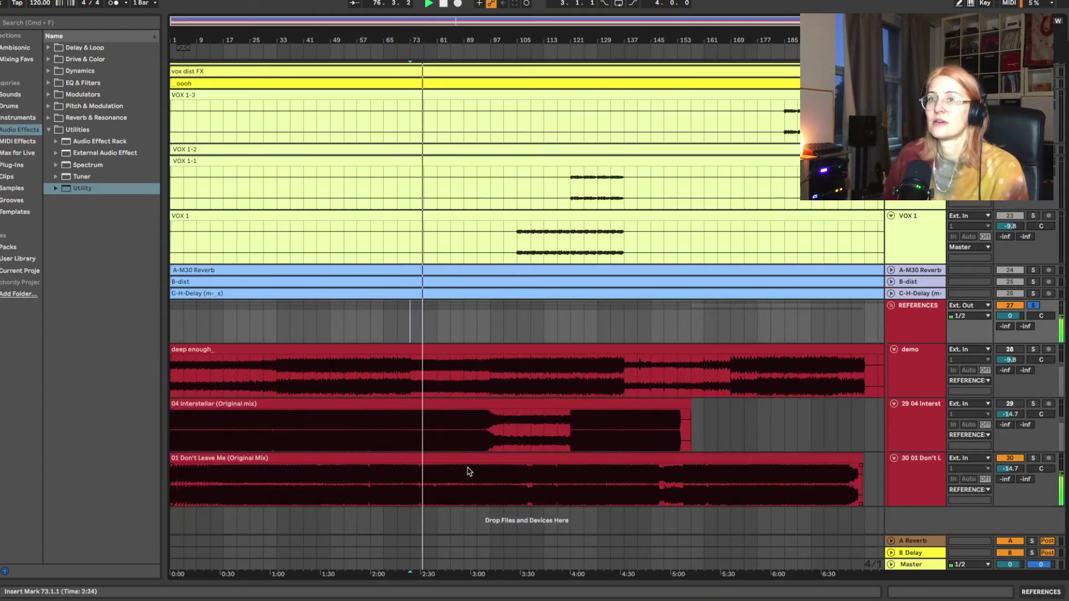
Step: Unsolo the REFERENCES group in the Session View mixer, then toggle its track activator and leave the group deactivated
key(Tab)
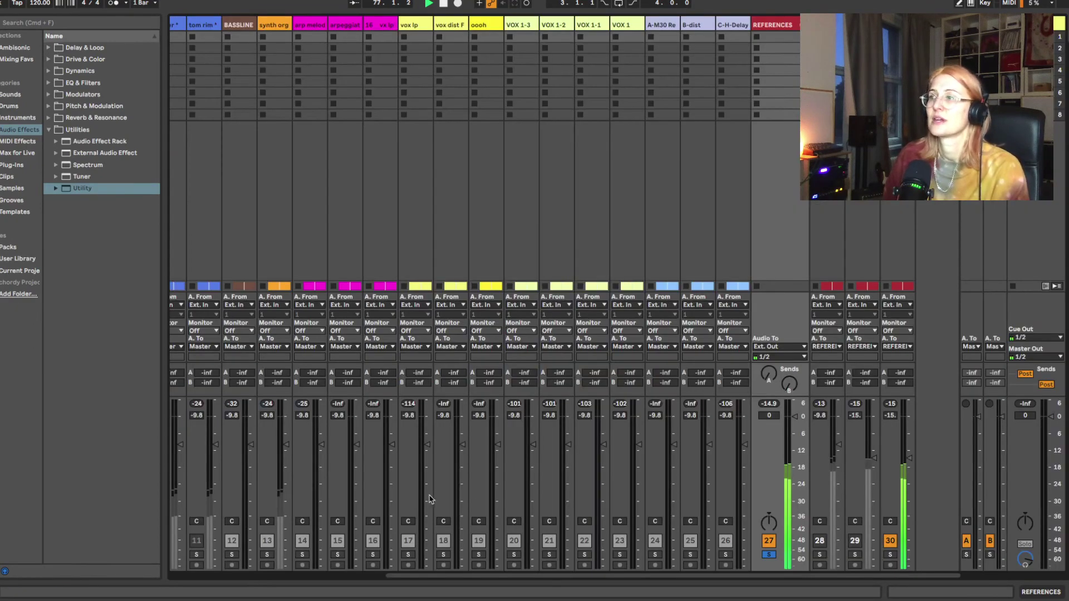
click(769, 555)
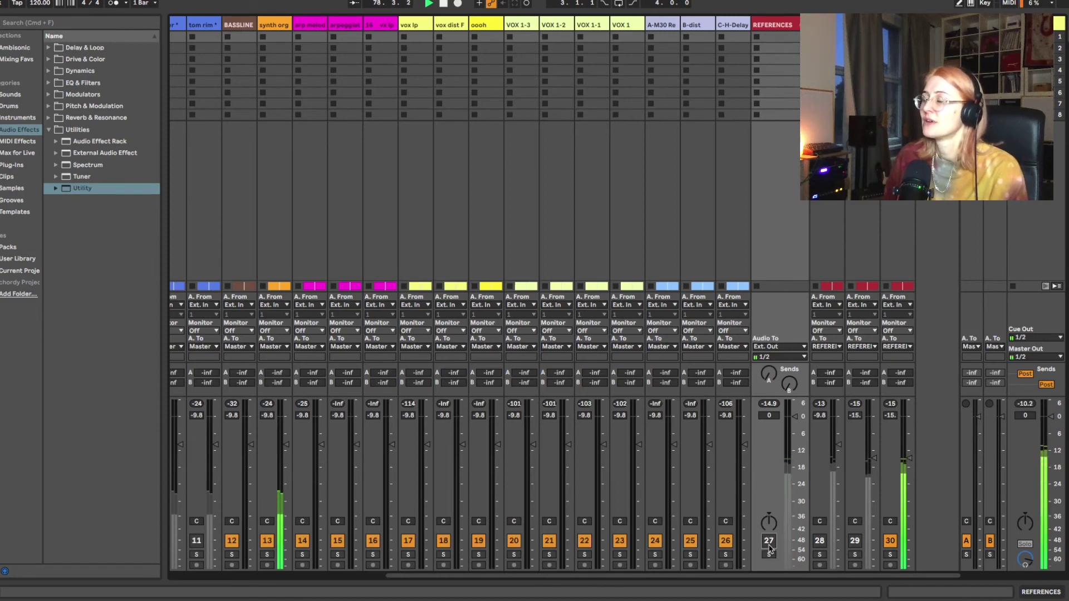
click(768, 542)
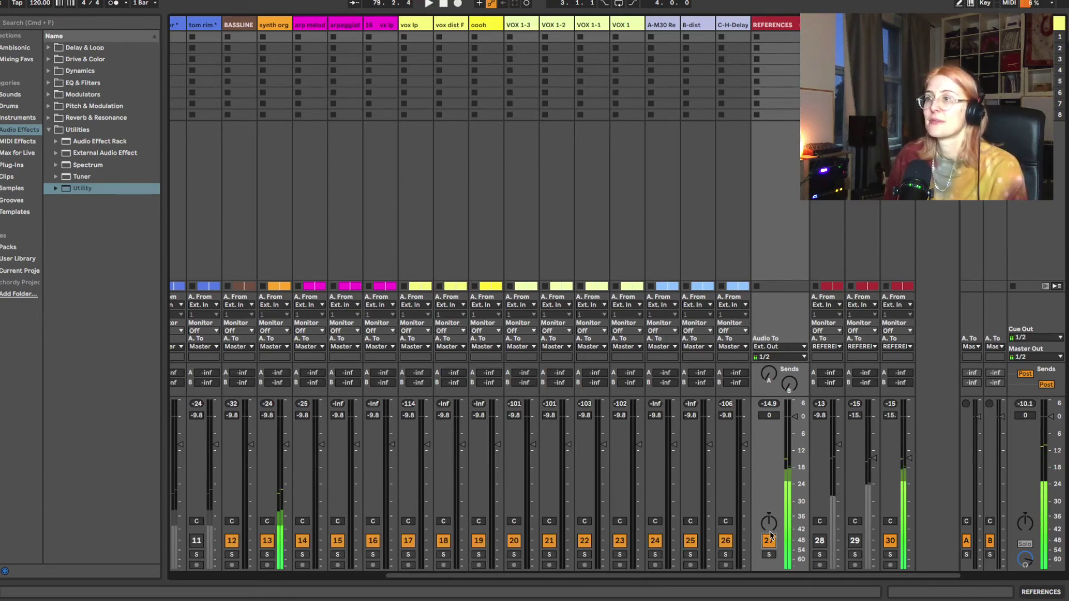
click(770, 541)
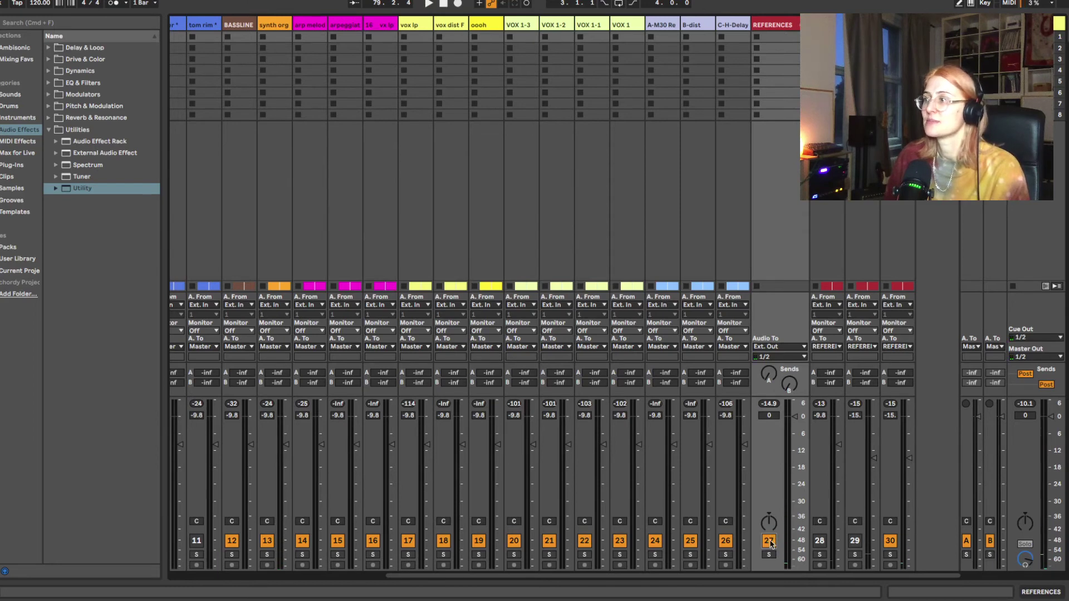
click(769, 541)
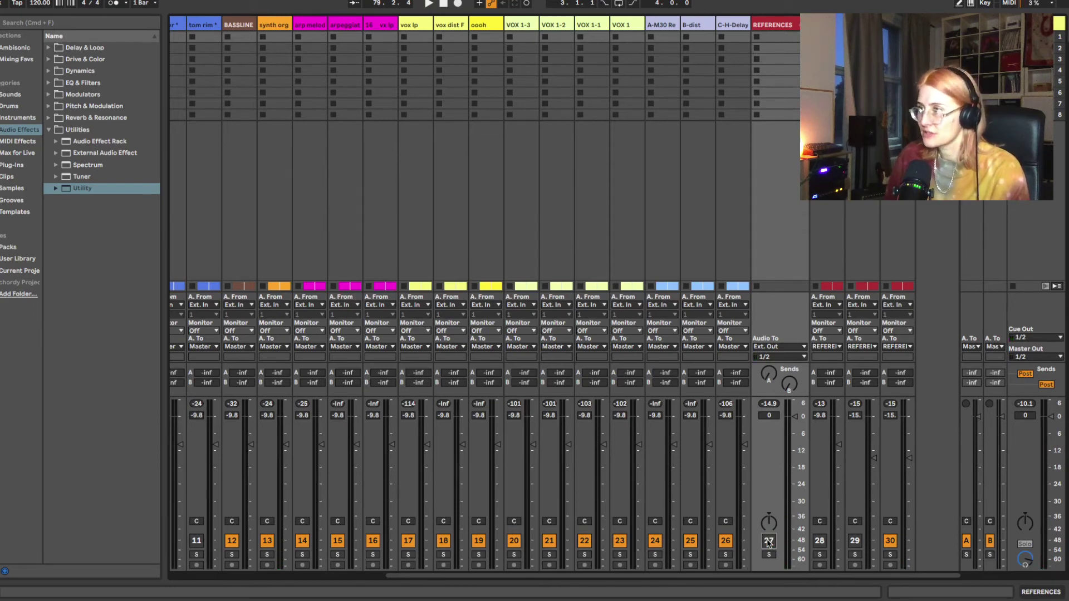
Step: Toggle the solo of the deactivated REFERENCES group on and off to demonstrate switching between references and mix
click(769, 554)
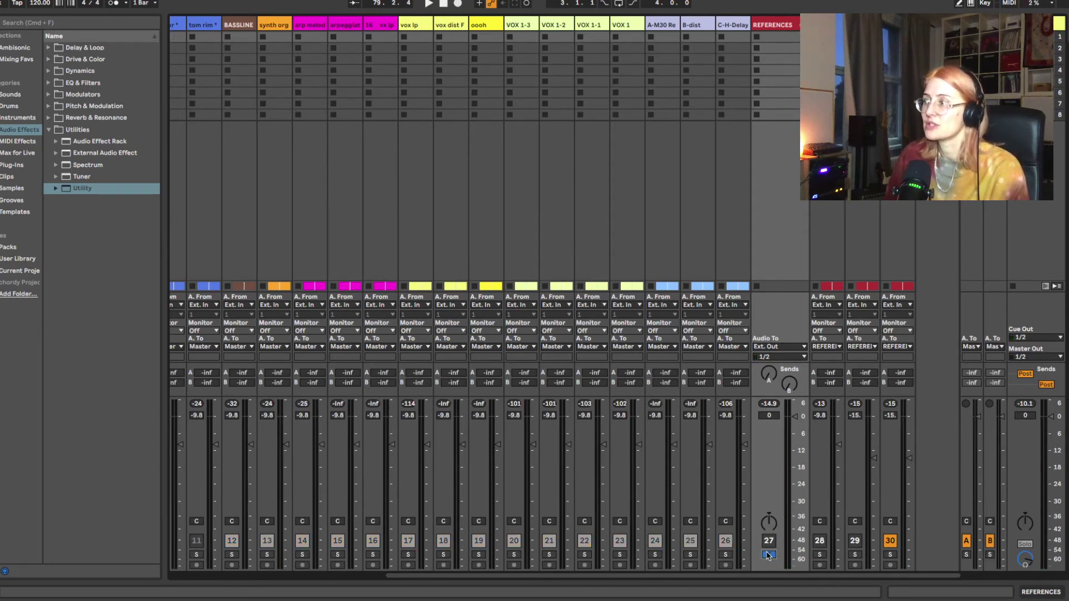
click(768, 555)
click(768, 555)
click(769, 555)
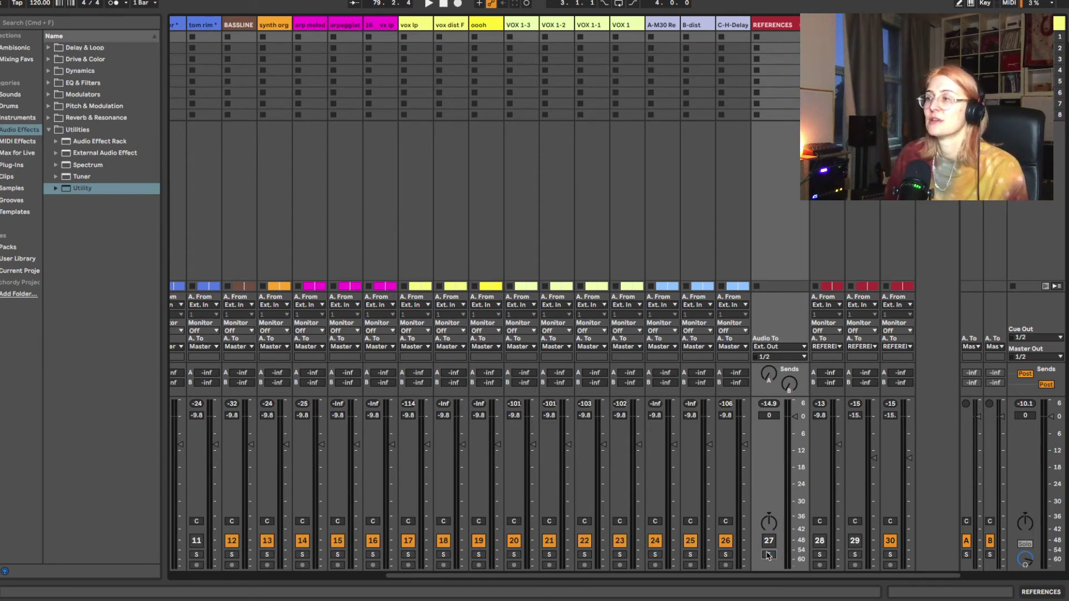
Step: Level-match the 01 Don't Leave Me reference by lowering its fader to about -18 dB, toggling the REFERENCES solo during playback to compare with the mix
key(space)
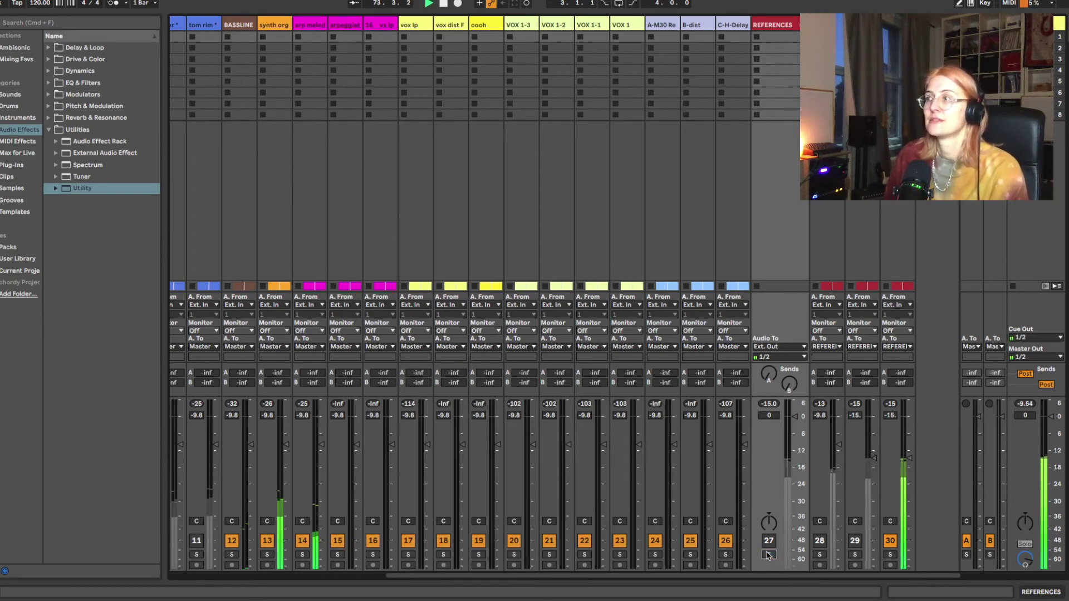
click(769, 555)
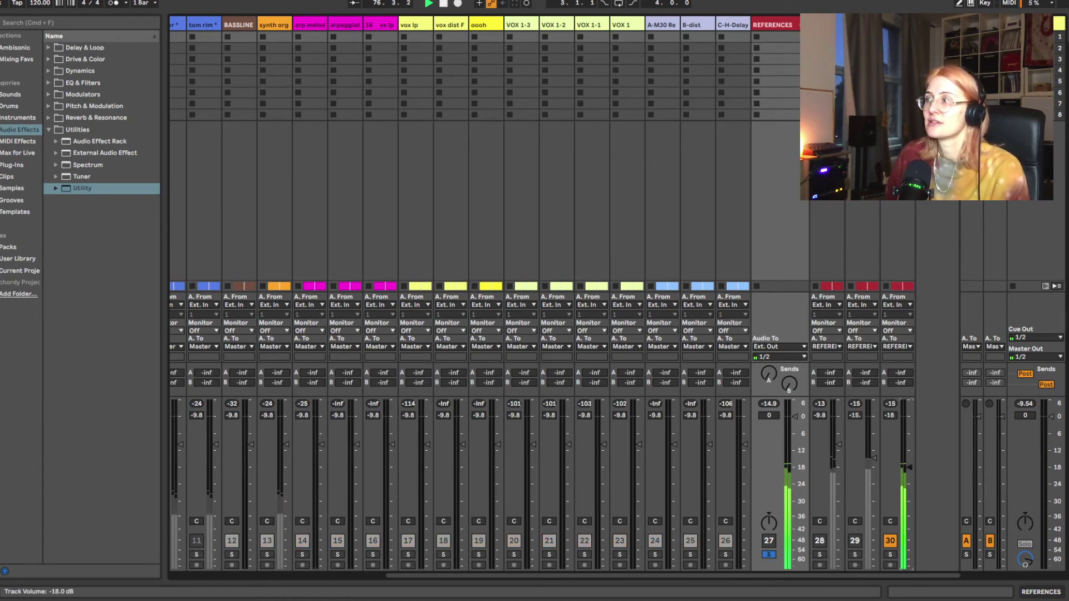
click(768, 554)
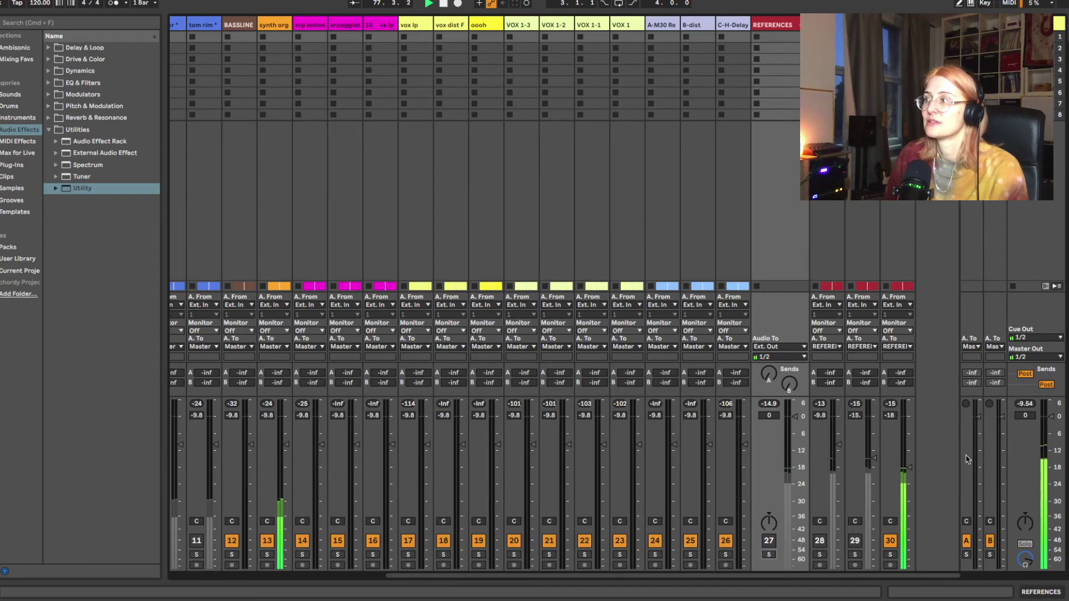
click(768, 555)
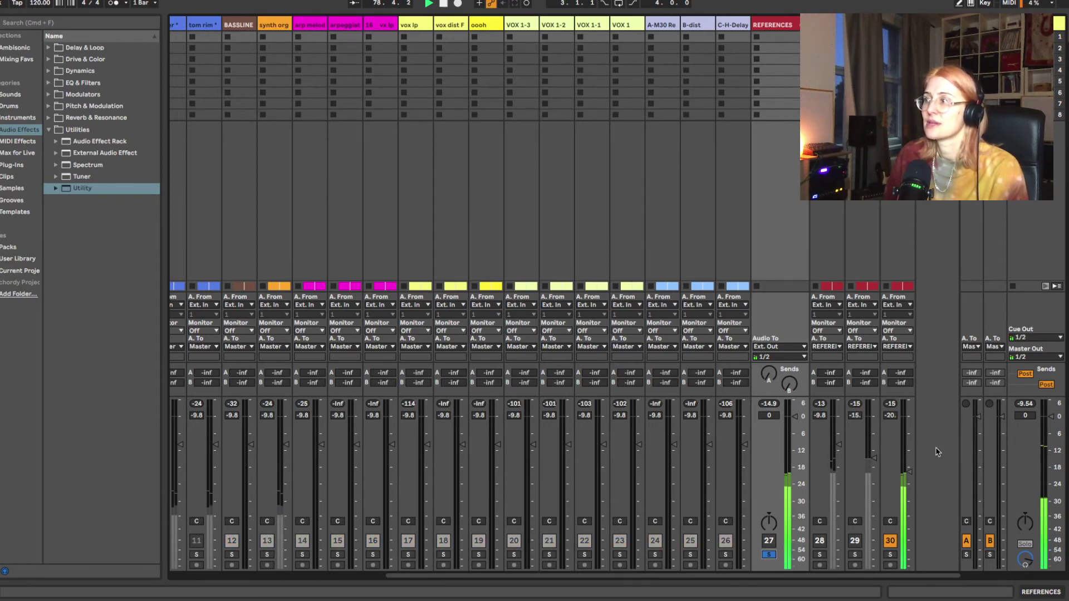
click(769, 555)
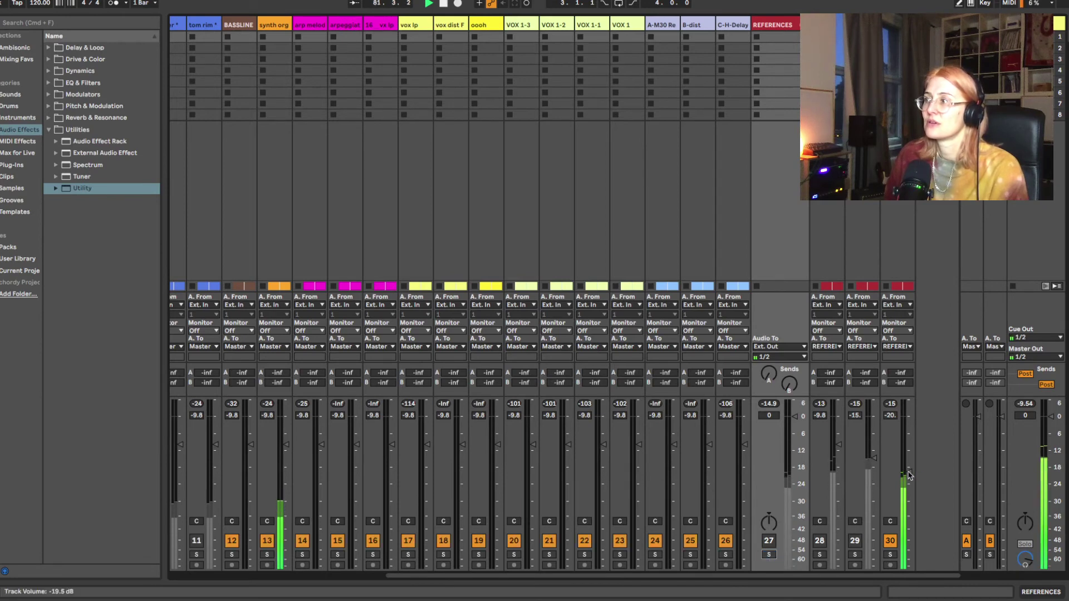
drag(909, 475, 909, 471)
click(768, 555)
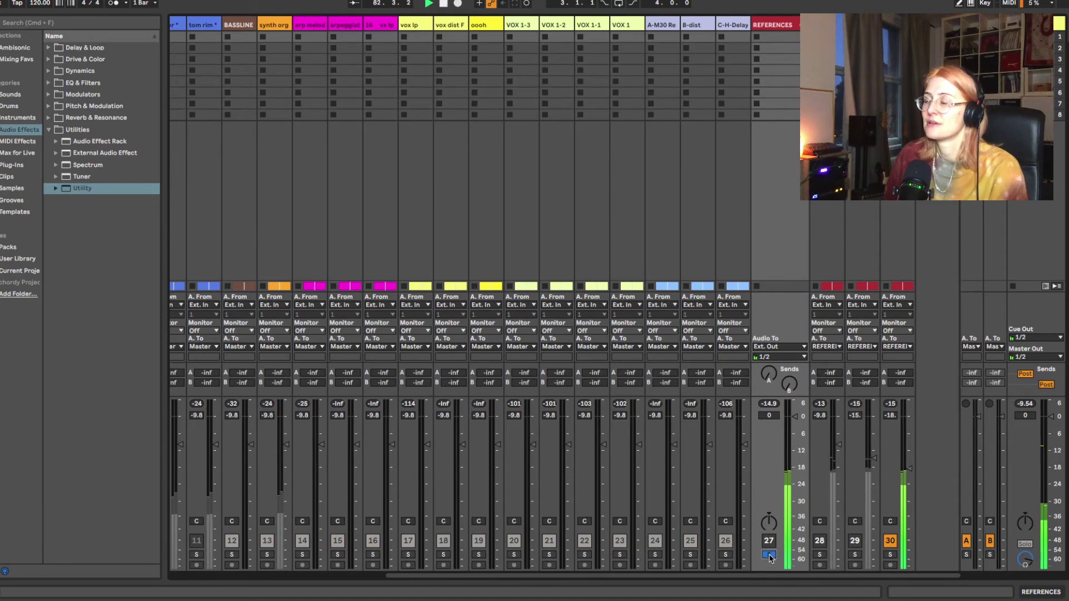
click(768, 554)
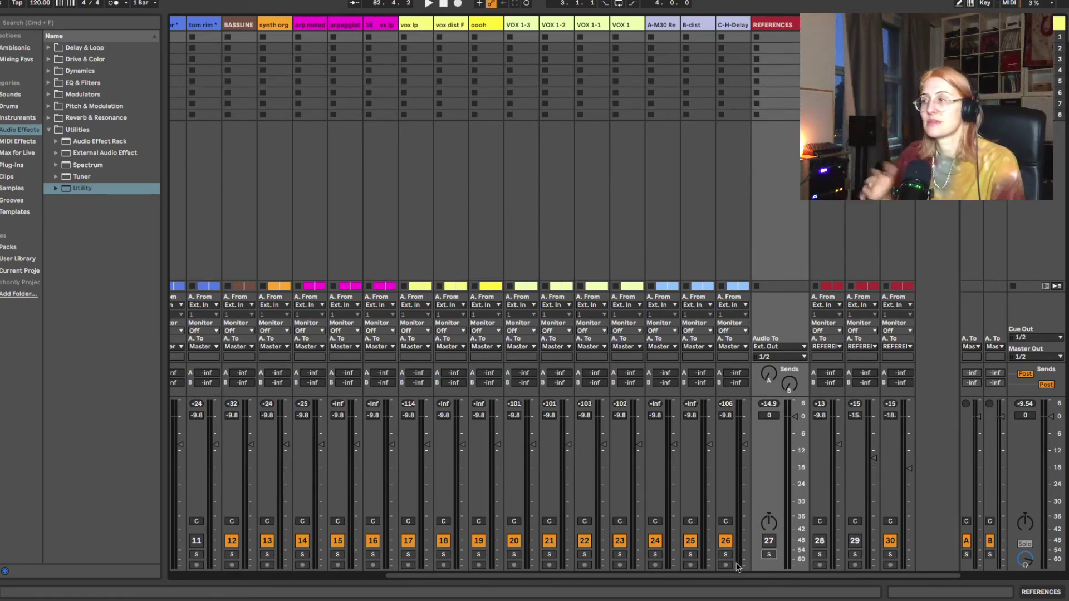
click(770, 556)
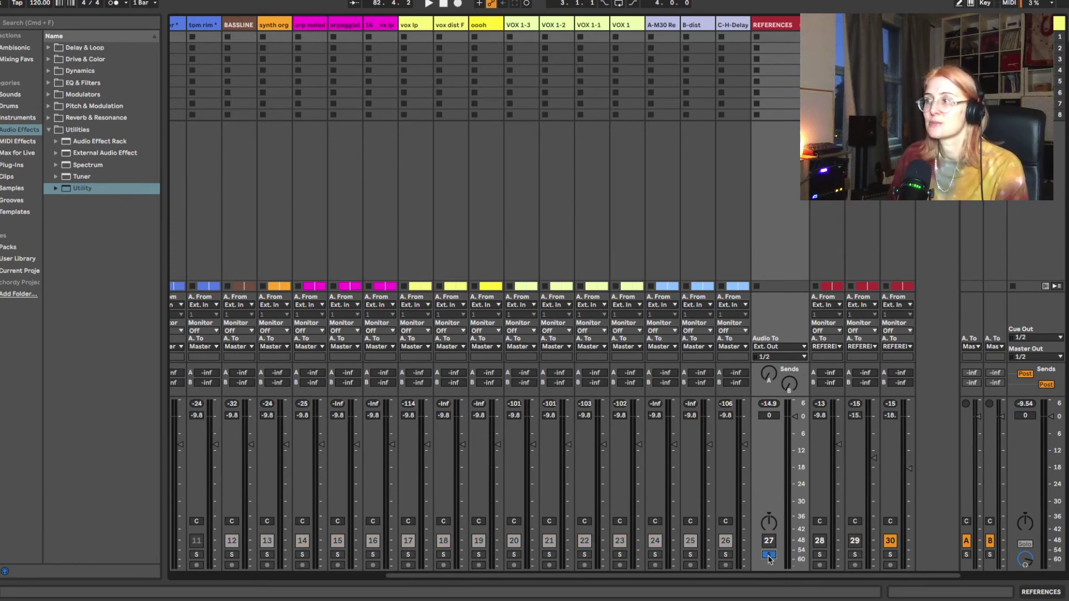
click(770, 555)
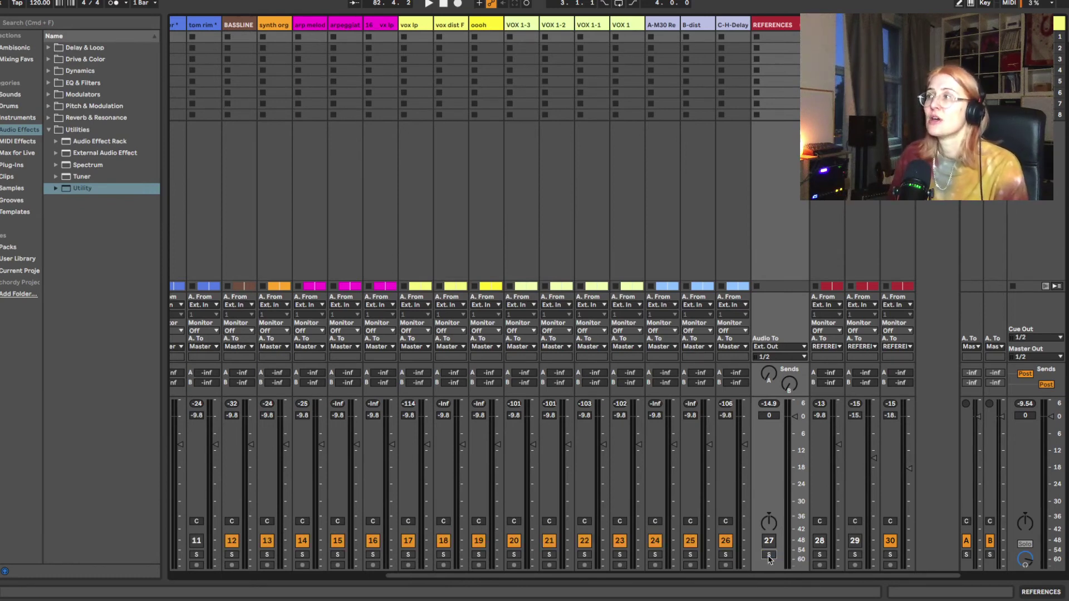
Step: Map the computer key S to the REFERENCES group's solo switch and exit key mapping
click(985, 3)
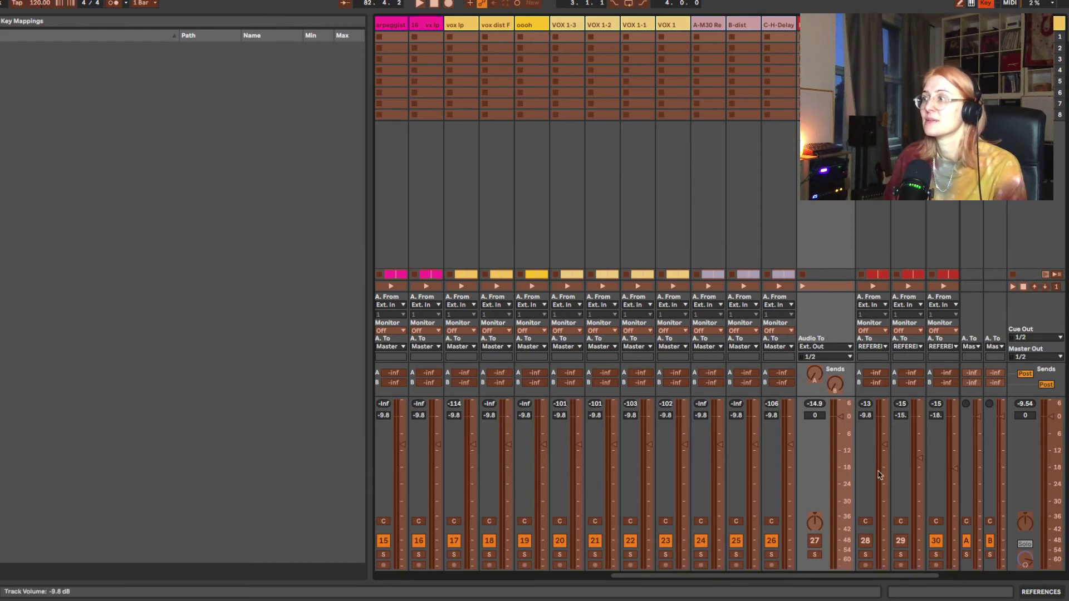
click(815, 555)
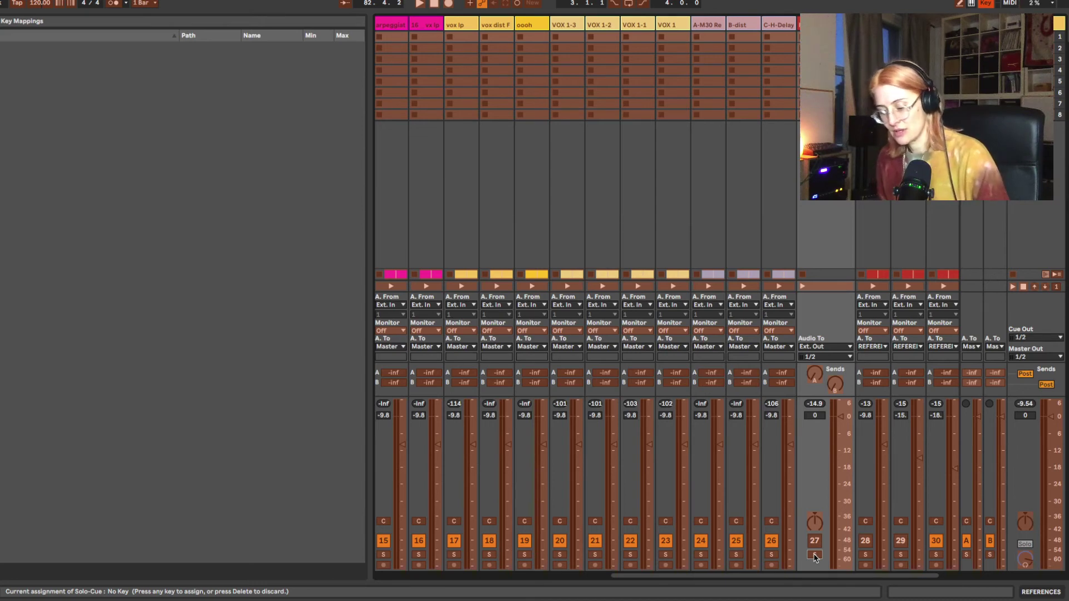
key(s)
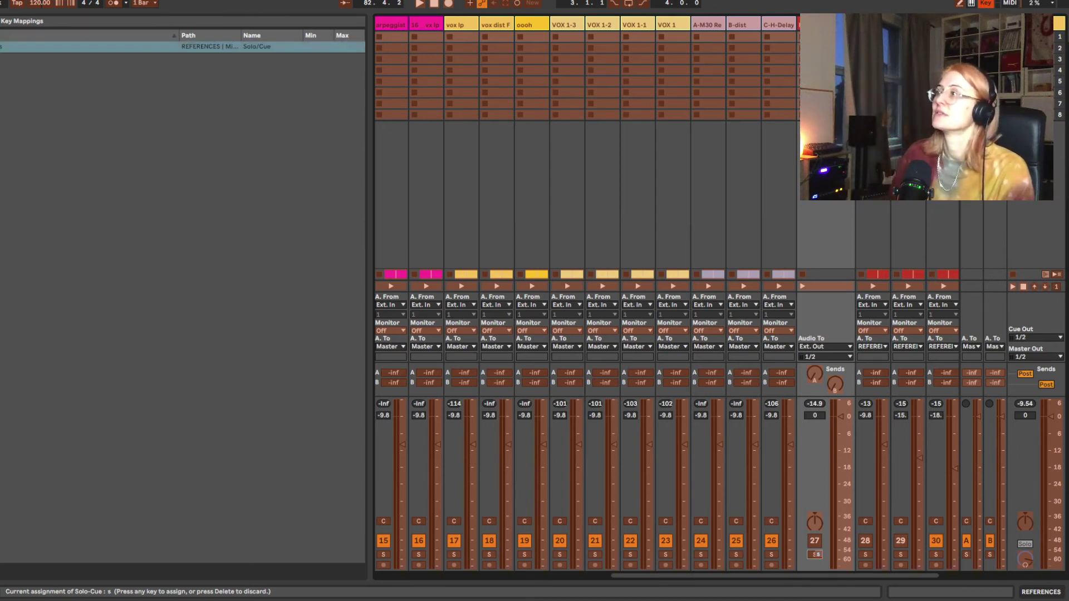
click(987, 4)
Step: Play from bar 73 and use the mapped S shortcut to switch repeatedly between the references and the mix
key(s)
key(s)
key(s)
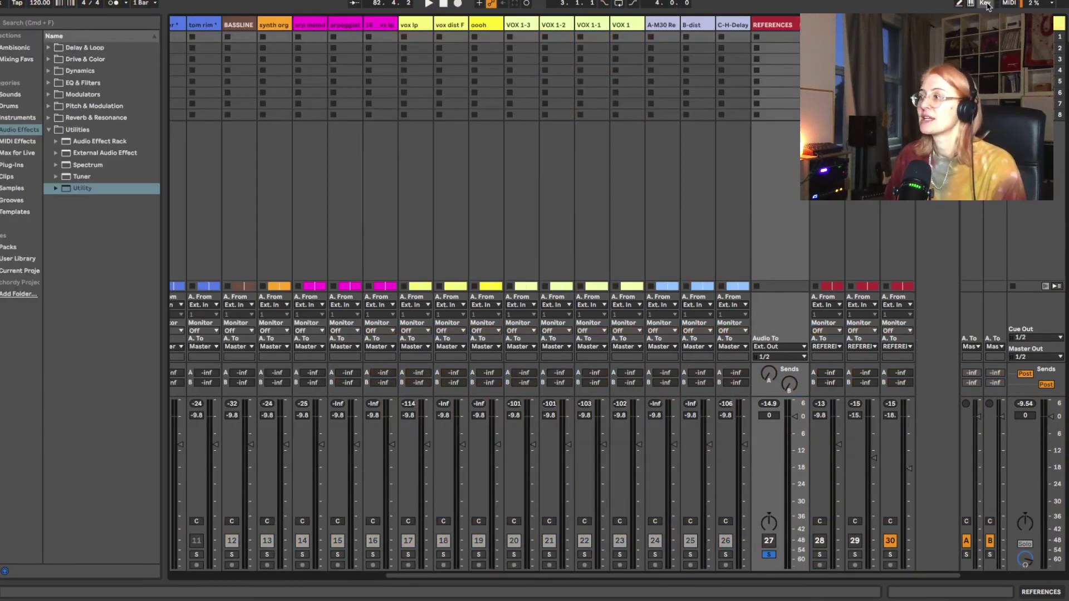
key(space)
key(s)
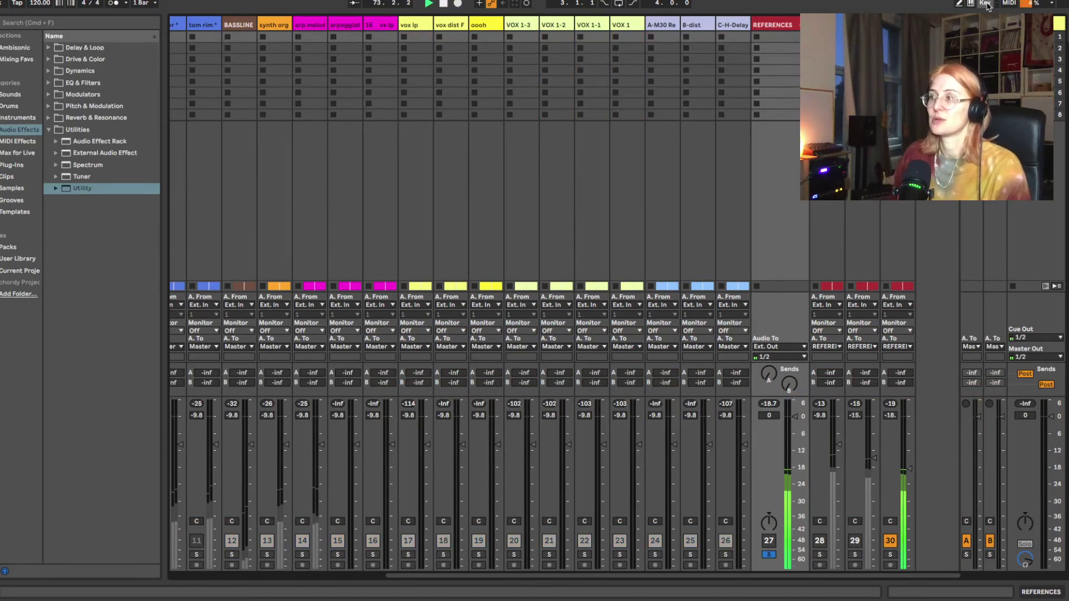
key(s)
key(s)
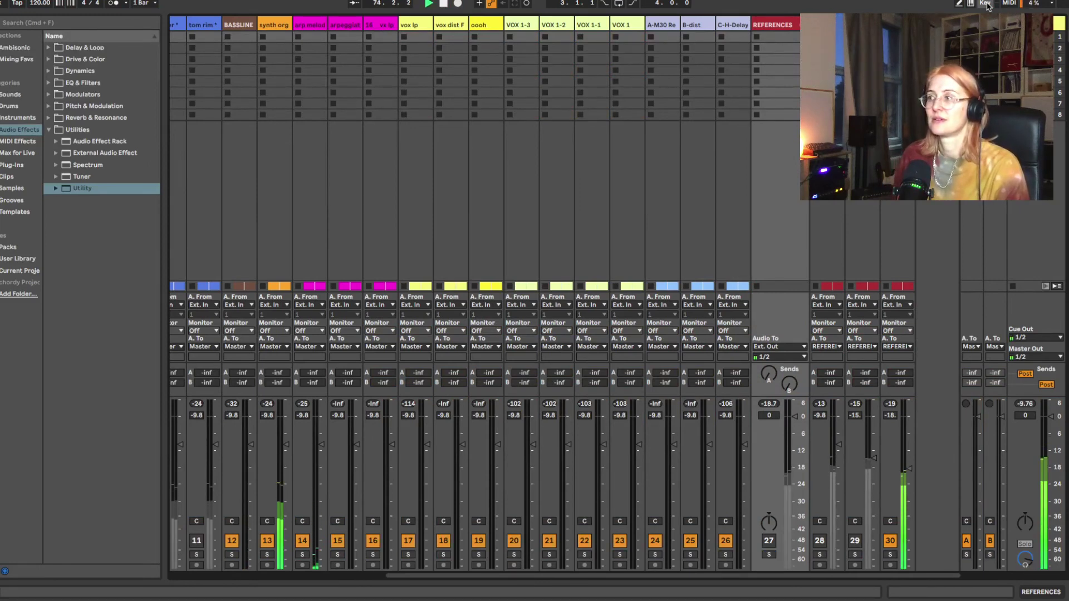
key(s)
key(s)
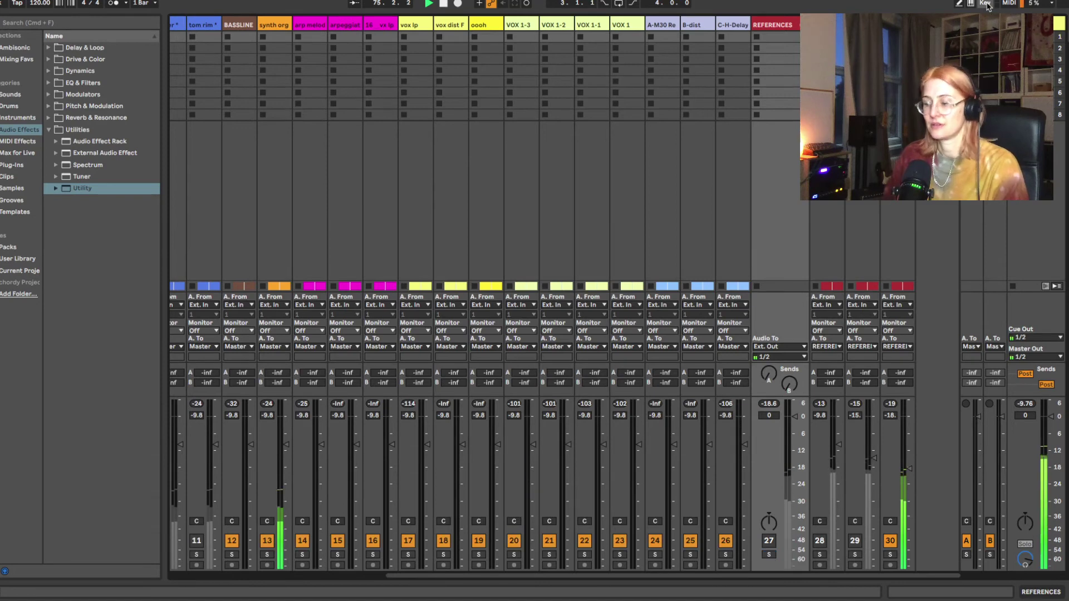
key(space)
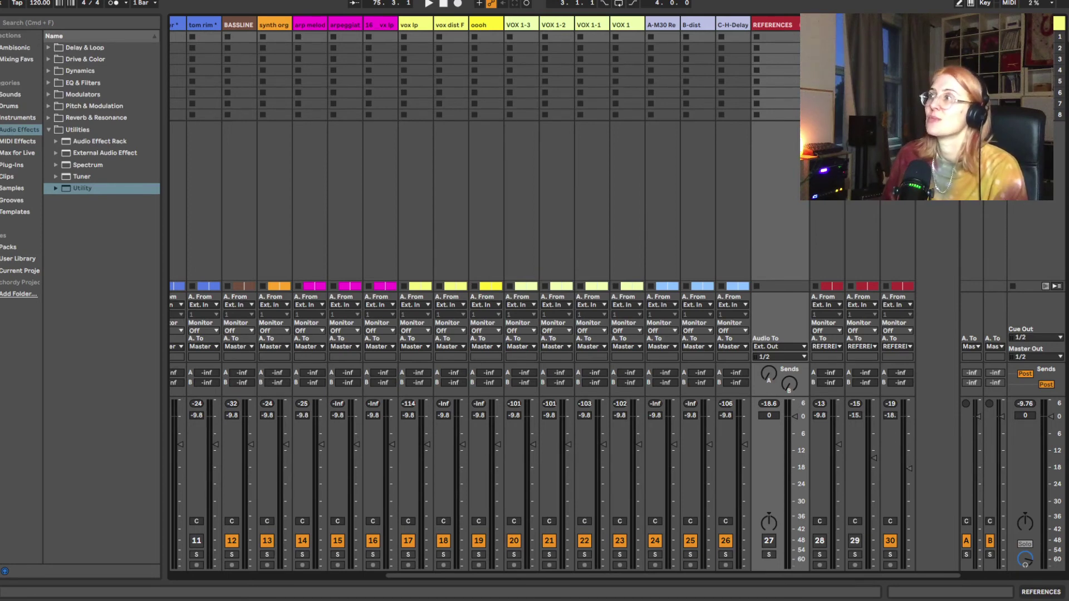
Step: Switch to the Keynote presentation, advance to the Step 5 routing slide, and return to the Ableton Live session
scroll(540, 278, left, 3)
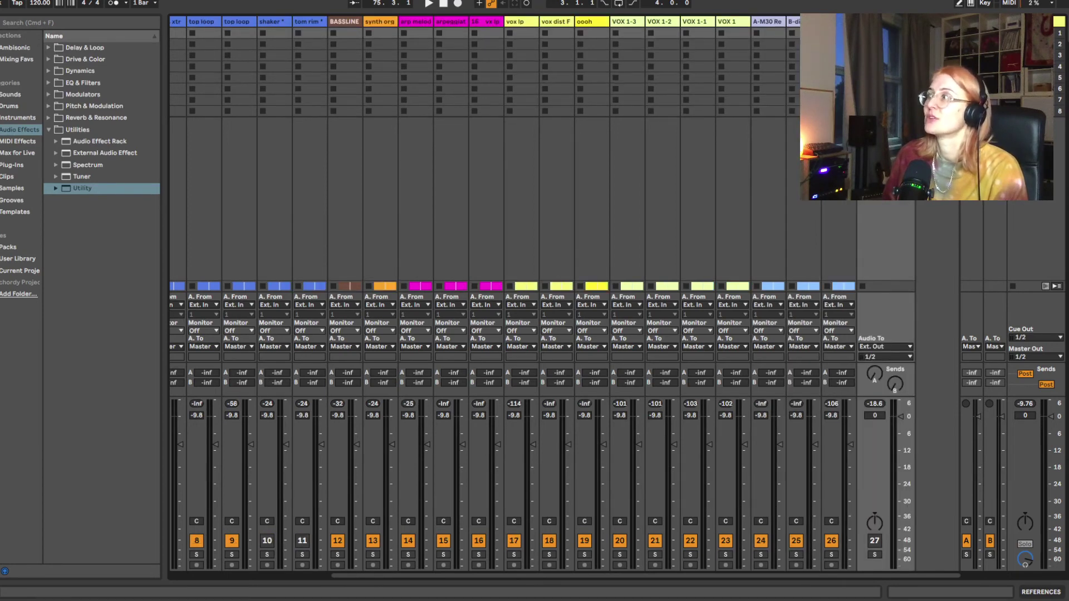
key(super+Tab)
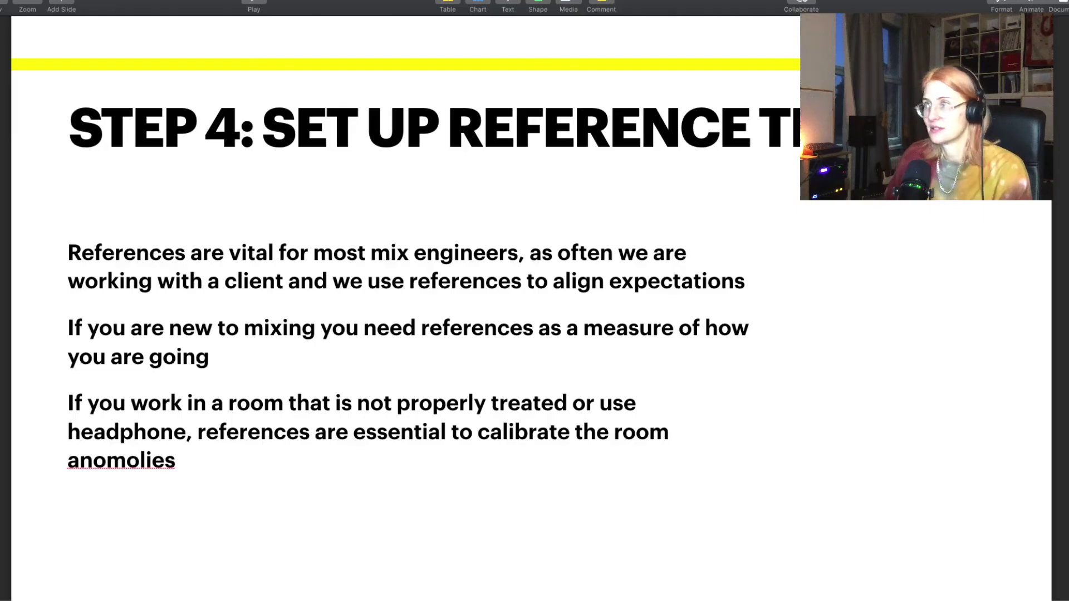
key(Down)
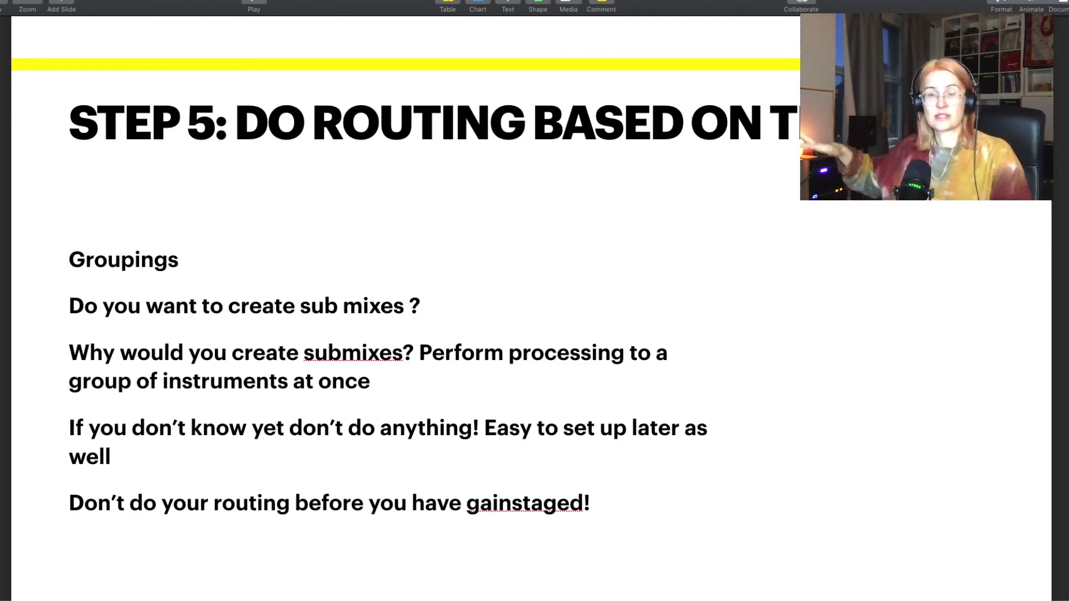
key(super+Tab)
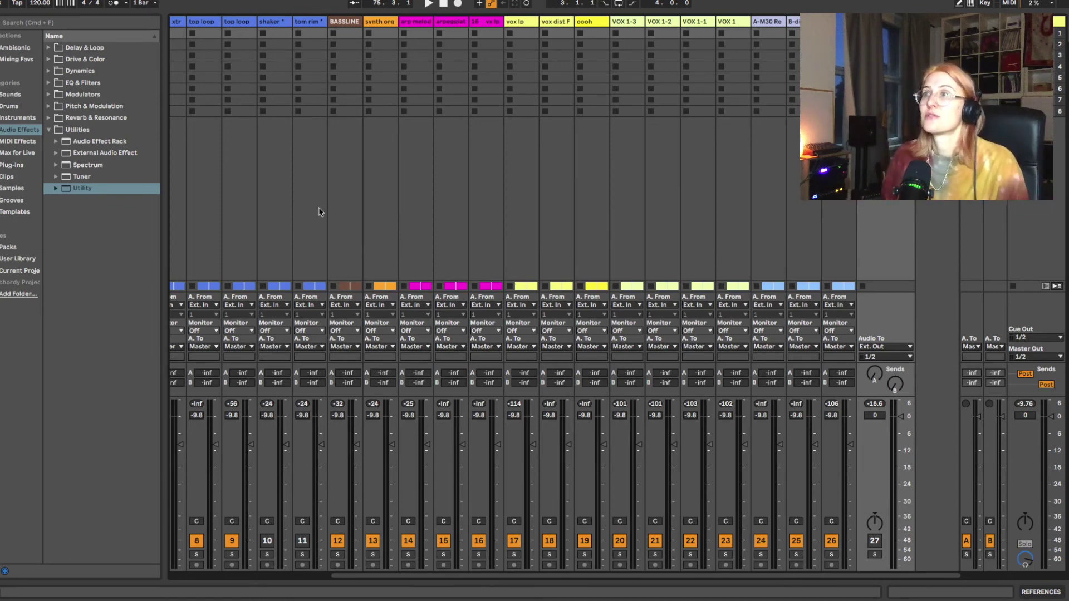
Step: Group the drum tracks from kick through the second top loop and rename the group DRUMS
scroll(318, 212, left, 5)
click(180, 25)
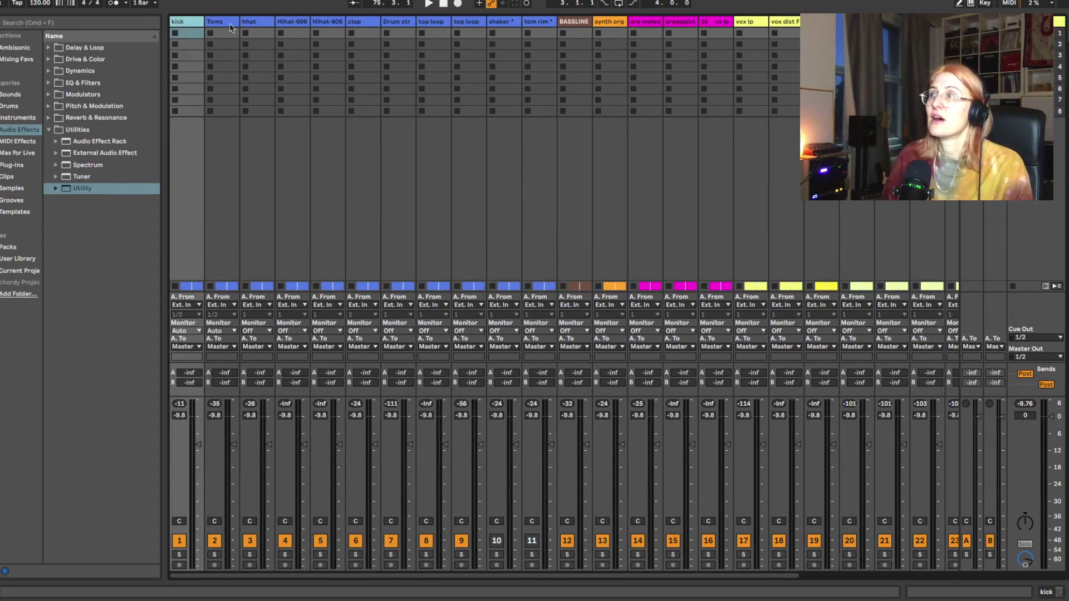
shift+click(469, 24)
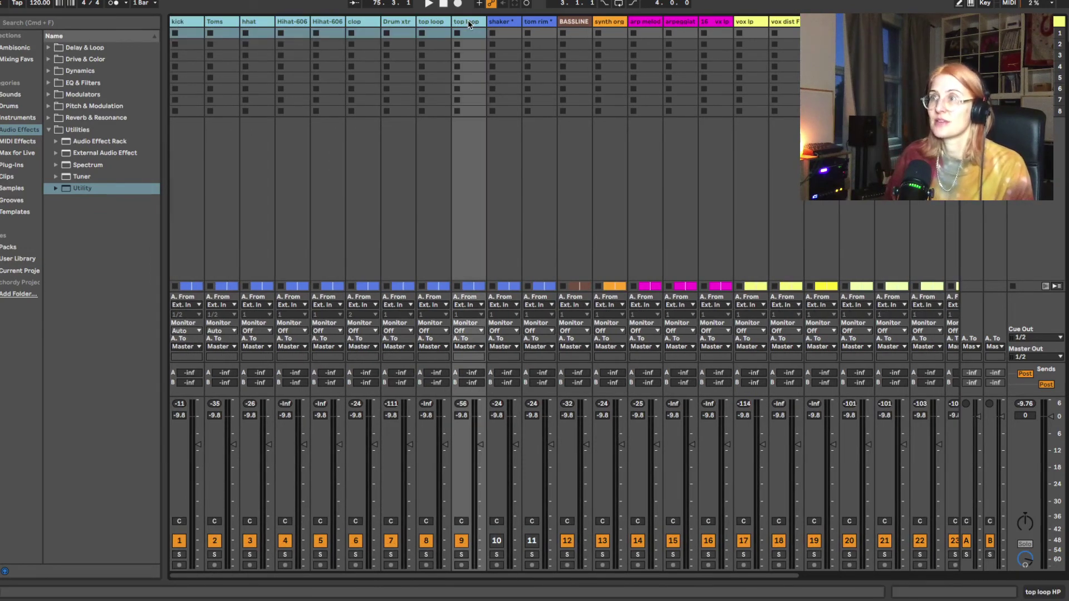
key(super+g)
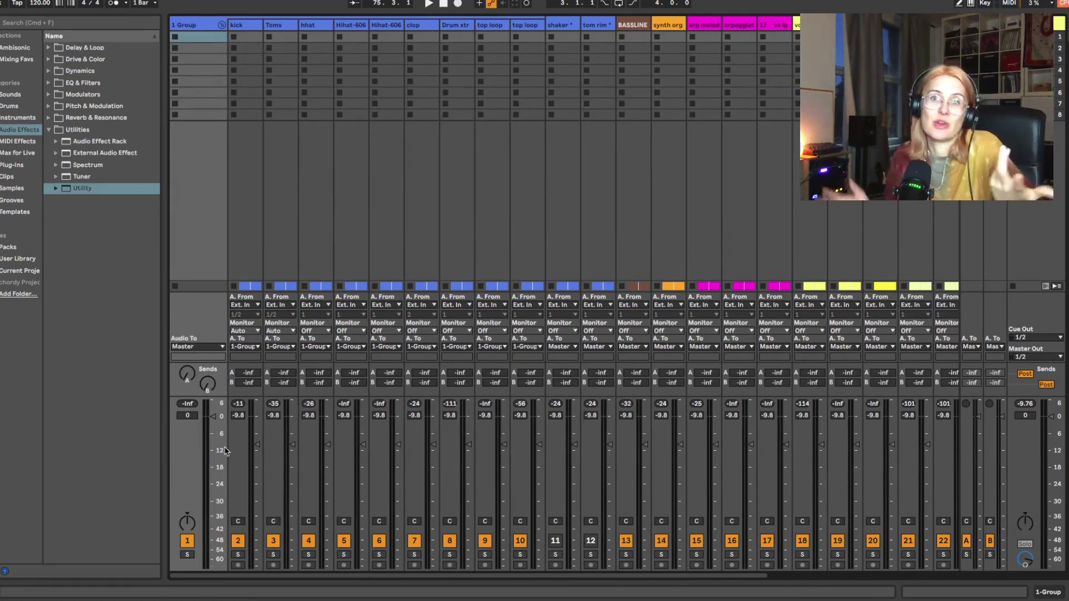
click(195, 29)
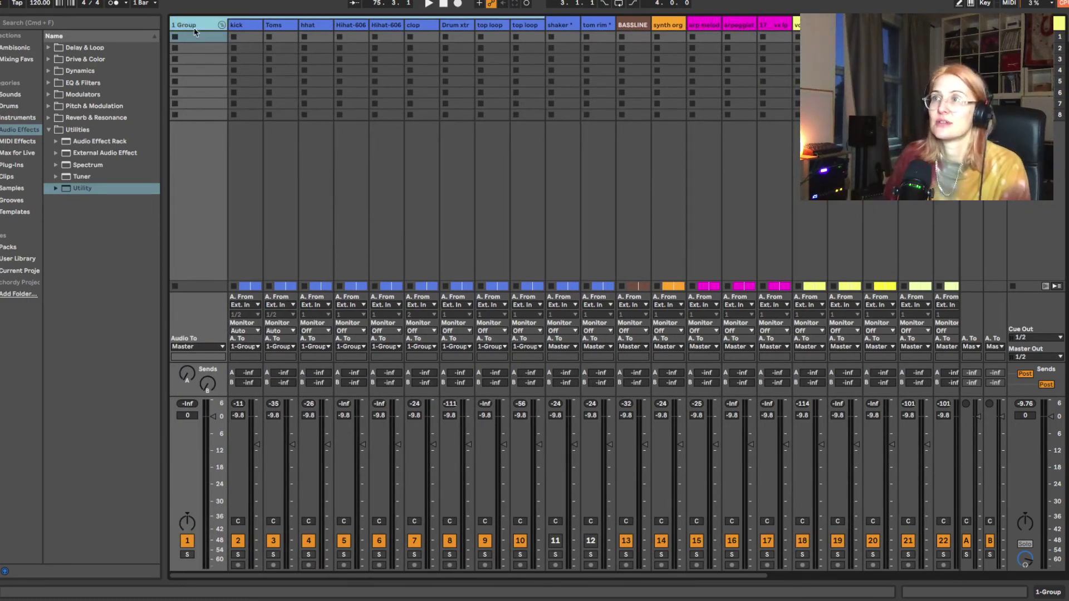
key(super+r)
text(DRUMS)
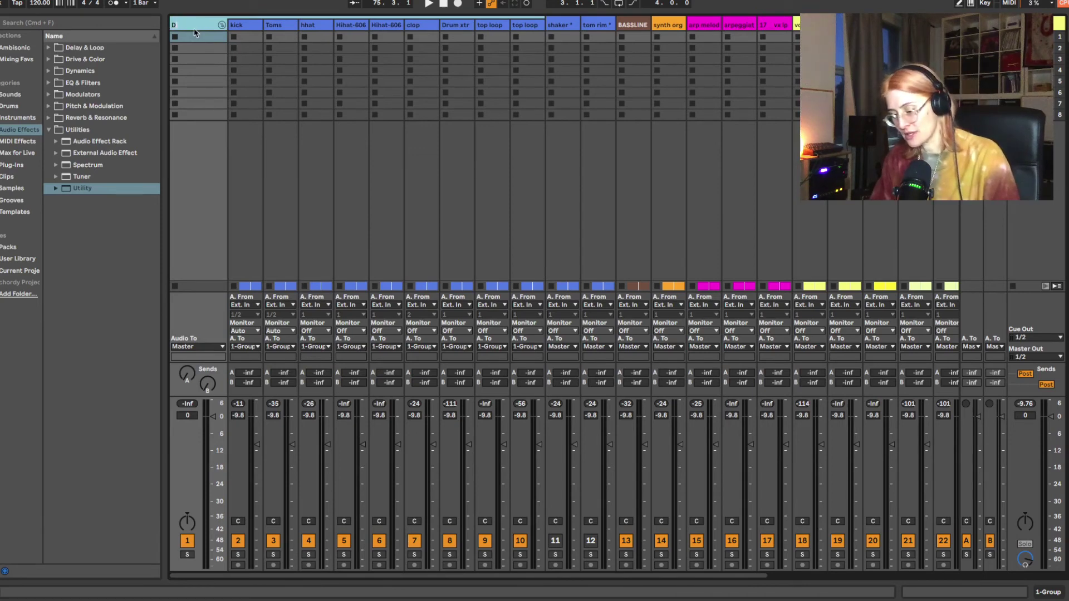
key(Return)
Step: Group the vocal tracks VOX 1-3 through VOX 1, rename the group VOX and fold it
scroll(724, 244, right, 5)
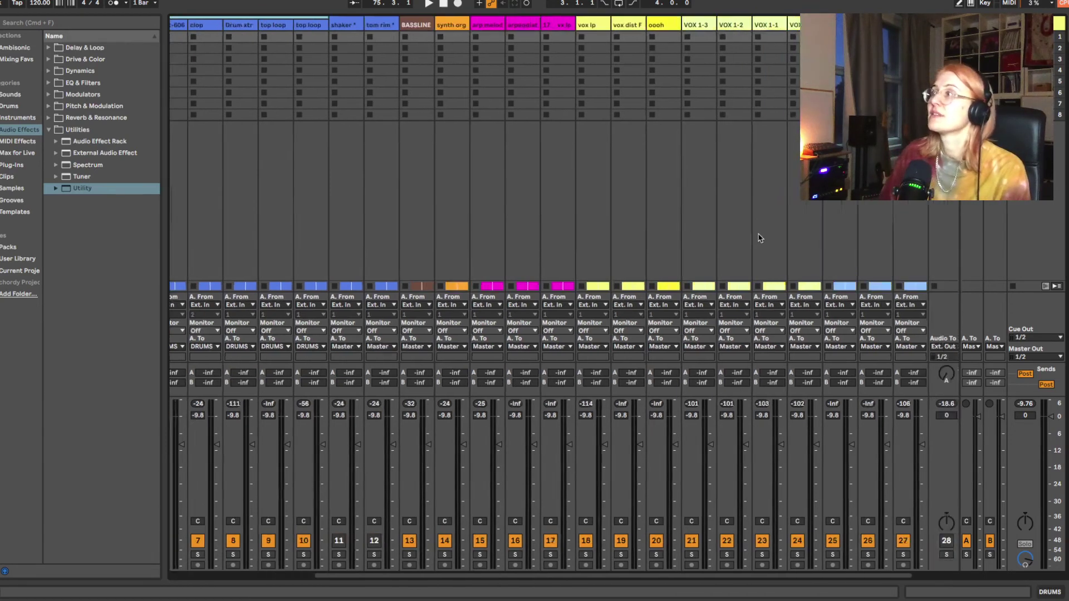
click(627, 29)
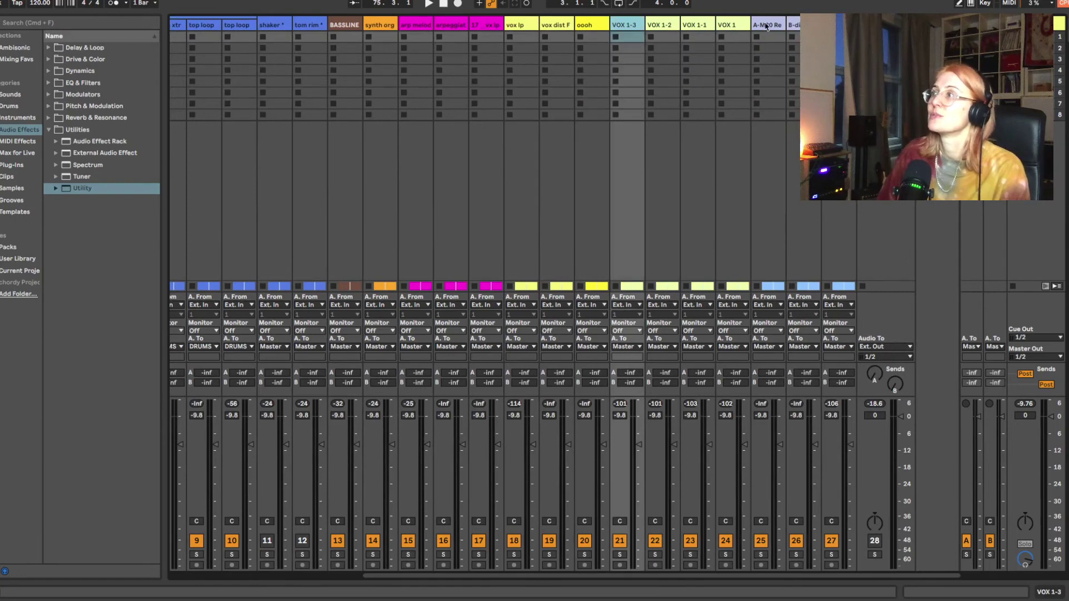
shift+click(729, 26)
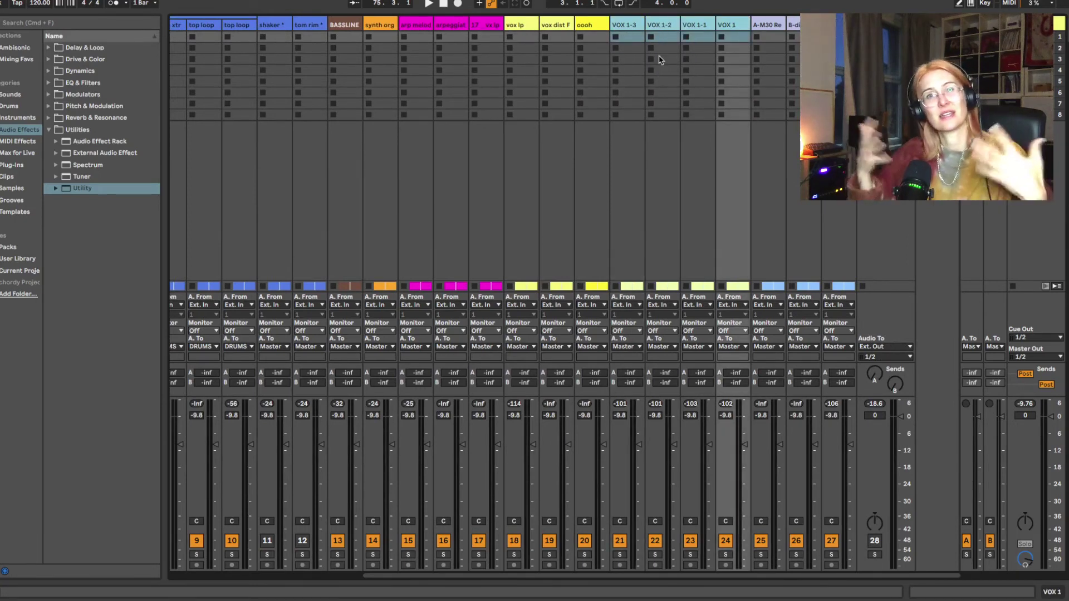
key(super+g)
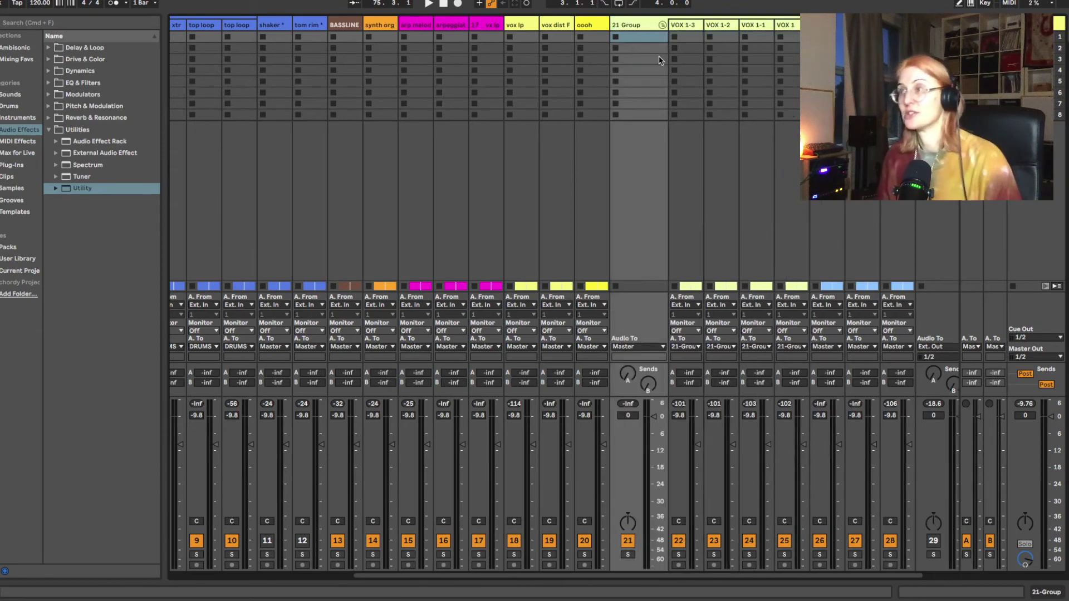
click(633, 27)
key(super+r)
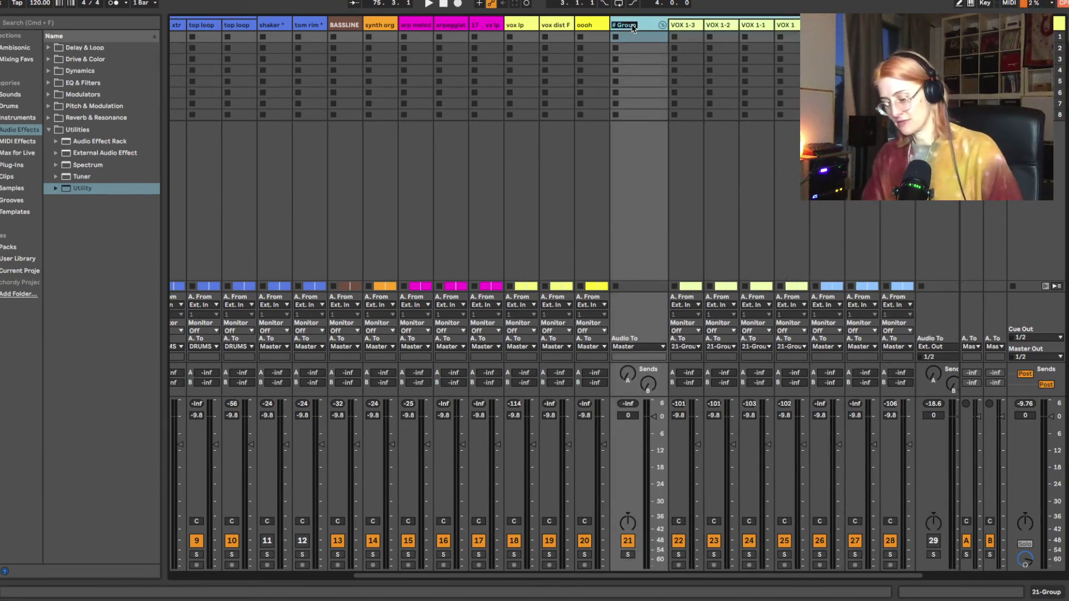
text(VOX)
key(Return)
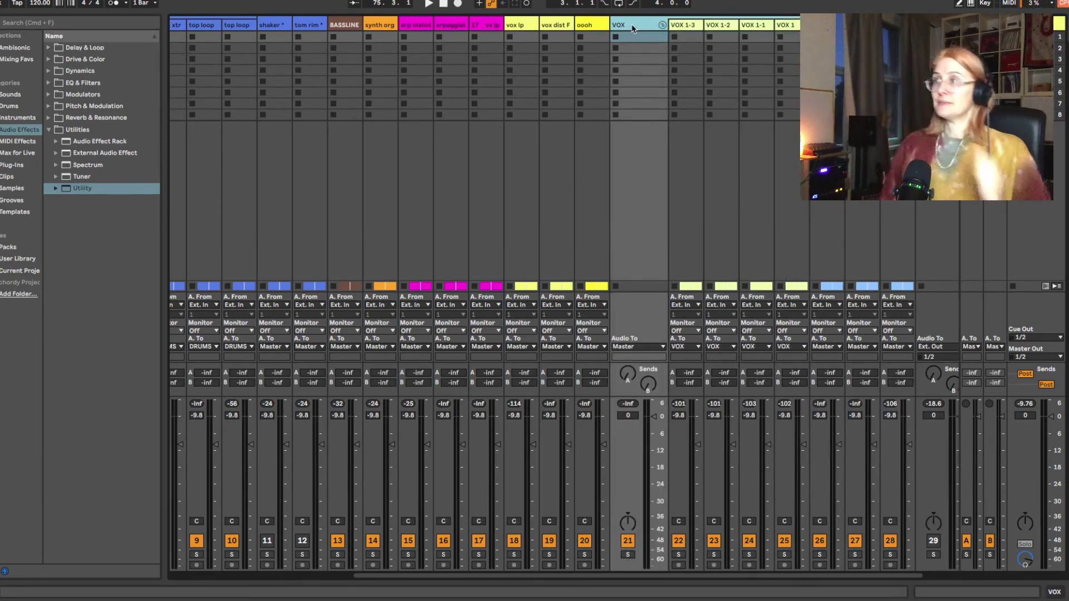
click(662, 25)
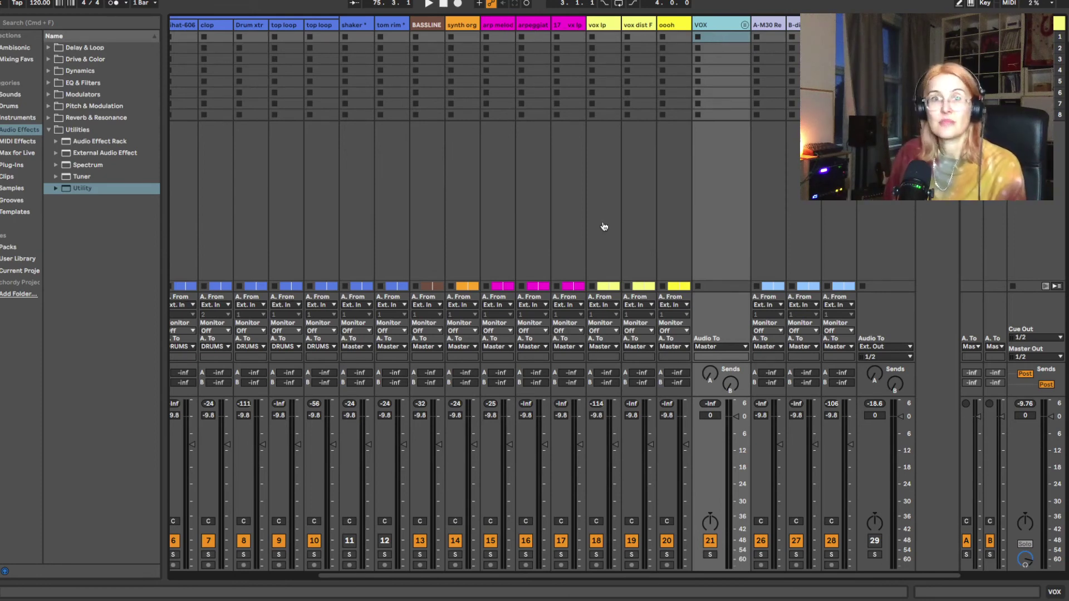
Step: Switch to the Keynote presentation showing the Step 5 routing slide
key(super+Tab)
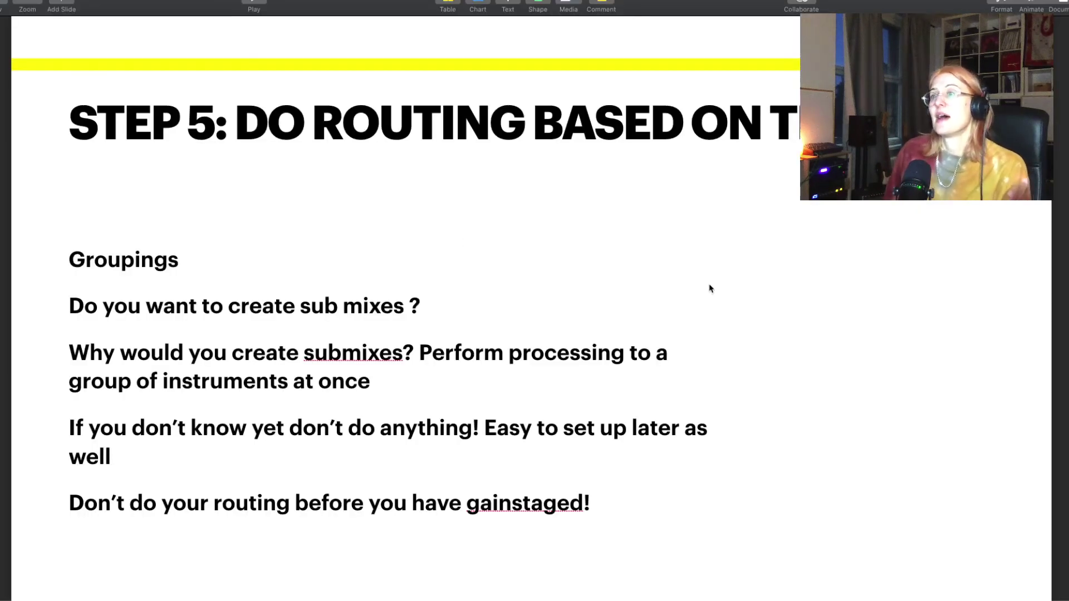
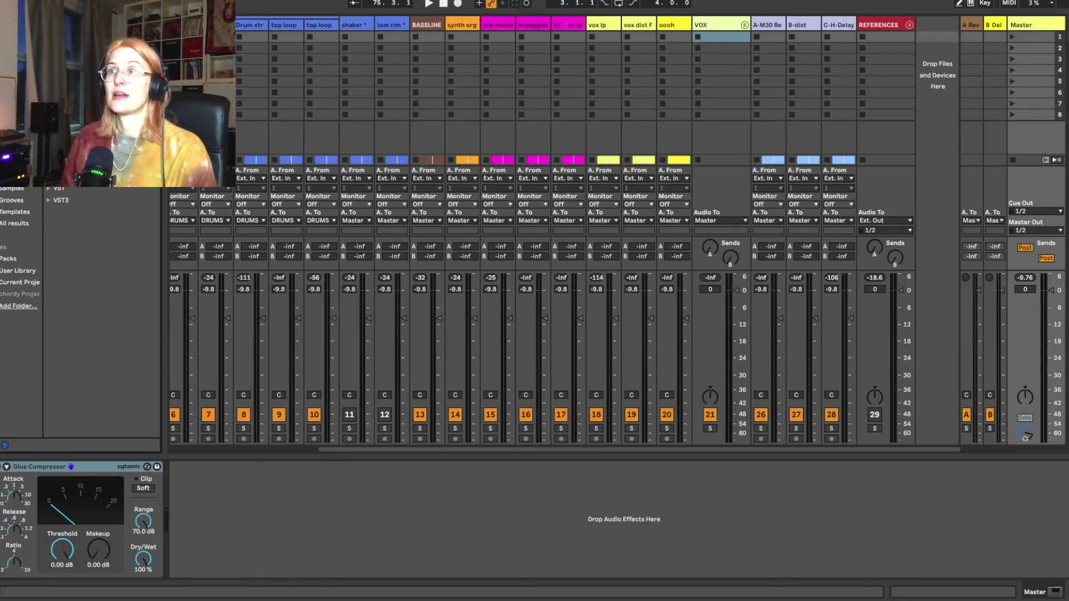
Step: Load the SSLEQ (s) plug-in after the Glue Compressor on the Master track and enable the compressor's Soft clipping
drag(188, 411, 254, 512)
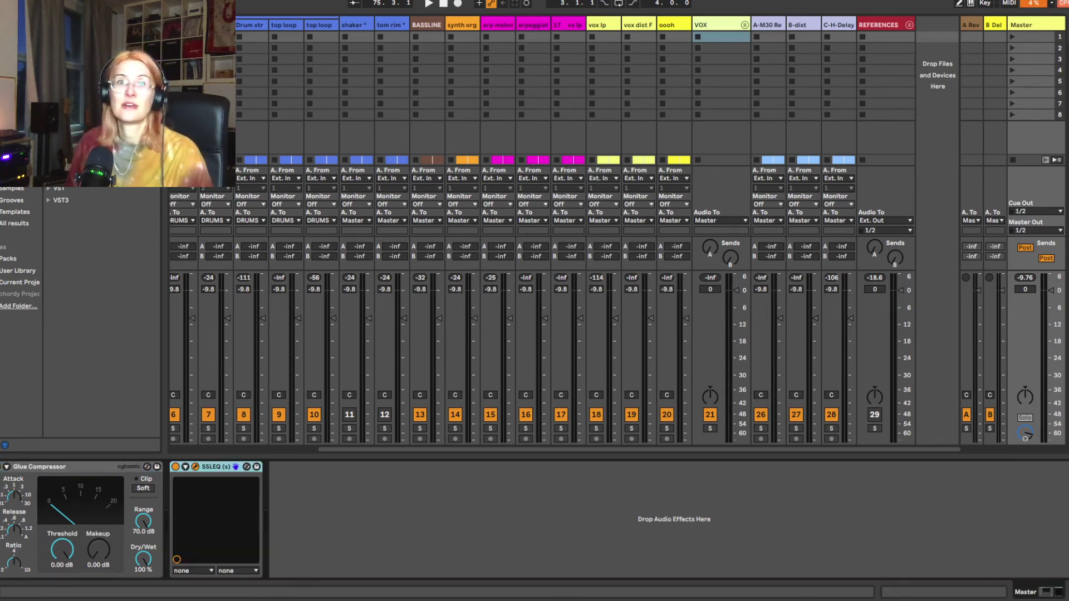
drag(623, 474, 557, 402)
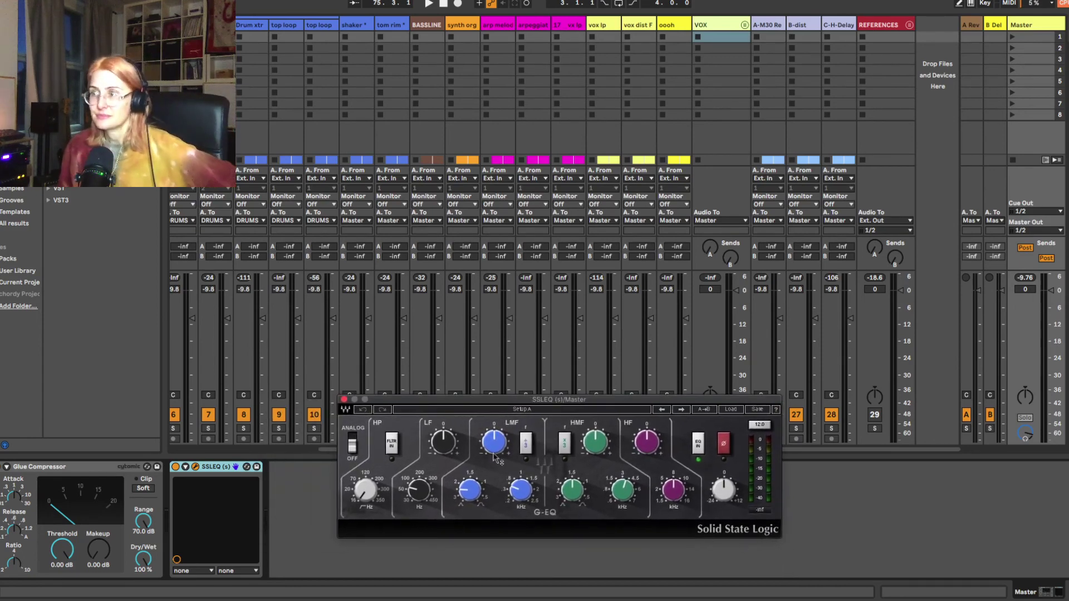
mouse_move(493, 457)
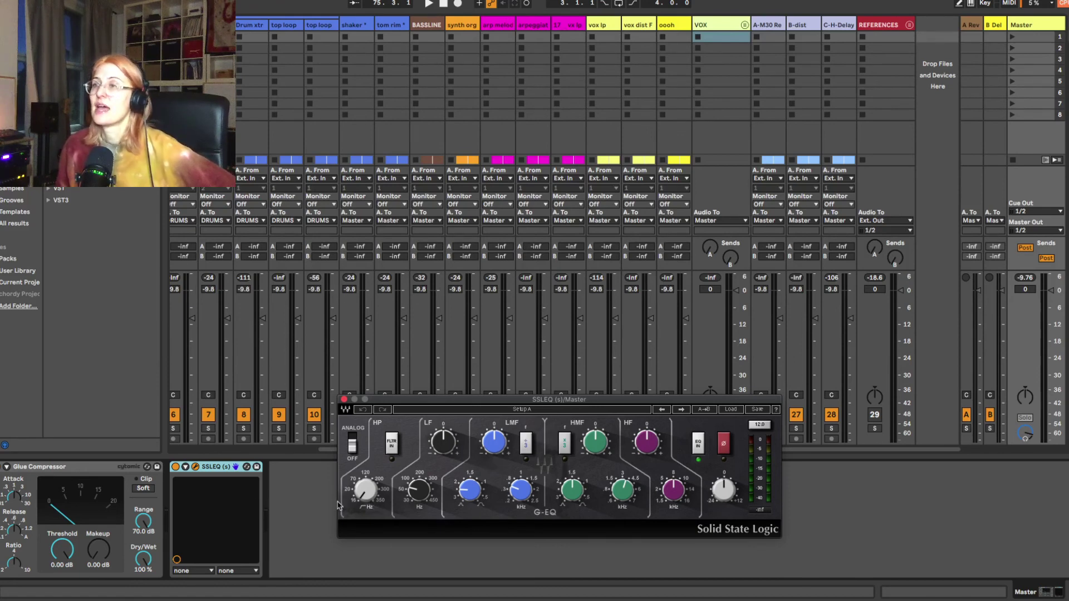
click(106, 475)
click(219, 467)
click(106, 468)
click(195, 470)
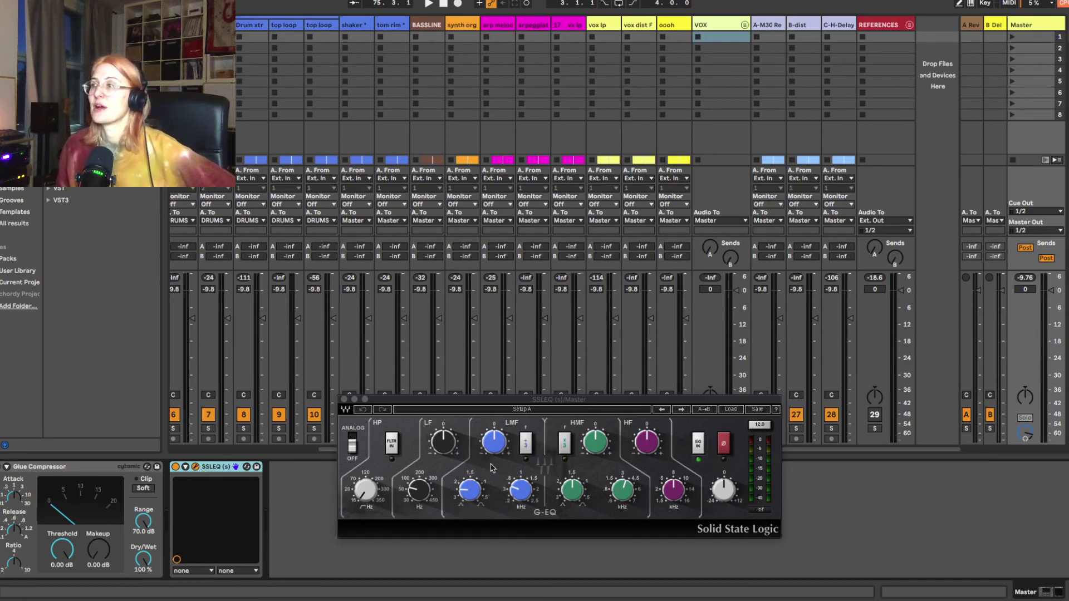
click(143, 489)
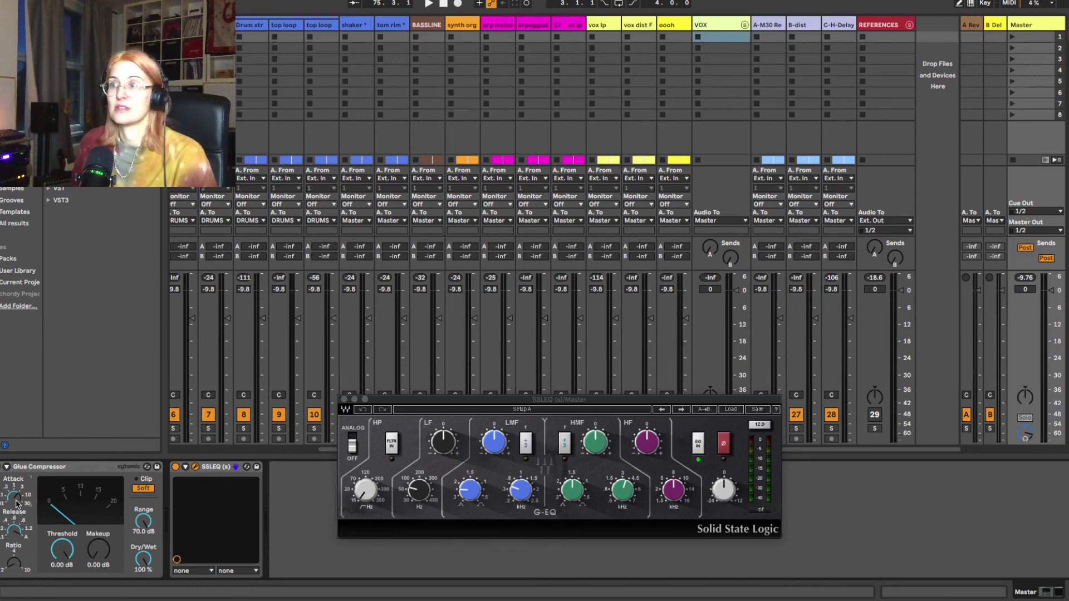
Step: Shape the Master's SSLEQ with an HF boost, an LMF cut, a slight LF boost and the high-pass filter switched in
click(208, 469)
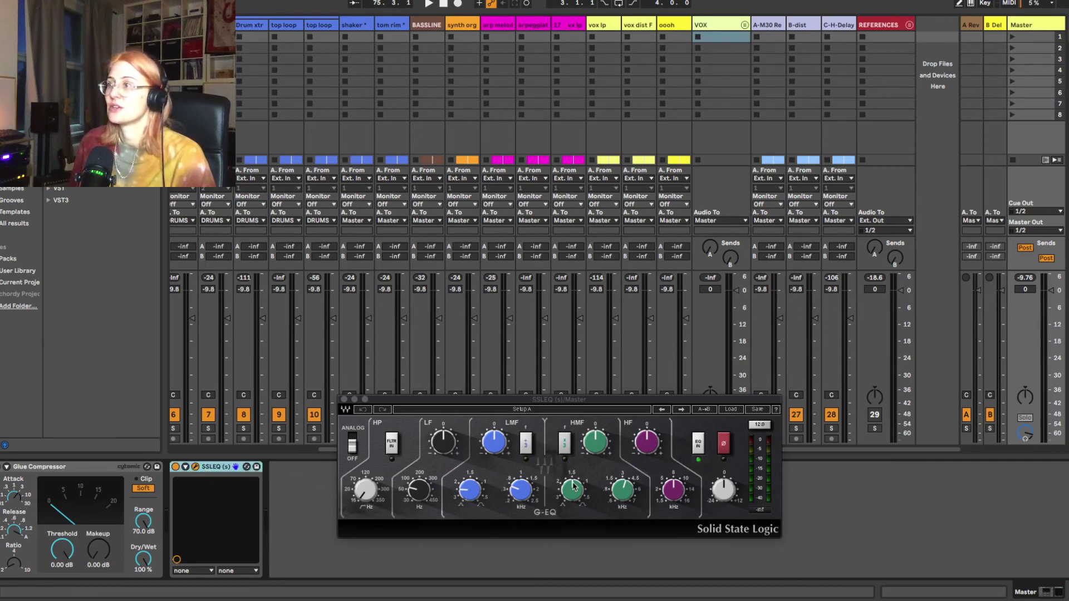
mouse_move(674, 490)
mouse_down()
mouse_move(673, 468)
mouse_move(646, 437)
mouse_move(674, 489)
mouse_up()
drag(521, 490, 521, 496)
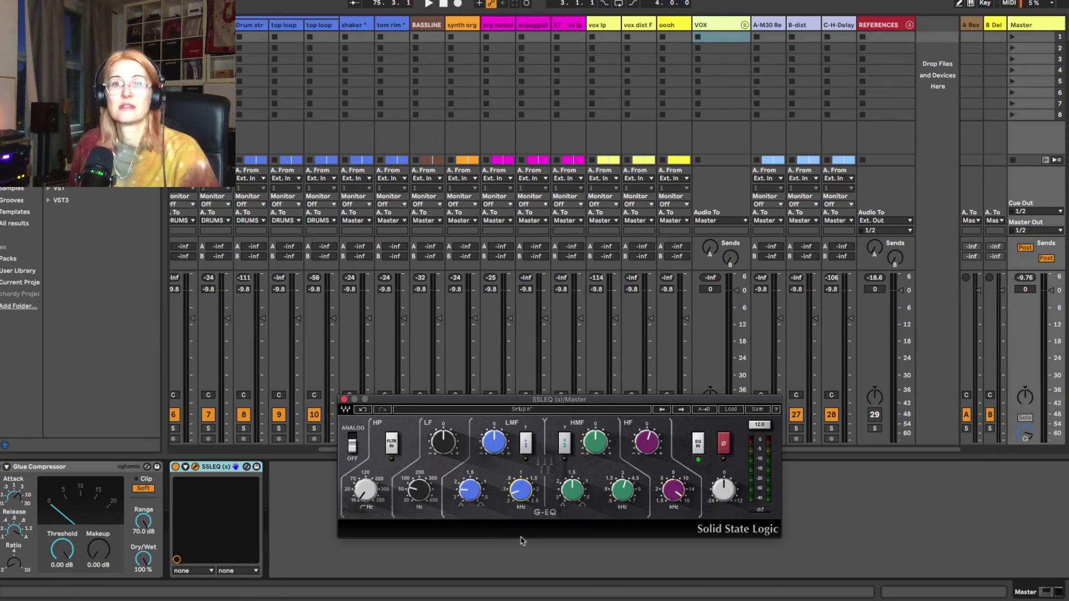
drag(493, 443, 485, 508)
drag(450, 452, 450, 437)
drag(365, 490, 365, 456)
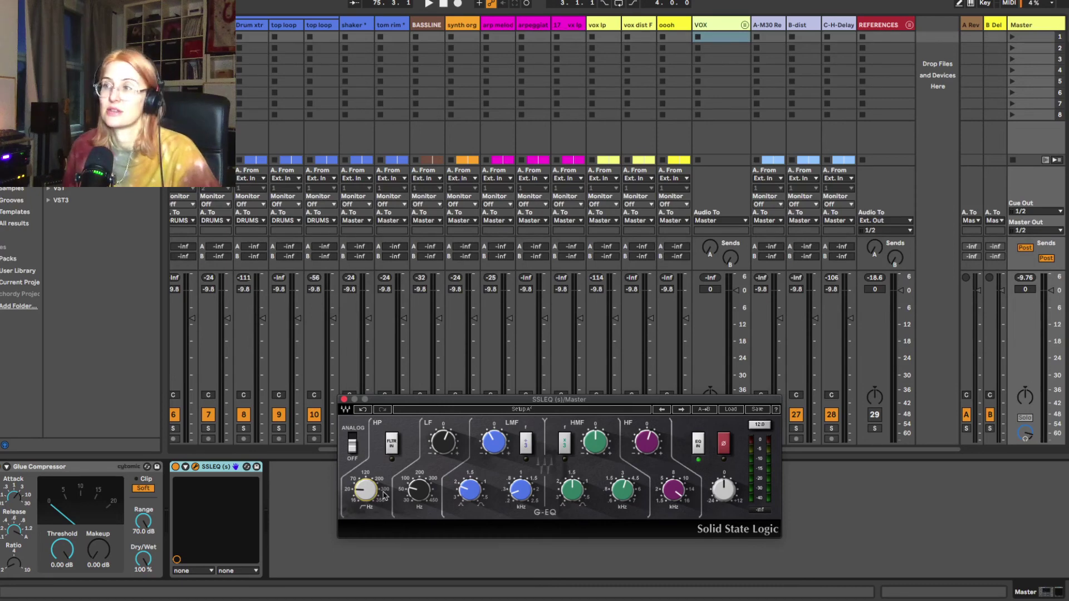
click(392, 453)
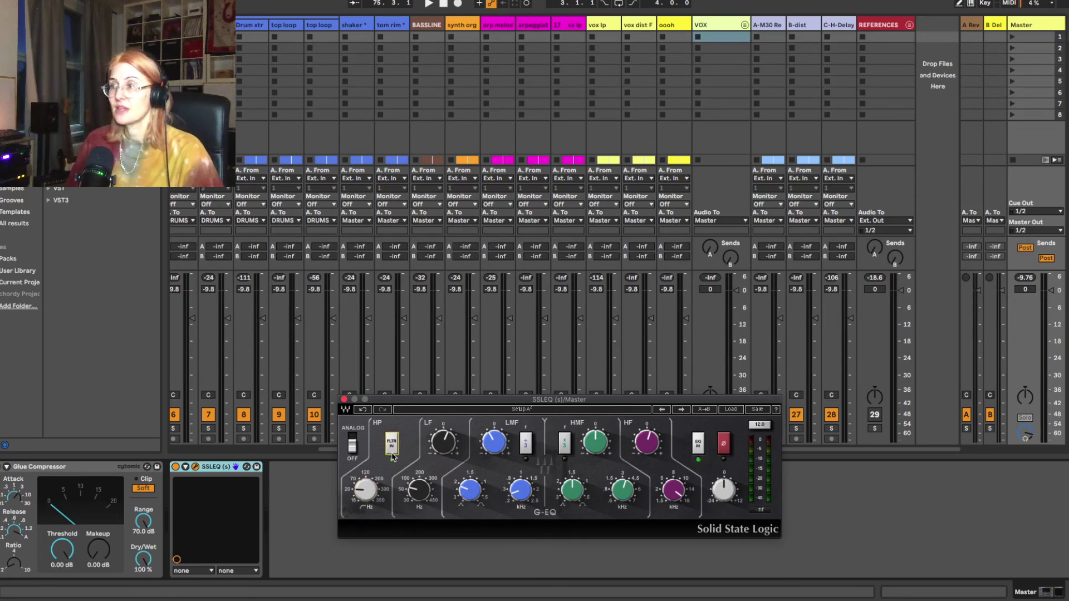
click(885, 535)
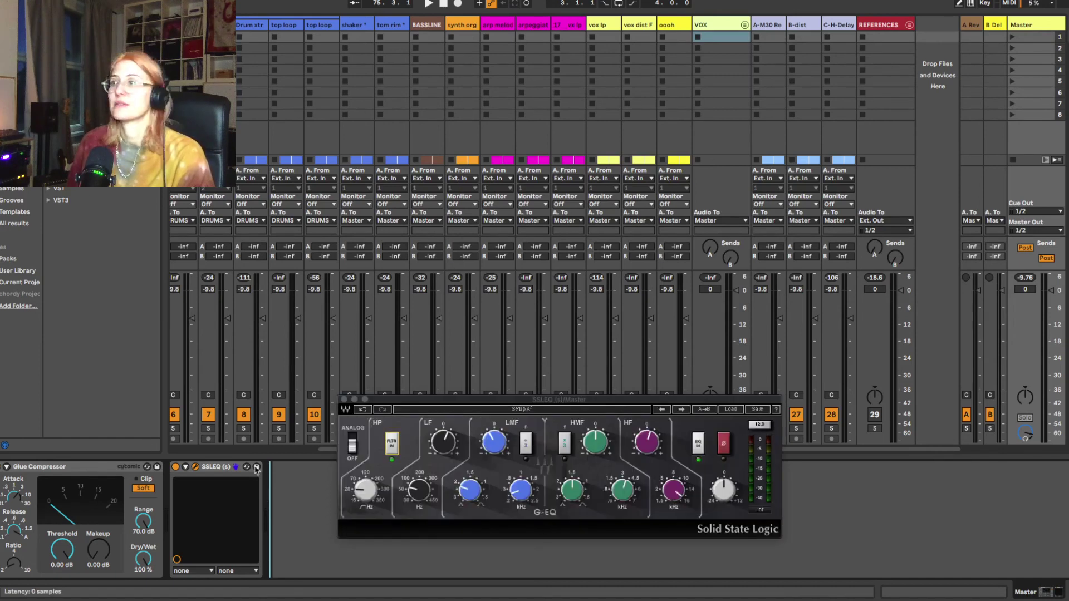
Step: Start arrangement playback from bar 101 and return to the mixer with the Master track's devices shown
key(Tab)
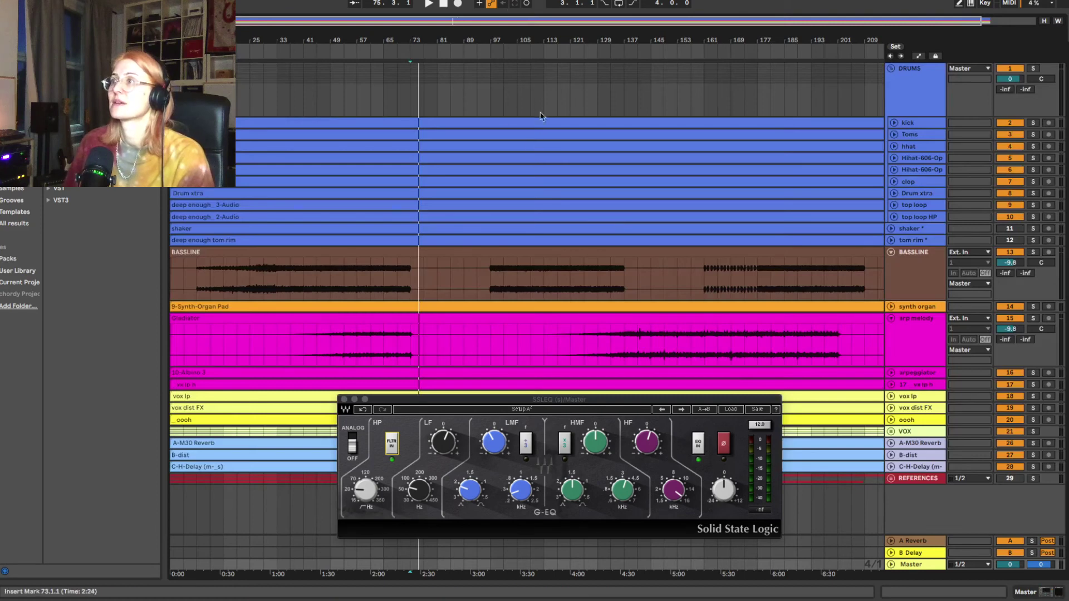
click(508, 93)
key(space)
key(Tab)
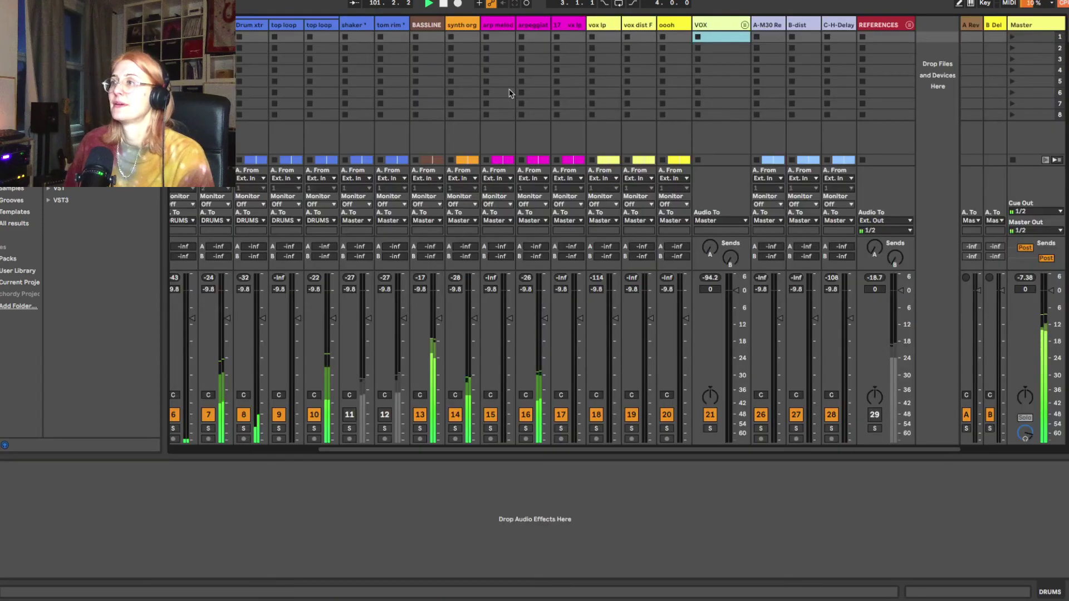
click(1056, 58)
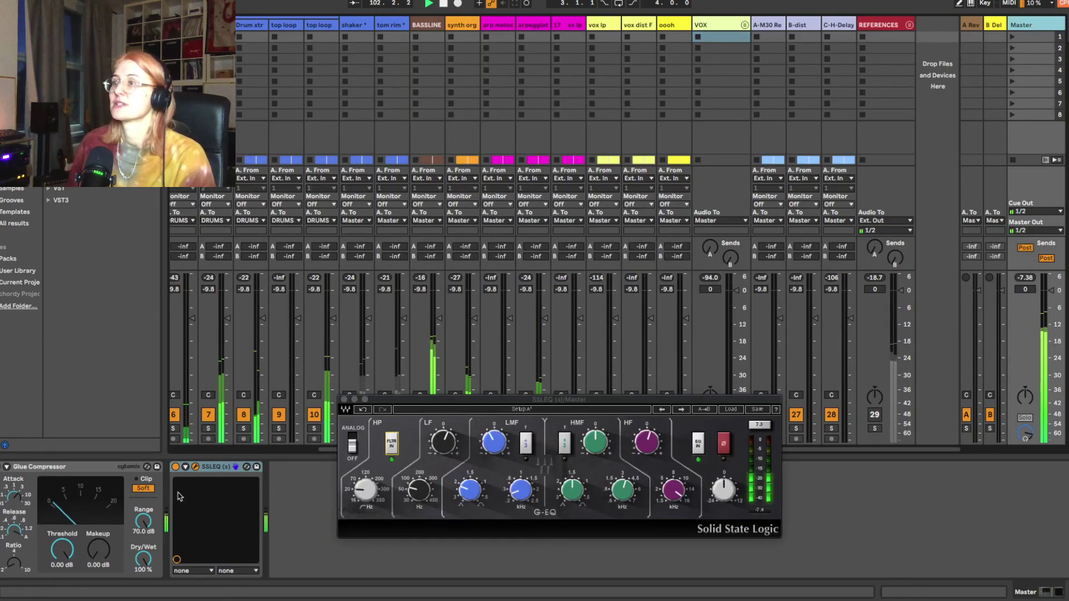
Step: Bypass the Master's Glue Compressor and SSLEQ for comparison, and set the compressor's threshold to -6.35 dB and makeup to 2.22 dB
click(2, 468)
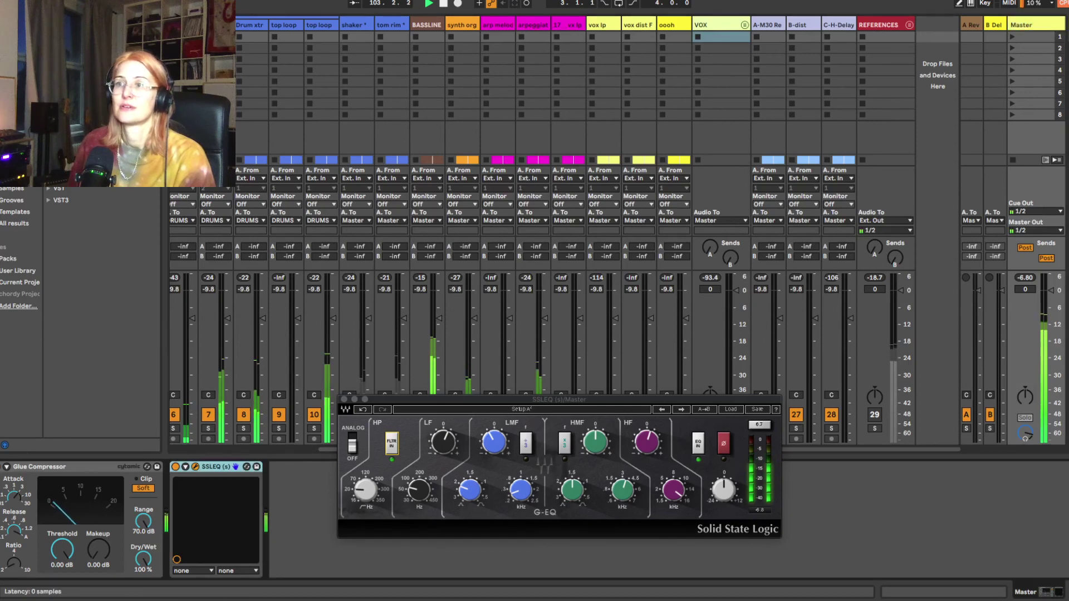
click(3, 468)
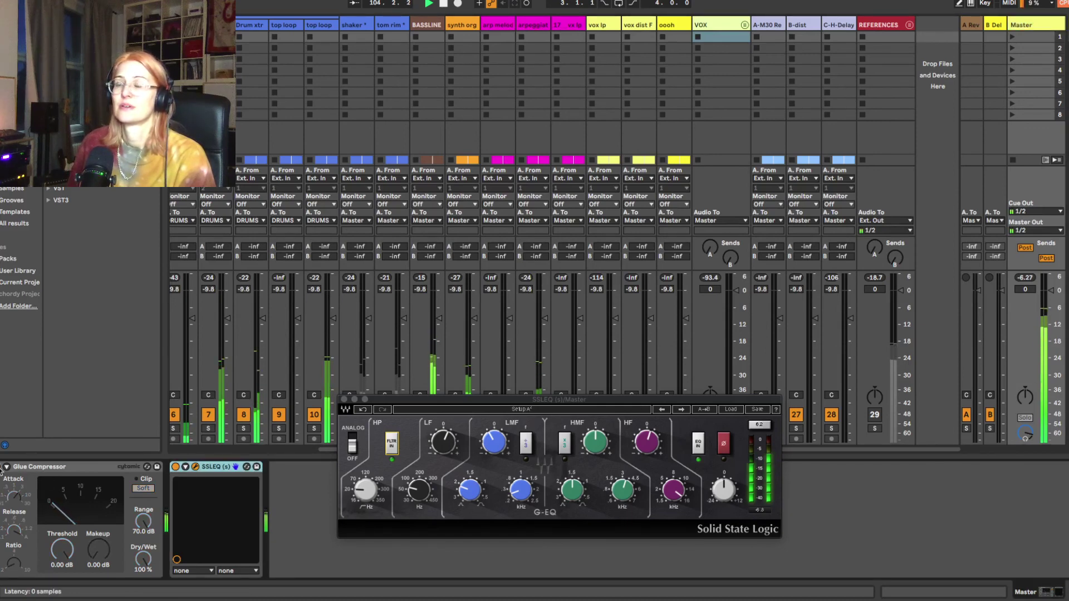
click(175, 467)
drag(62, 550, 99, 542)
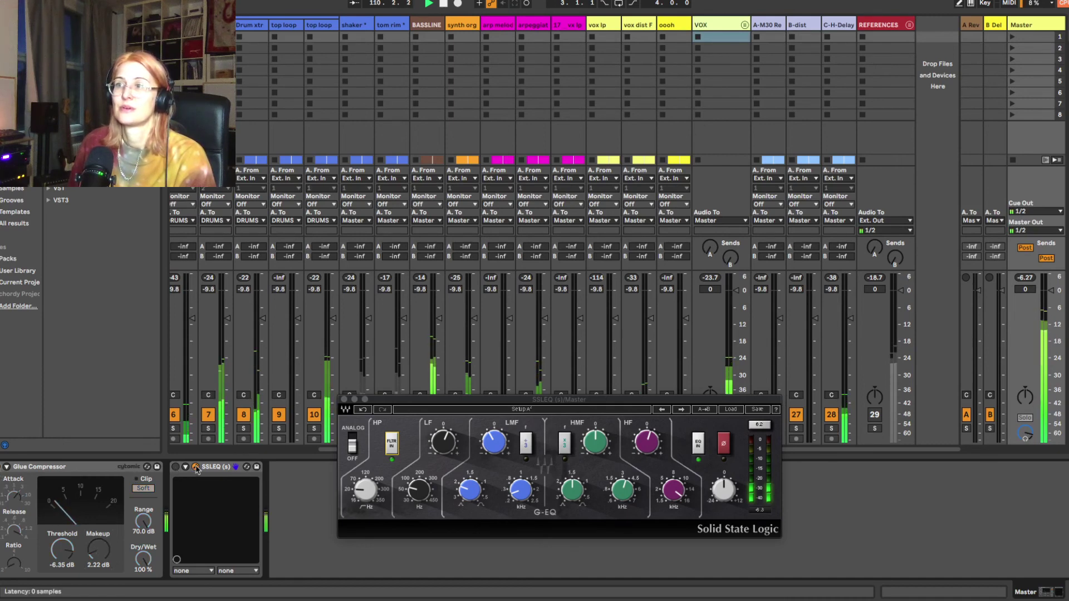
Step: Re-enable the Master's compressor and EQ to hear the processed mix, stop playback and close the SSLEQ window
click(175, 467)
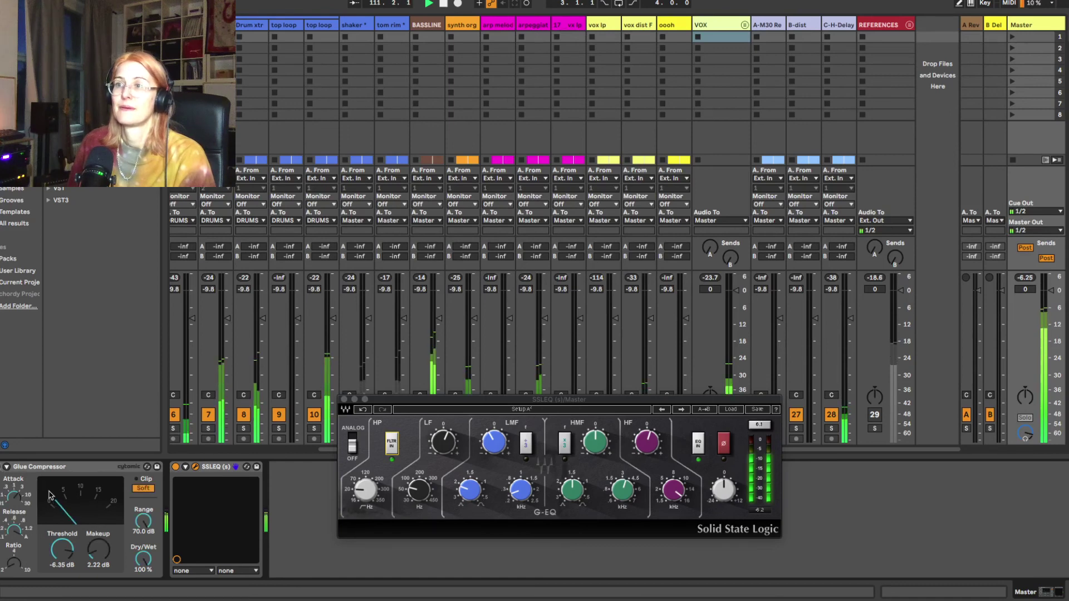
click(646, 443)
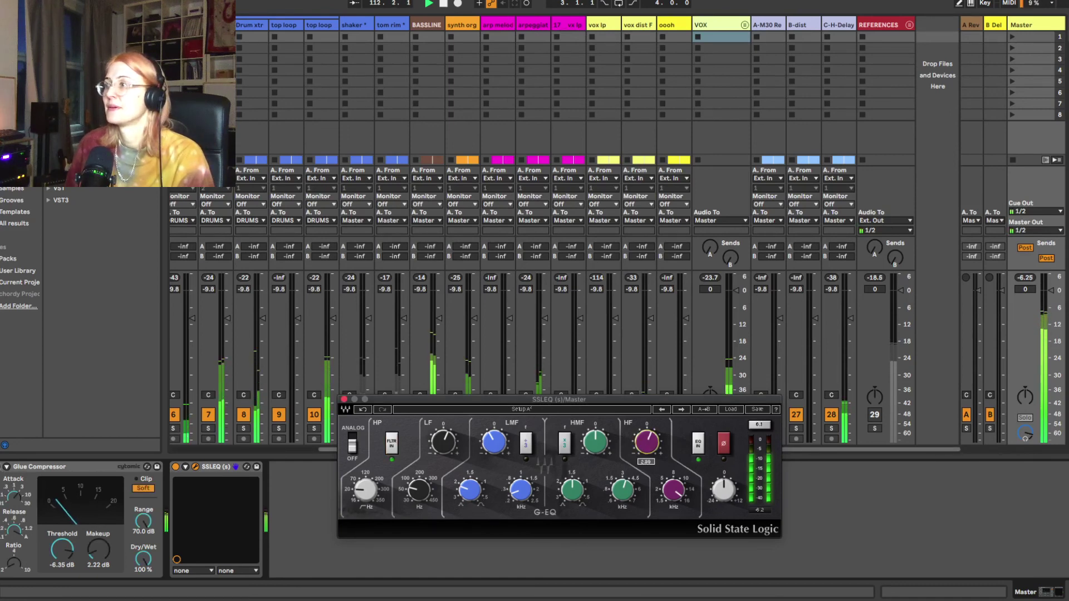
key(space)
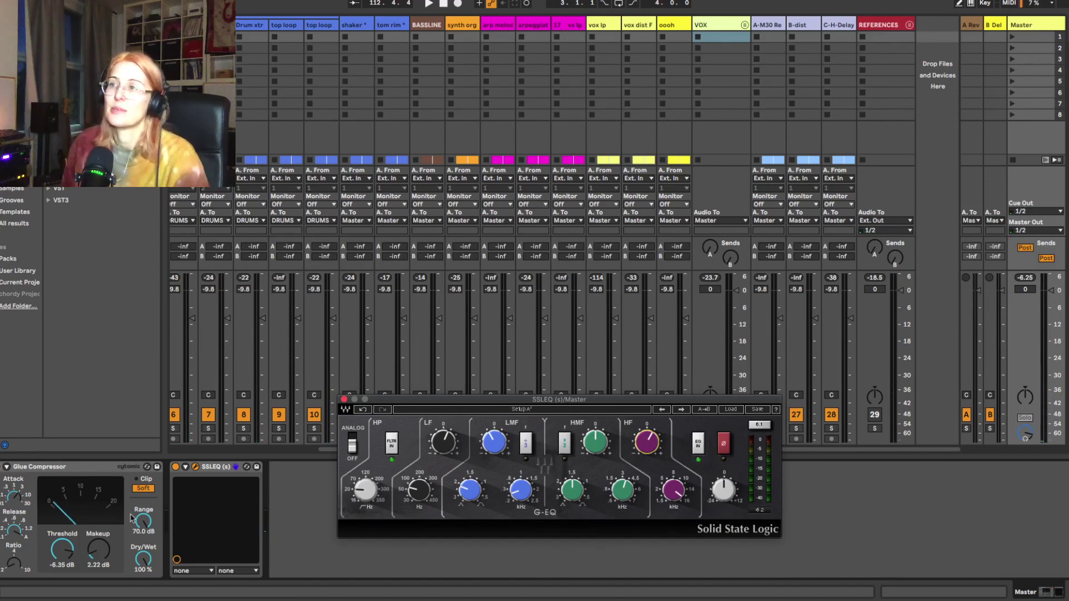
click(344, 400)
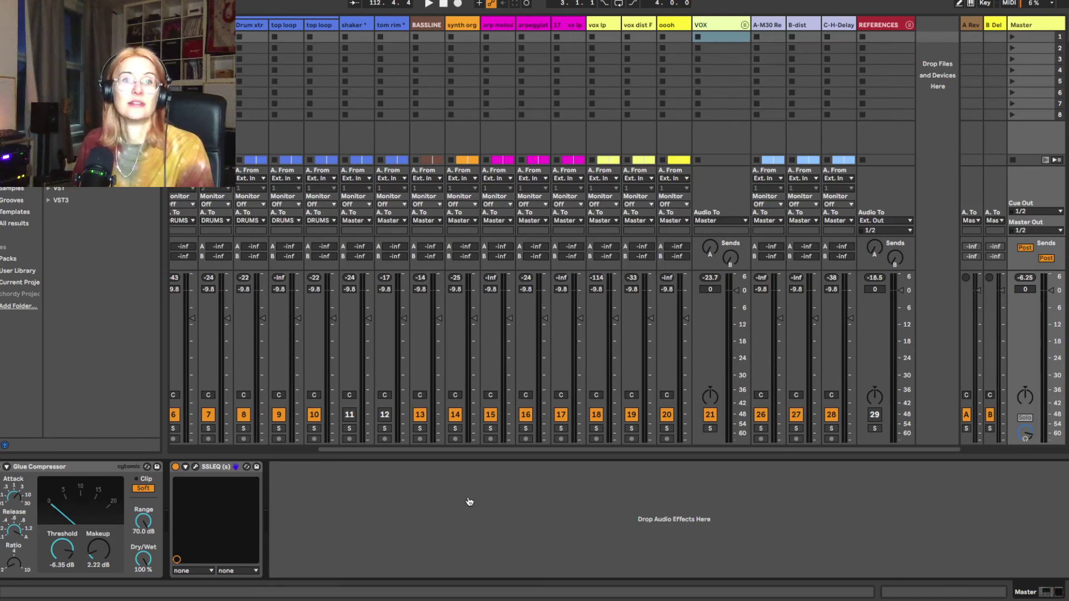
Step: Switch to the Keynote presentation and advance past the mix bus processing slide to the one on mixing approaches
key(super+Tab)
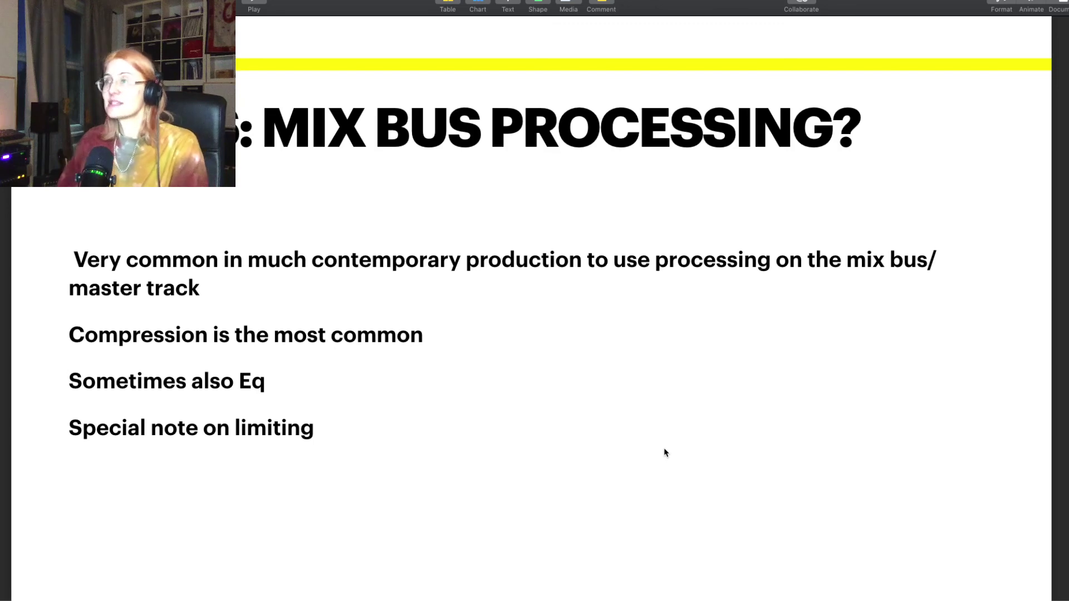
key(Down)
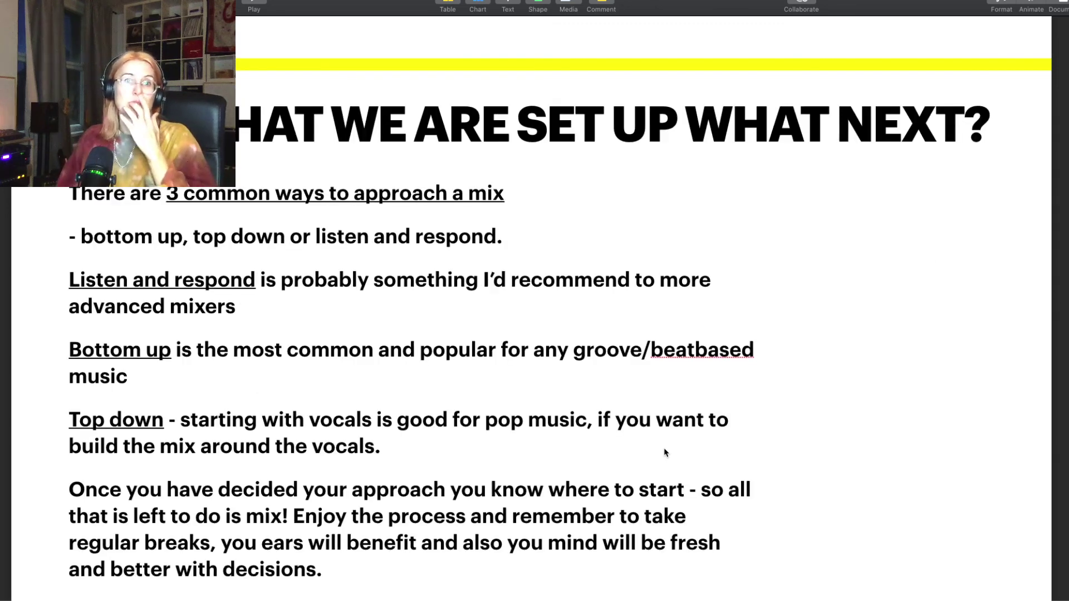